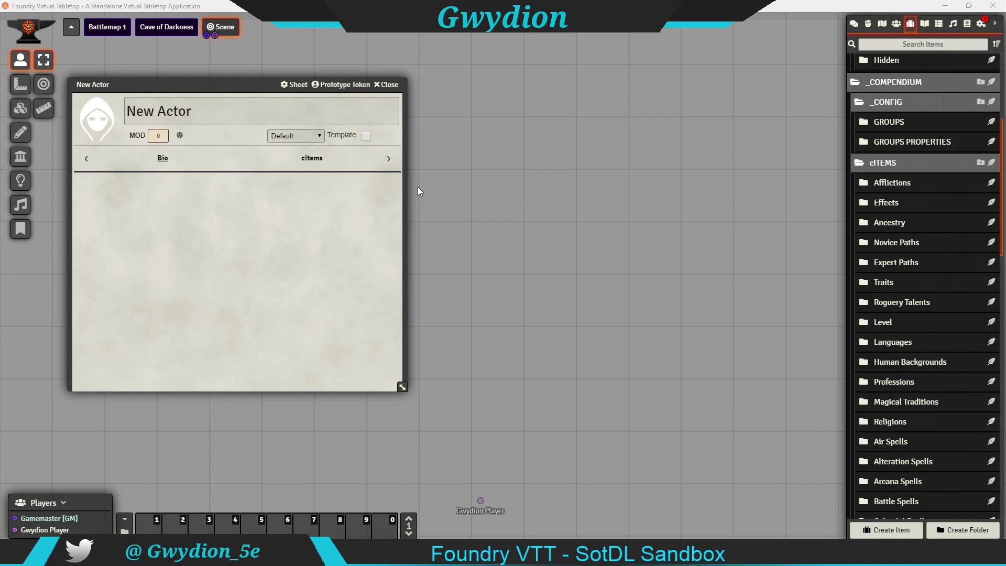
Name the new actor Gwydion and assign it the templatePC template.
left_click(224, 117)
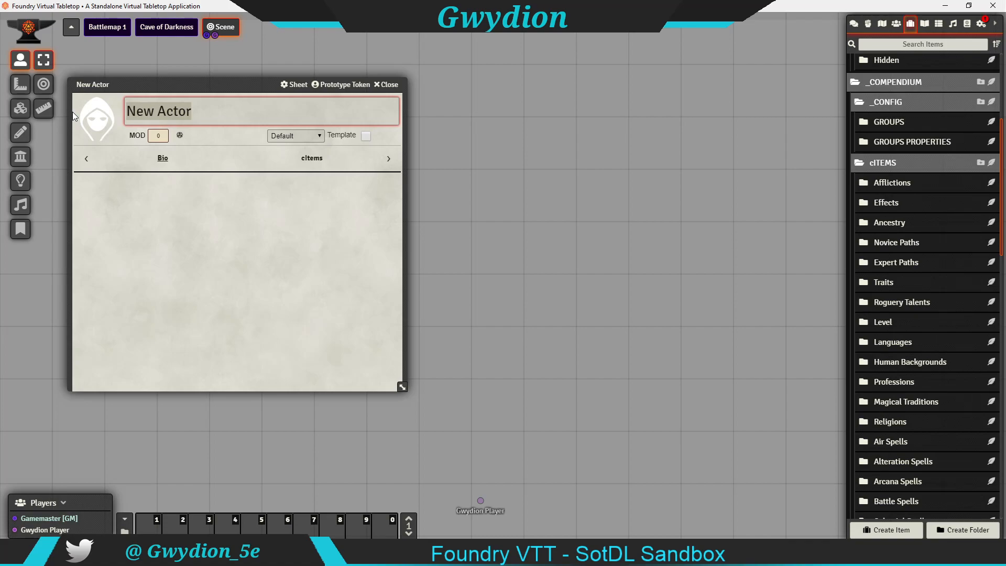
type("Gwydion")
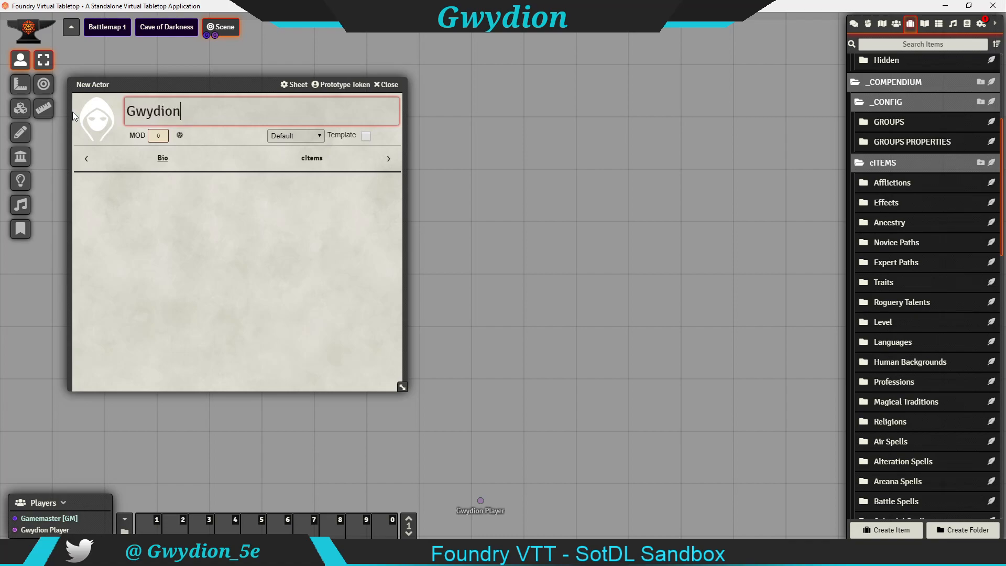
key("Tab")
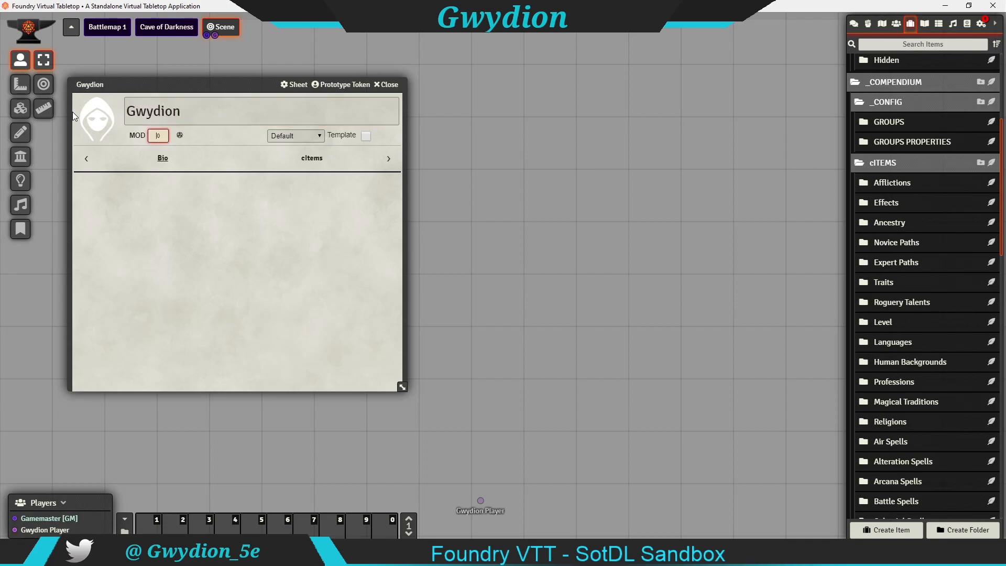
left_click(319, 134)
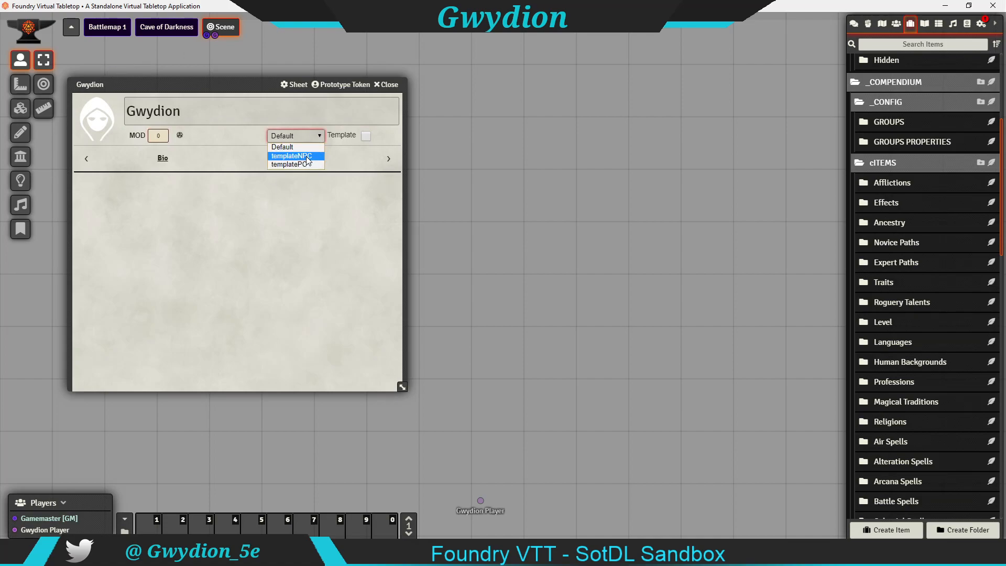
left_click(298, 166)
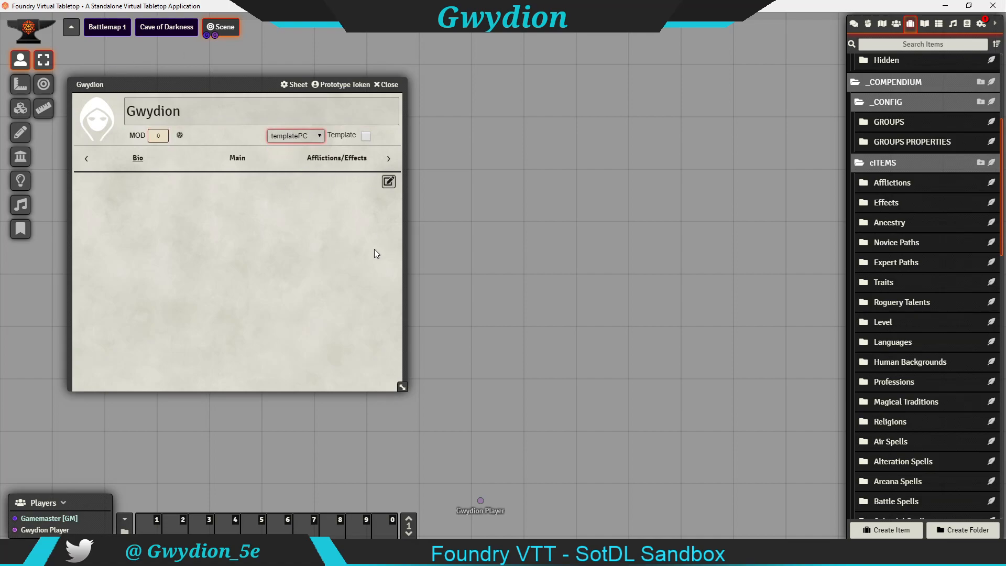
Show the character sheet's Main section and enlarge the sheet window so the whole section fits.
left_click(240, 159)
left_click_drag(225, 83, 222, 57)
left_click_drag(398, 359, 409, 459)
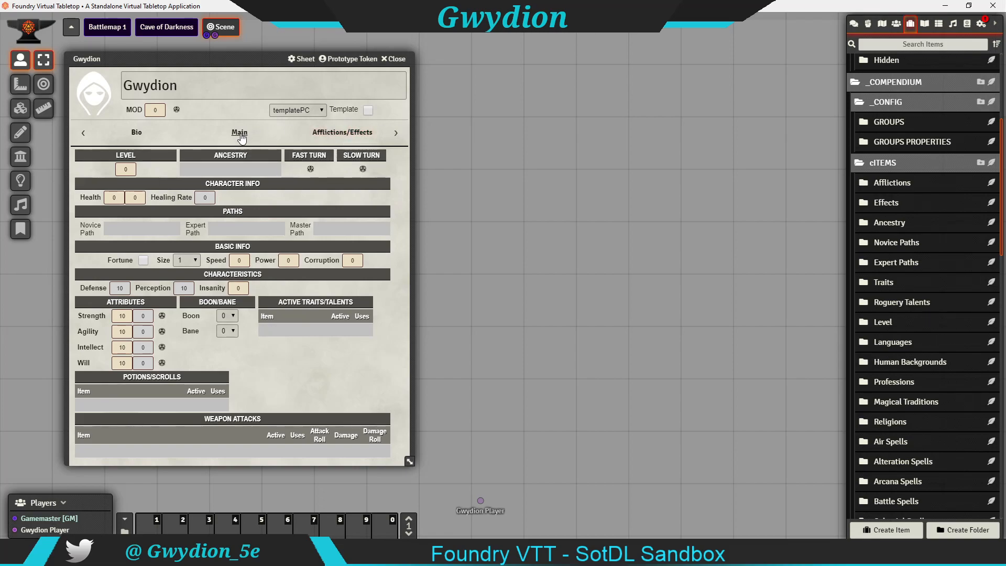
Examine the sheet's Afflictions/Effects, Hidden, Inventory and Other sections, then return to Main.
left_click(353, 137)
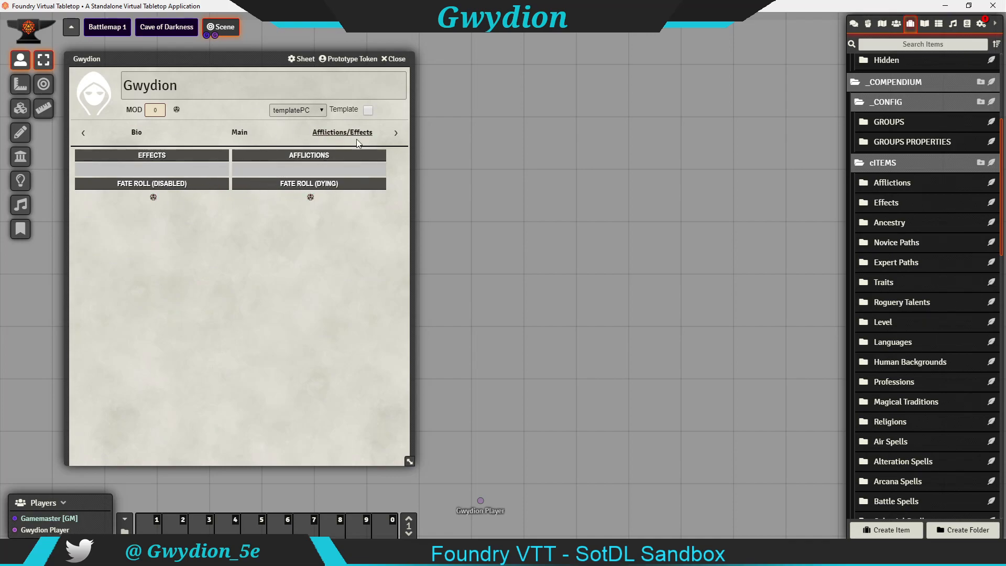
left_click(396, 133)
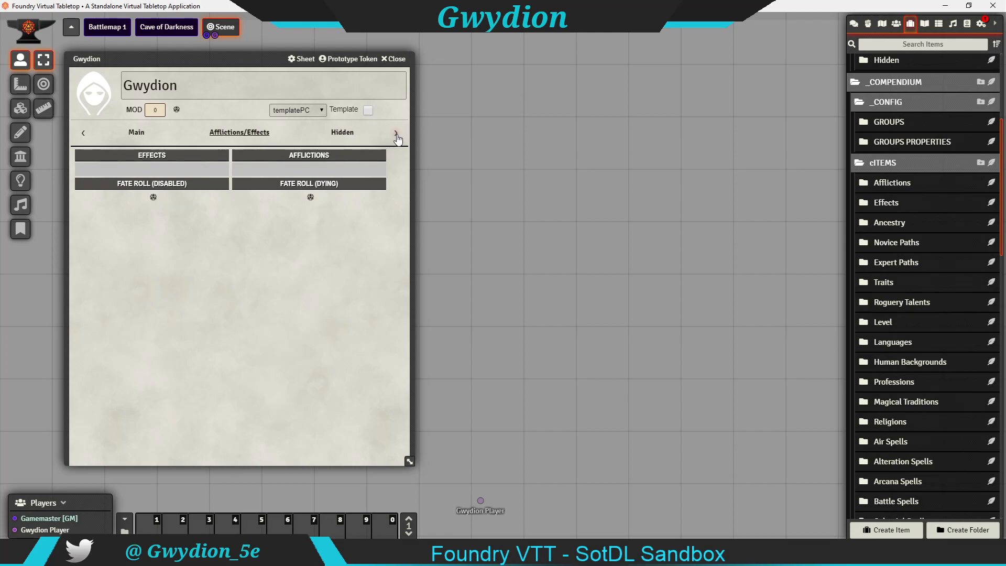
left_click(344, 134)
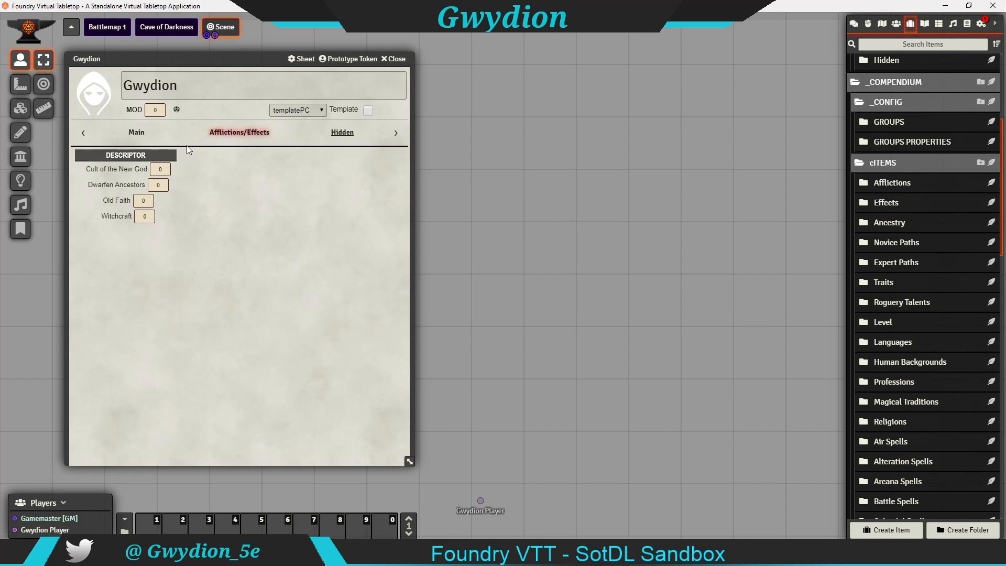
left_click(397, 133)
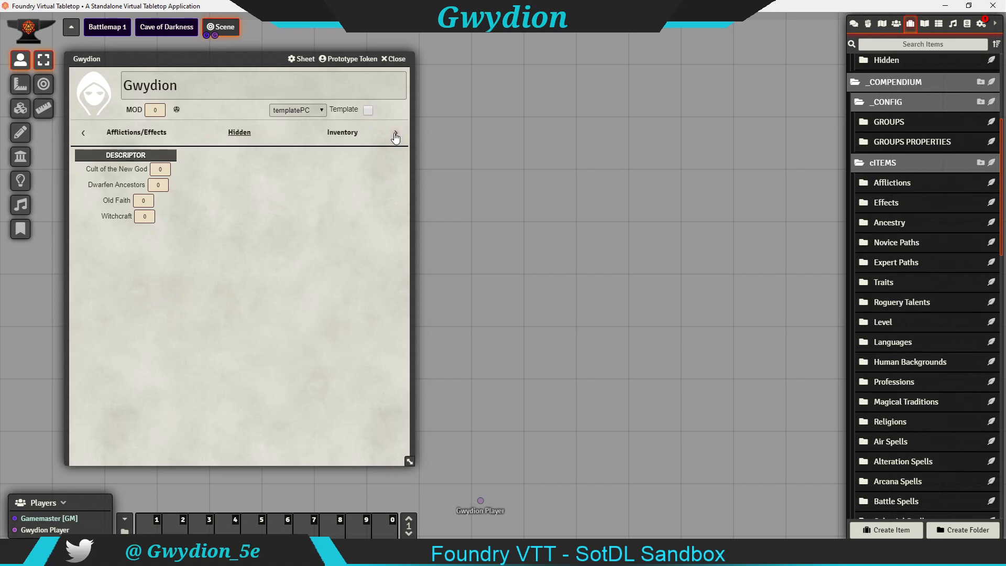
left_click(346, 133)
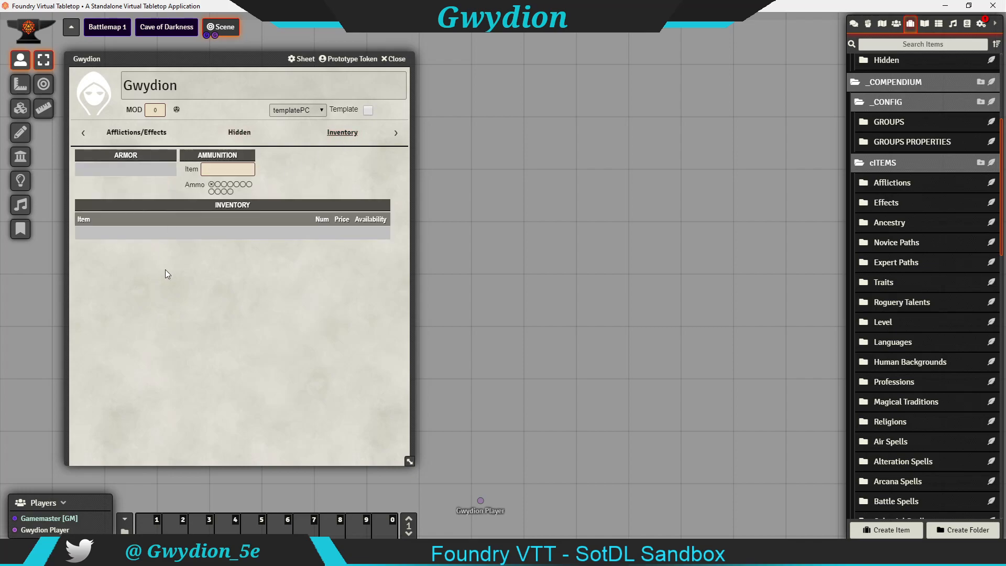
left_click(400, 134)
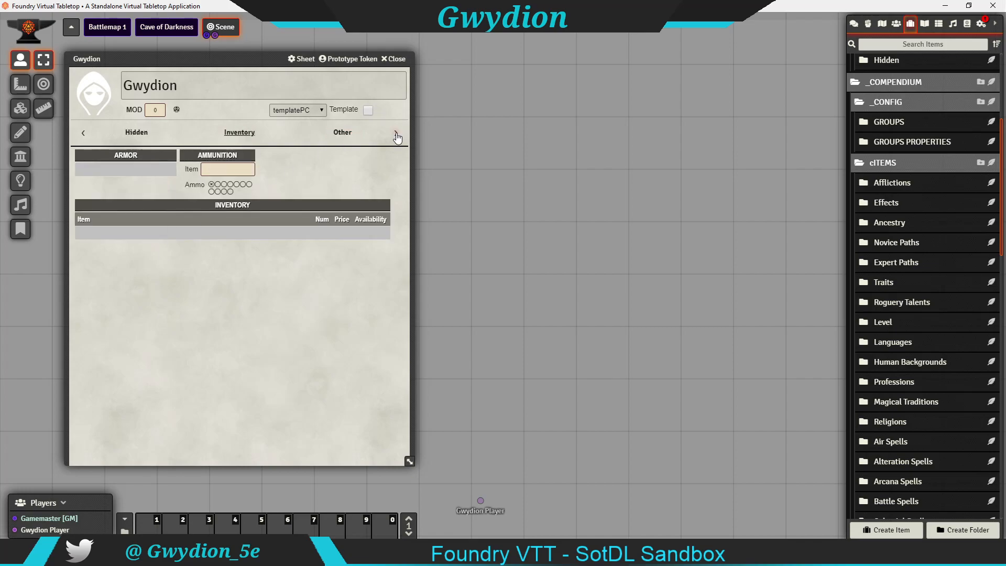
left_click(347, 136)
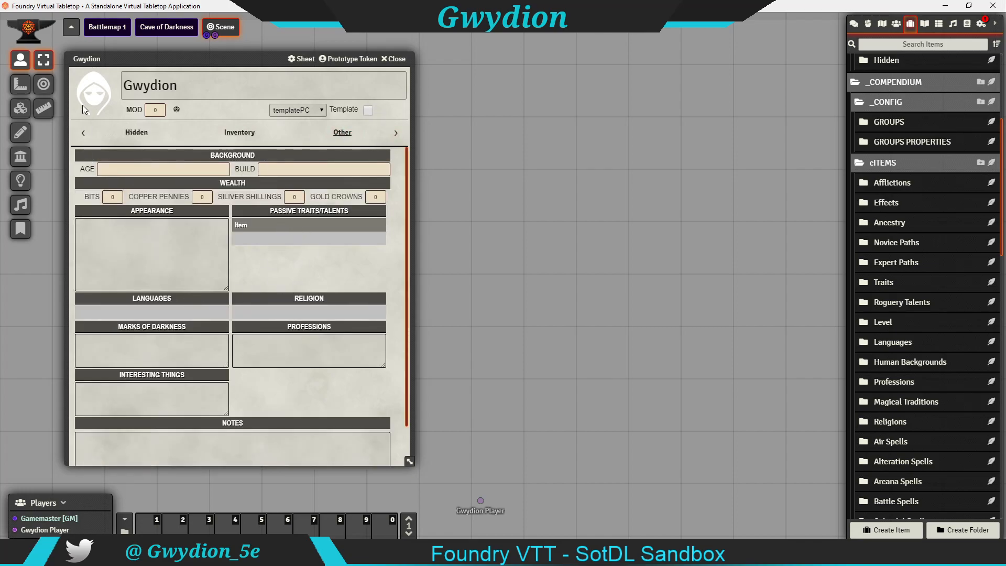
left_click(84, 133)
left_click(83, 134)
left_click(84, 133)
left_click(239, 133)
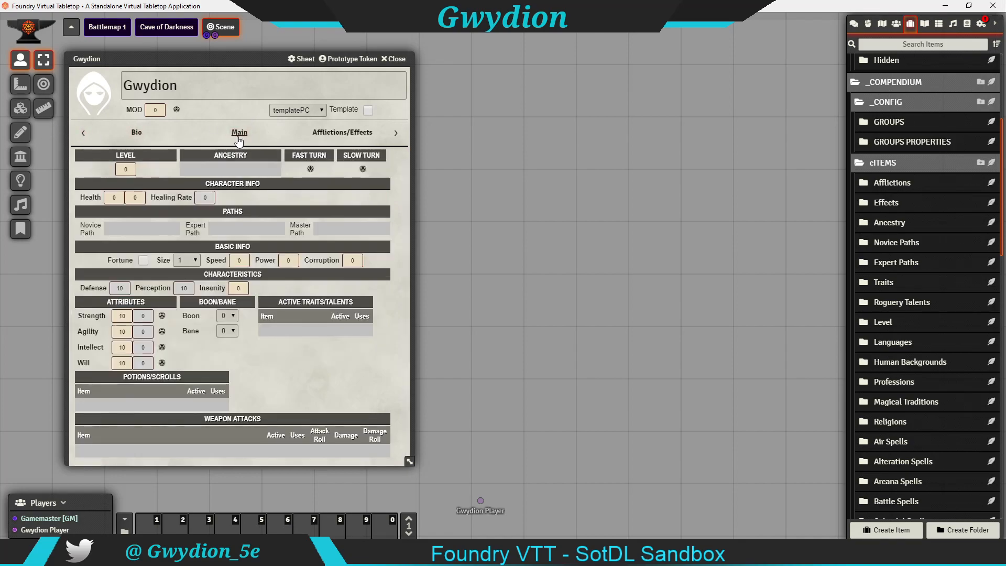
Add the Human ancestry from the Ancestry folder to the character sheet.
left_click(902, 223)
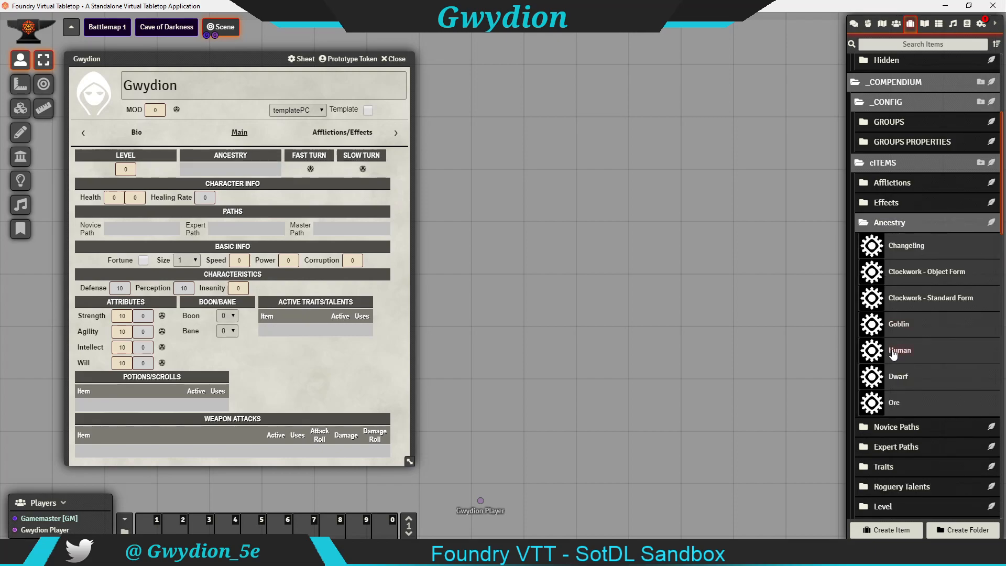
mouse_move(895, 355)
left_mouse_down()
mouse_move(686, 309)
mouse_move(209, 262)
left_mouse_up()
left_click(905, 221)
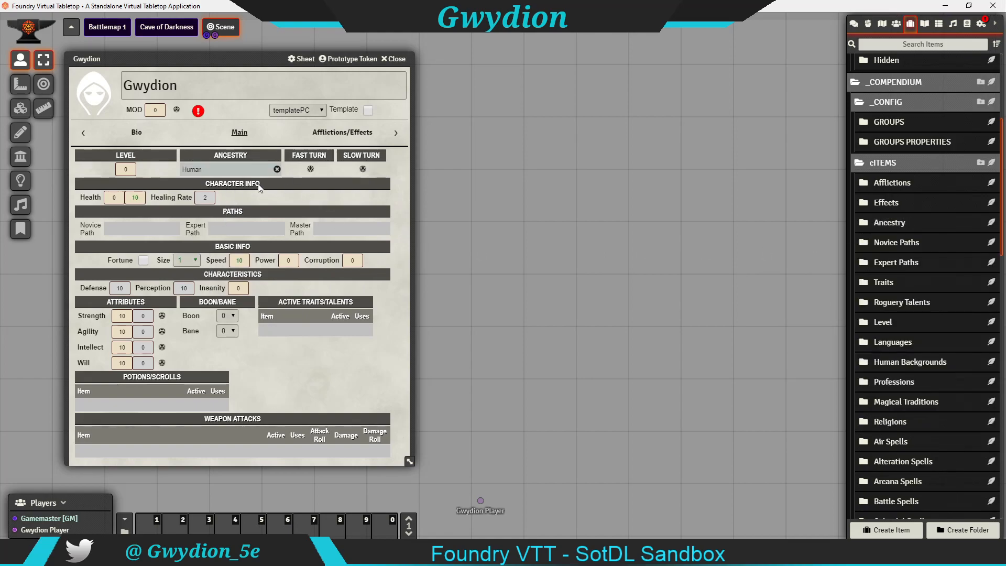
Open the Human ancestry's creation rules and choose High Archaic (Speak) as the character's additional language.
left_click(196, 169)
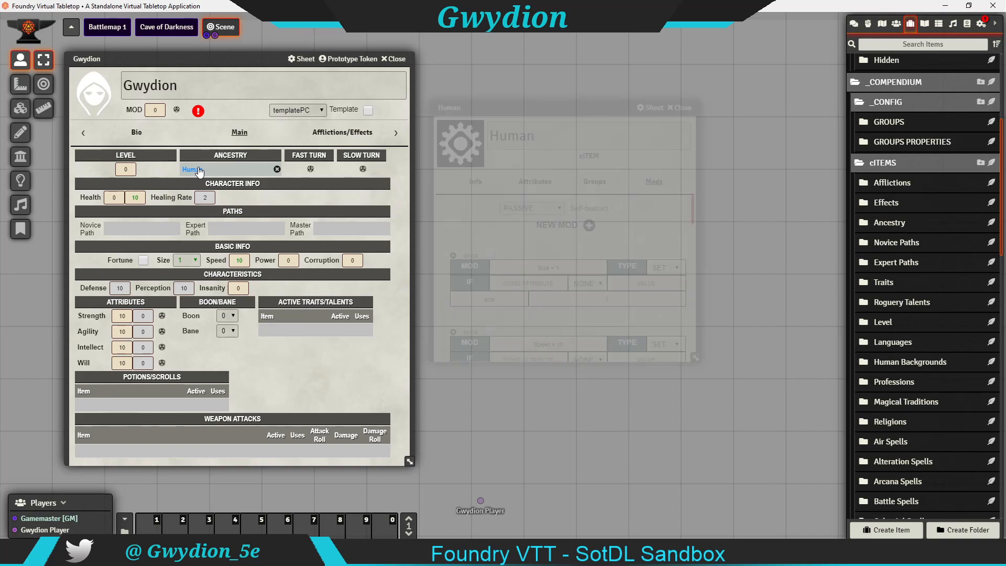
left_click(476, 181)
scroll(503, 255, "down", 5)
scroll(504, 255, "down", 1)
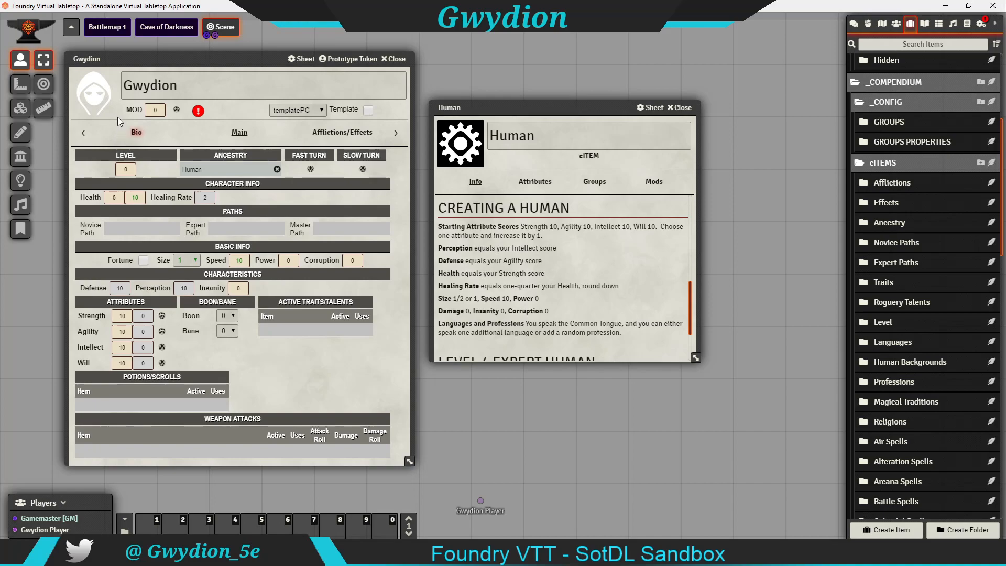
left_click(198, 110)
left_click_drag(462, 217, 533, 360)
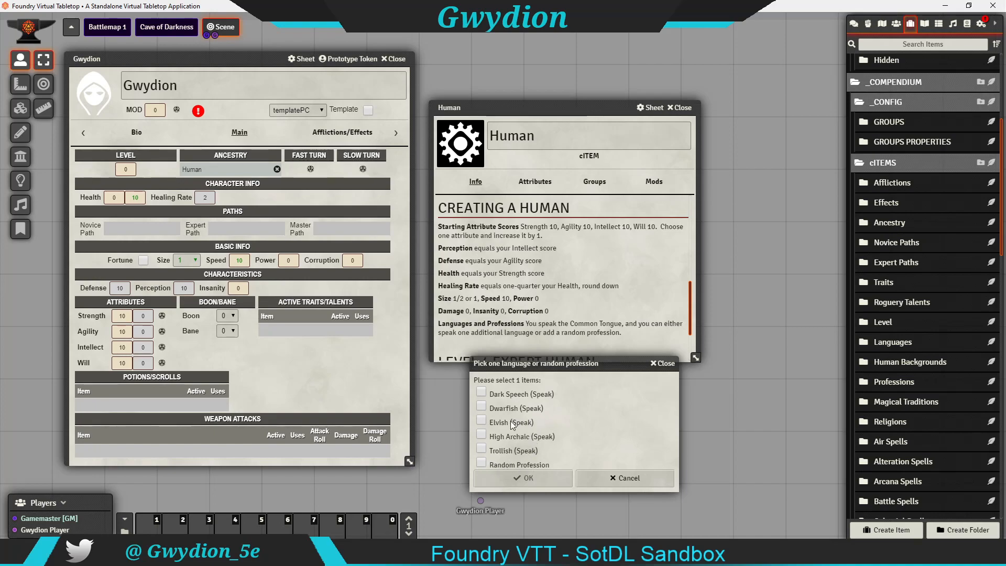
left_click(482, 435)
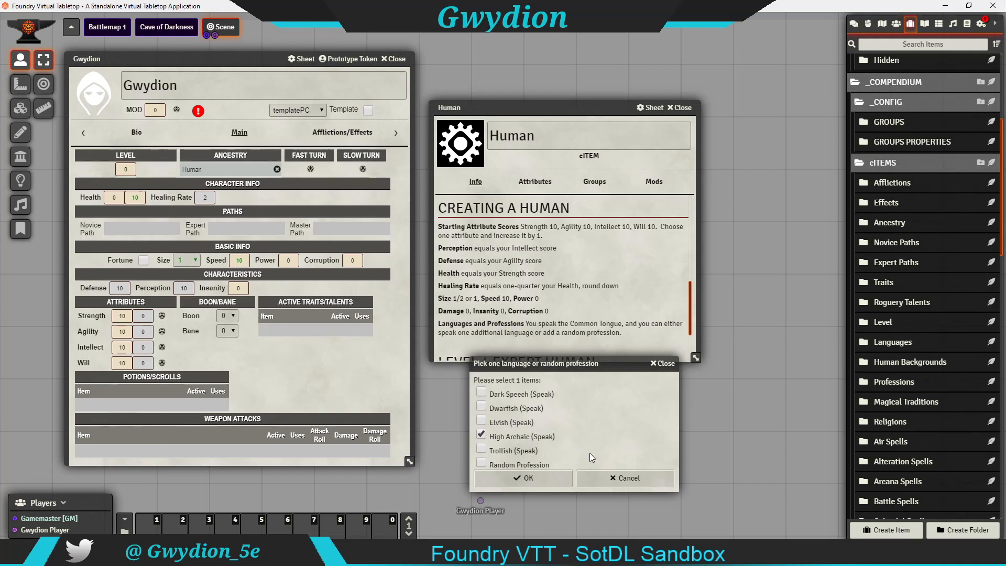
left_click(535, 479)
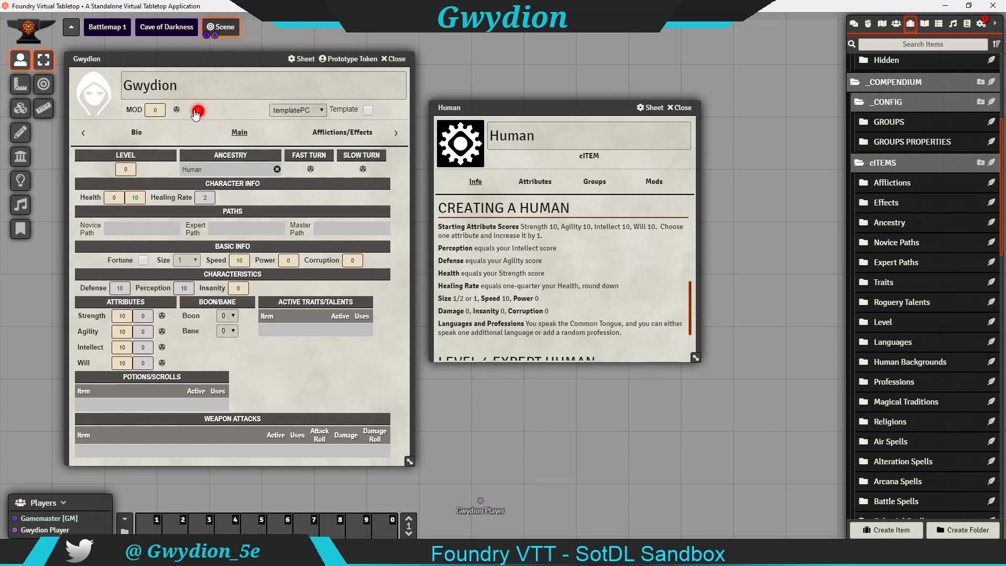
Choose to increase Will by 1 as the ancestry's attribute bonus.
left_click_drag(452, 235, 491, 371)
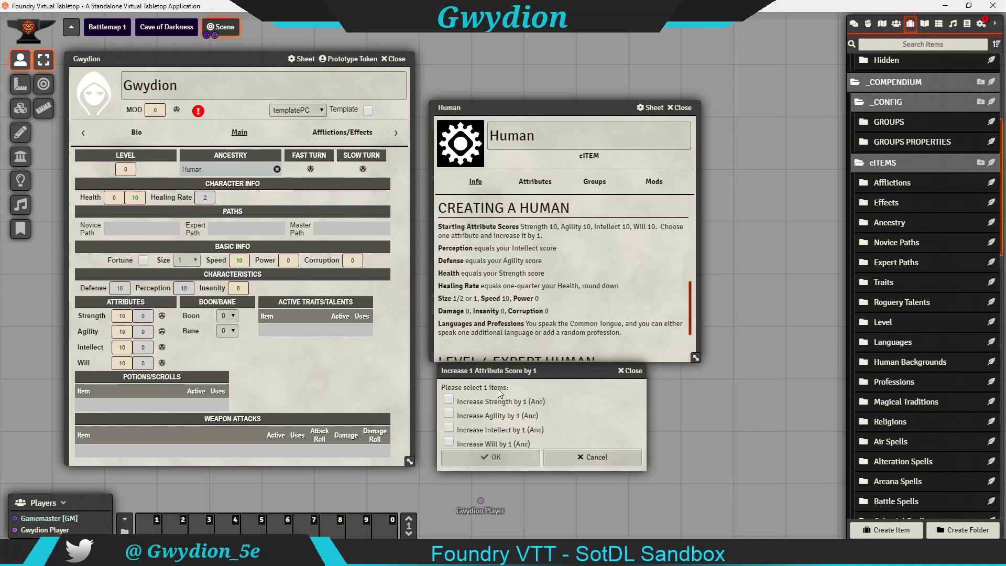
left_click(448, 441)
left_click(486, 459)
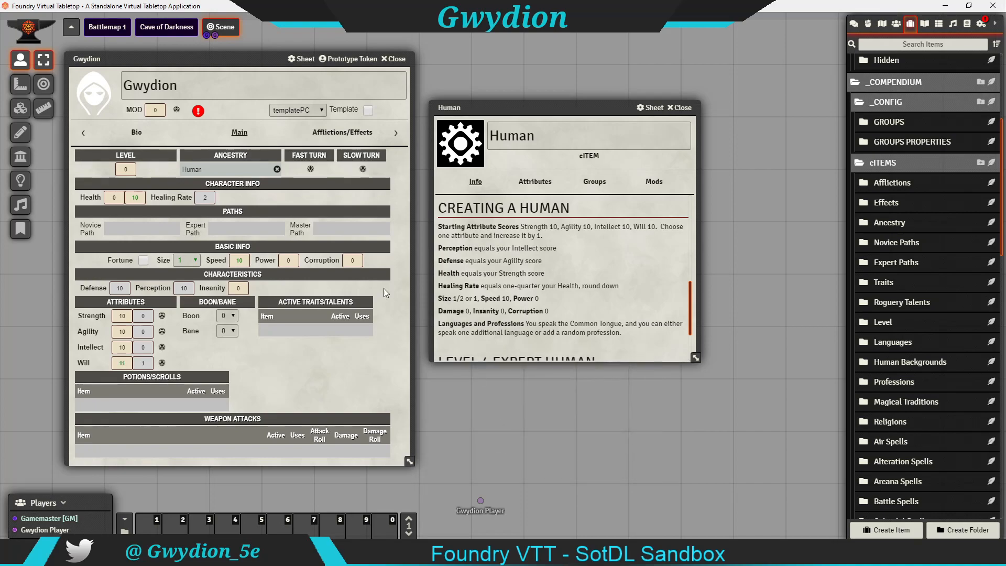
Apply the optional attribute trade by increasing Strength by 1 and decreasing Intellect by 1.
left_click(197, 112)
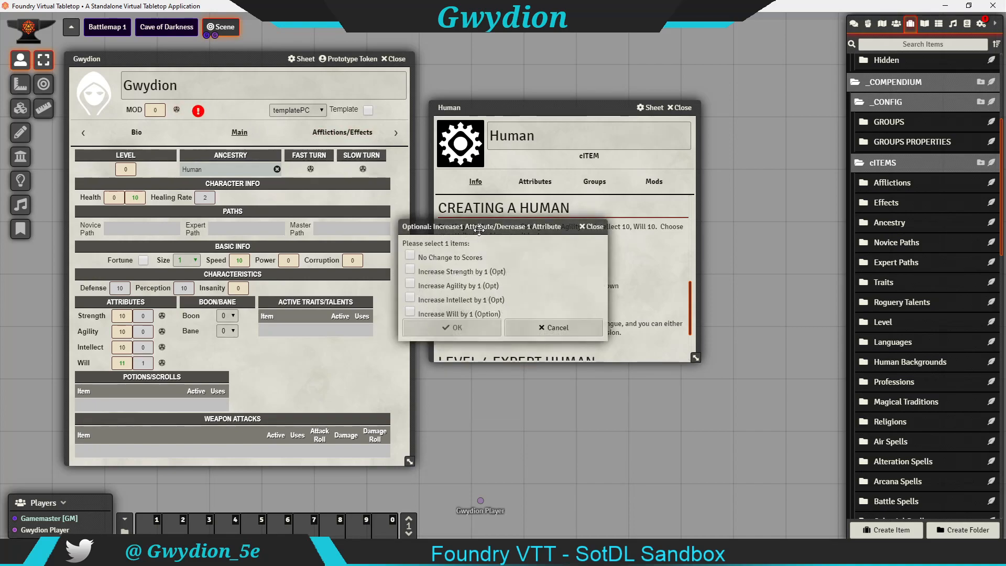
left_click_drag(476, 224, 511, 317)
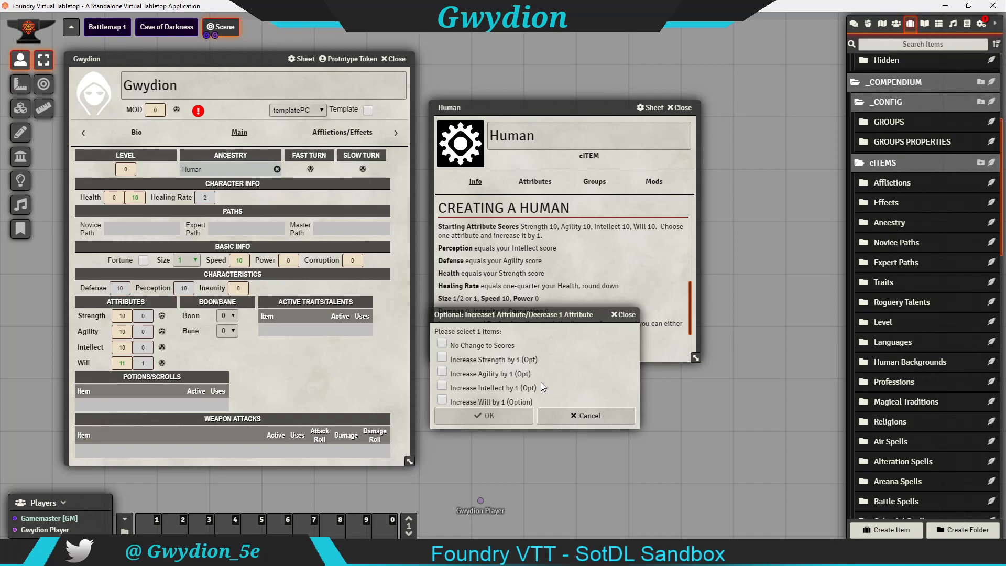
left_click(441, 358)
left_click(503, 423)
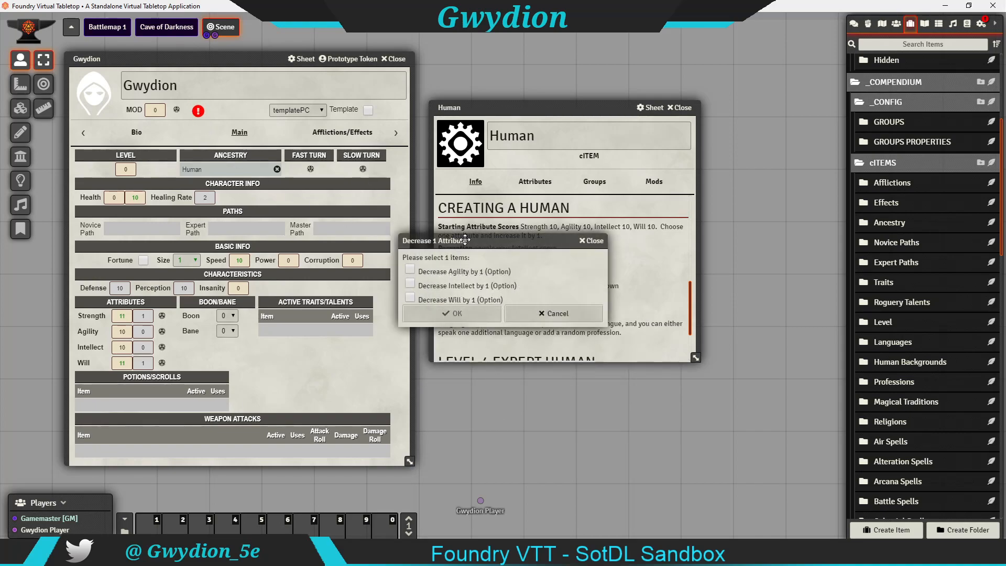
left_click(436, 398)
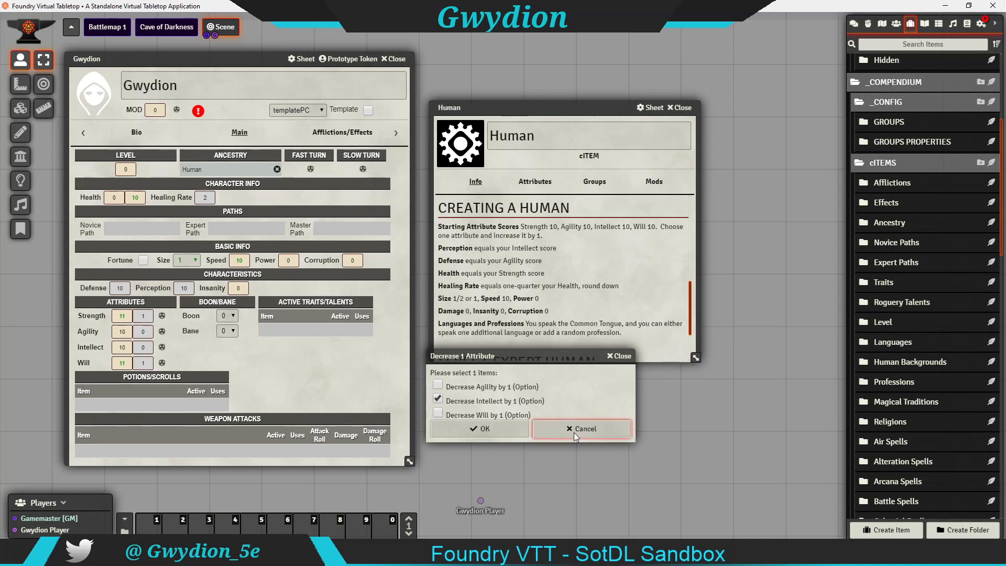
left_click(492, 430)
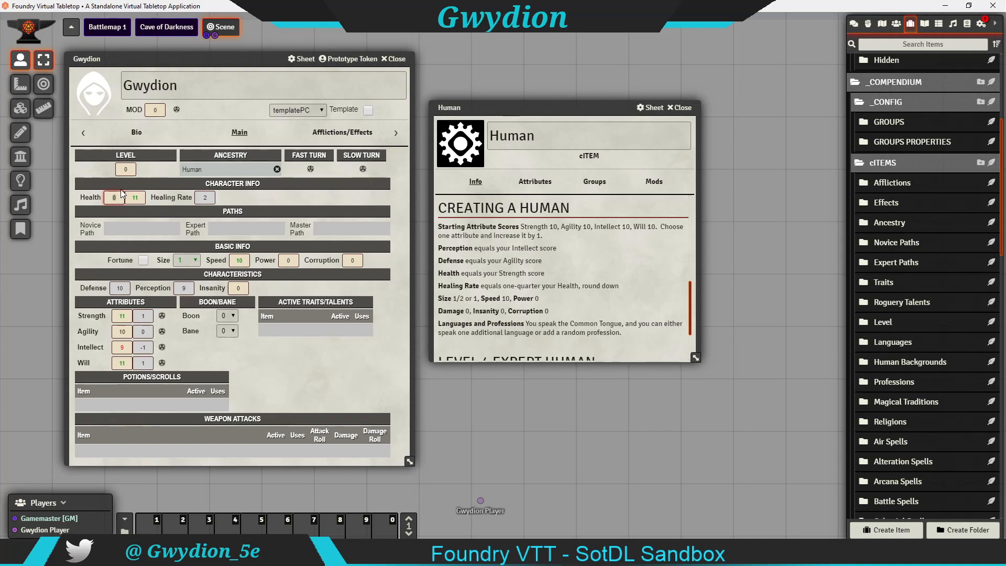
Set the character's current Health to 11 and close the Human ancestry's item sheet.
key("Tab")
scroll(561, 314, "down", 1)
scroll(549, 306, "up", 3)
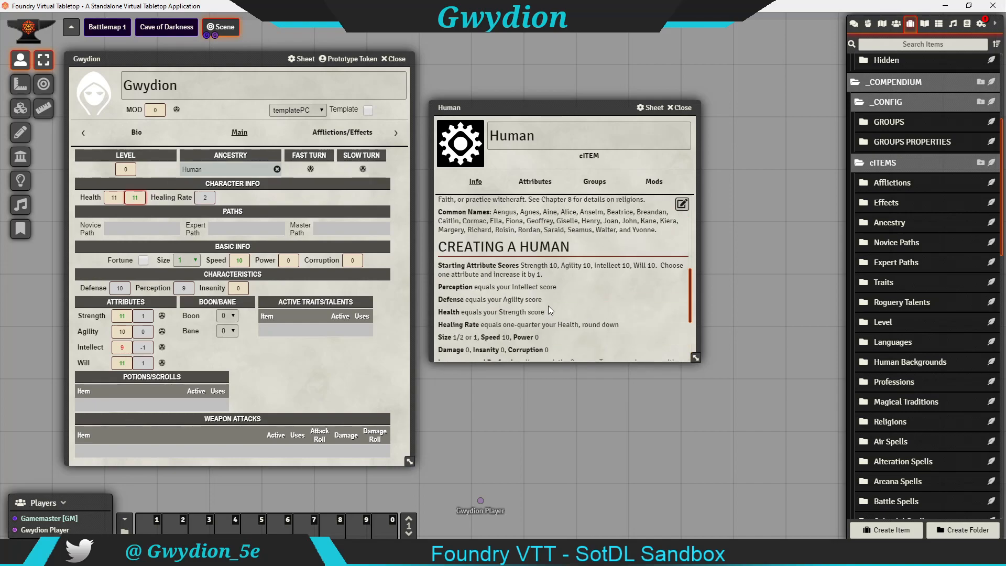
scroll(548, 306, "down", 2)
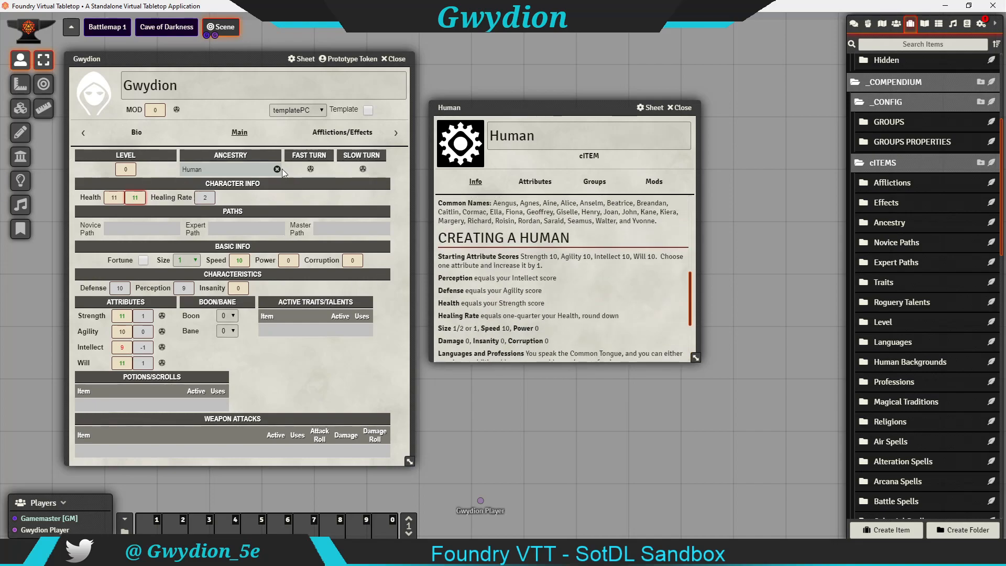
left_click(680, 108)
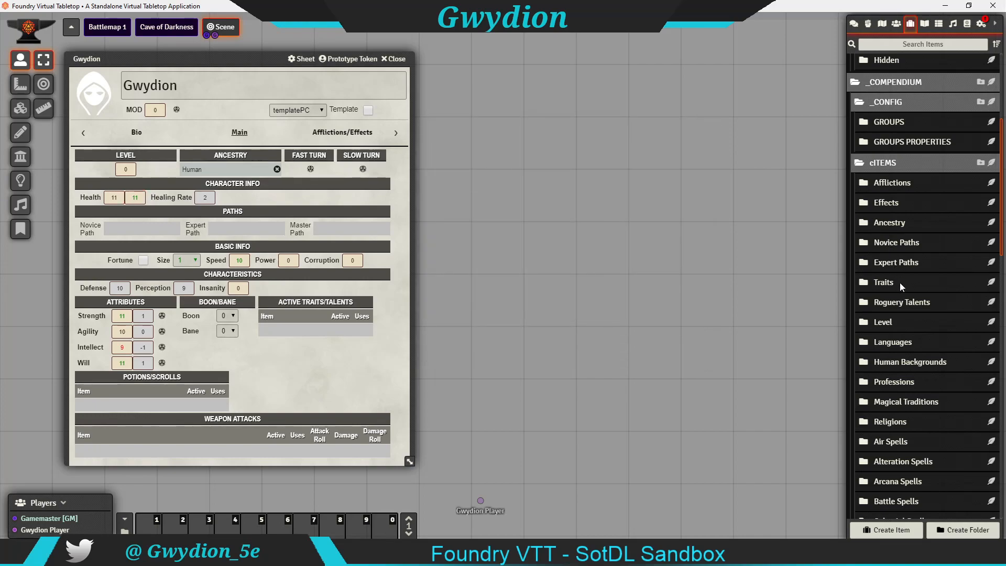
Raise the character to level 1 with the Level 1 item from the Level folder.
left_click(898, 322)
left_click_drag(700, 350, 258, 276)
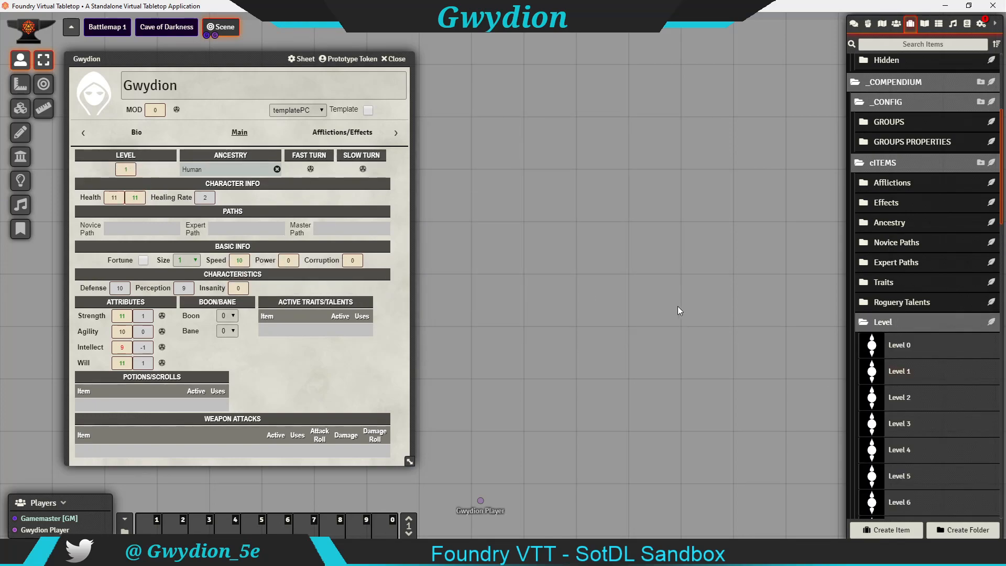
left_click(911, 327)
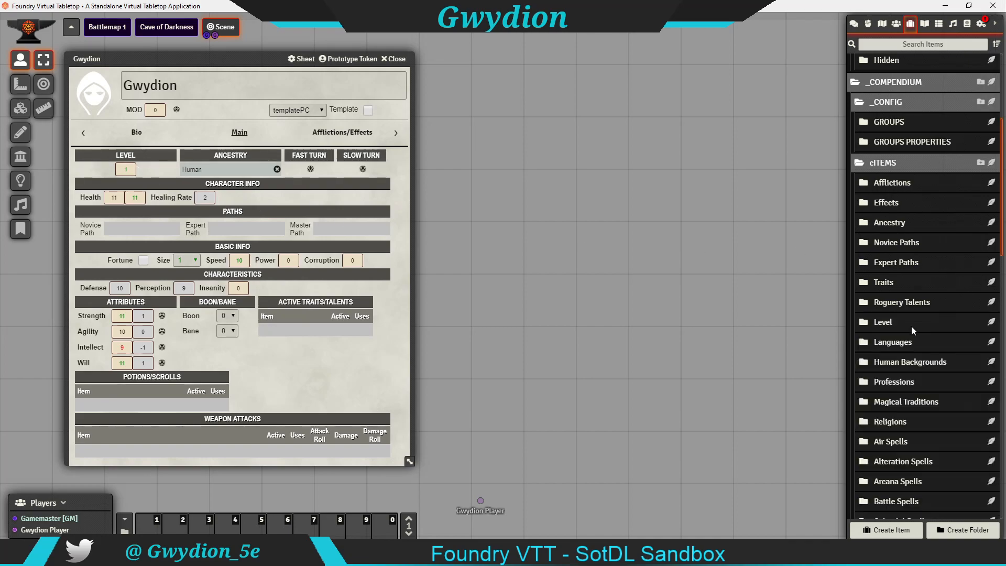
Add Priest from the Novice Paths folder as the character's novice path.
left_click(899, 244)
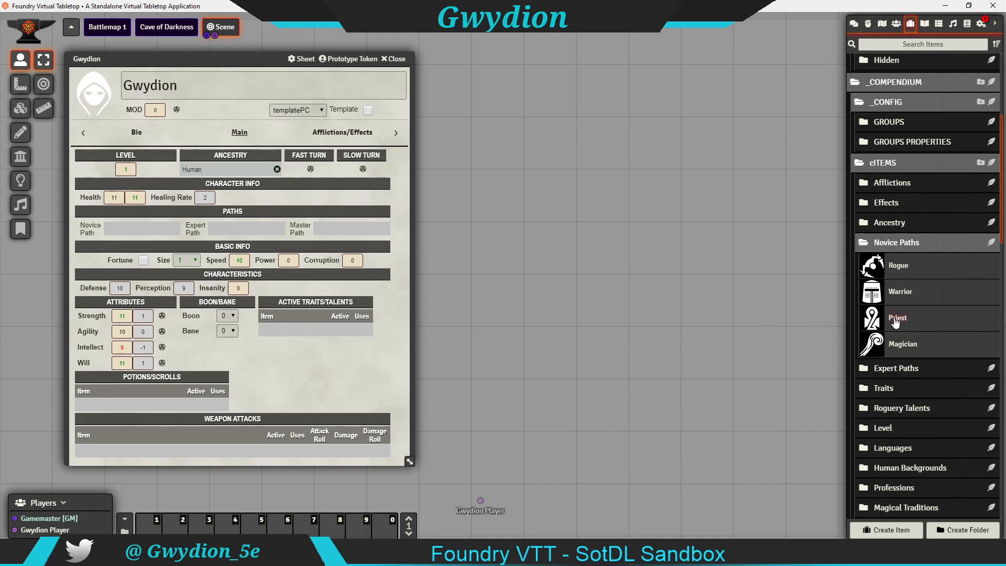
mouse_move(895, 321)
left_mouse_down()
mouse_move(282, 332)
mouse_move(365, 320)
left_mouse_up()
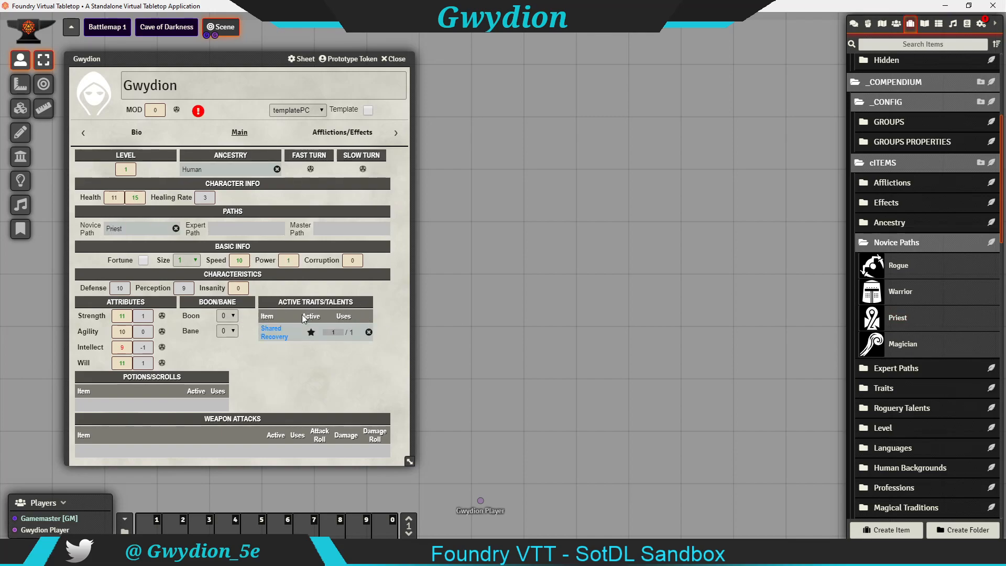
Read the description of the Shared Recovery talent and close its item sheet.
left_click(270, 334)
left_click_drag(471, 154, 525, 136)
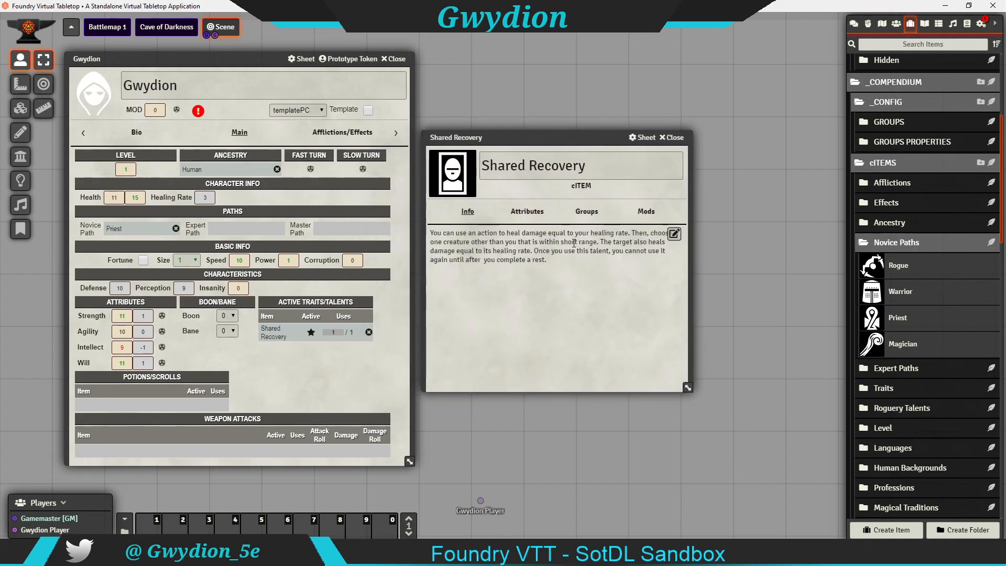
left_click(670, 142)
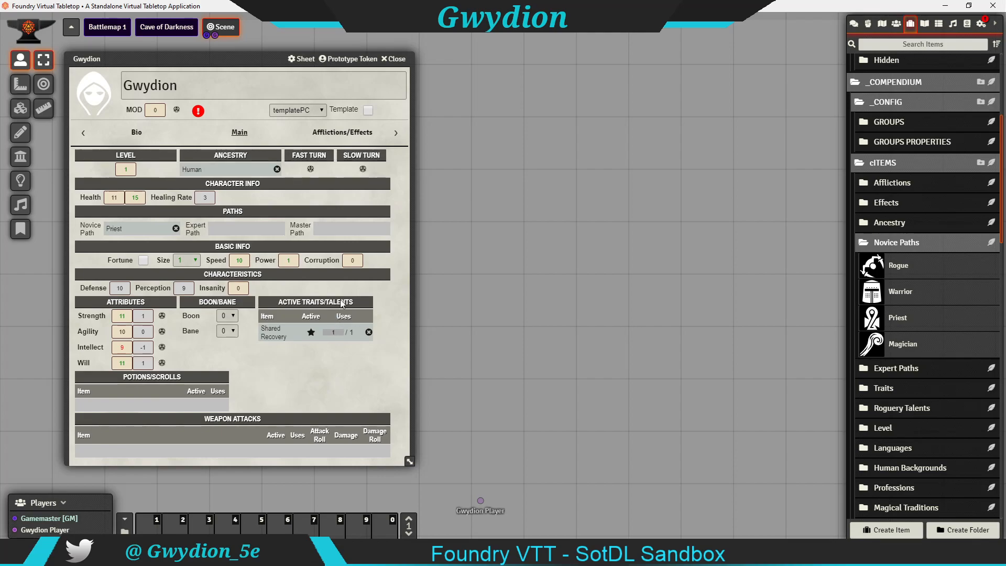
Check the character's magic section and passive traits, and read the Religious Profession trait's description.
left_click(395, 134)
left_click(395, 136)
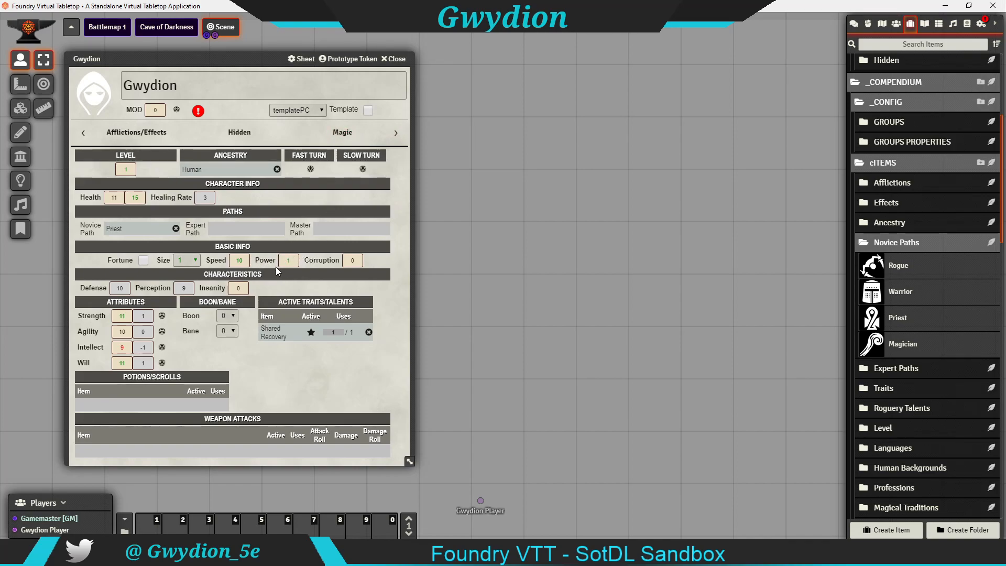
left_click(342, 132)
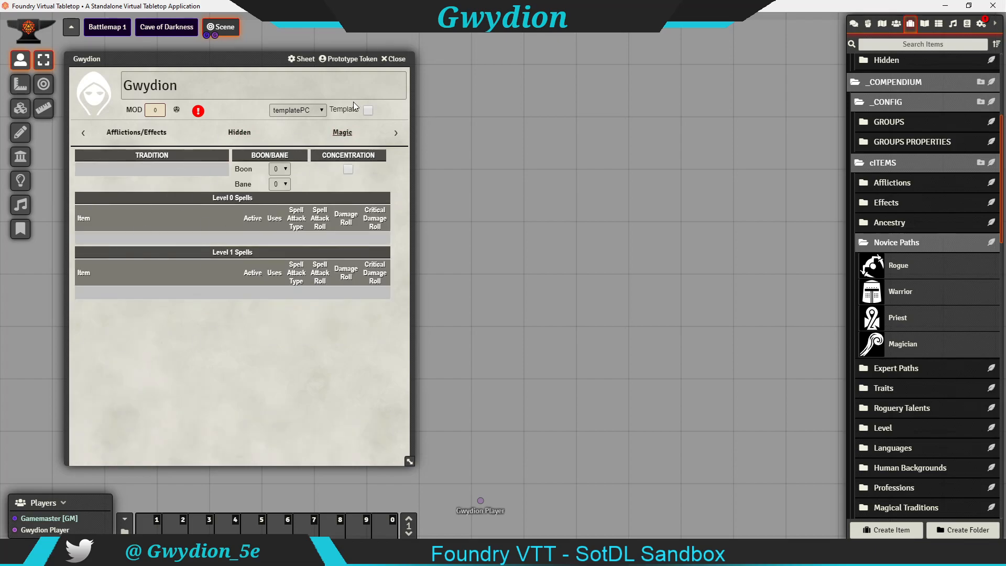
left_click(396, 134)
left_click(396, 134)
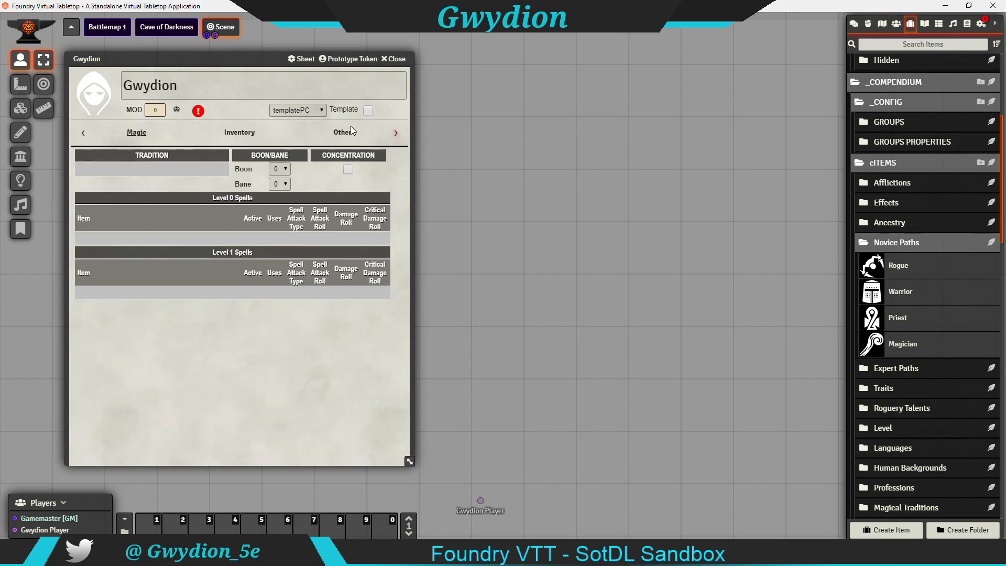
left_click(343, 133)
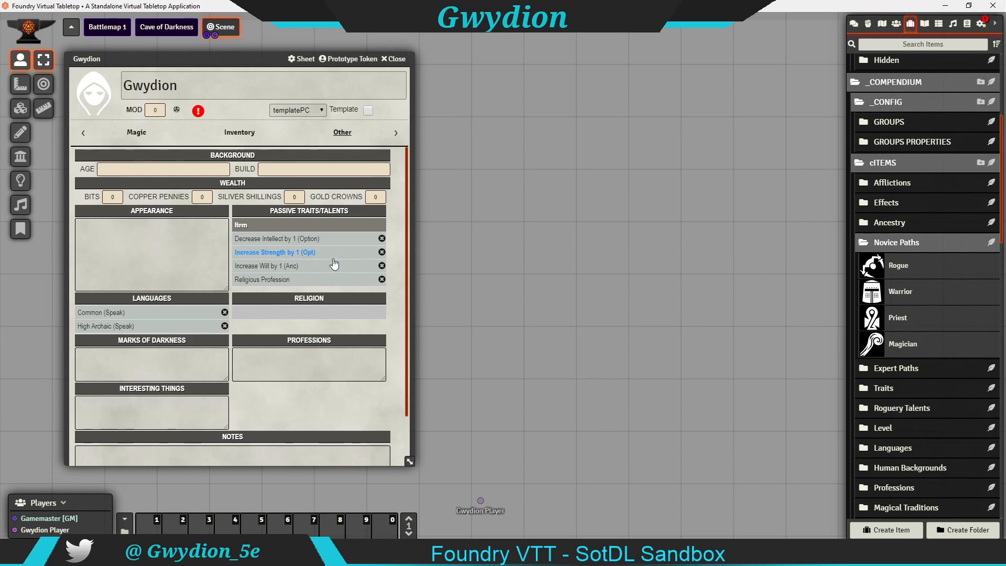
left_click(276, 282)
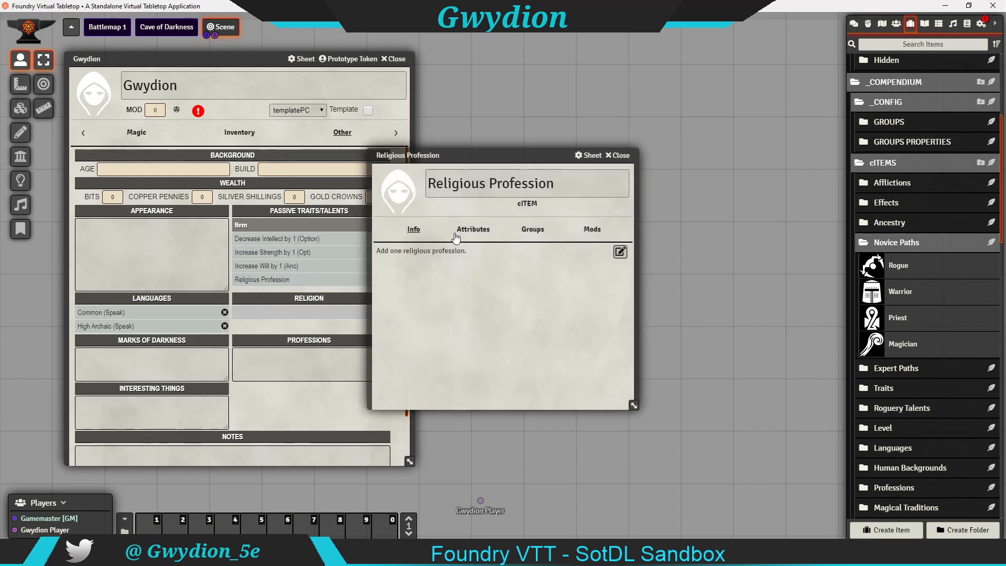
left_click(618, 155)
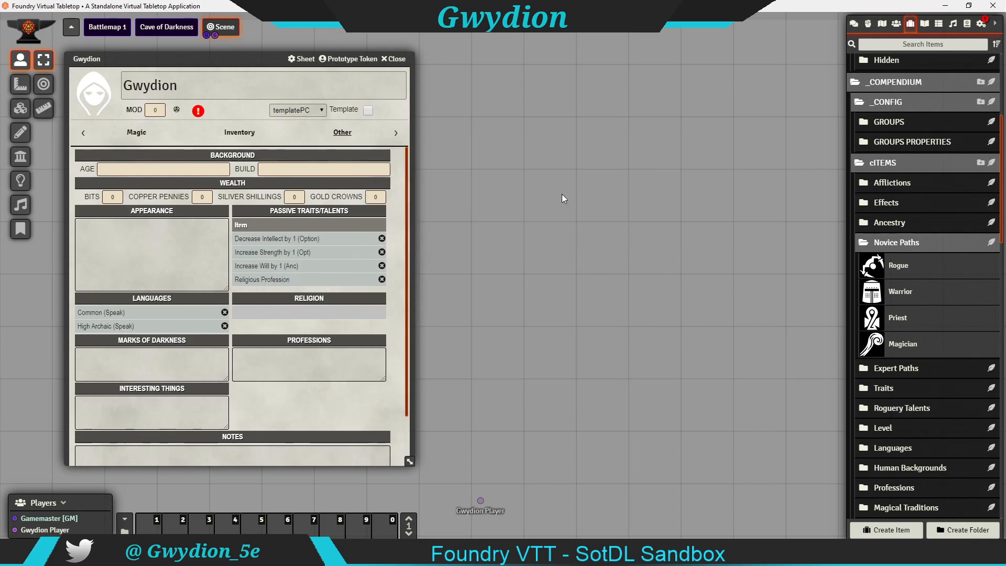
Bring up the pending Level 1 attribute choice and consult the Level 1 Priest section of the Priest item.
left_click(83, 133)
left_click(137, 132)
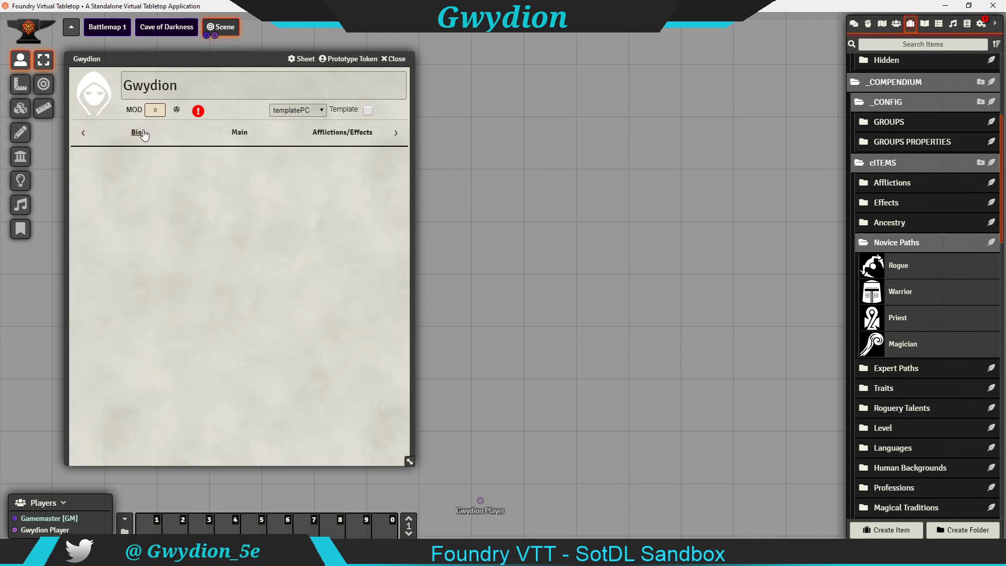
left_click(226, 134)
left_click(198, 111)
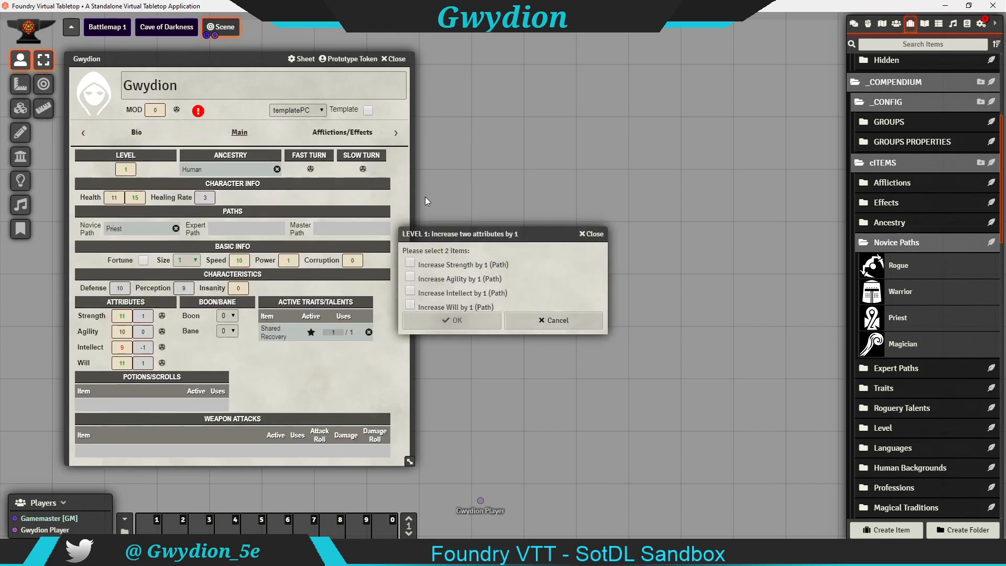
left_click_drag(440, 234, 558, 119)
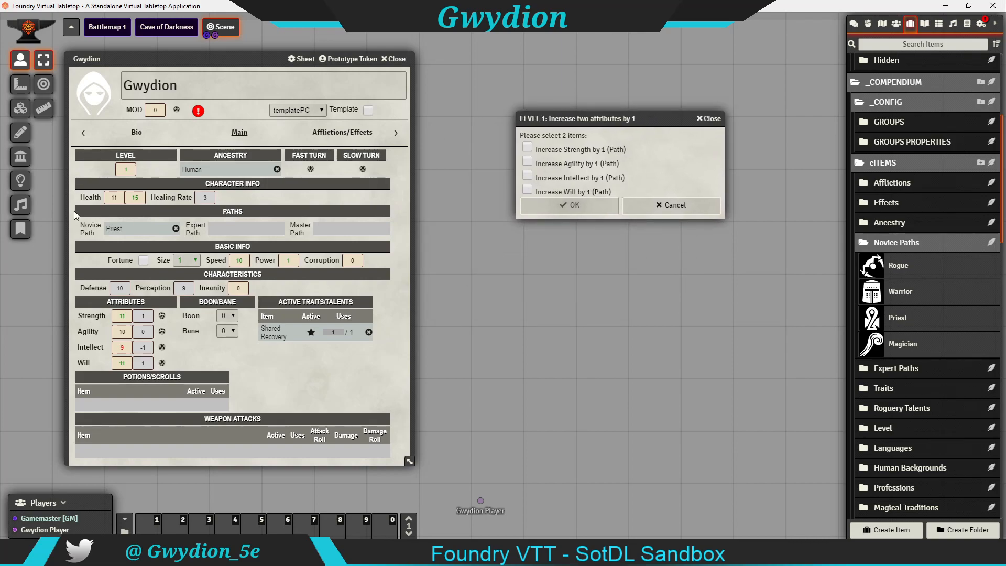
left_click(112, 229)
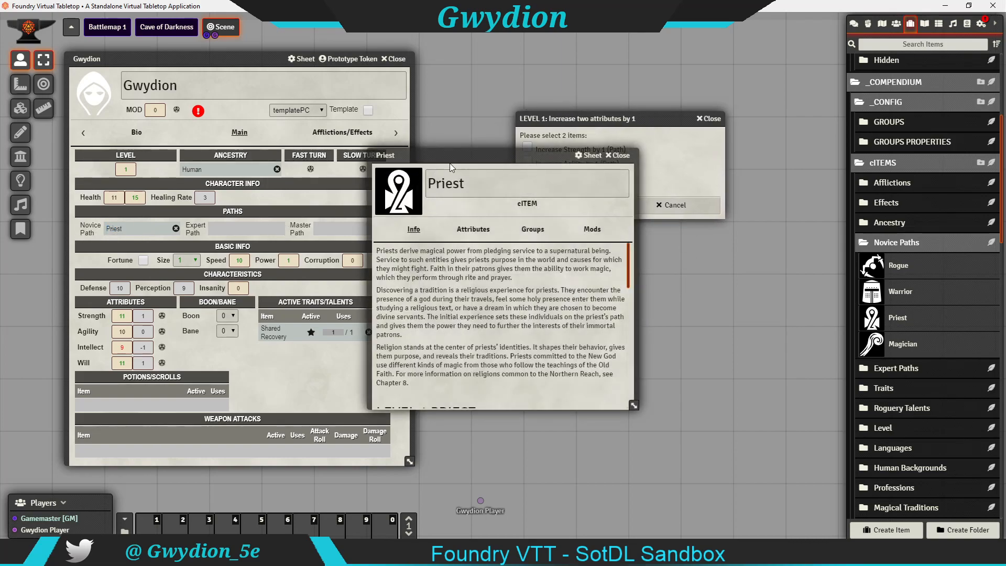
left_click_drag(478, 155, 534, 218)
scroll(526, 379, "down", 3)
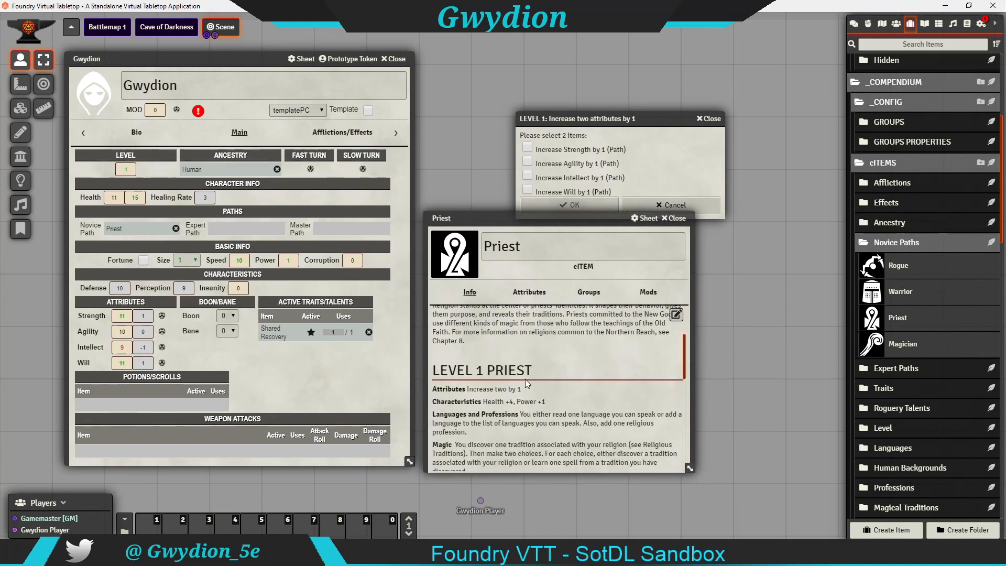
scroll(525, 379, "up", 3)
scroll(526, 378, "down", 3)
Choose Strength and Will as the two attributes increased by 1 for the Level 1 Priest path.
left_click_drag(563, 119, 499, 97)
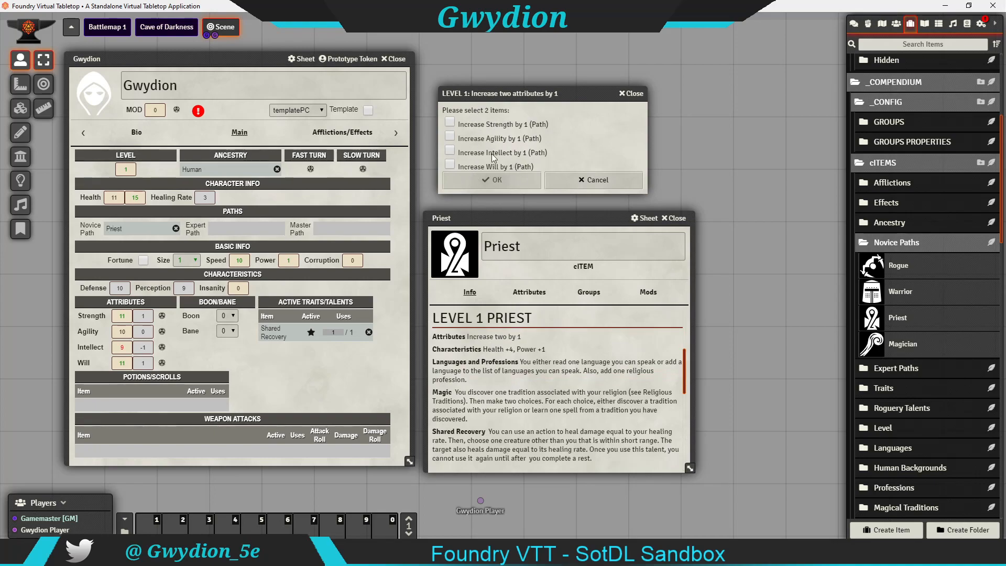
left_click(449, 122)
left_click(489, 182)
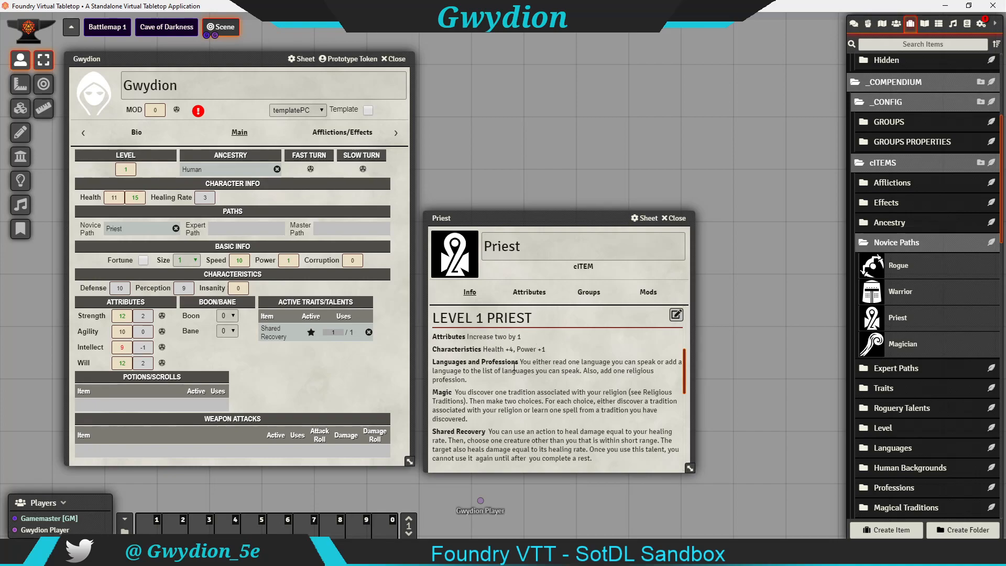
Pick Elvish (Speak) as the character's Level 1 language.
left_click(198, 111)
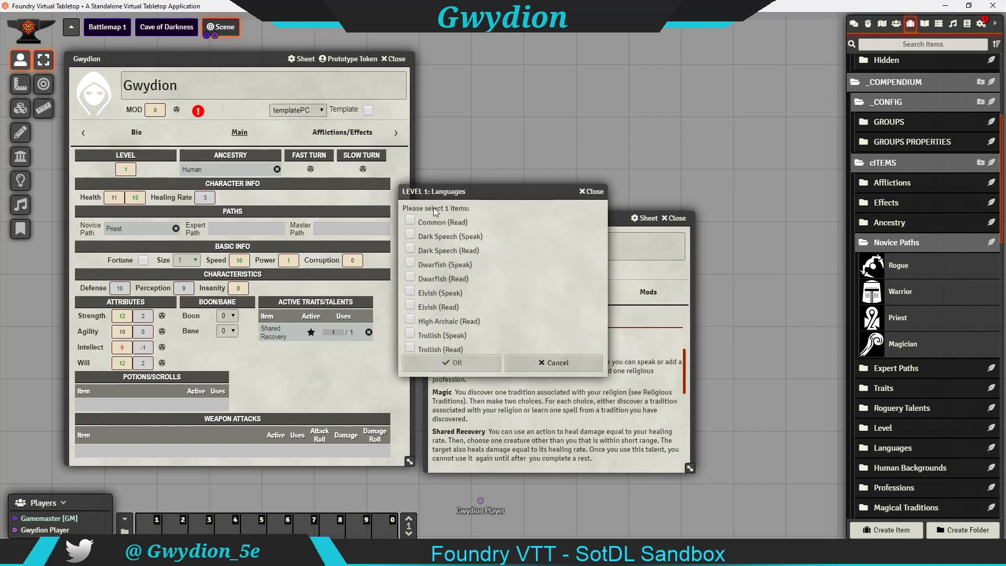
left_click_drag(462, 196, 511, 70)
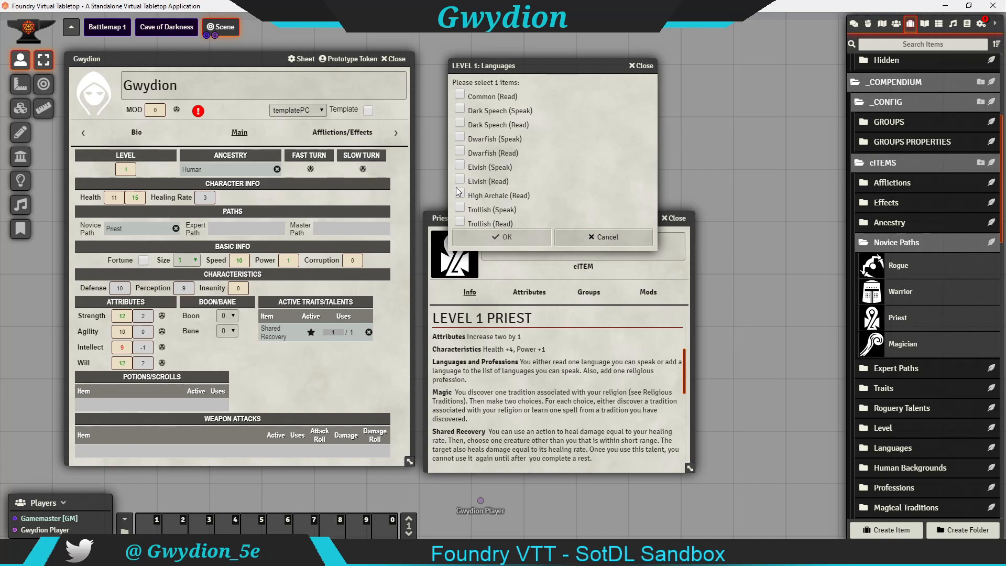
left_click(459, 167)
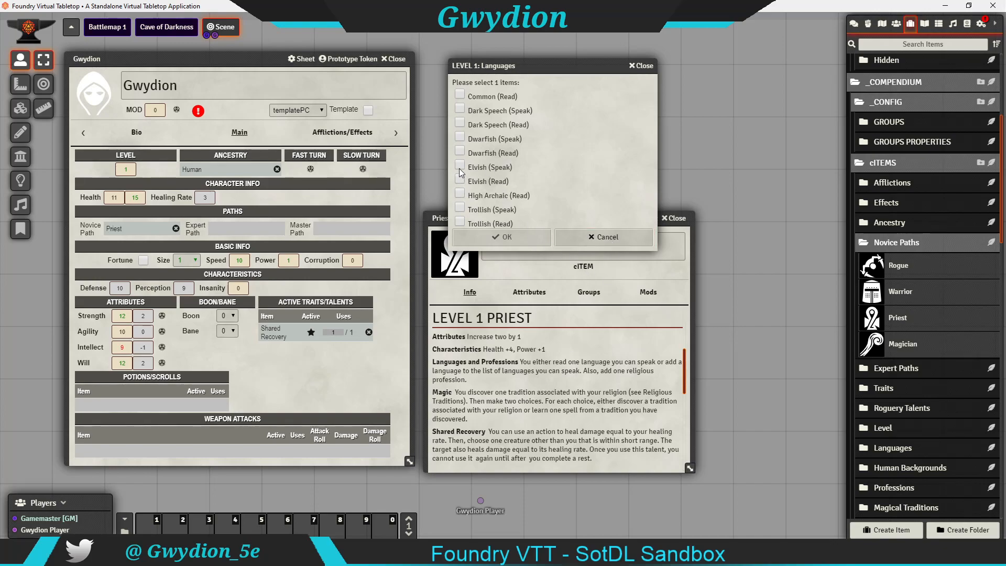
left_click(520, 235)
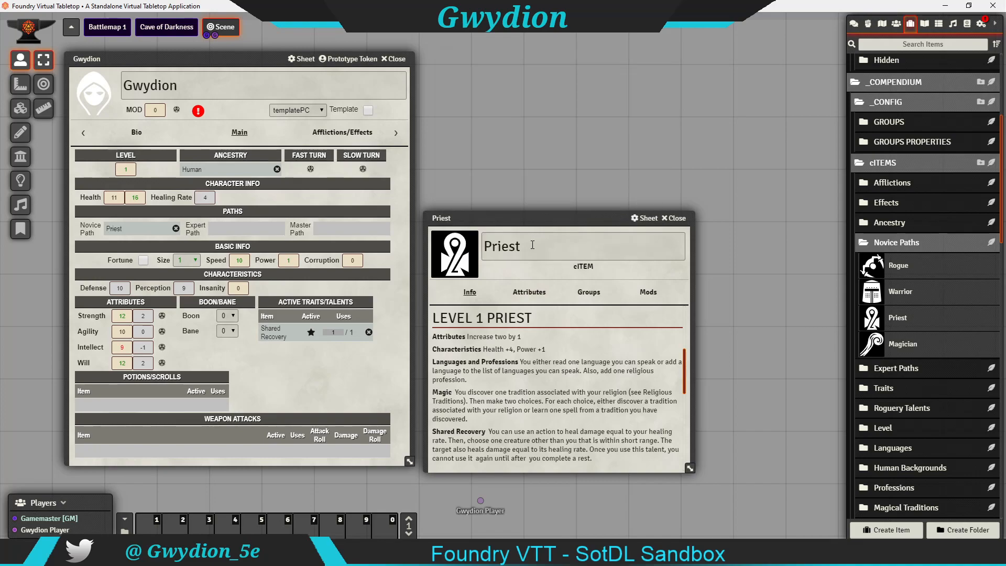
Choose Cult of the New God as the character's religion.
left_click(198, 113)
left_click_drag(461, 230, 493, 93)
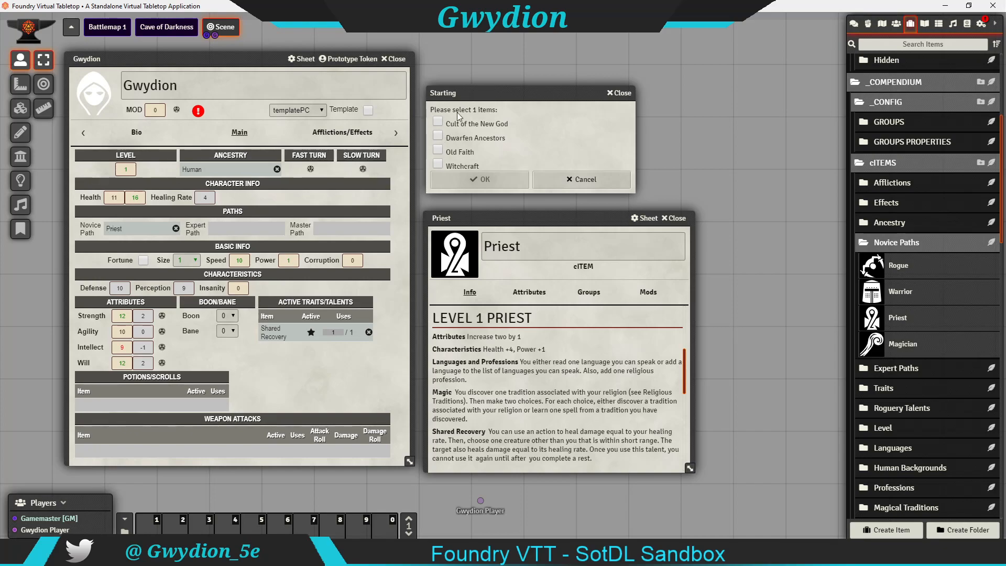
left_click(438, 122)
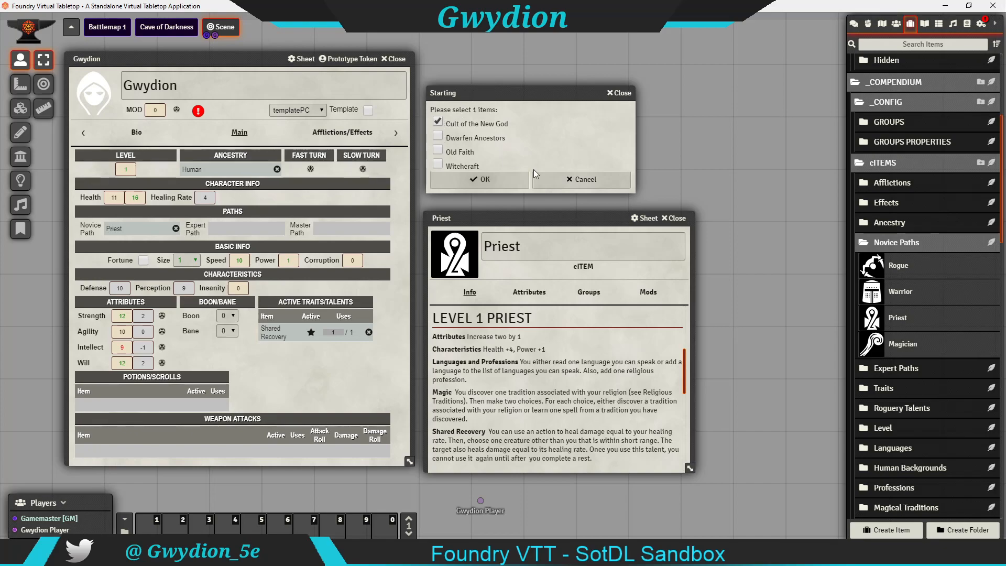
left_click(490, 174)
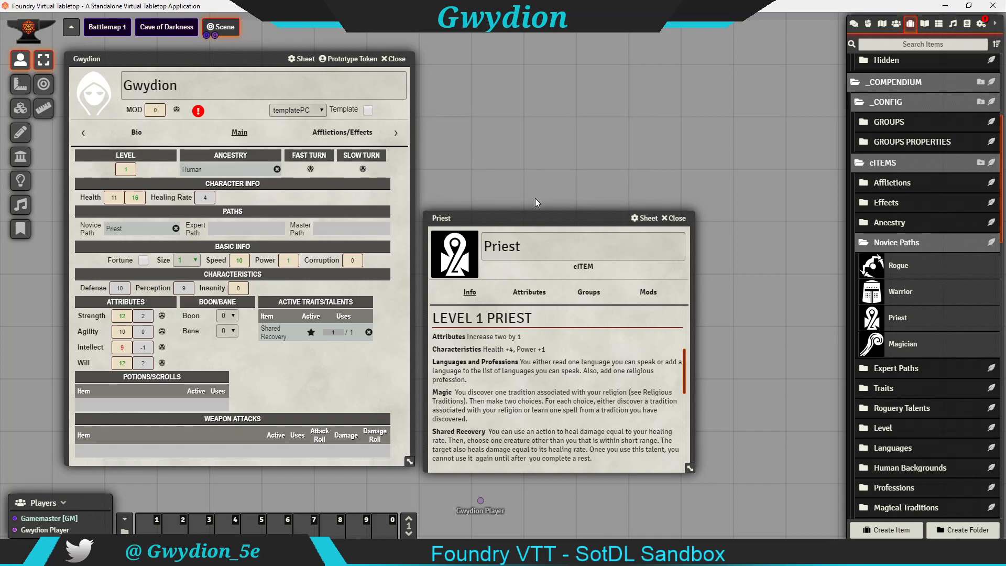
Check the Magical Traditions folder and the hidden religion descriptors, and choose Life as the character's initial tradition.
left_click(198, 110)
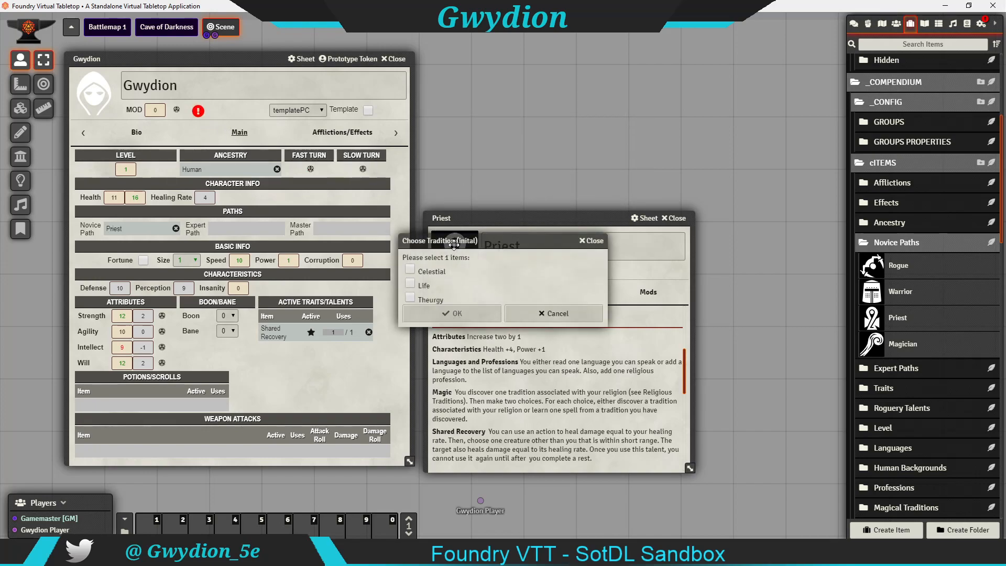
left_click_drag(462, 243, 487, 102)
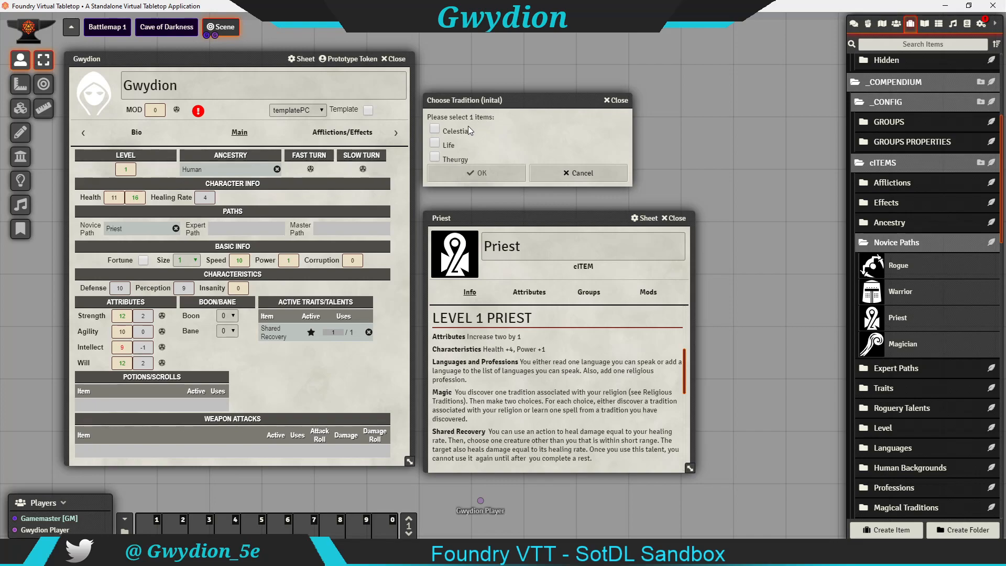
left_click(896, 240)
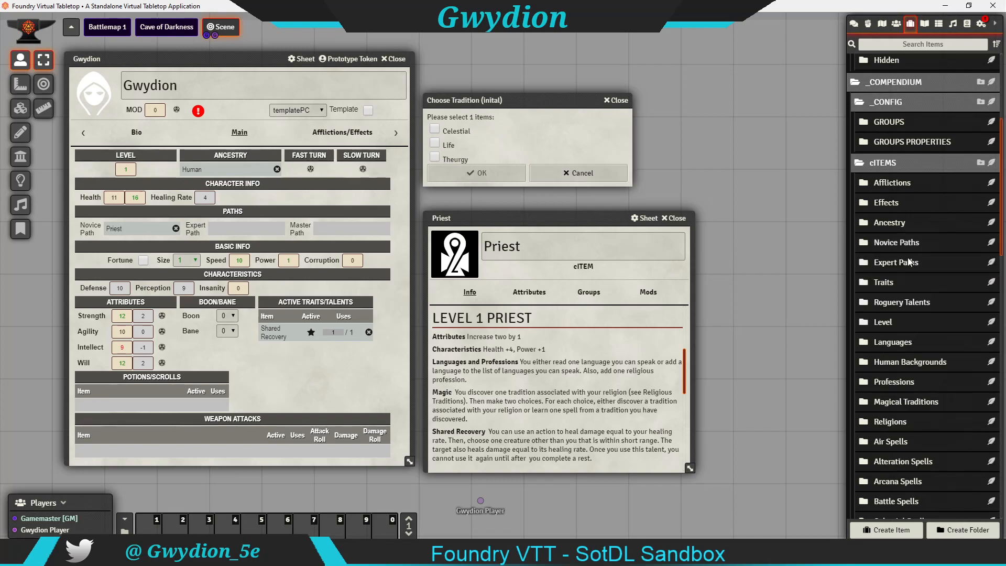
left_click(903, 402)
scroll(926, 282, "down", 4)
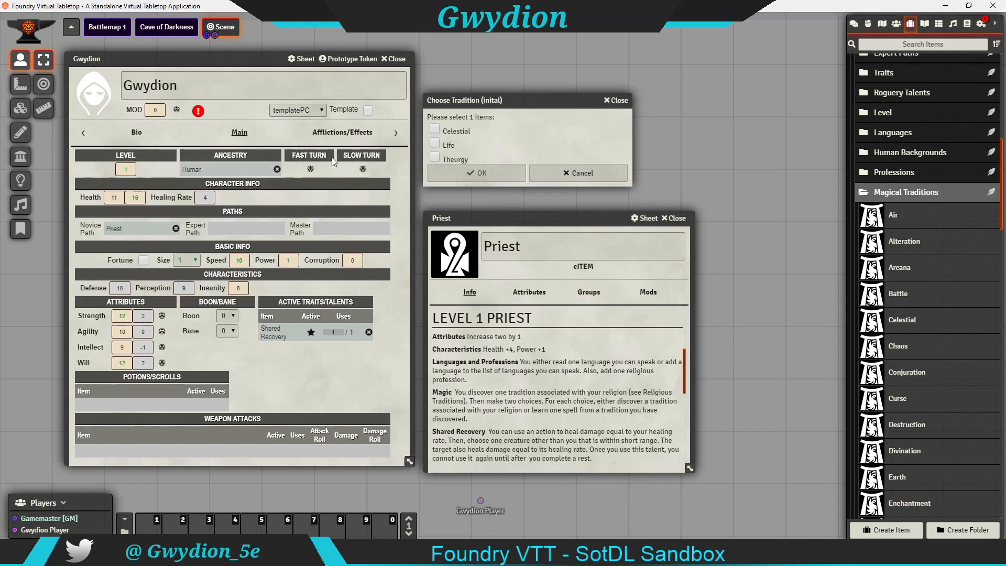
left_click(397, 132)
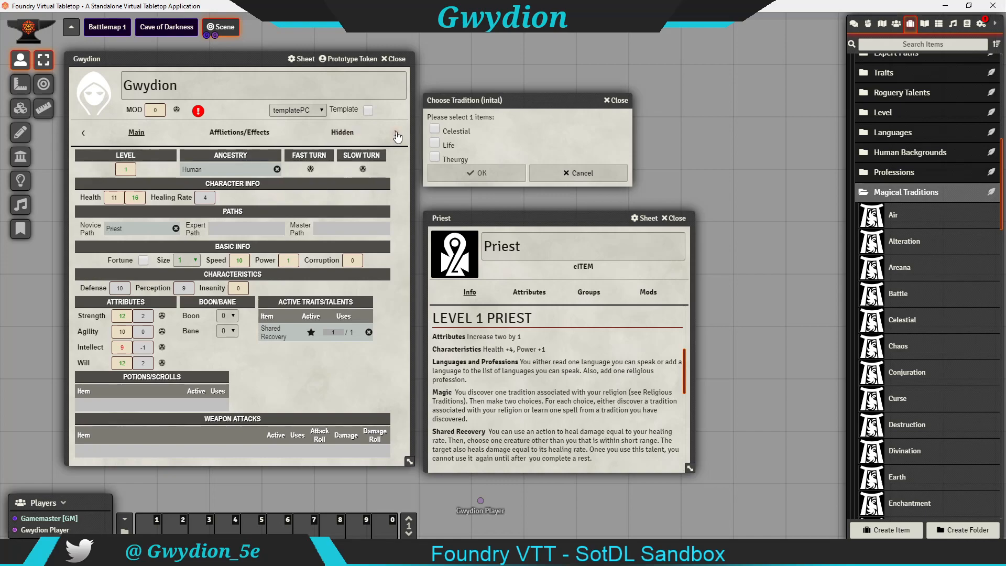
left_click(341, 139)
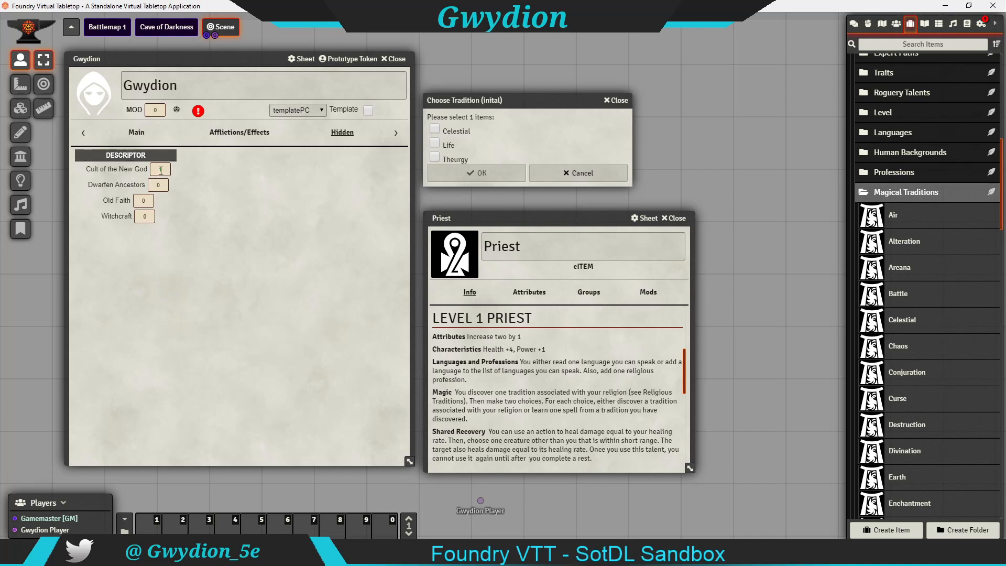
left_click(145, 141)
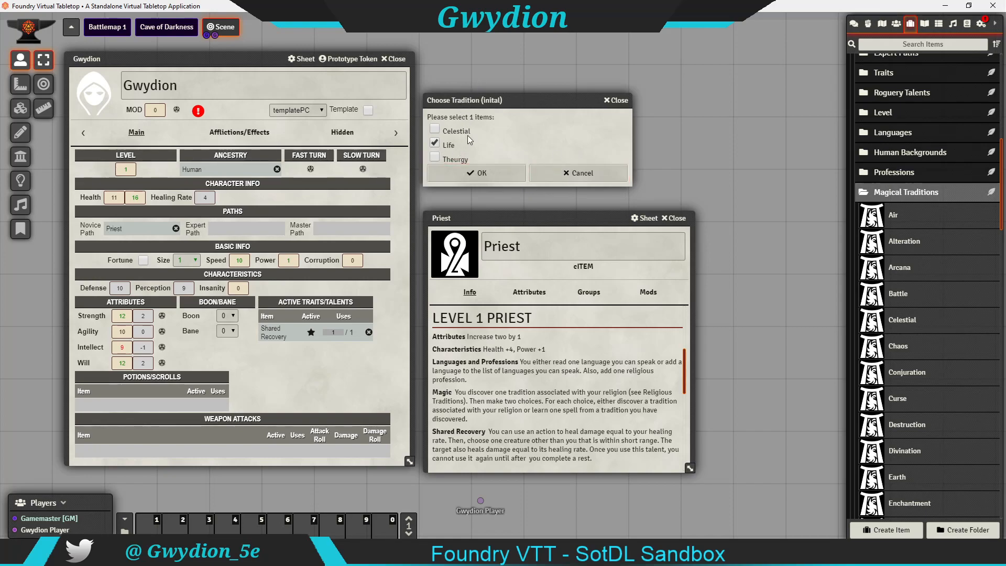
left_click(489, 169)
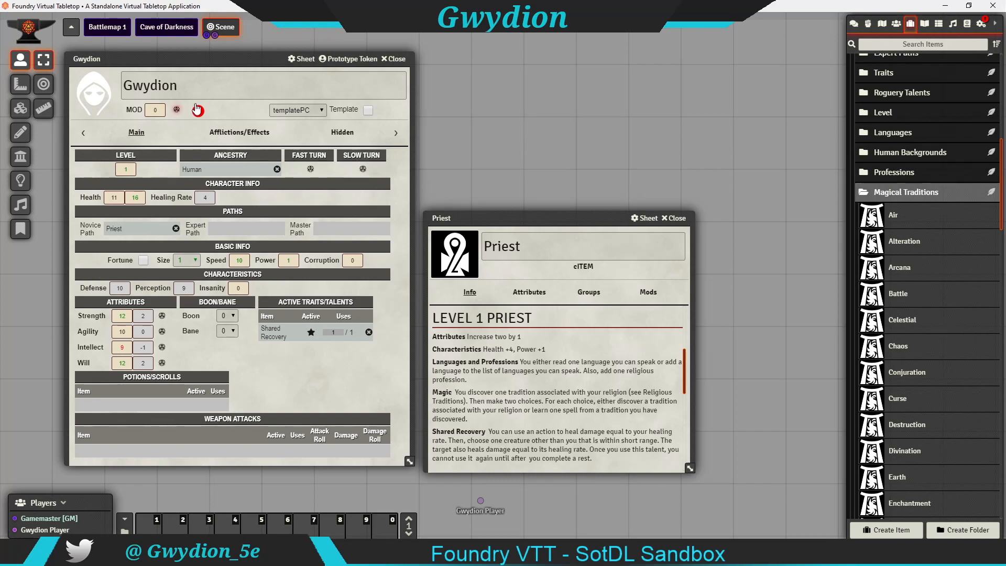
Check the Life tradition entry and its description in the character's magic section, and return to the main character page.
left_click(396, 134)
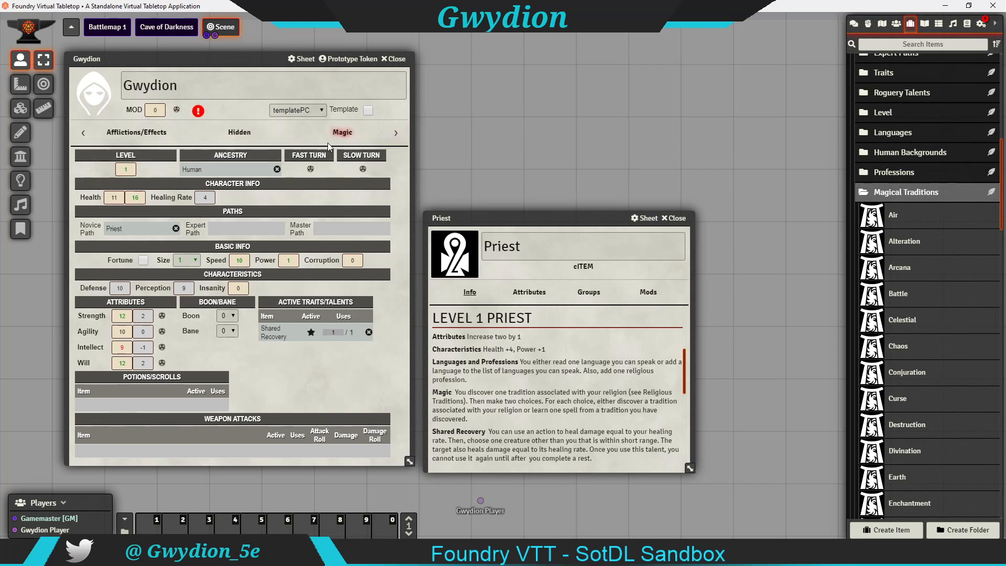
left_click(342, 132)
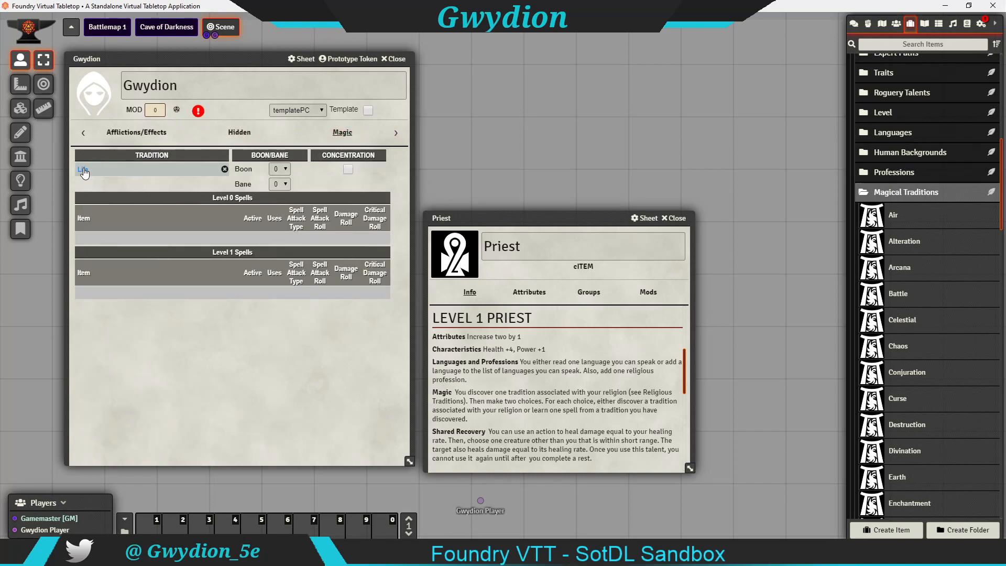
left_click(82, 169)
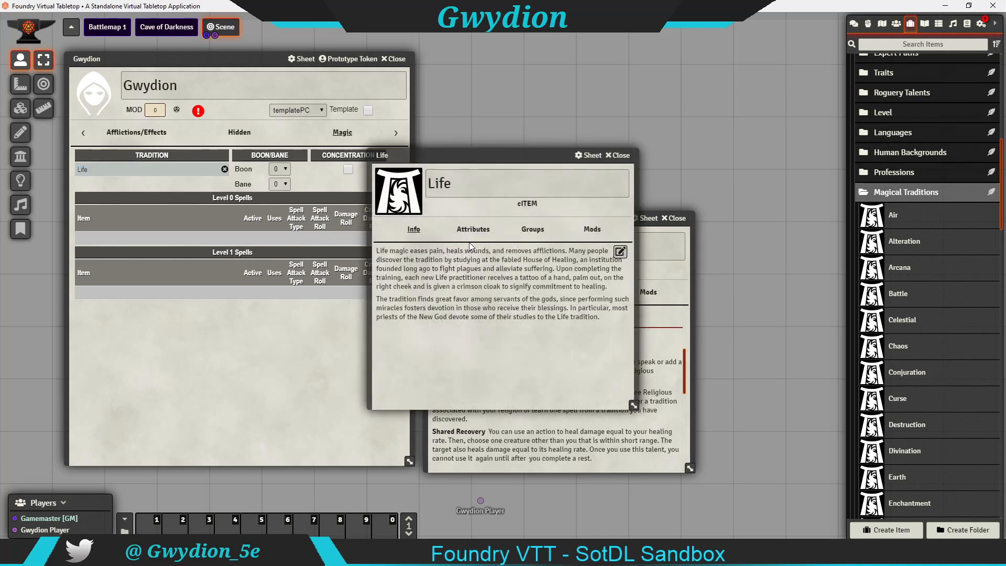
left_click(623, 156)
left_click(82, 134)
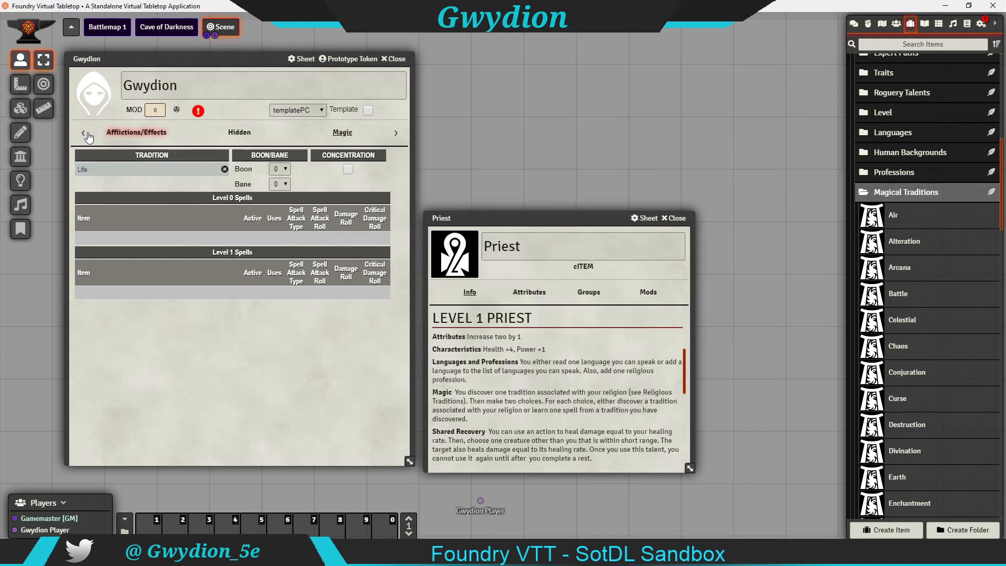
left_click(83, 134)
left_click(82, 134)
left_click(237, 133)
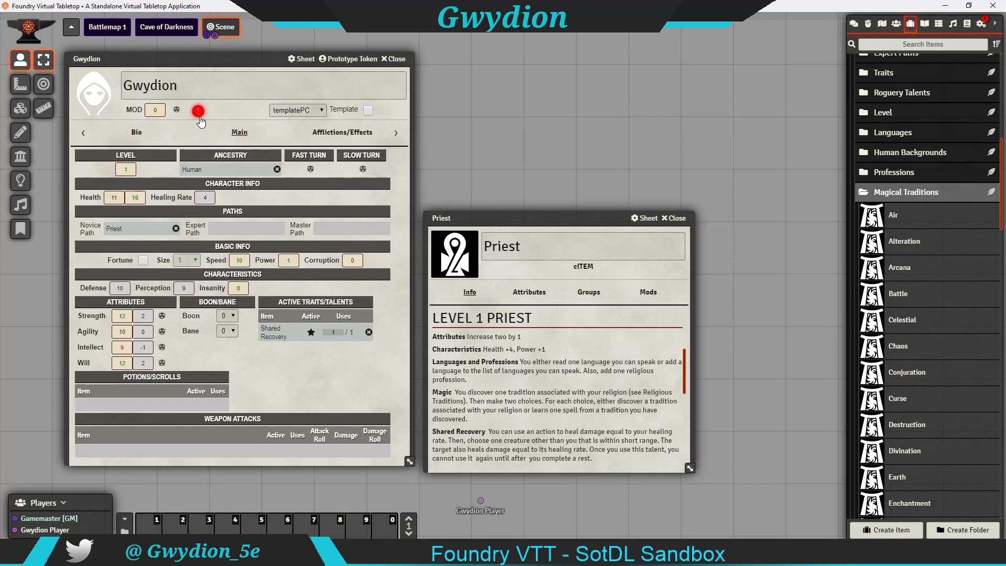
Choose Learn Spell (1) for the first tradition or spell choice.
left_click_drag(506, 241, 531, 95)
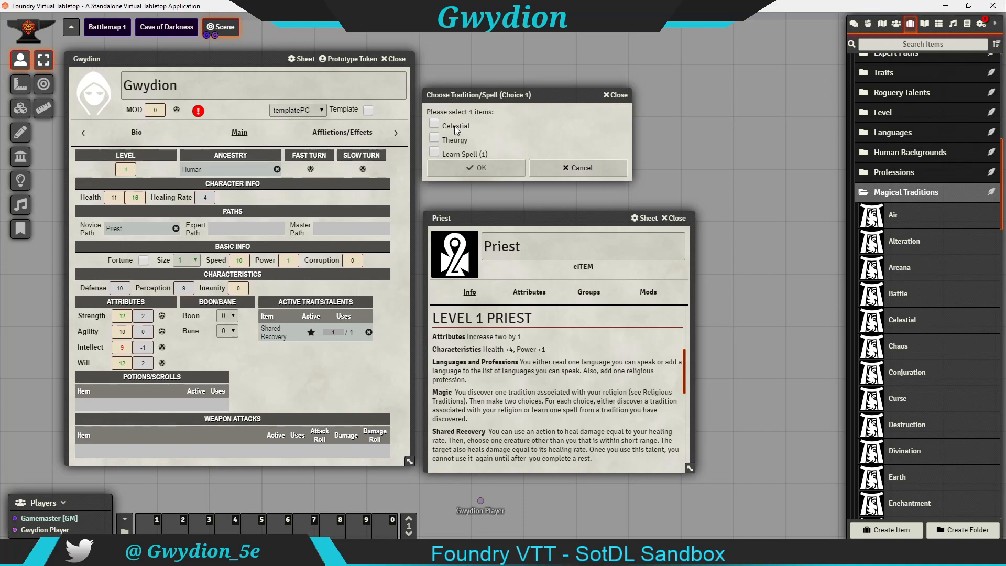
left_click(435, 155)
left_click(489, 166)
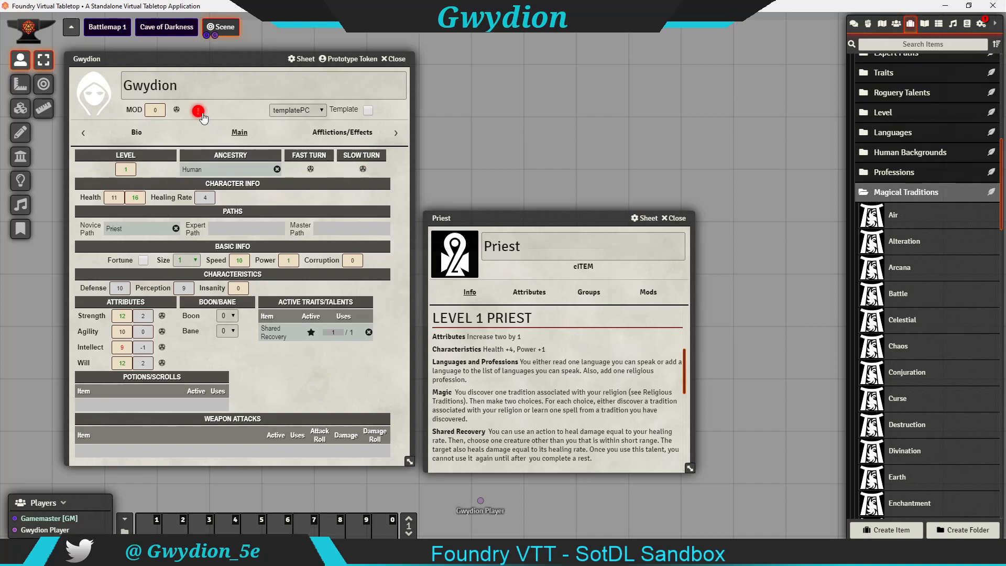
Resolve the second tradition or spell choice by selecting the Celestial tradition.
left_click(198, 111)
left_click_drag(474, 243, 505, 94)
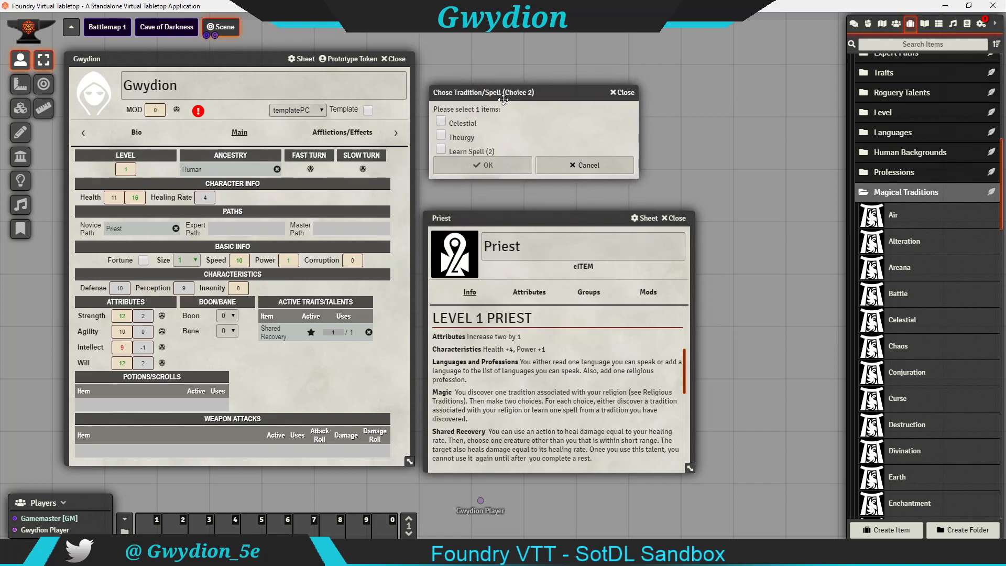
left_click(444, 122)
left_click(499, 167)
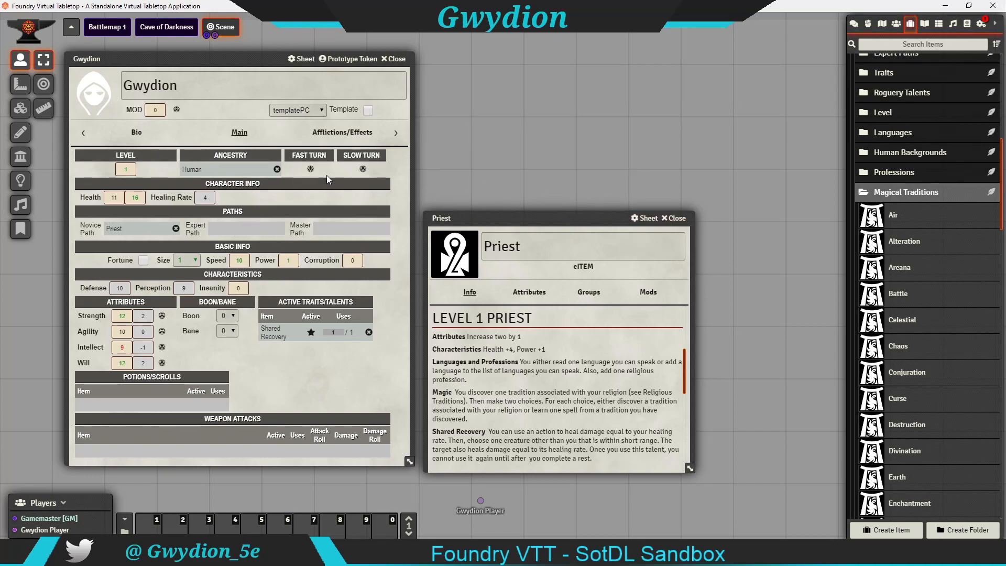
Review the character's passive traits, languages and religion, and check the hidden religion descriptors.
left_click(396, 135)
left_click(396, 135)
left_click(395, 135)
left_click(395, 134)
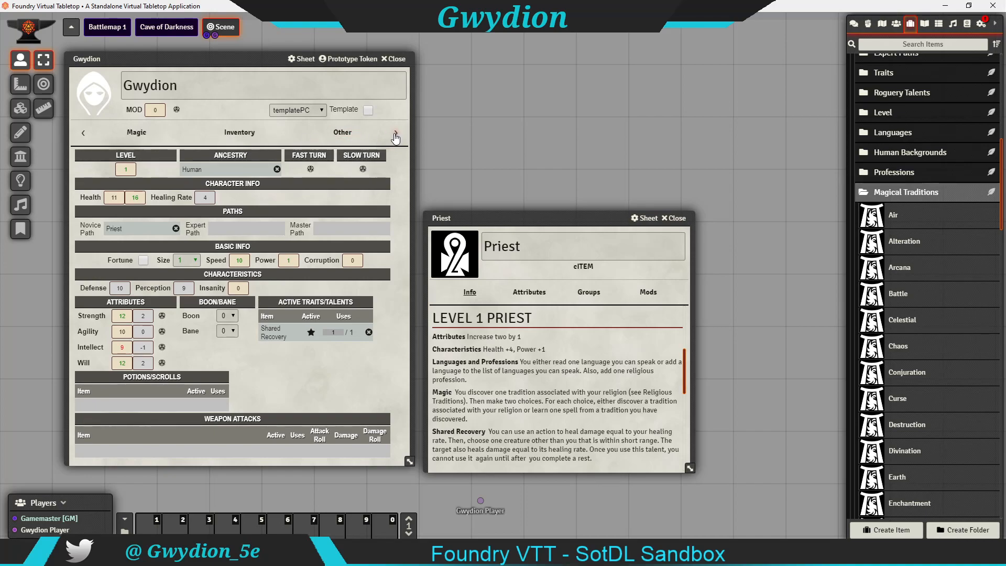
left_click(342, 132)
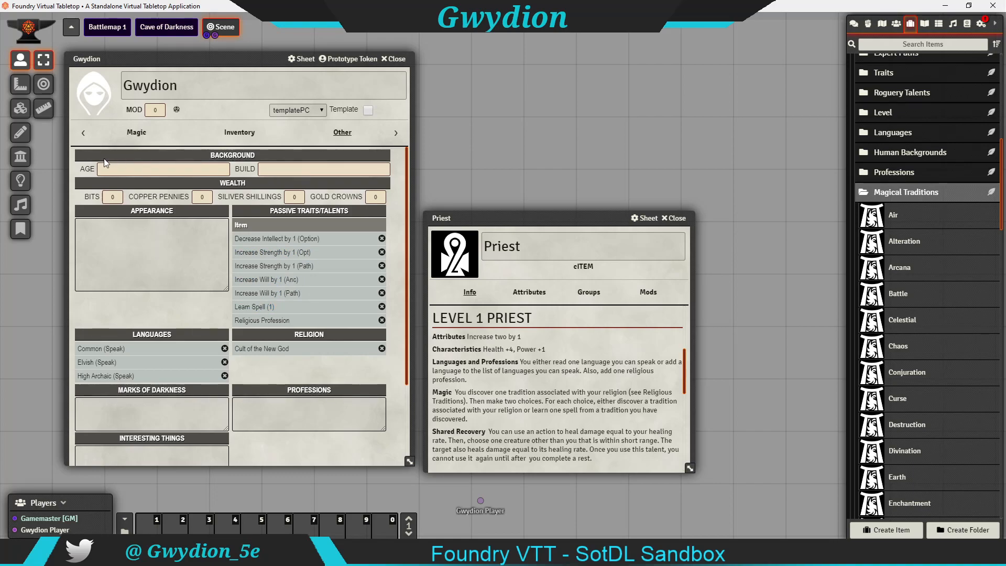
left_click(83, 135)
left_click(83, 136)
left_click(83, 135)
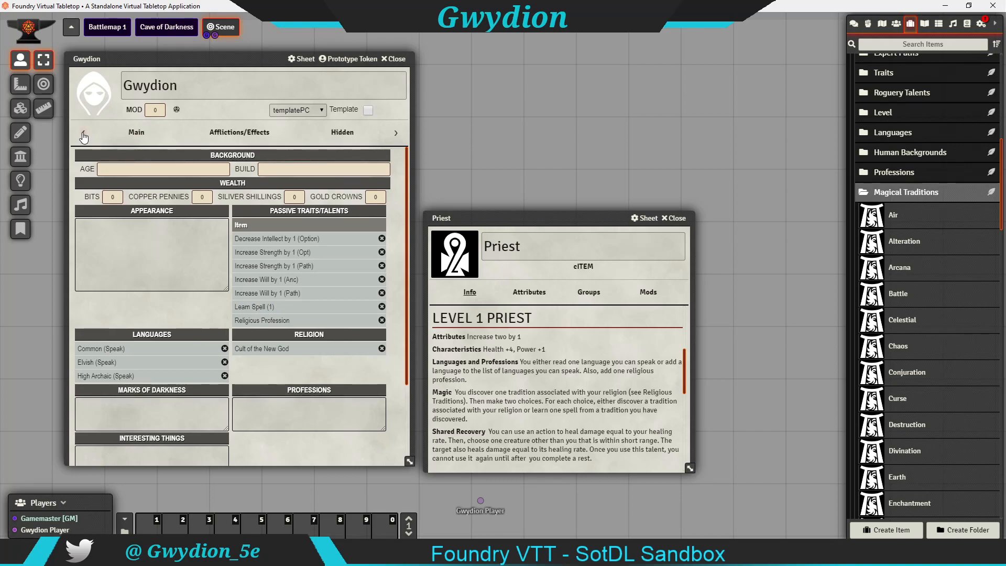
left_click(343, 133)
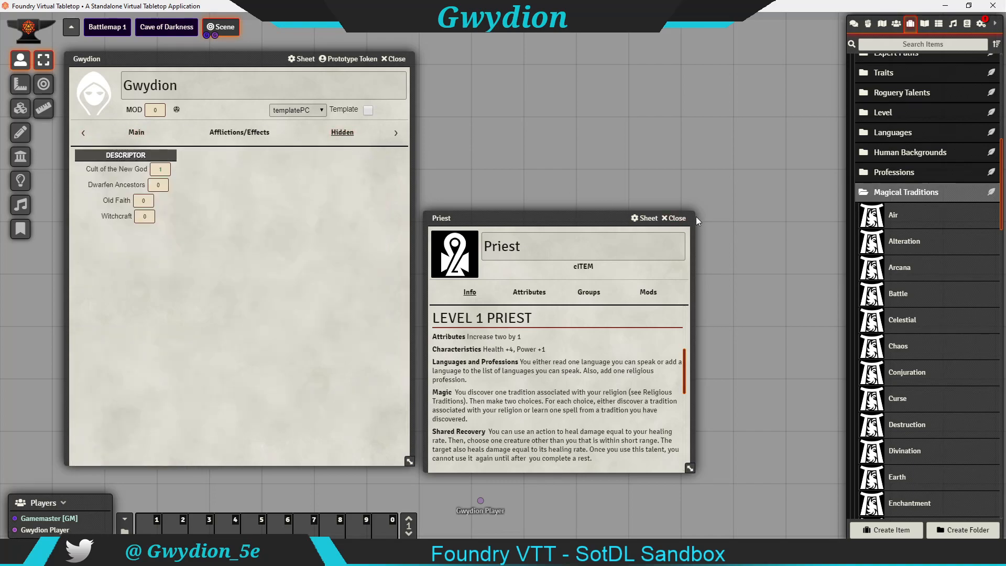
Close the Priest description and show the character's magic page.
left_click_drag(563, 218, 564, 94)
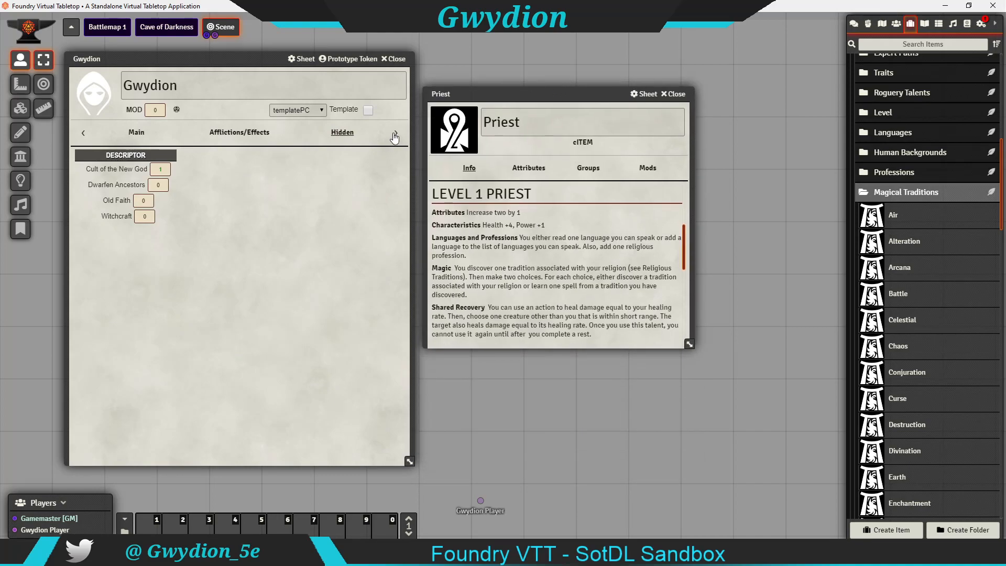
left_click(674, 94)
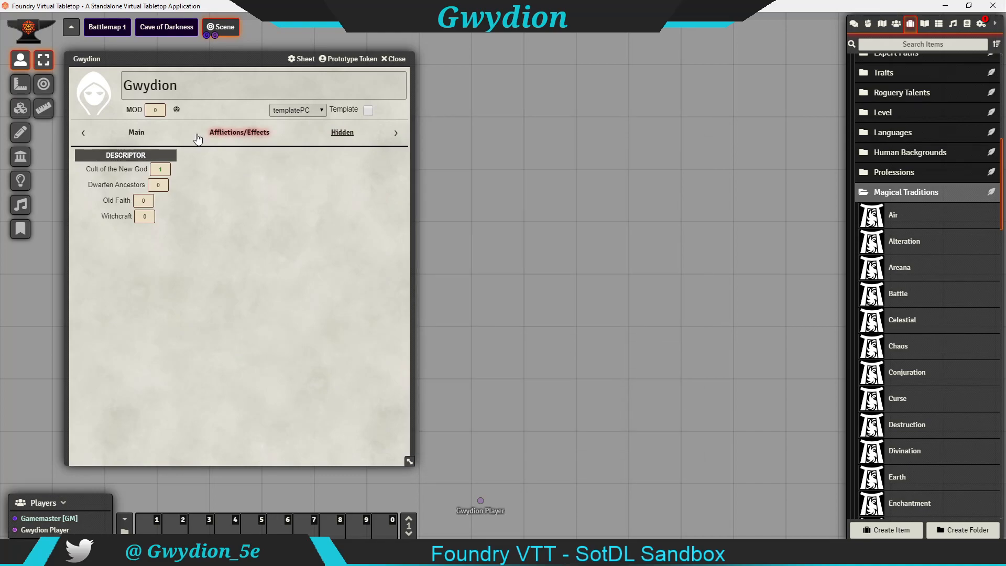
left_click(395, 133)
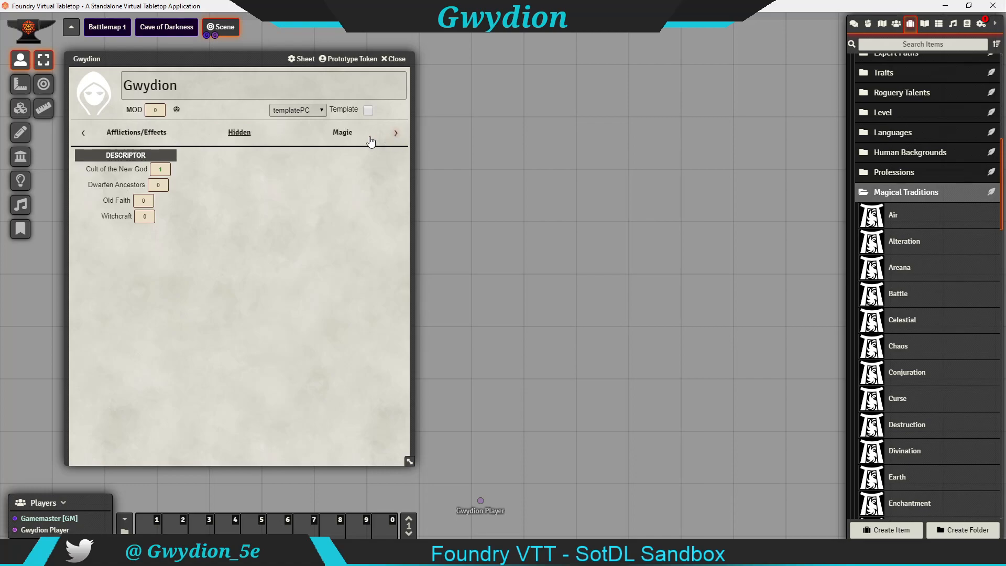
left_click(345, 134)
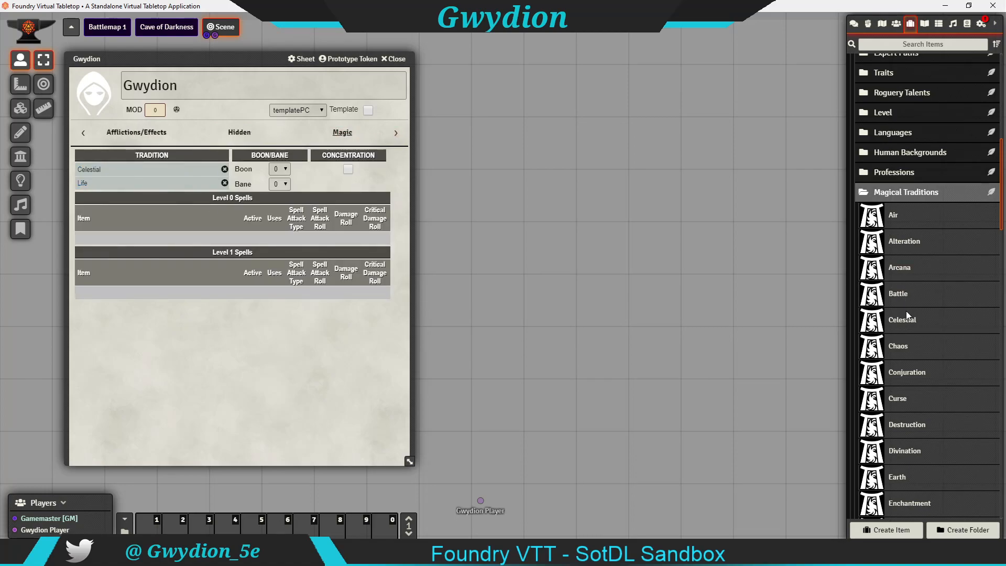
Read the Burning Beam description in the Celestial Spells folder and add the spell to the character's level 0 spells.
left_click(926, 192)
scroll(917, 262, "down", 2)
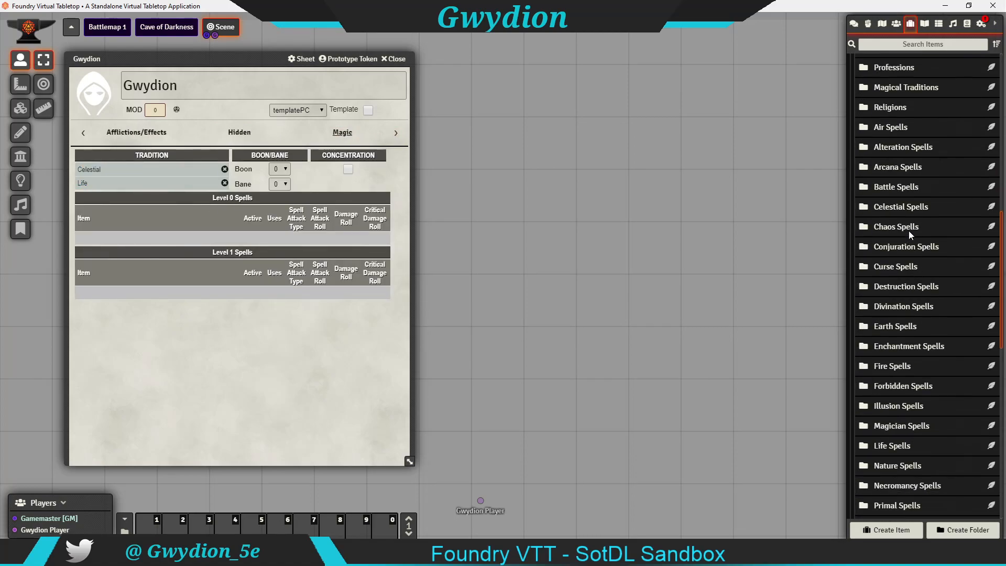
left_click(910, 208)
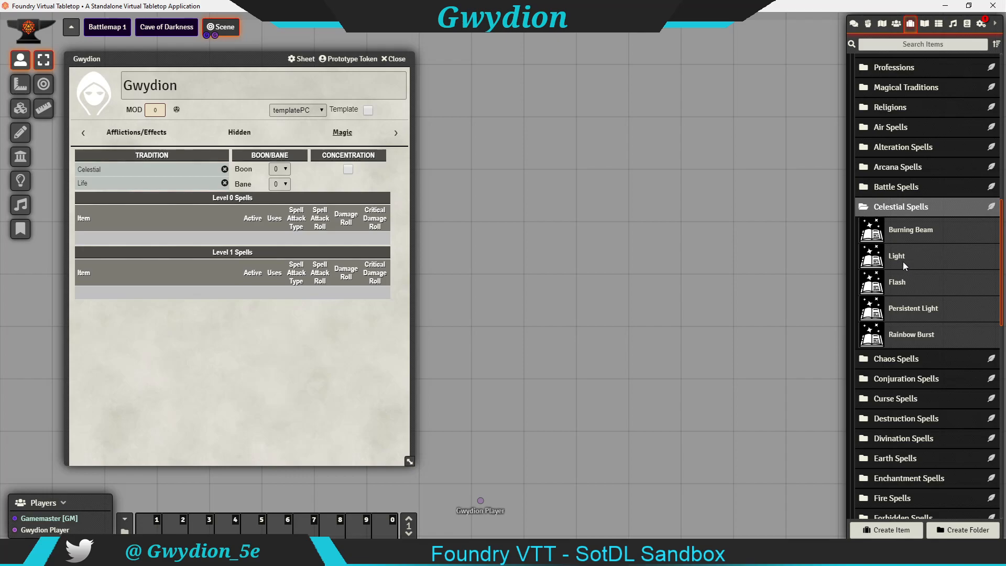
left_click(906, 231)
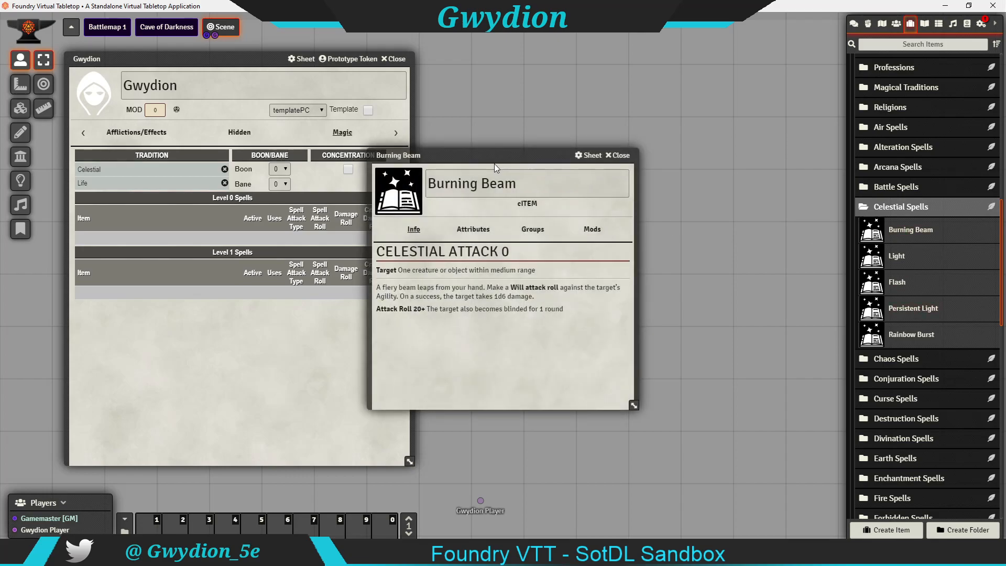
left_click_drag(495, 155, 617, 142)
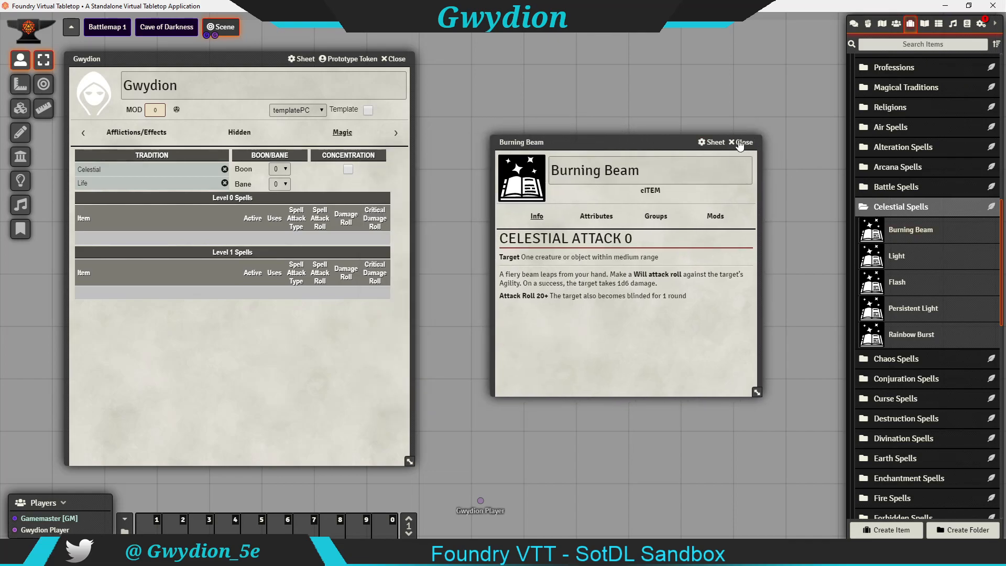
left_click(739, 144)
left_click_drag(907, 228, 281, 230)
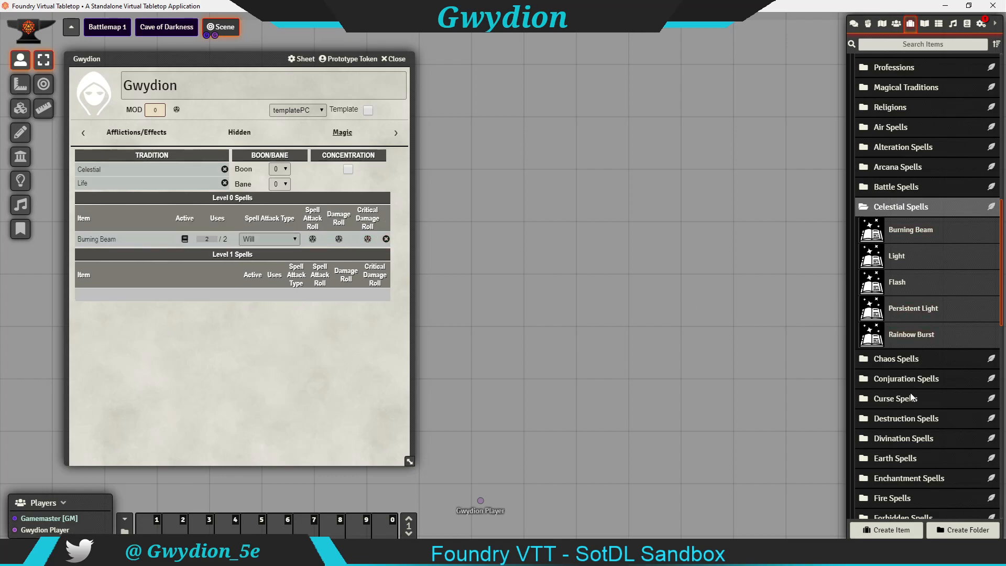
Read the Cure description in the Life Spells folder and add the spell to the character's level 1 spells.
scroll(910, 393, "down", 3)
left_click(894, 422)
scroll(918, 346, "down", 3)
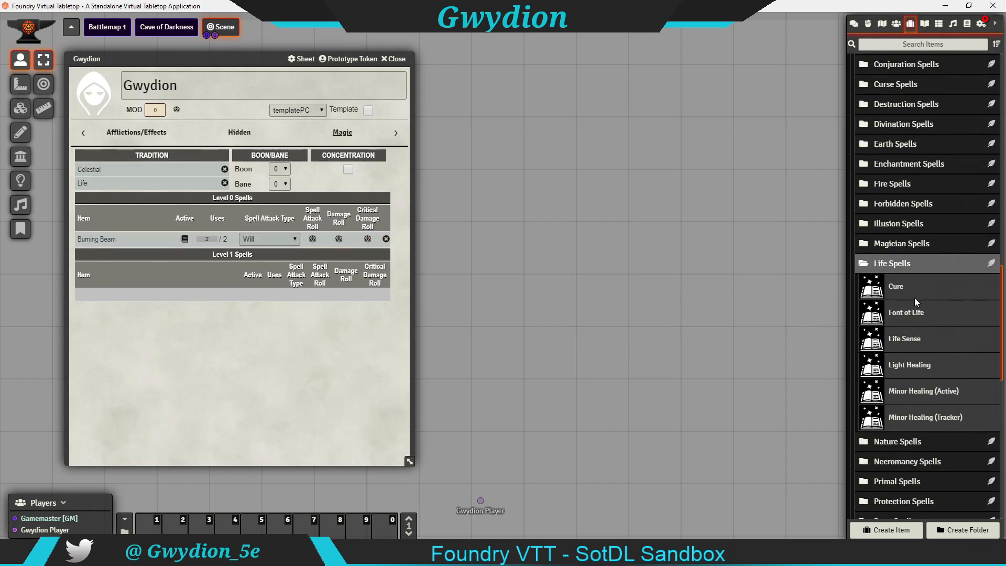
left_click(898, 288)
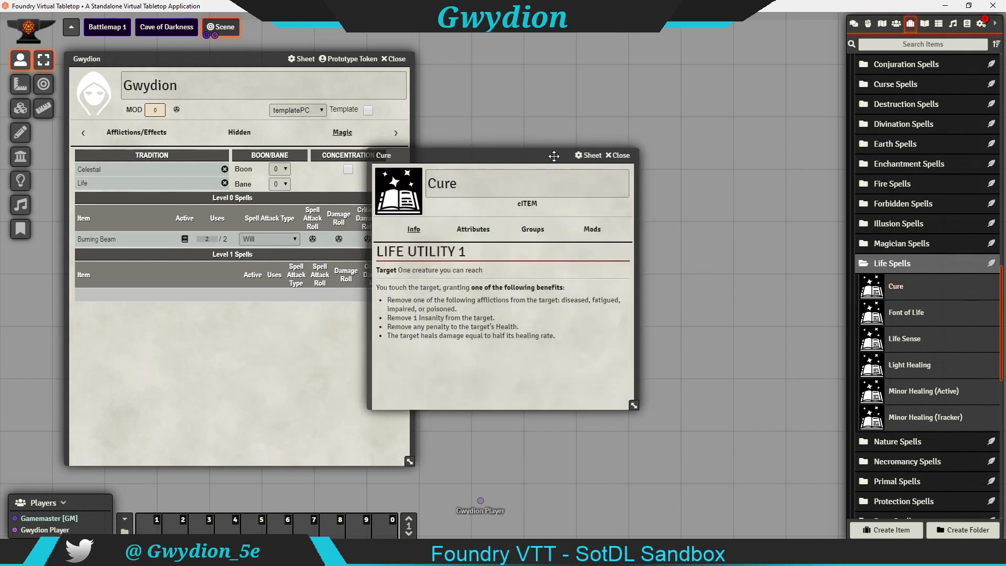
left_click(620, 155)
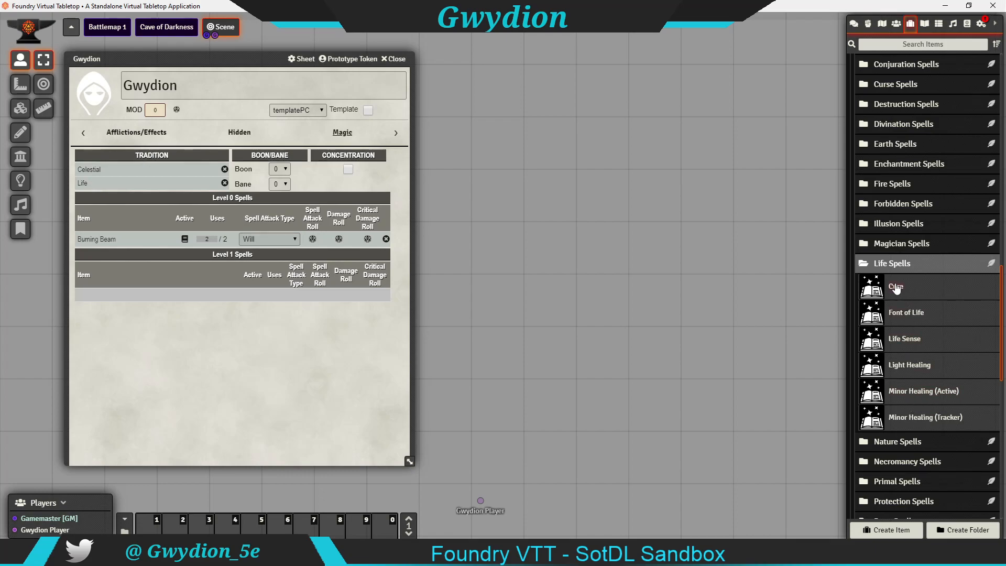
left_click_drag(896, 290, 335, 328)
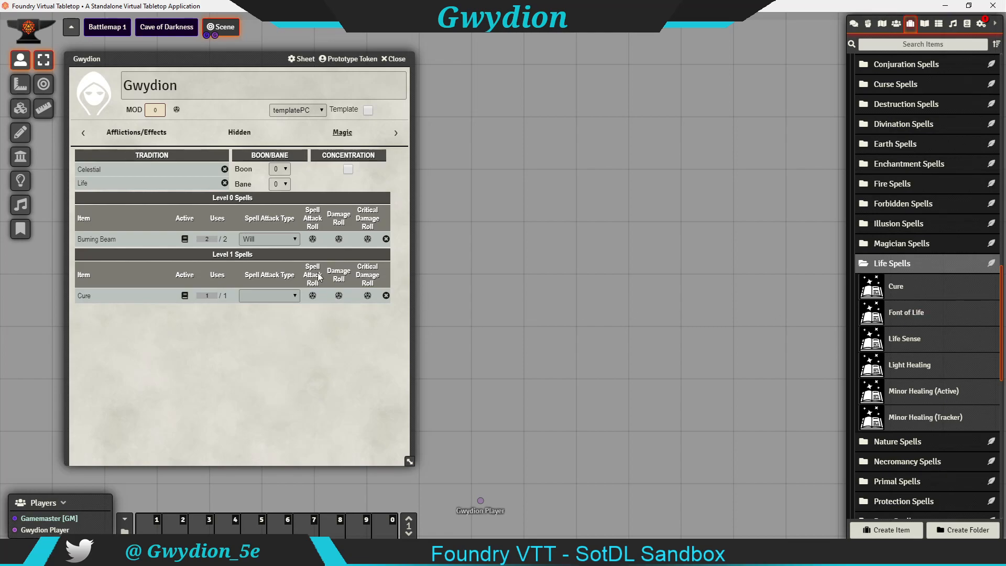
Collapse the Life Spells and Celestial Spells folders.
left_click(928, 266)
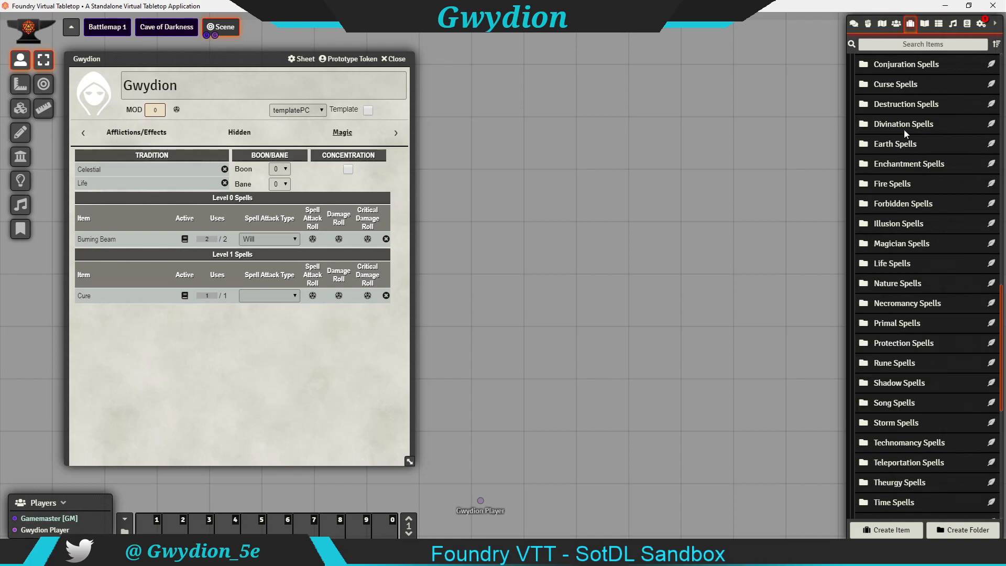
scroll(902, 120, "up", 3)
scroll(917, 131, "up", 2)
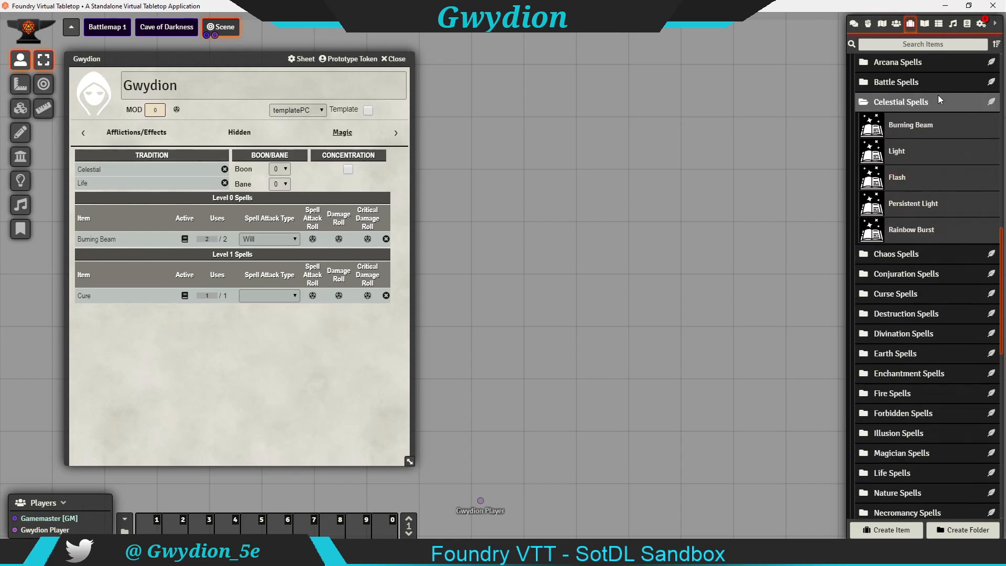
left_click(931, 100)
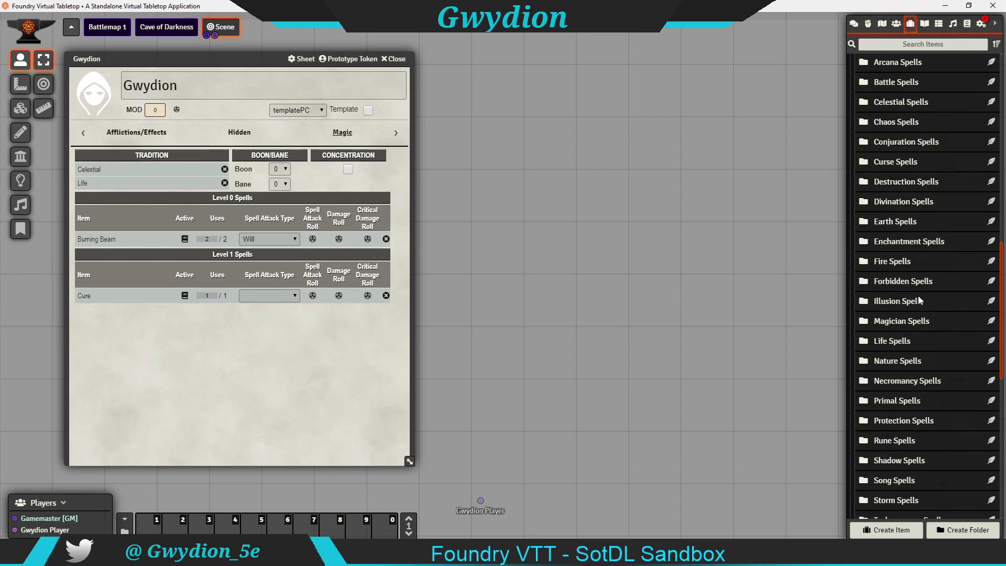
Read the Life Sense description in the Life Spells folder and add the spell to the character's level 0 spells.
left_click(907, 339)
scroll(912, 330, "down", 1)
left_click(913, 372)
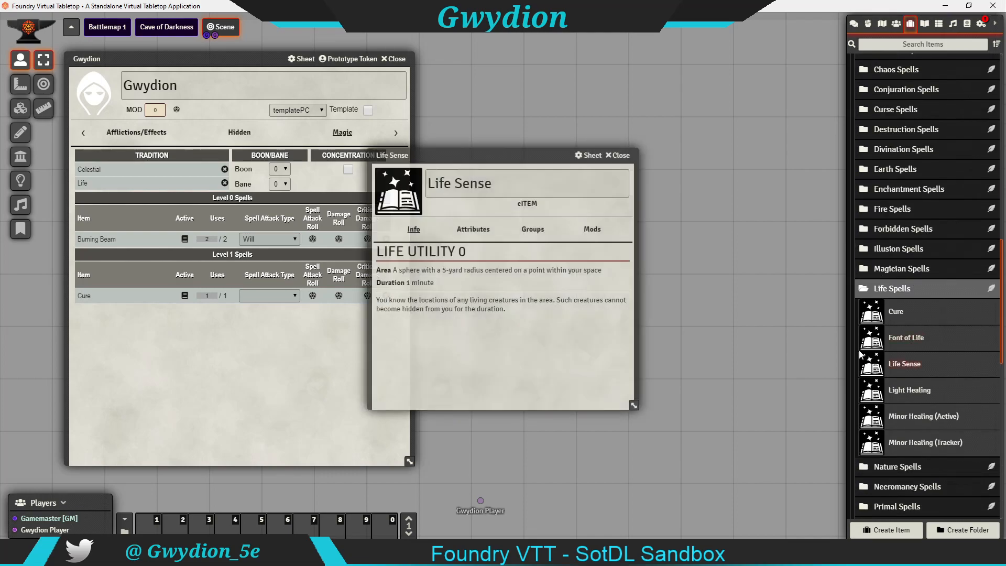
left_click(626, 158)
left_click_drag(889, 354, 322, 298)
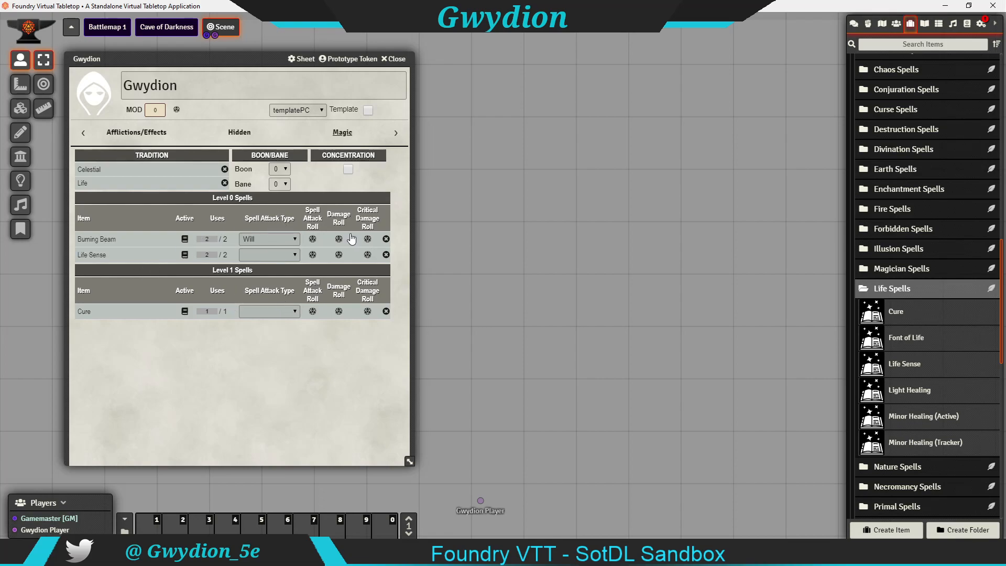
Check the description of Burning Beam from the character's spell list, and collapse the Life Spells folder.
left_click(97, 239)
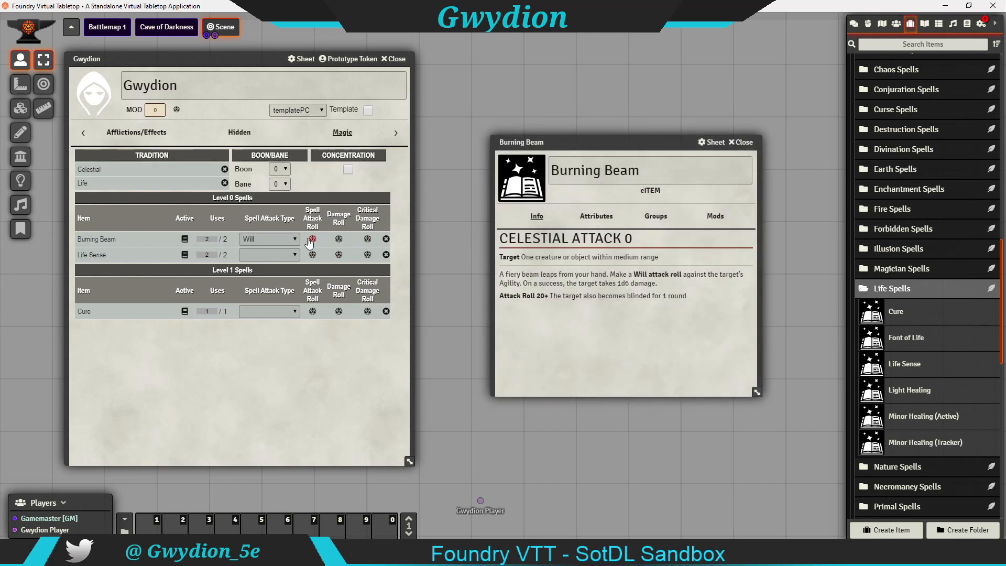
left_click(740, 142)
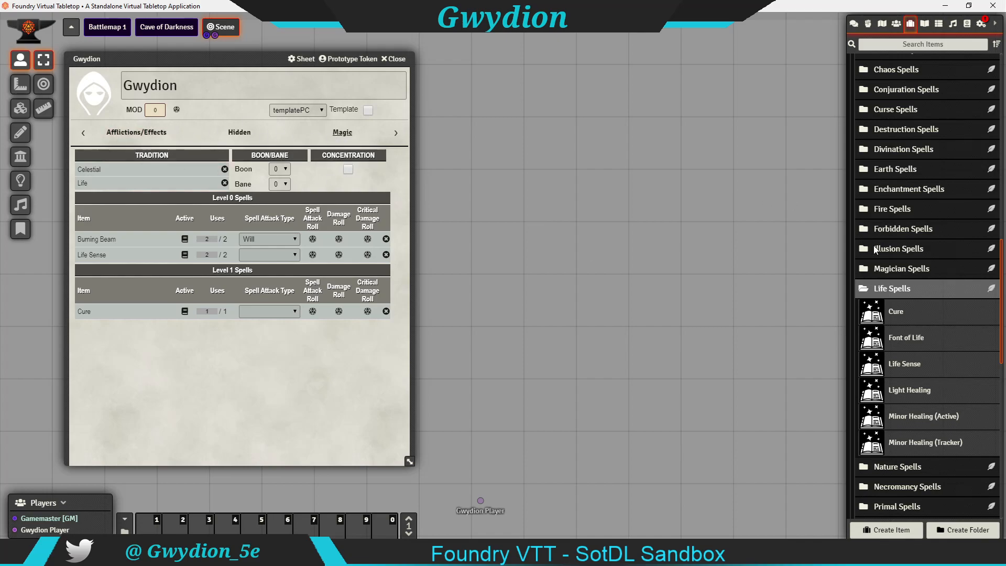
left_click(917, 290)
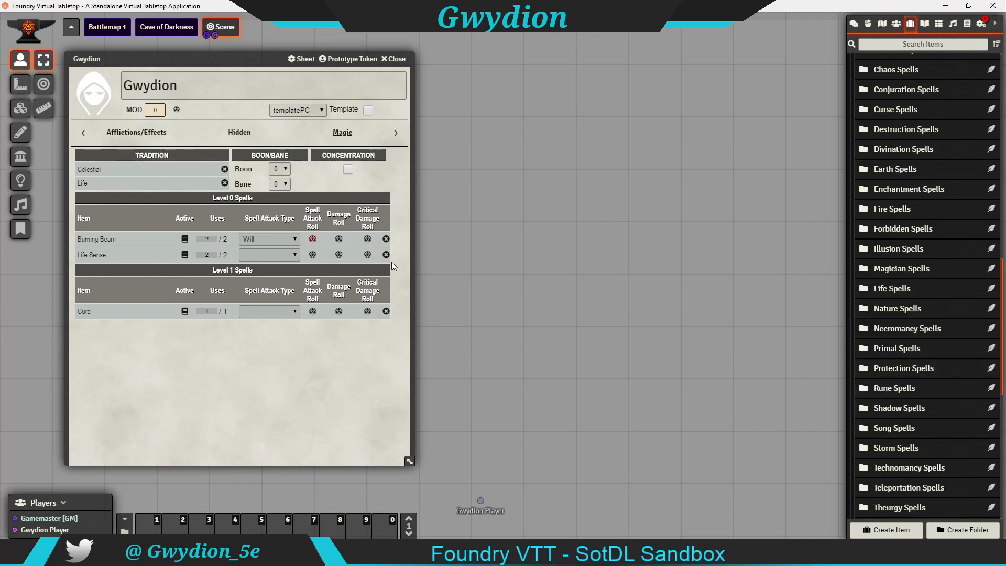
Expand the Starting Equipment folder in the items directory.
scroll(907, 188, "down", 6)
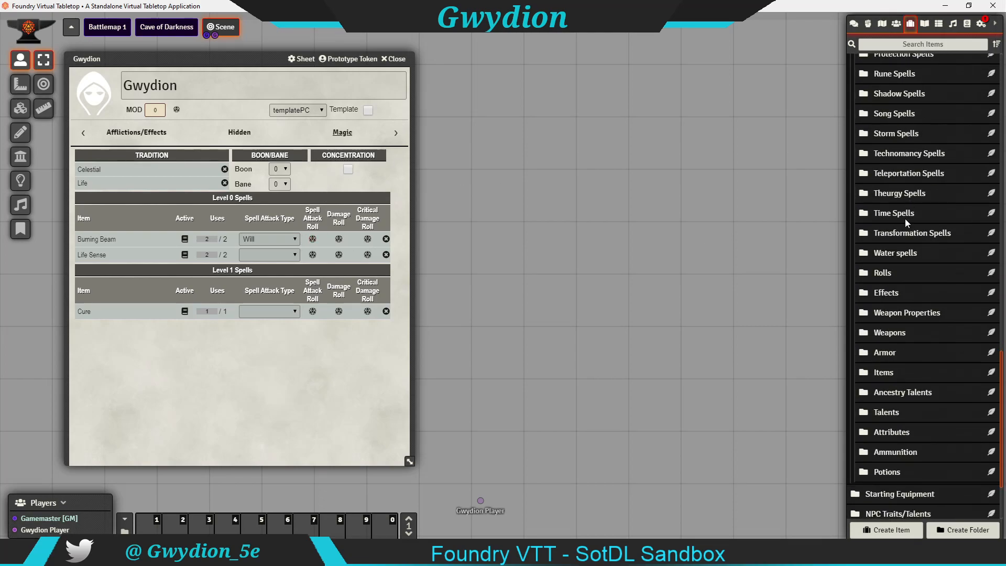
scroll(904, 219, "down", 2)
left_click(903, 394)
scroll(899, 307, "down", 2)
scroll(897, 297, "up", 3)
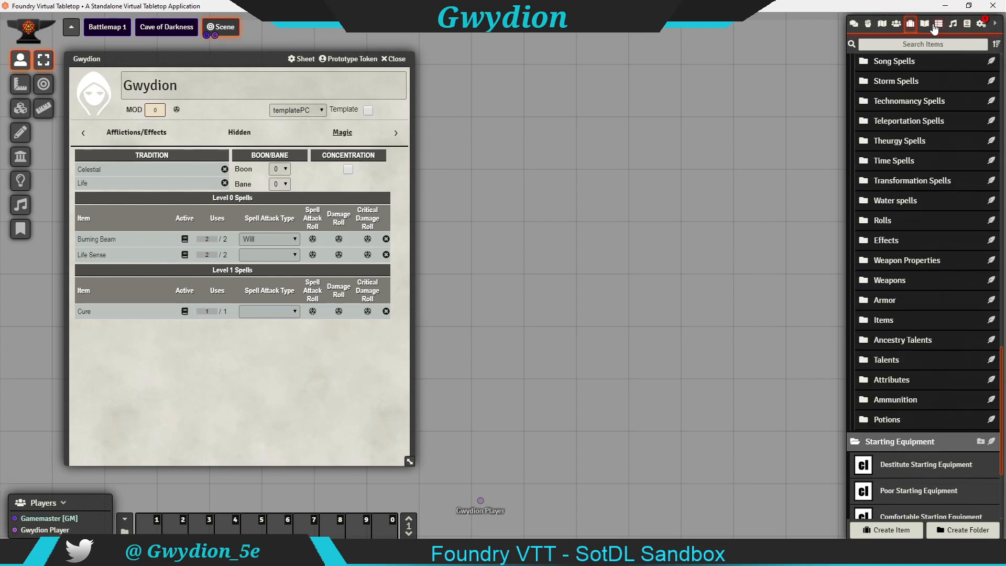
Roll on the Starting Wealth table with the chat log shown, and close the table.
left_click(937, 25)
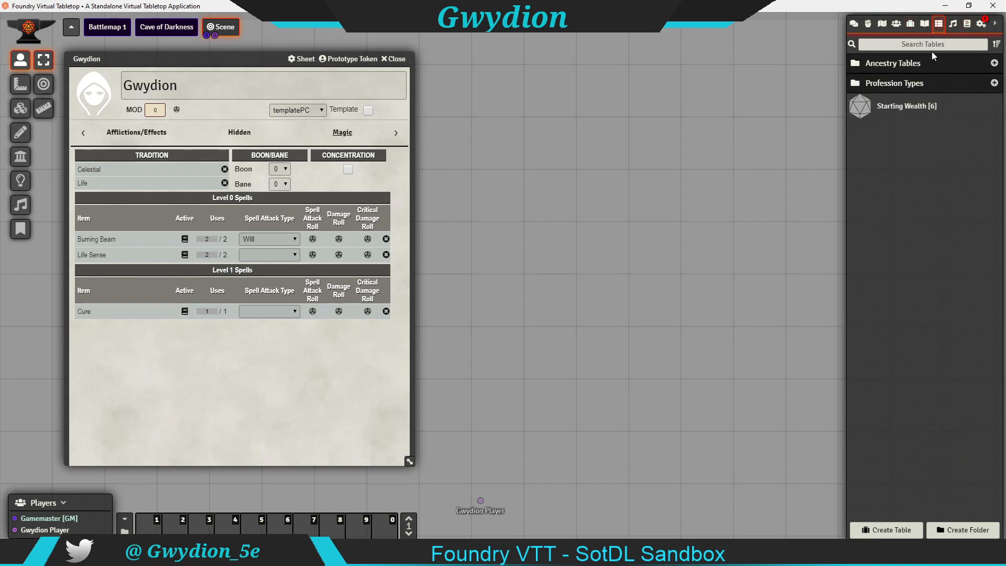
left_click(903, 103)
left_click_drag(570, 126, 692, 73)
left_click(854, 24)
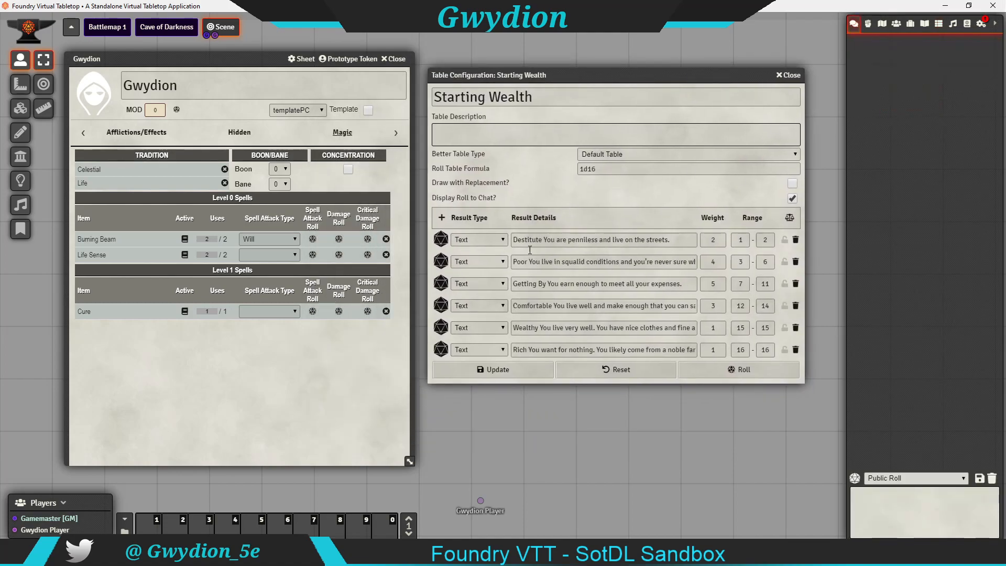
left_click(753, 369)
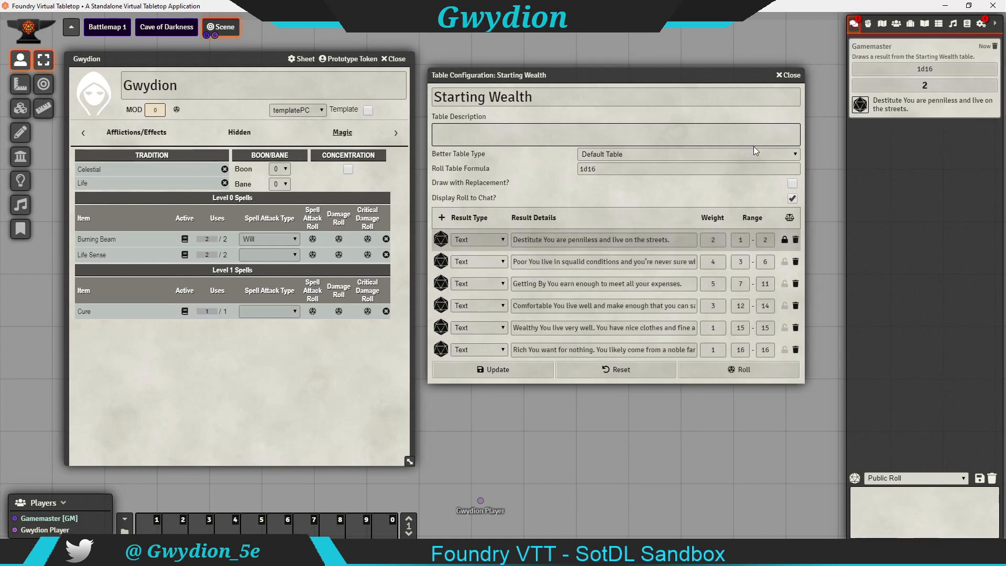
left_click(788, 75)
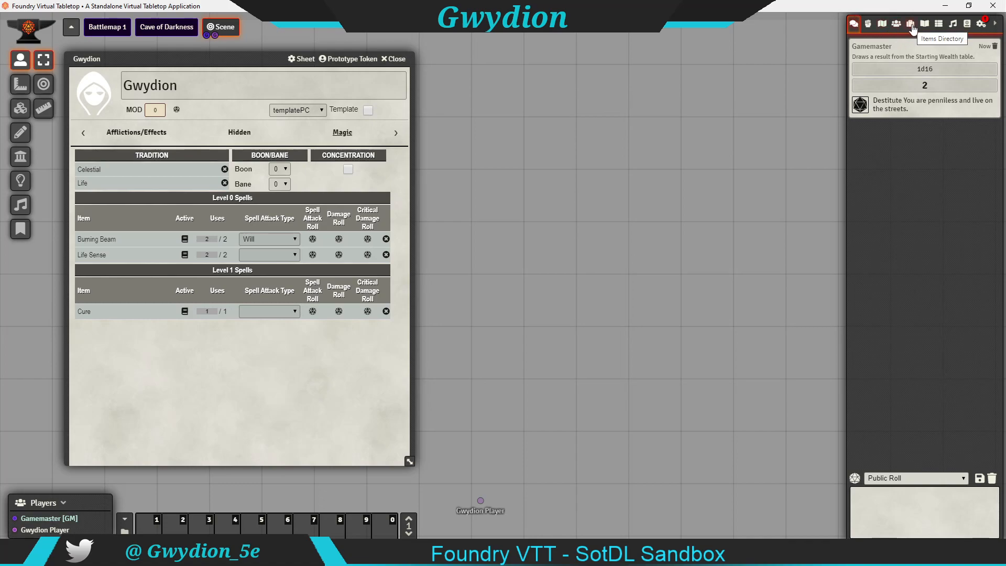
Add the Destitute Starting Equipment pack to the character's inventory and choose Club as its one selectable item.
left_click(912, 29)
scroll(907, 388, "down", 3)
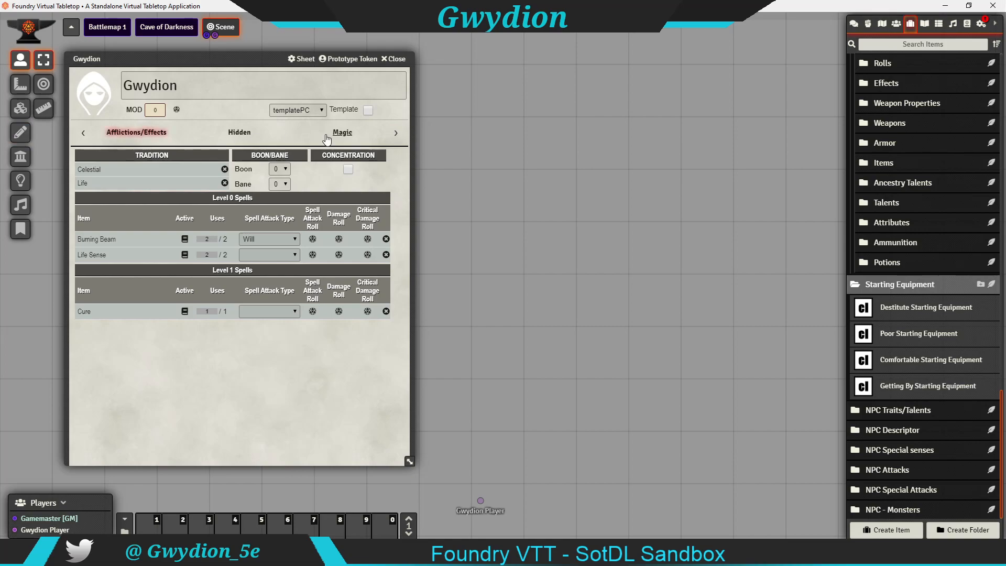
left_click(397, 134)
left_click(342, 133)
left_click_drag(910, 313, 255, 328)
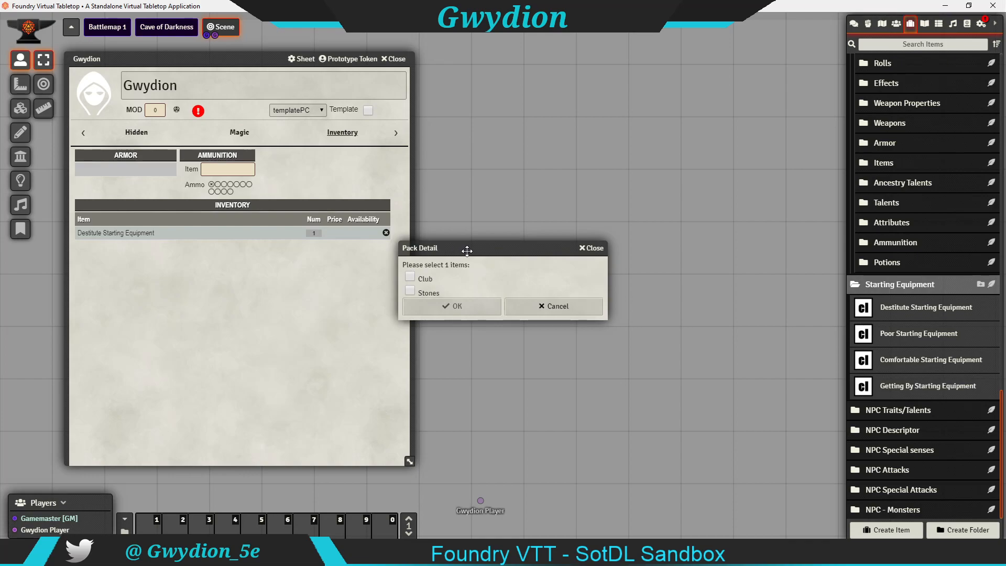
left_click_drag(473, 250, 517, 155)
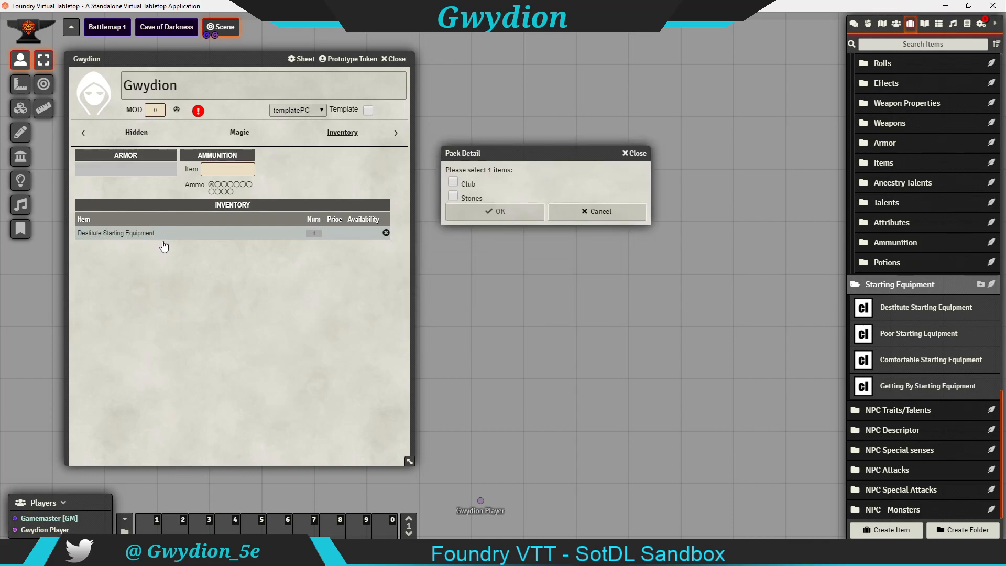
left_click(453, 182)
left_click(507, 212)
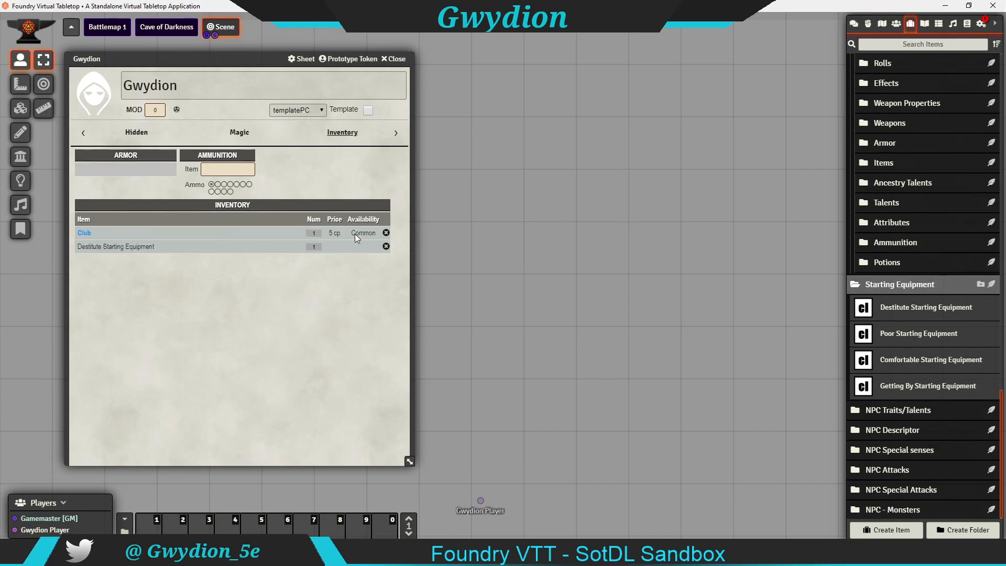
View the Destitute Starting Equipment item from the inventory, close it, and collapse the Starting Equipment folder.
left_click(128, 246)
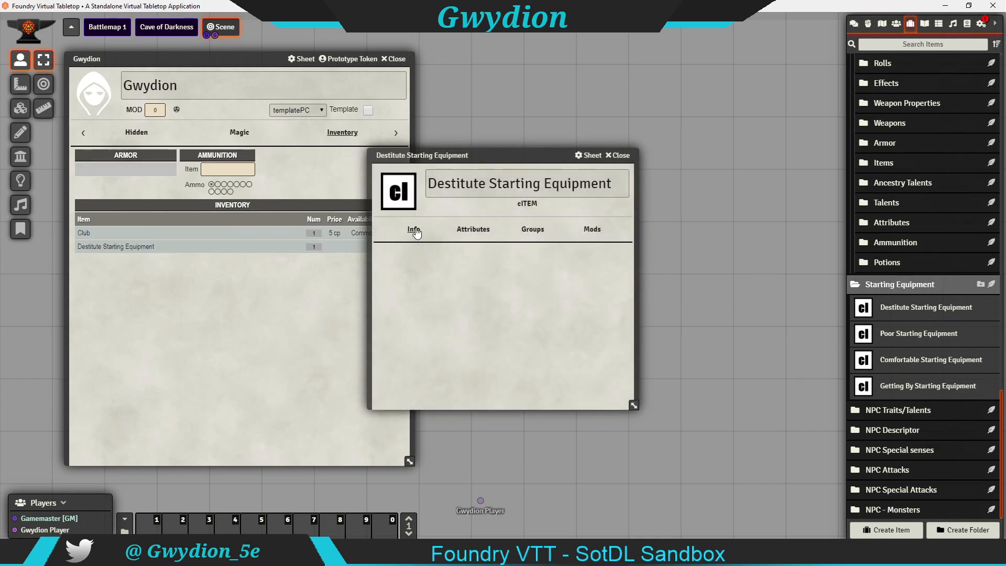
left_click(624, 156)
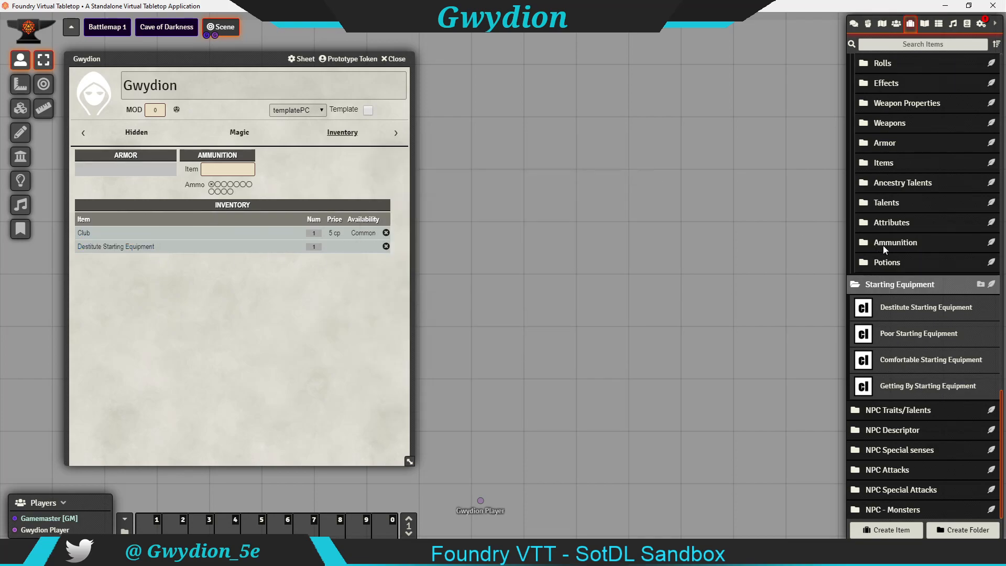
left_click(899, 285)
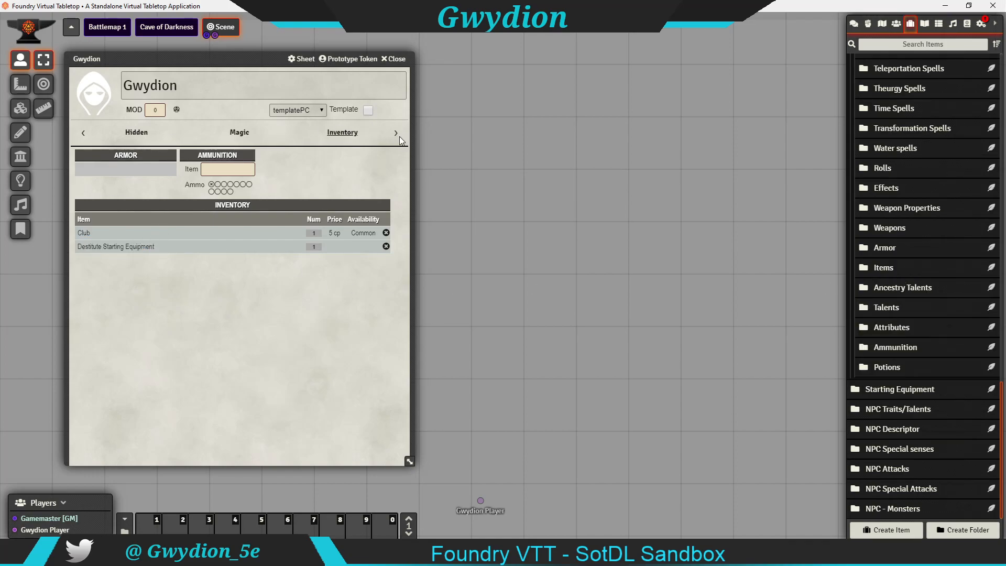
Inspect the mods of Destitute Starting Equipment alongside the wealth fields in the character's Other section.
left_click(128, 247)
left_click(592, 229)
scroll(575, 266, "down", 3)
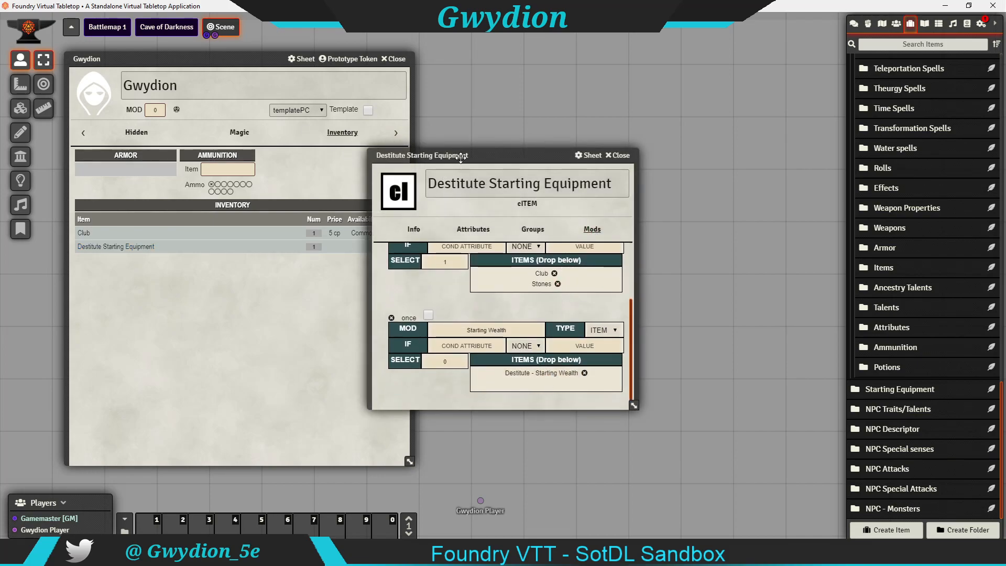
left_click_drag(472, 155, 539, 142)
left_click(395, 133)
left_click(396, 133)
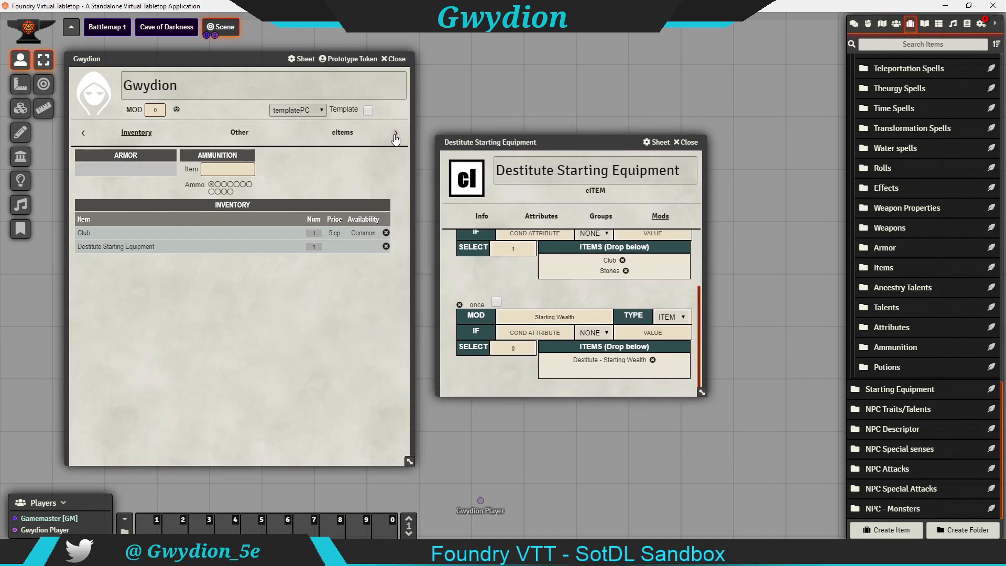
left_click(239, 132)
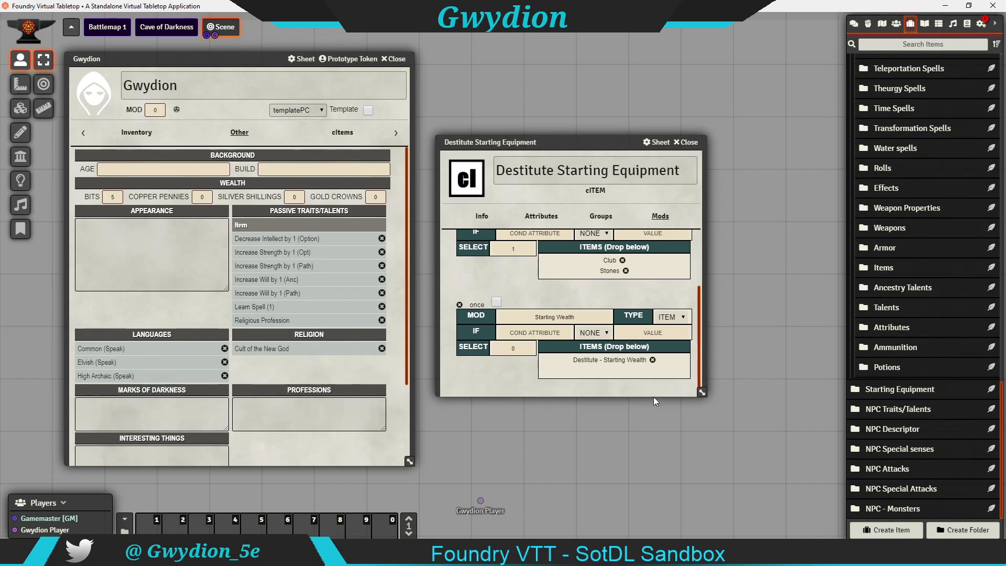
Examine the mods of the linked Destitute - Starting Wealth item, and close both item sheets.
left_click(631, 360)
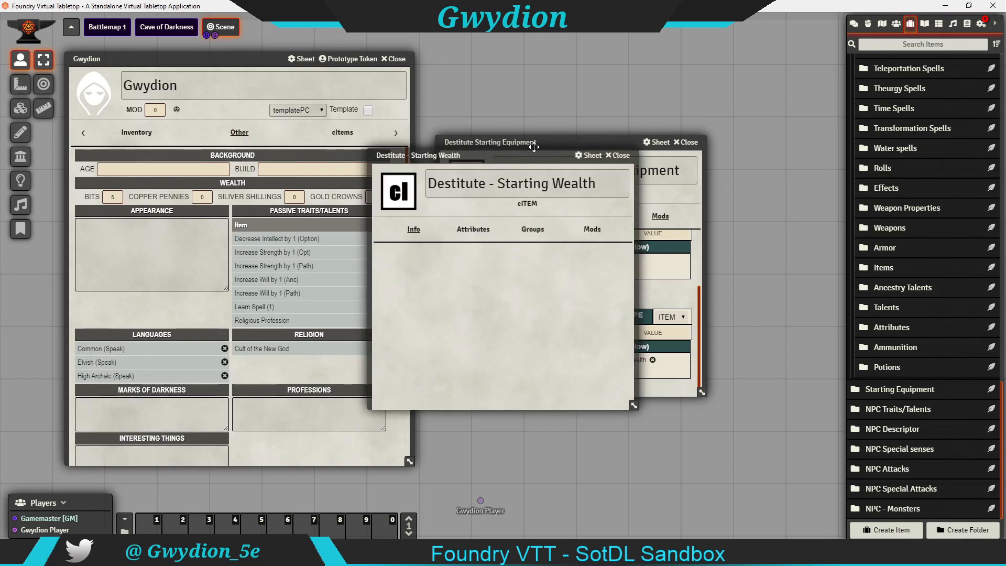
left_click_drag(527, 161, 569, 150)
left_click(635, 219)
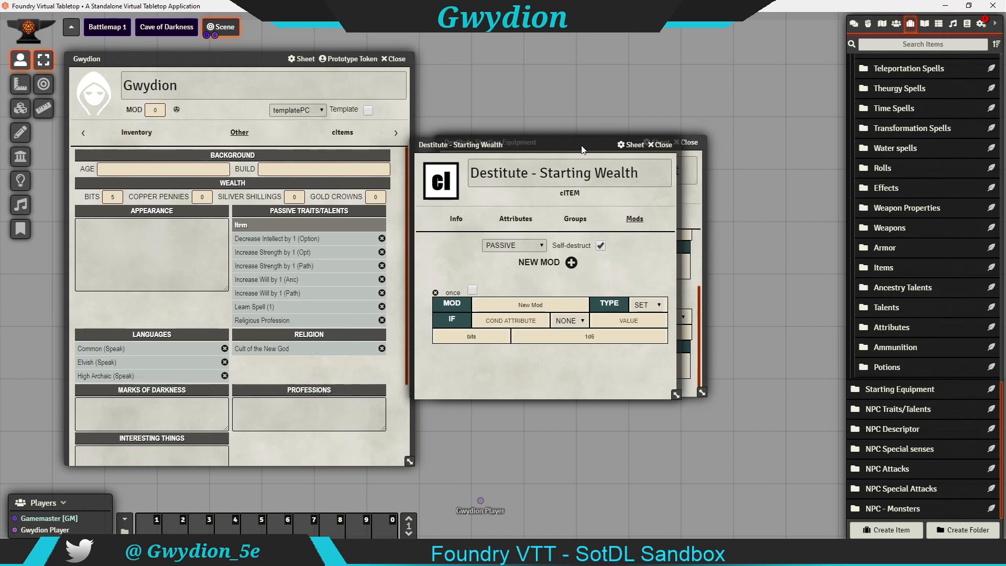
left_click(664, 145)
left_click(688, 142)
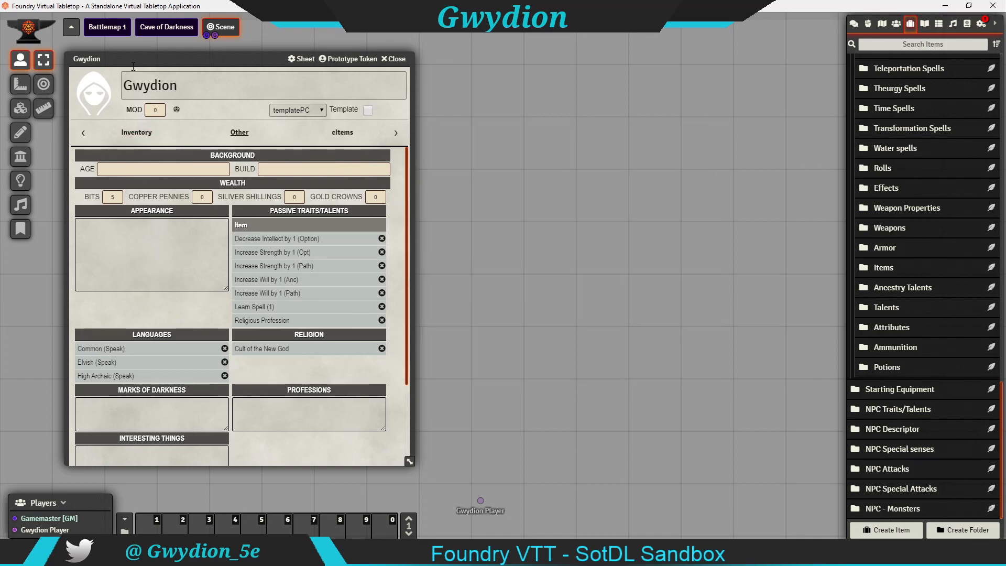
Check the Club in the character's inventory and in the weapon attacks of the Main section.
left_click(136, 131)
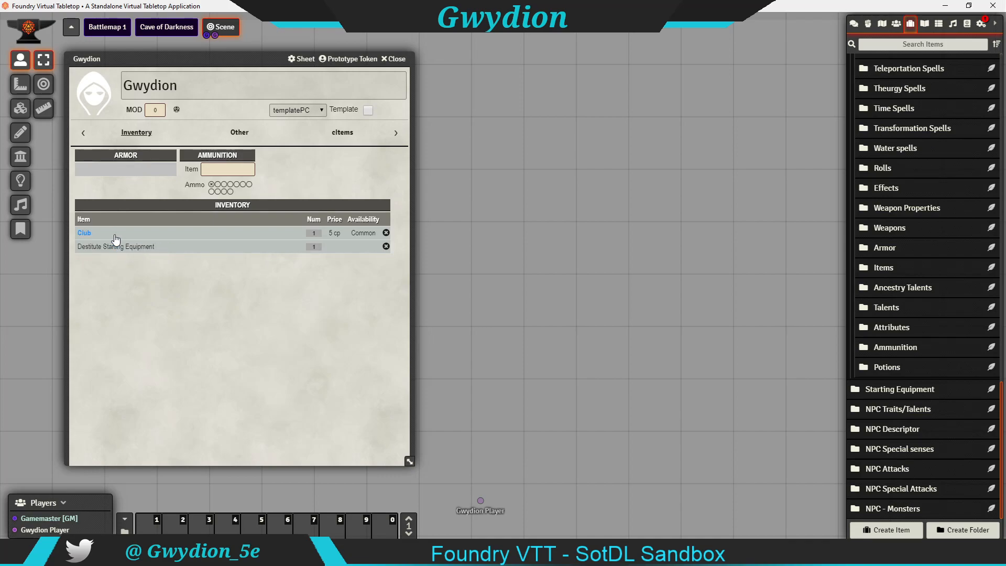
left_click(84, 134)
left_click(84, 134)
left_click(83, 135)
left_click(84, 134)
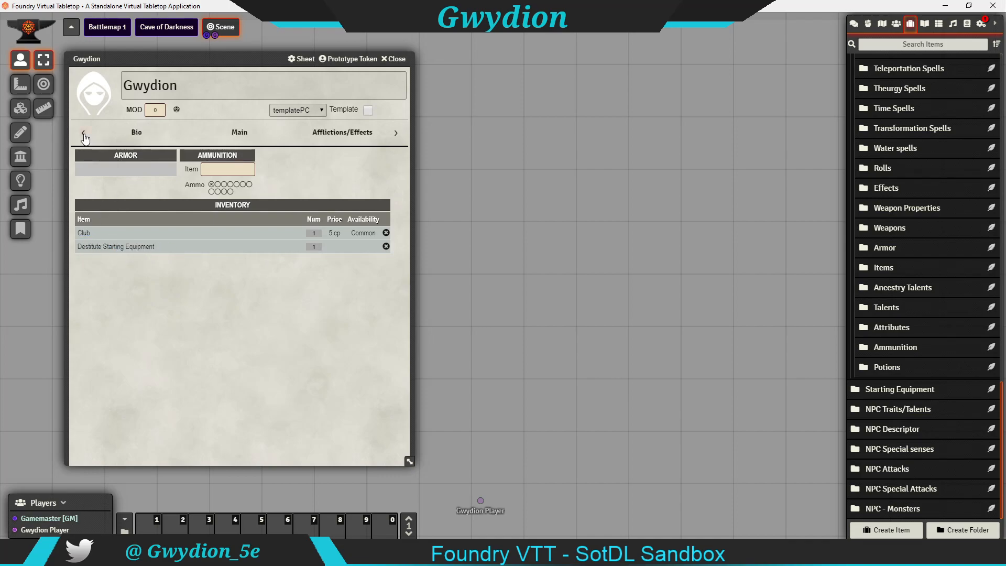
left_click(240, 132)
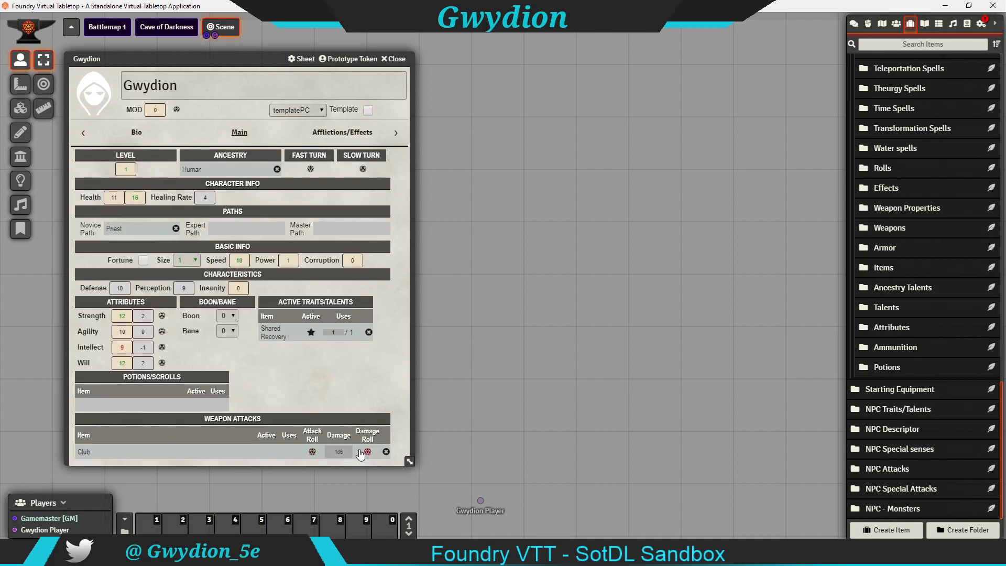
Show the character's inventory again and expand the Armor folder in the items directory.
left_click(396, 133)
left_click(396, 134)
left_click(397, 134)
left_click(330, 137)
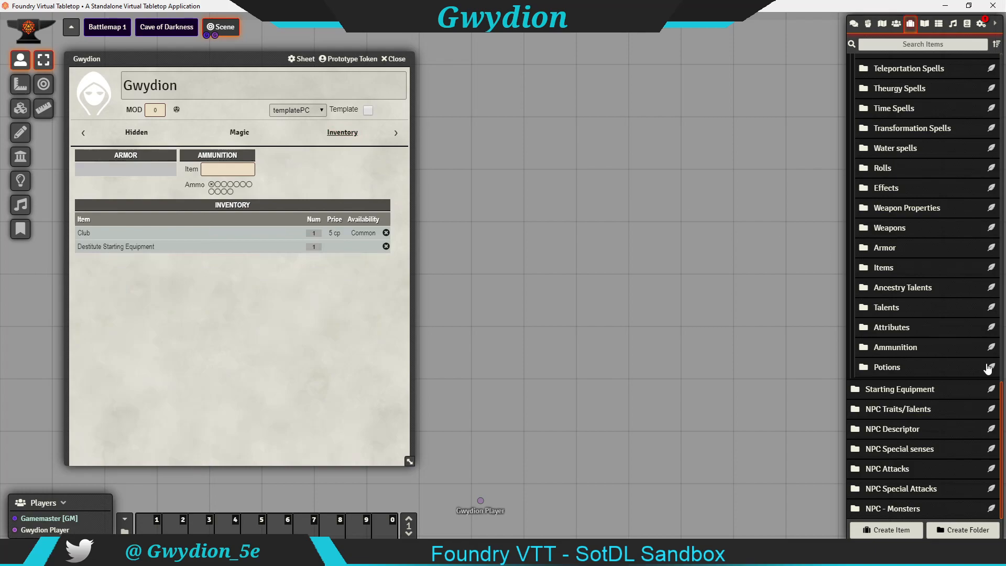
scroll(910, 218, "up", 5)
scroll(917, 343, "down", 5)
scroll(916, 318, "up", 2)
scroll(899, 385, "down", 1)
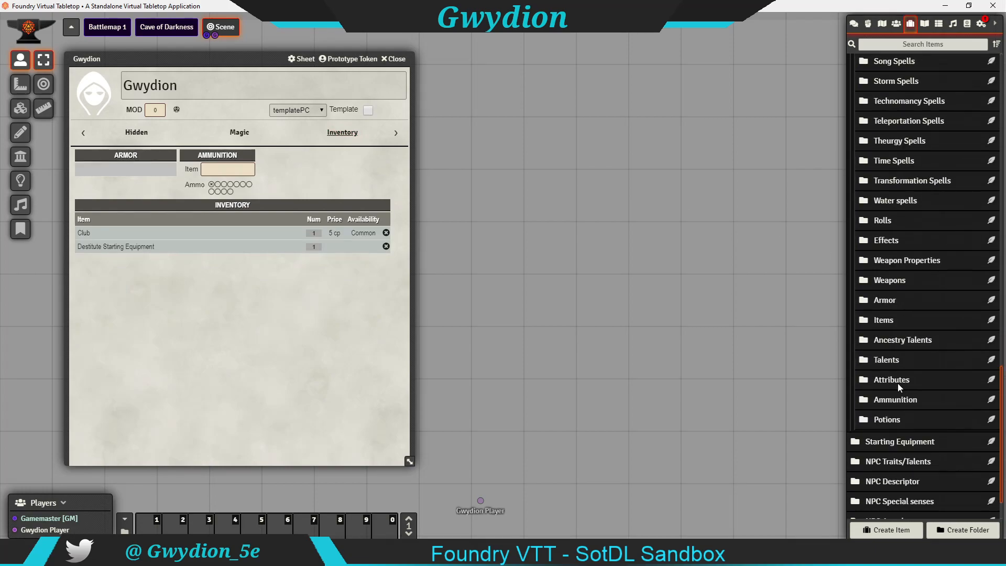
left_click(903, 303)
scroll(919, 365, "down", 2)
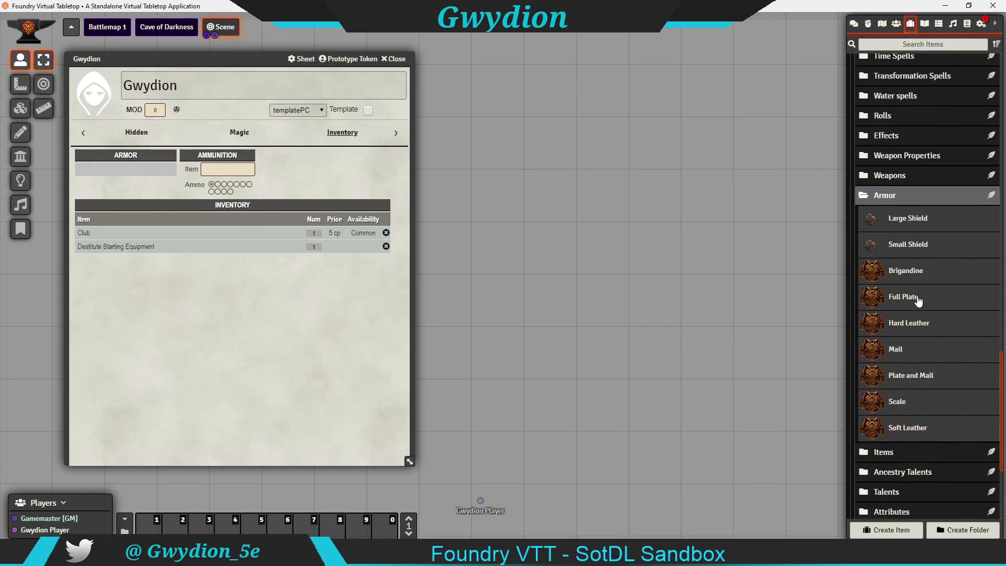
Read the Soft Leather description and add the armor to the character's inventory.
left_click(909, 427)
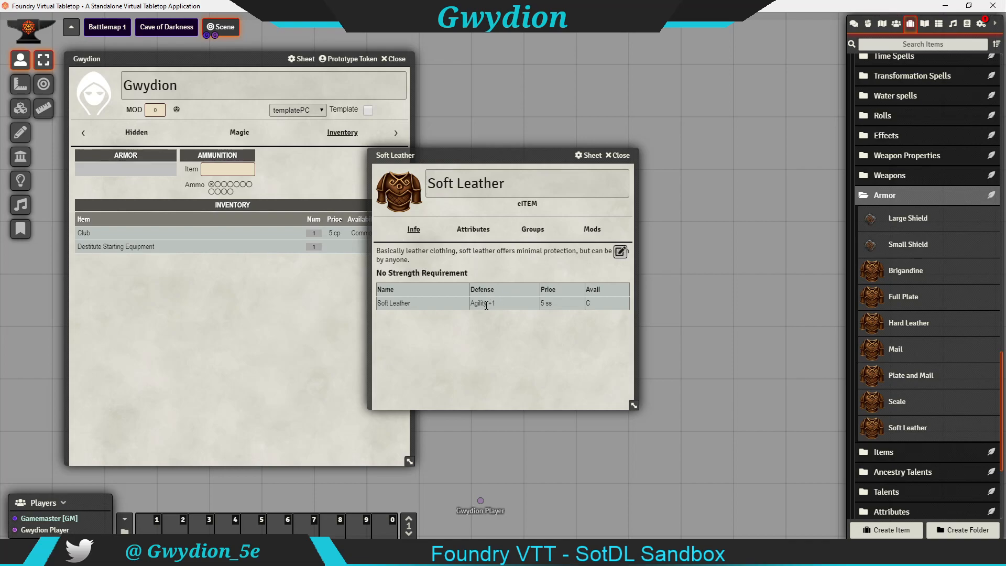
left_click_drag(530, 157, 617, 134)
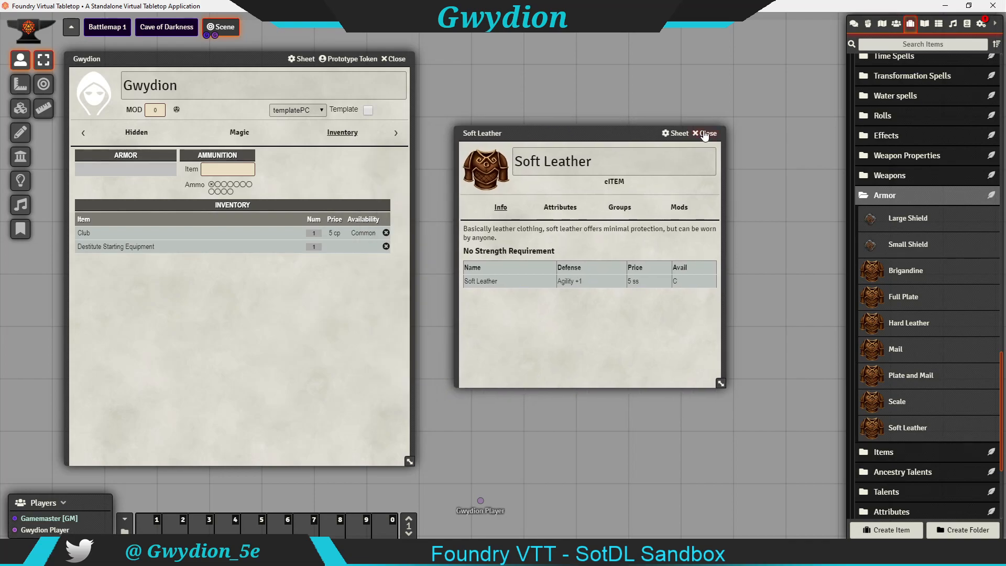
left_click(705, 134)
left_click_drag(908, 421, 259, 407)
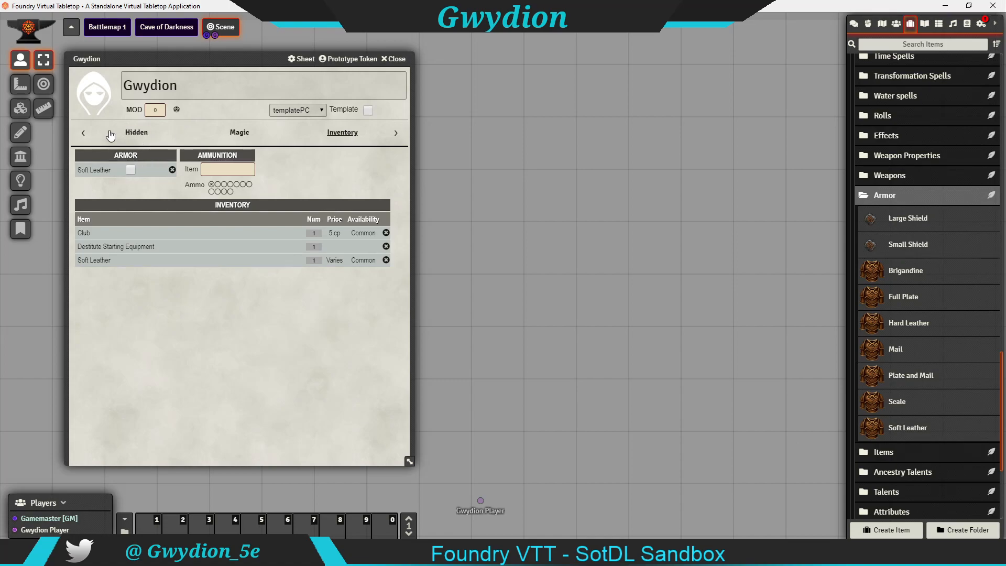
Check the character's Defense in the Main section with the Soft Leather still unequipped.
left_click(84, 134)
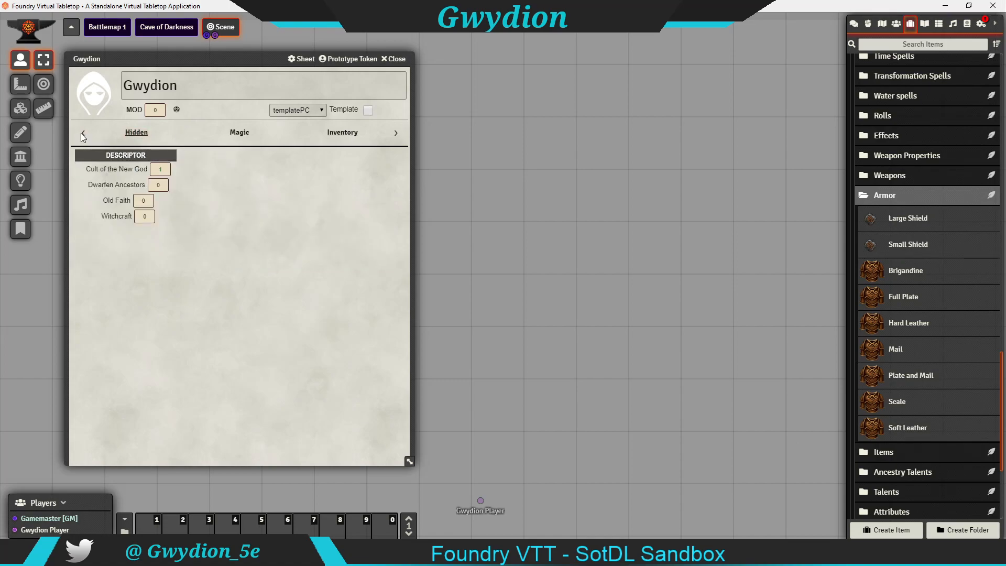
left_click(84, 133)
left_click(83, 133)
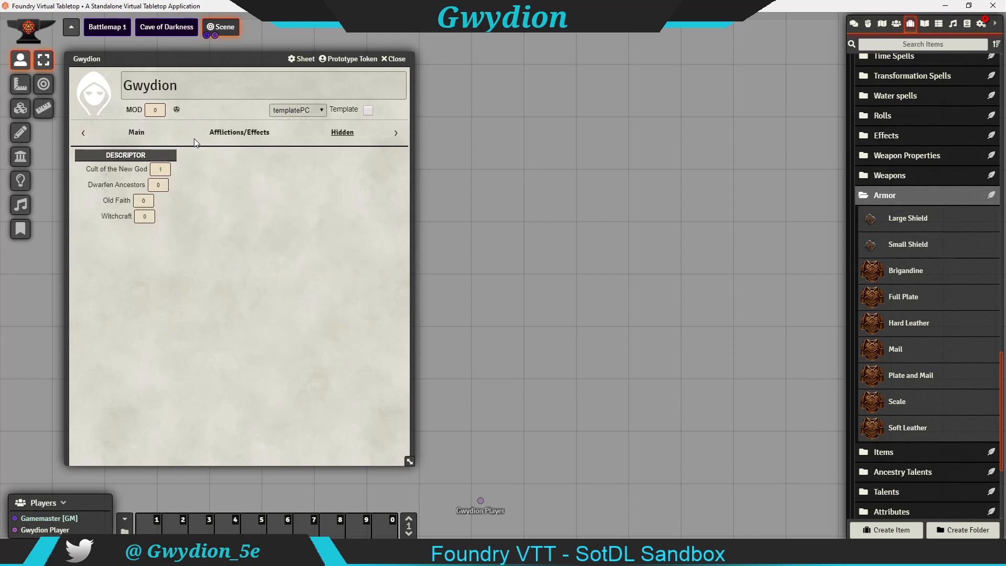
left_click(144, 134)
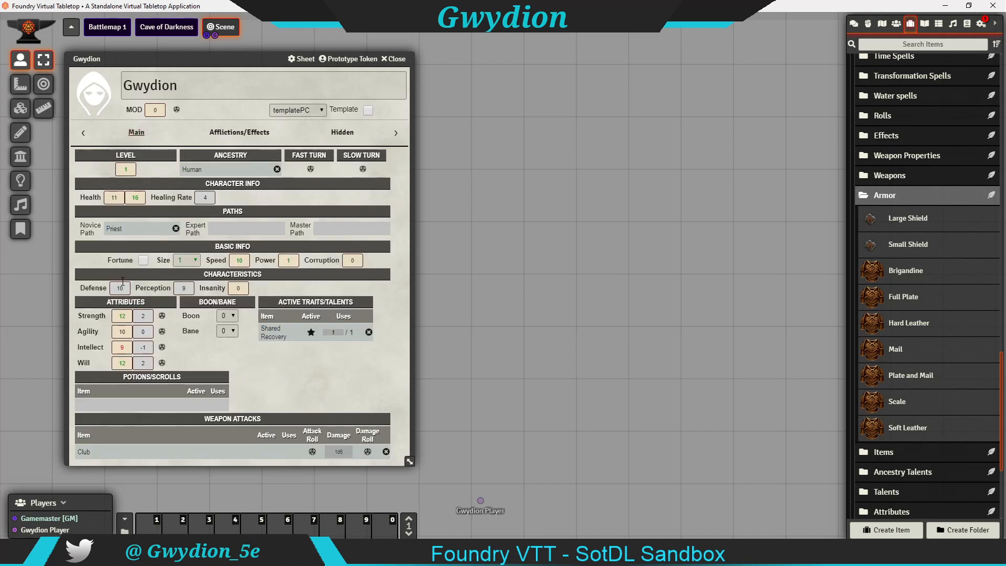
Equip the Soft Leather armor in the inventory and check the character's Defense in the Main section.
left_click(396, 134)
left_click(395, 134)
left_click(342, 132)
left_click(130, 170)
left_click(83, 134)
left_click(83, 133)
left_click(83, 133)
left_click(240, 132)
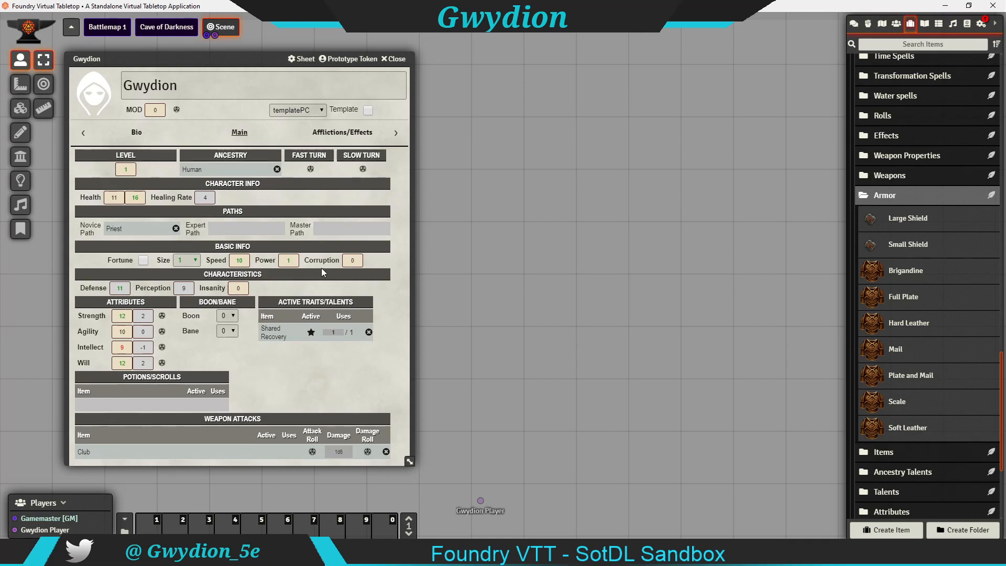
Fill in the character's background with age 25 and build Wiry.
left_click(397, 133)
left_click(397, 133)
left_click(396, 135)
left_click(397, 134)
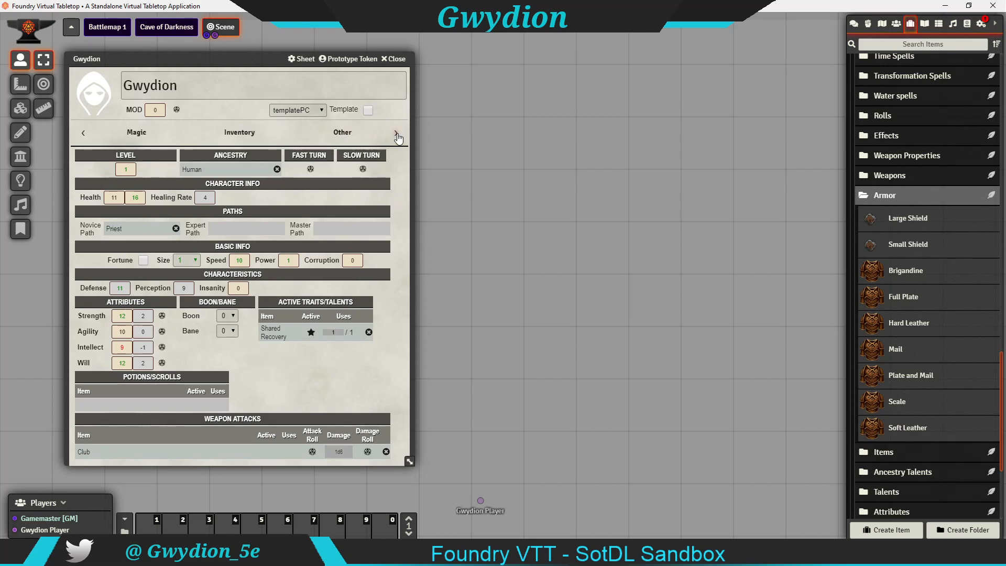
left_click(341, 133)
left_click(193, 168)
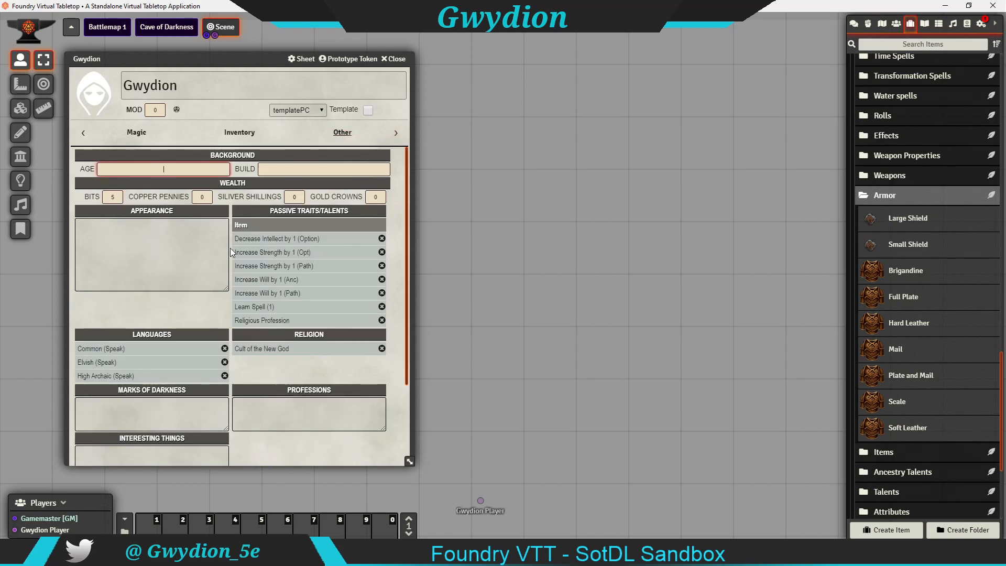
left_click(330, 168)
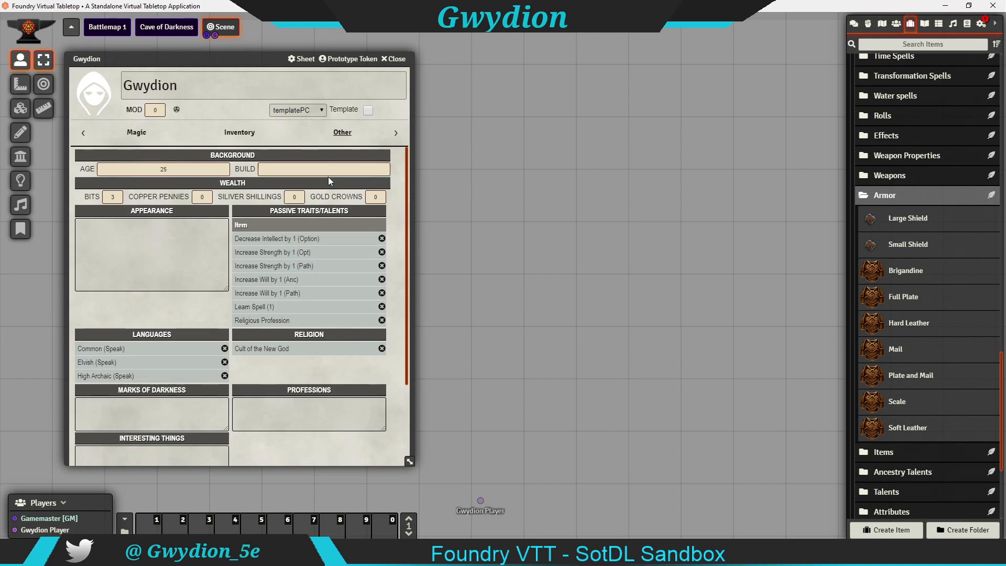
left_click(325, 170)
type("Wiory")
key("BackSpace")
type("ry")
key("Tab")
Return to the Main section of the character sheet.
left_click(84, 134)
left_click(83, 134)
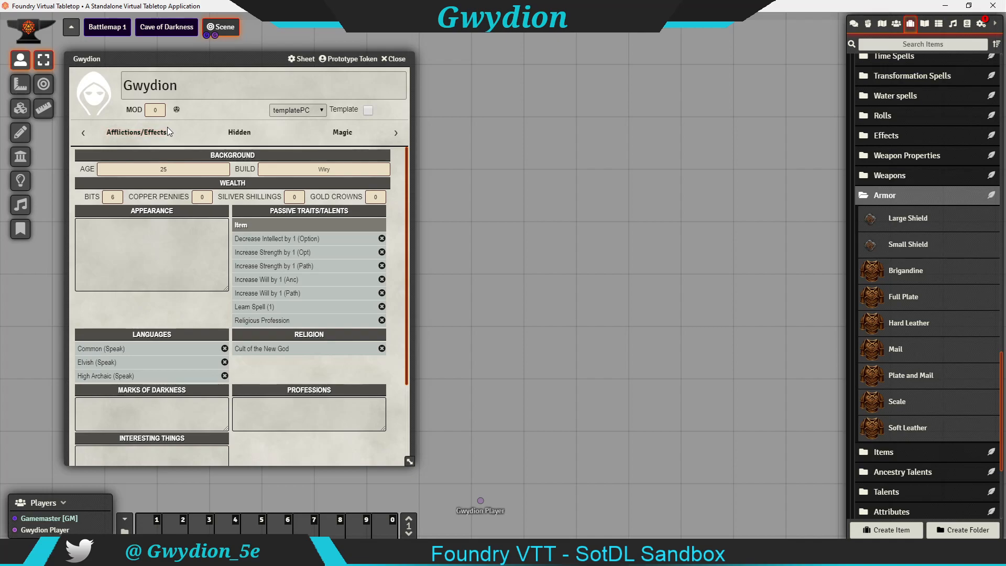
left_click(83, 134)
left_click(84, 134)
left_click(239, 134)
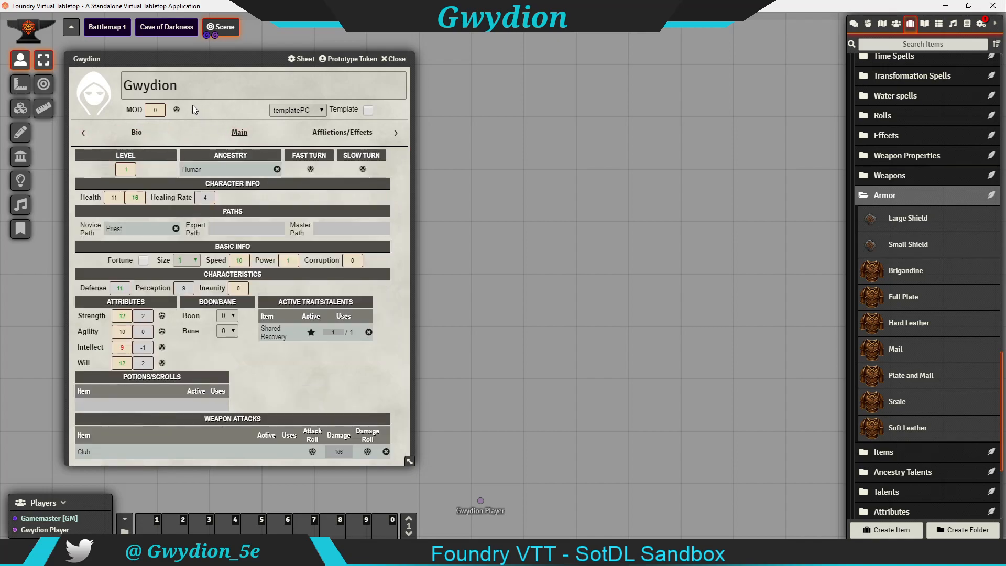
Browse for a character portrait in the images/Grove Portraits folder and display its files as large image previews.
left_click(96, 99)
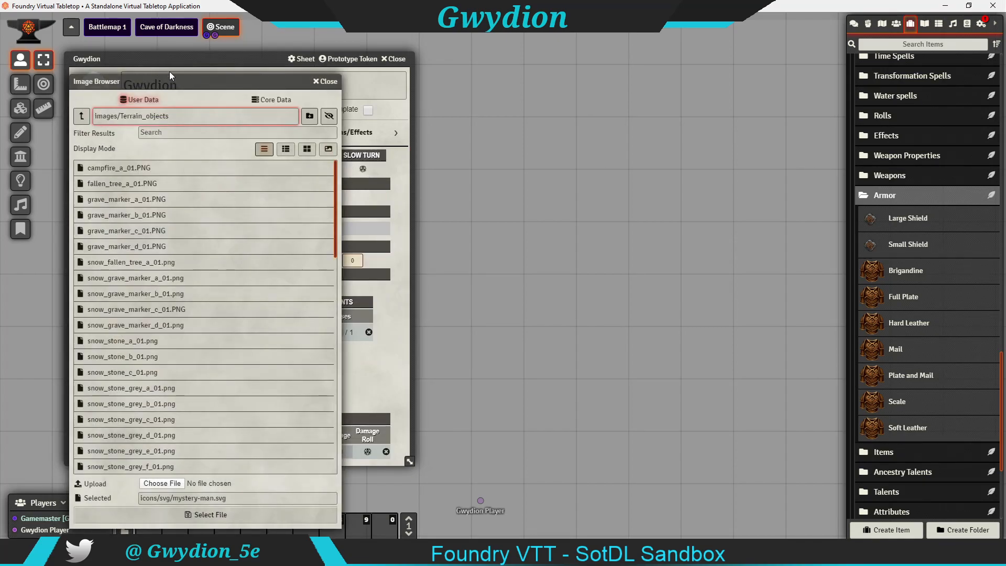
left_click_drag(189, 82, 615, 54)
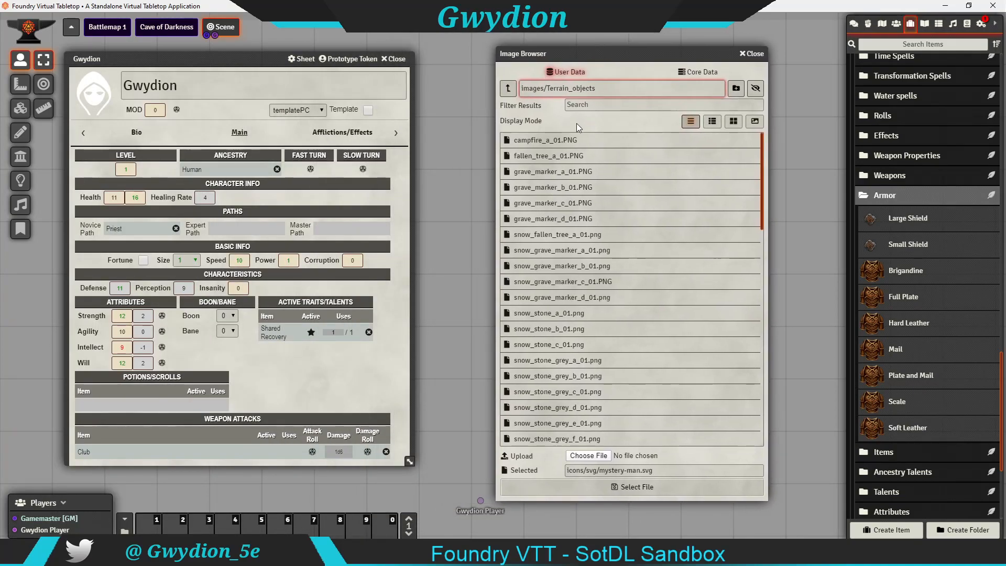
left_click(508, 88)
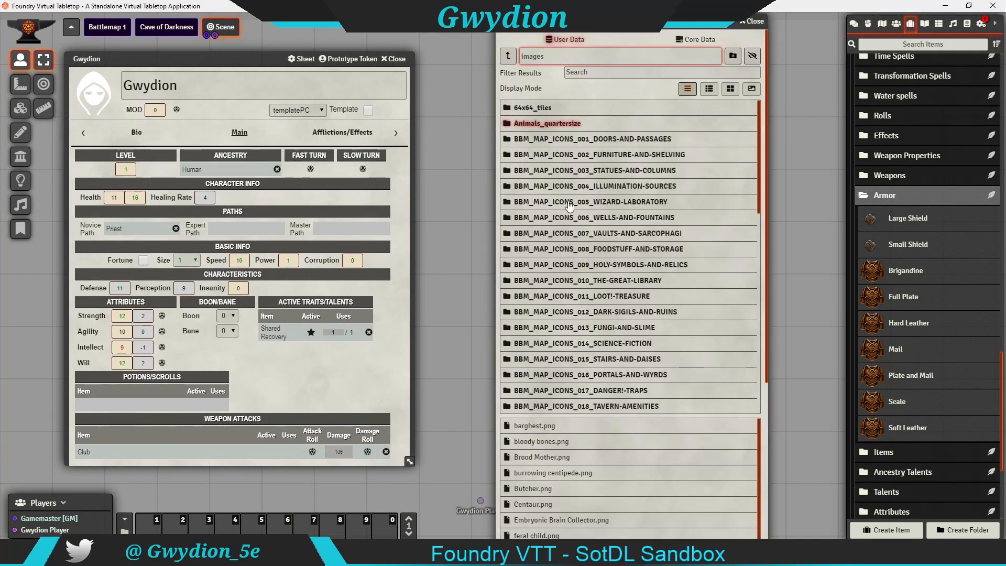
left_click(508, 55)
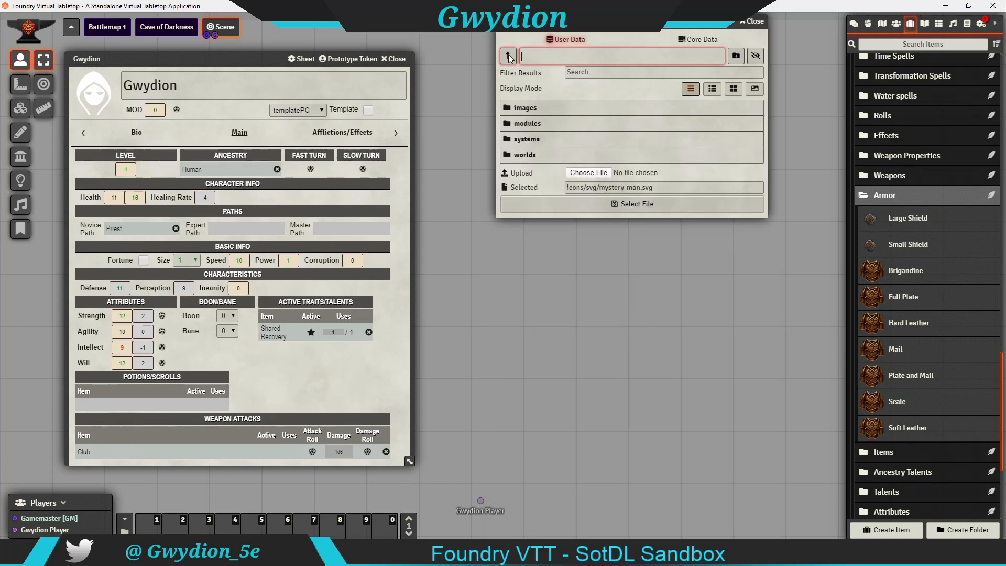
left_click(525, 107)
scroll(593, 273, "down", 3)
scroll(594, 274, "down", 5)
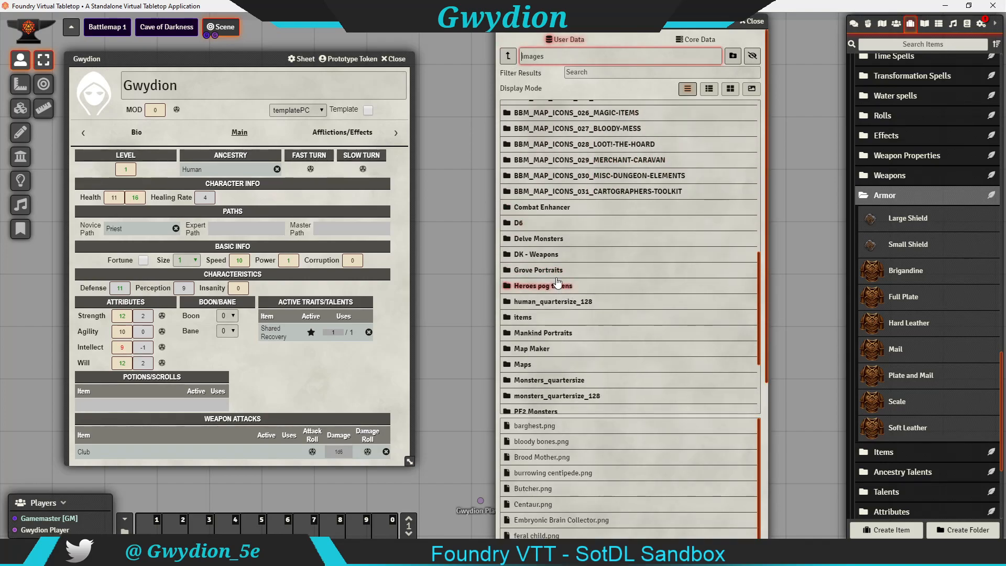
left_click(544, 269)
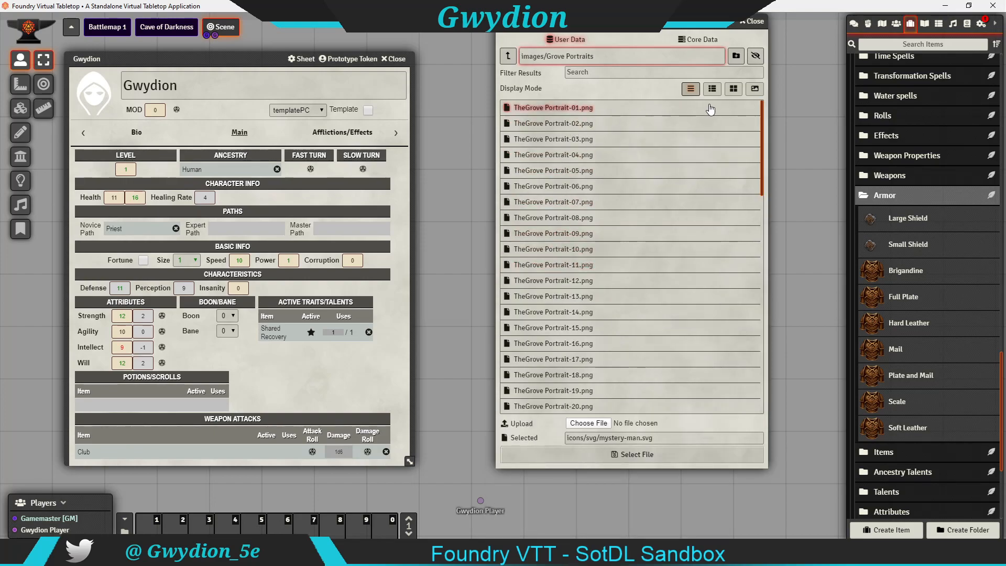
left_click(756, 93)
Set TheGrove Portrait-11.png as the character's portrait and collapse the Armor folder.
scroll(653, 260, "down", 8)
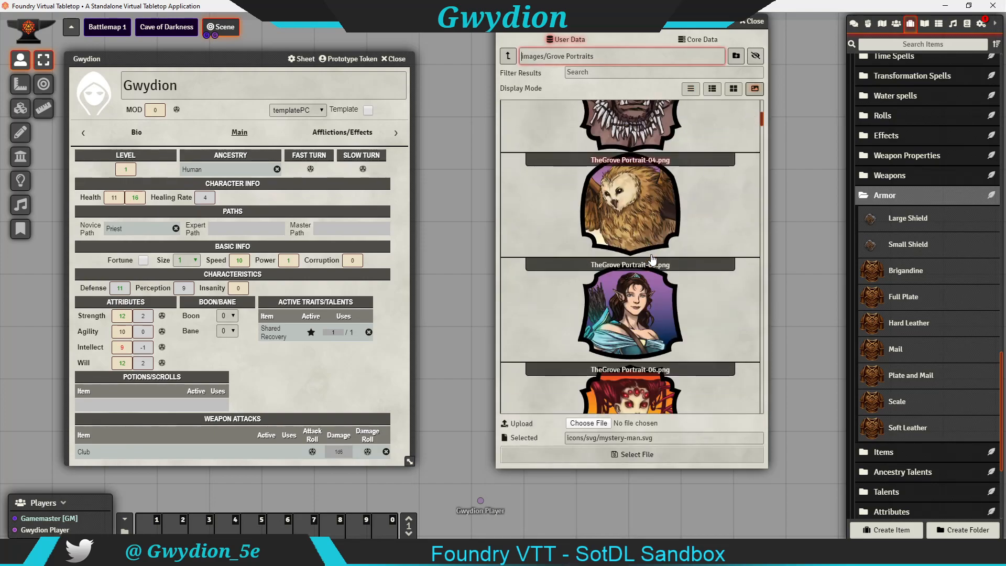
scroll(652, 261, "down", 10)
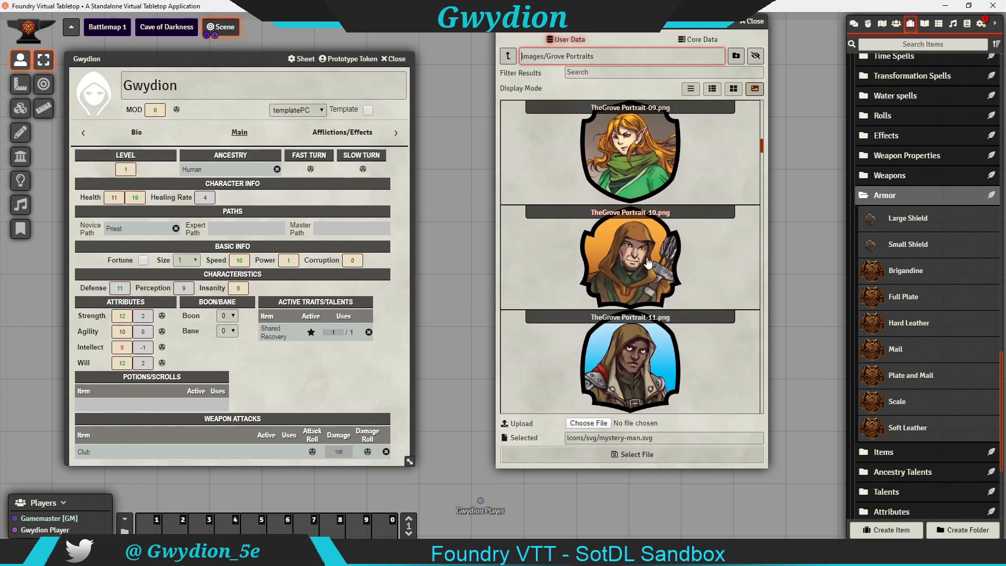
left_click(627, 178)
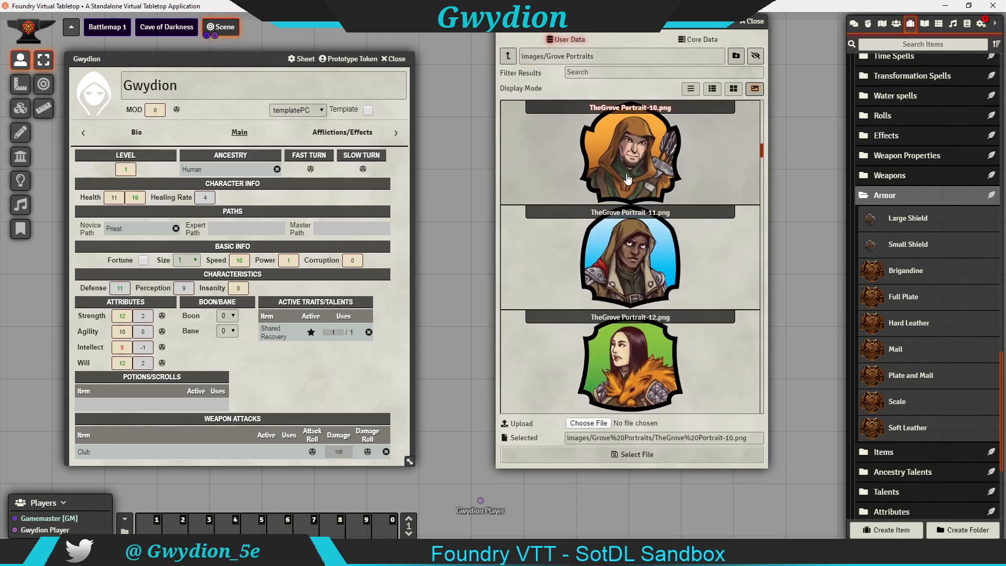
left_click(639, 261)
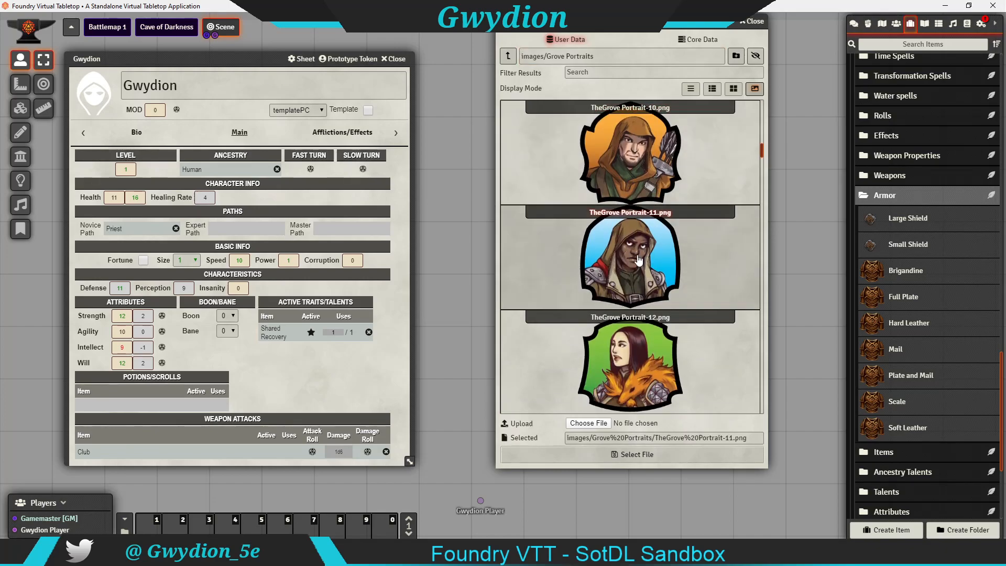
left_click(631, 451)
left_click_drag(165, 58, 205, 50)
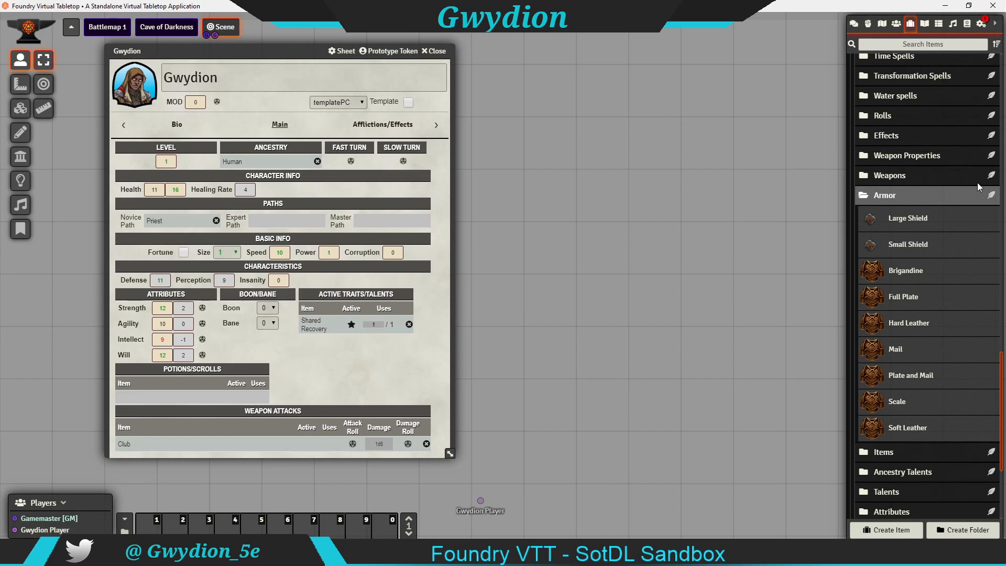
left_click(911, 199)
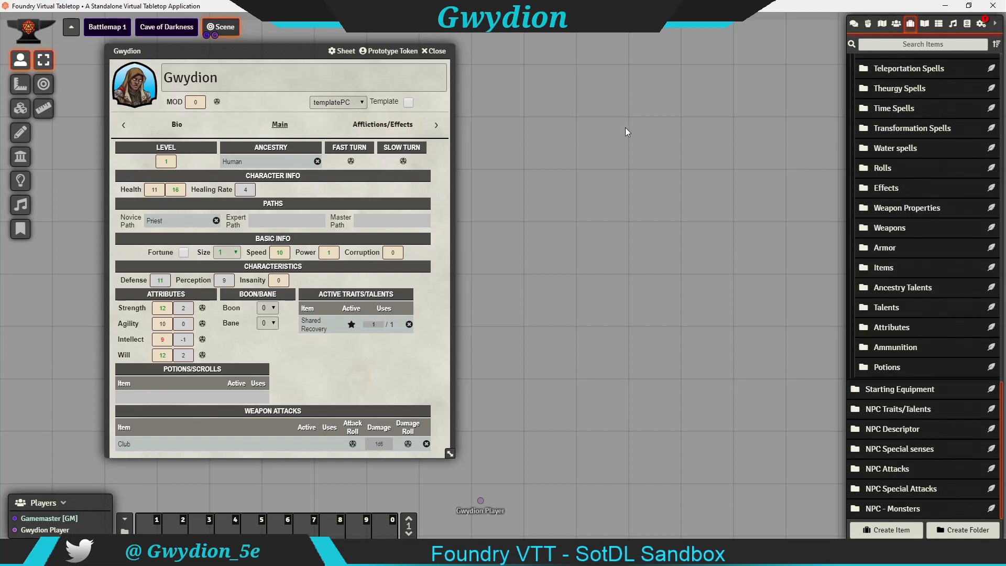
Give the character's prototype token the character's own name and set its name display to Hover.
left_click(390, 52)
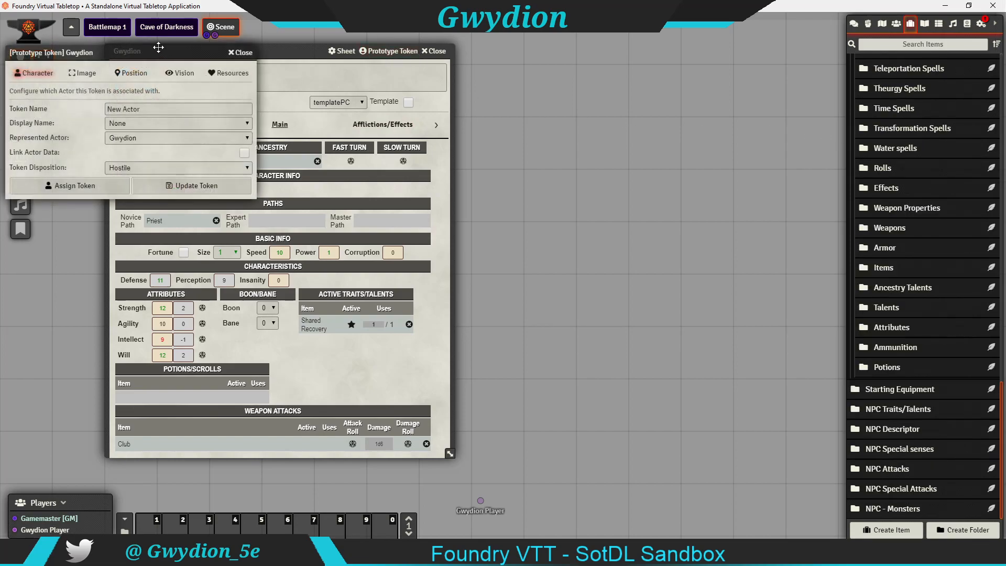
left_click_drag(149, 53, 601, 88)
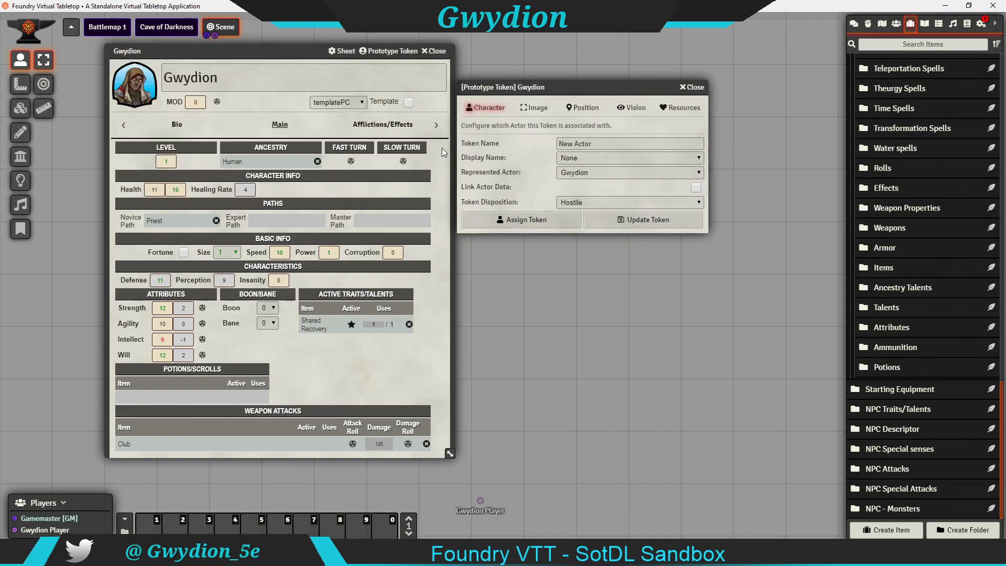
left_click(595, 142)
key("ctrl+a")
type("Gwydion")
key("Tab")
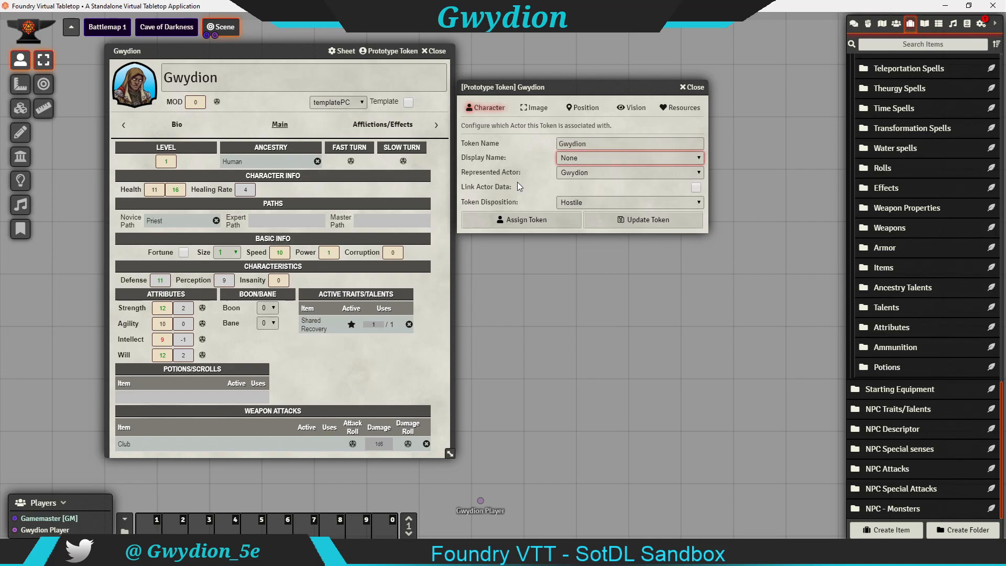
left_click(637, 158)
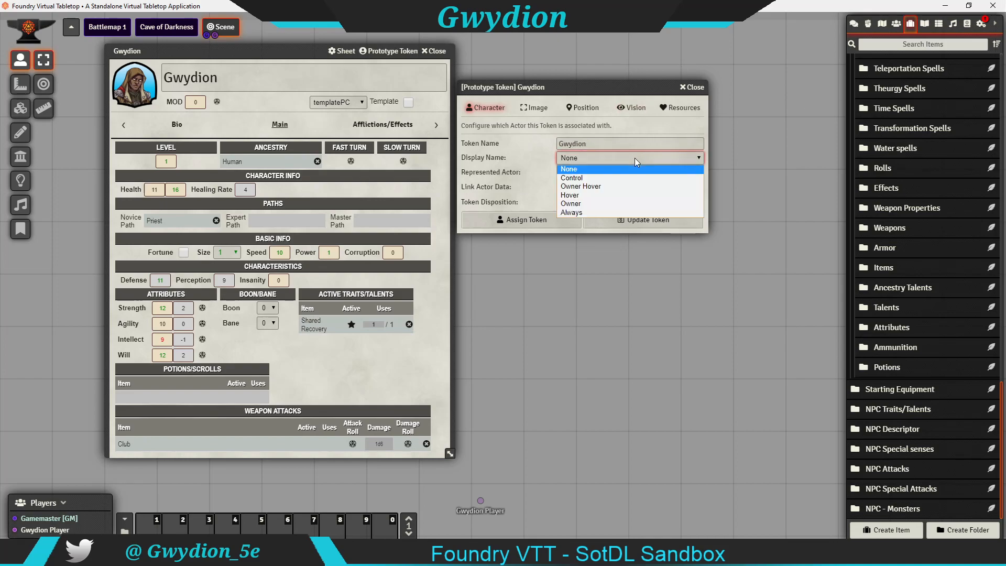
left_click(583, 195)
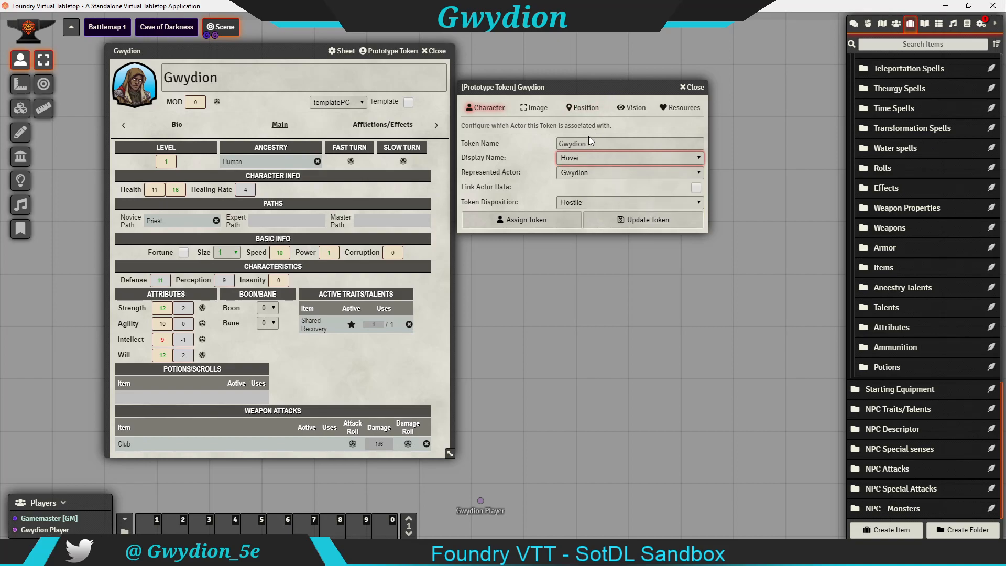
Link the token to the character's actor data and set its disposition to Friendly.
left_click(586, 175)
left_click(590, 184)
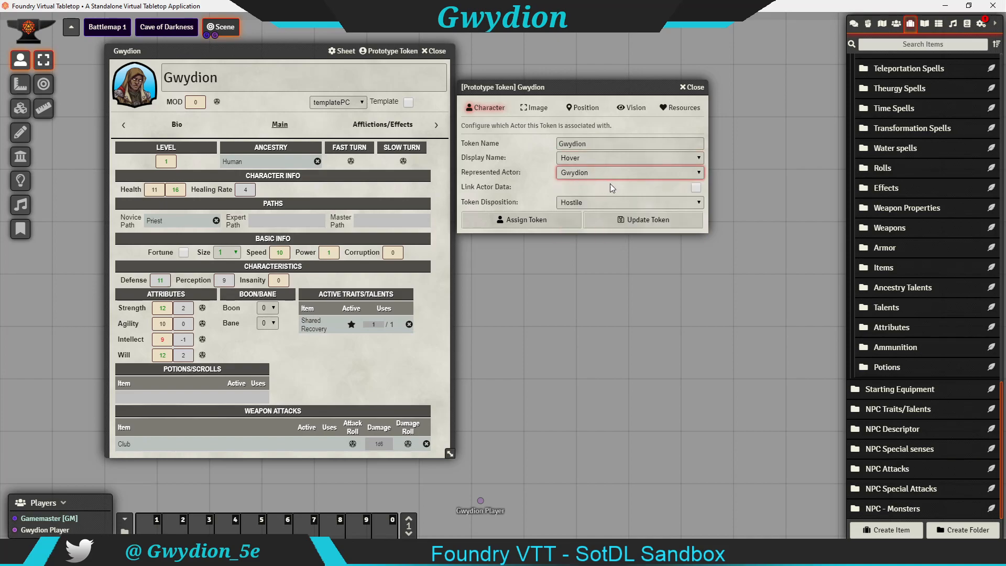
left_click(695, 188)
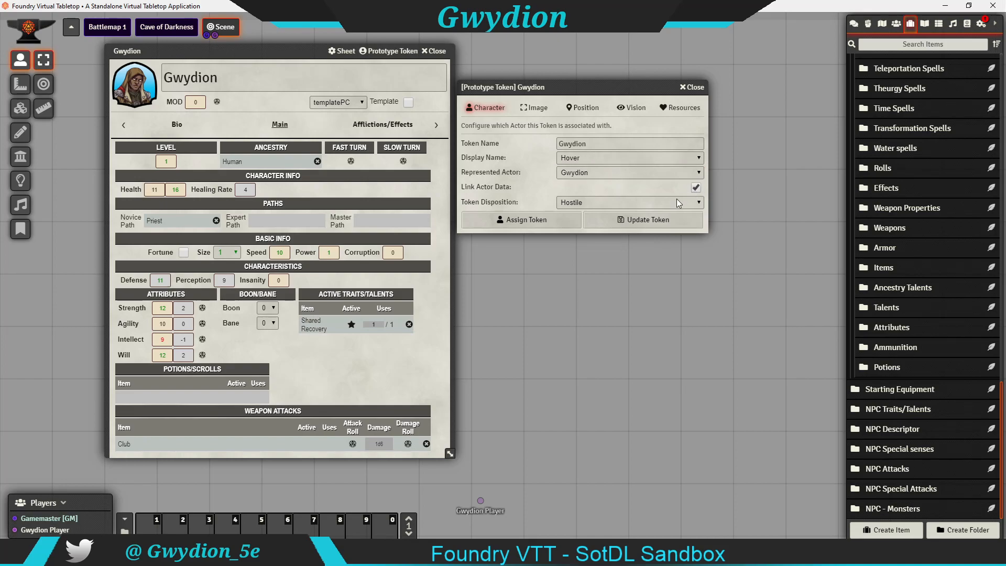
left_click(675, 201)
left_click(630, 230)
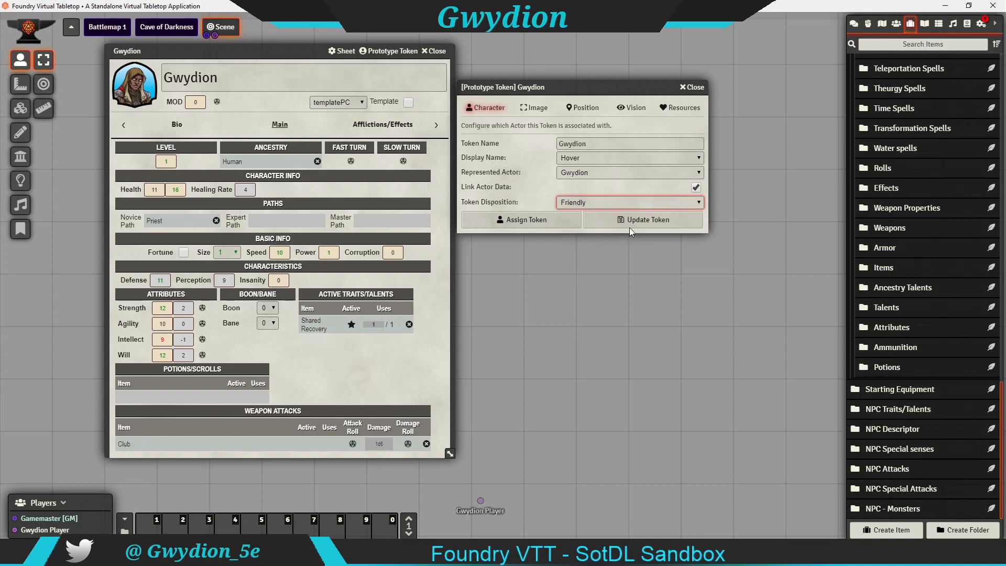
Set the token's dim vision distance to 10 and bright vision distance to 5.
left_click(632, 111)
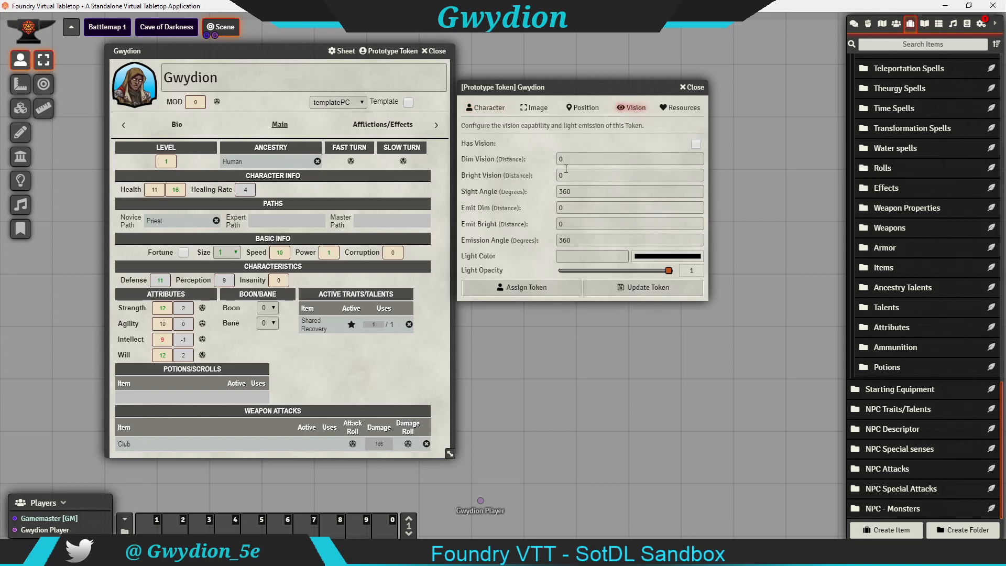
left_click(612, 161)
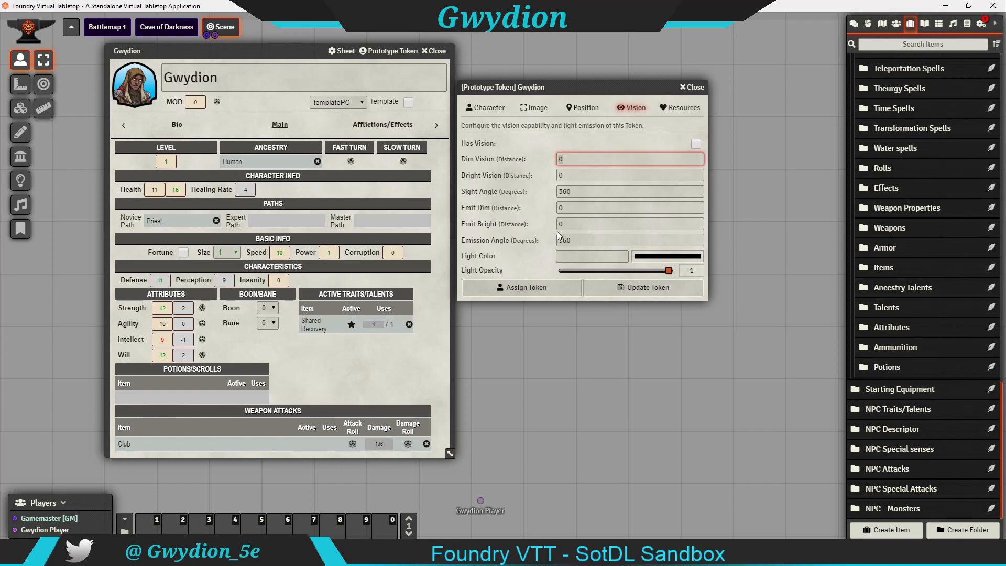
type("10")
key("Tab")
type("5")
key("Tab")
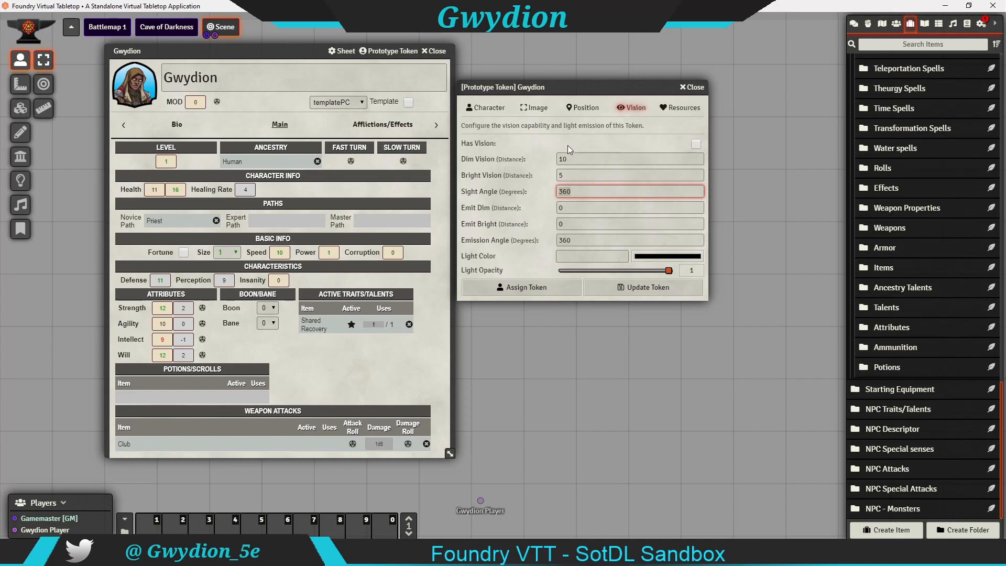
Set the token's dim vision to 8 and bright vision to 4, enable Has Vision, and update the token.
left_click(573, 158)
type("8")
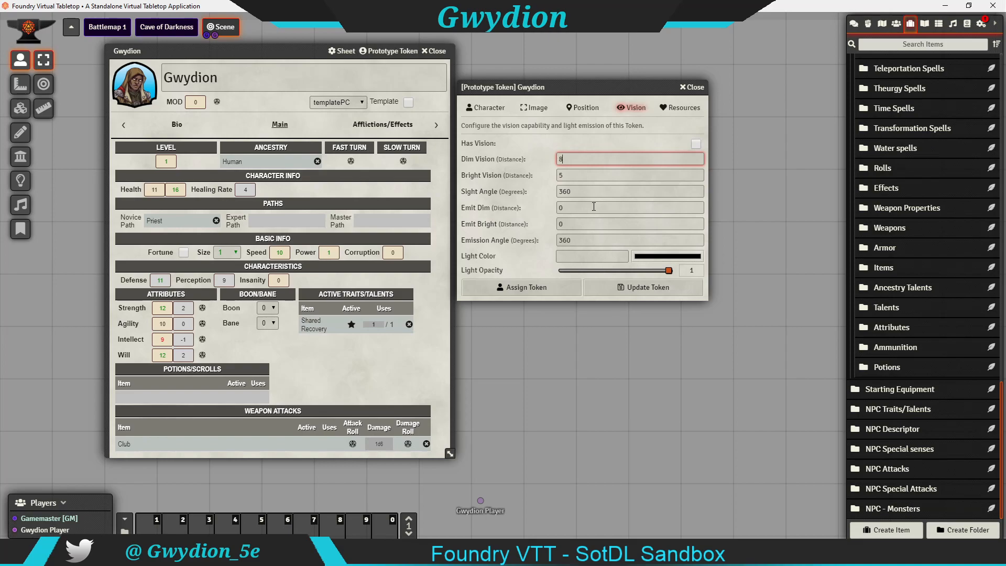
left_click(587, 175)
type("4")
key("Tab")
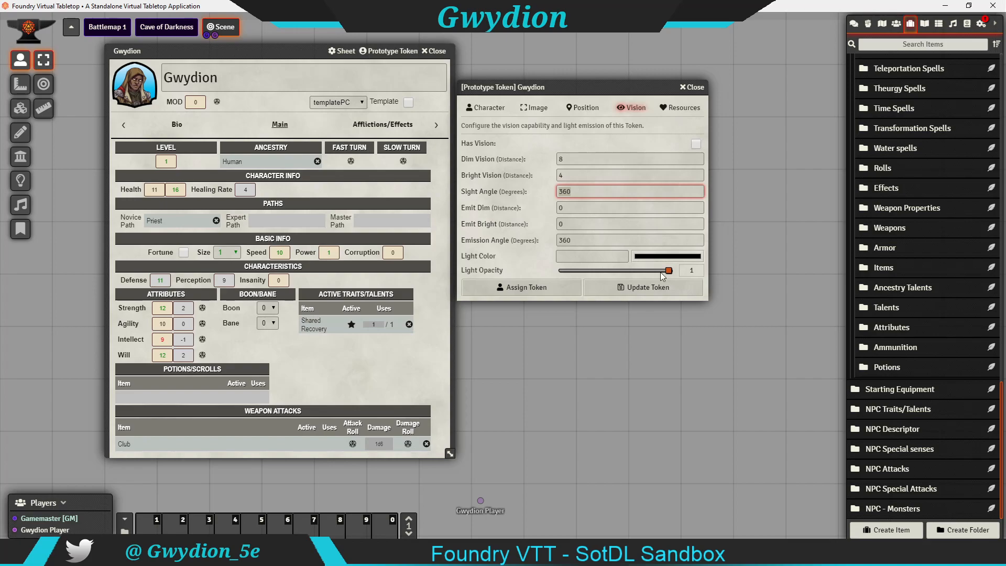
left_click(696, 143)
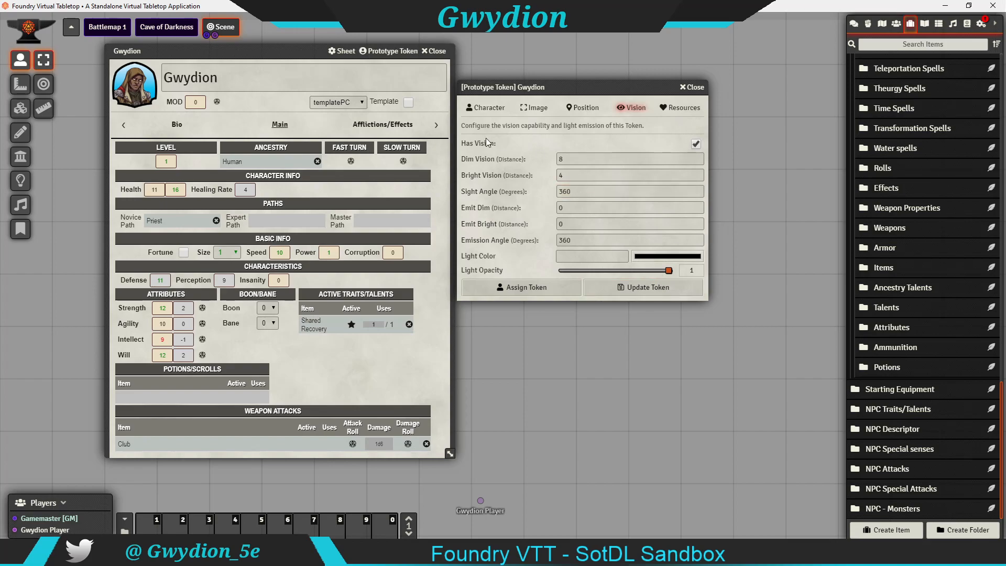
left_click(654, 292)
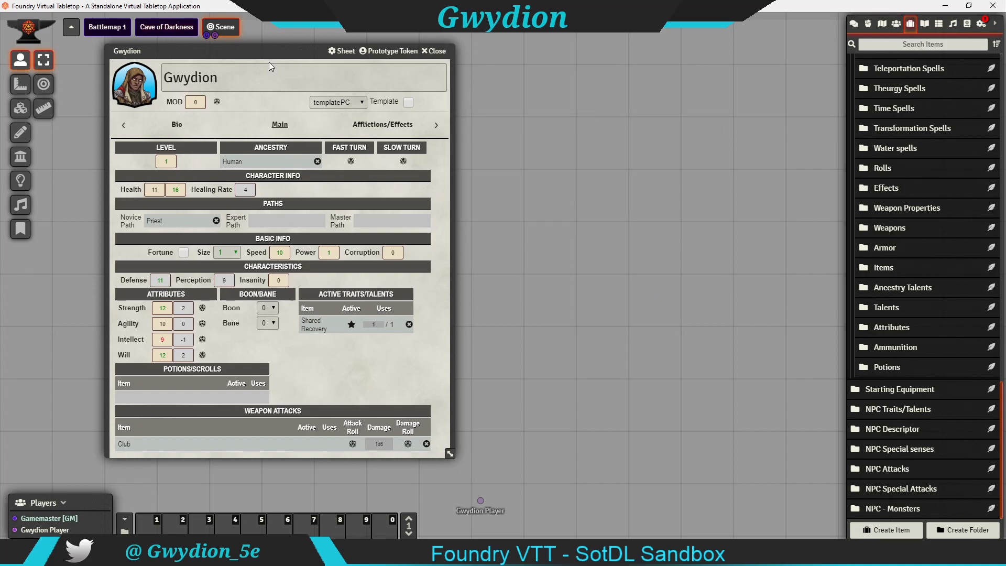
Set the prototype token to always display bars, link bar 1 to attributes.current_health, update the token, and close the character sheet.
left_click(386, 51)
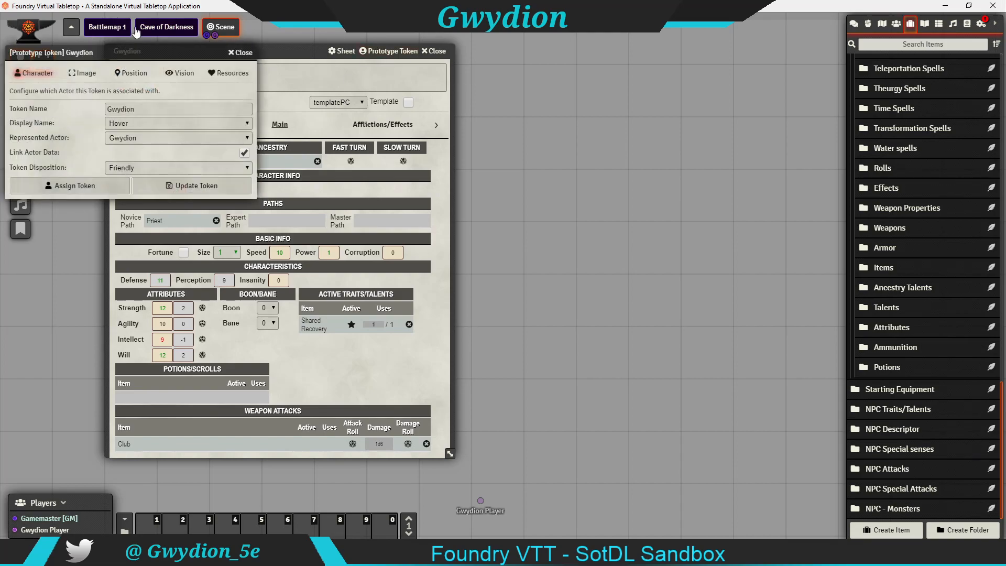
left_click(235, 74)
left_click_drag(184, 56, 635, 90)
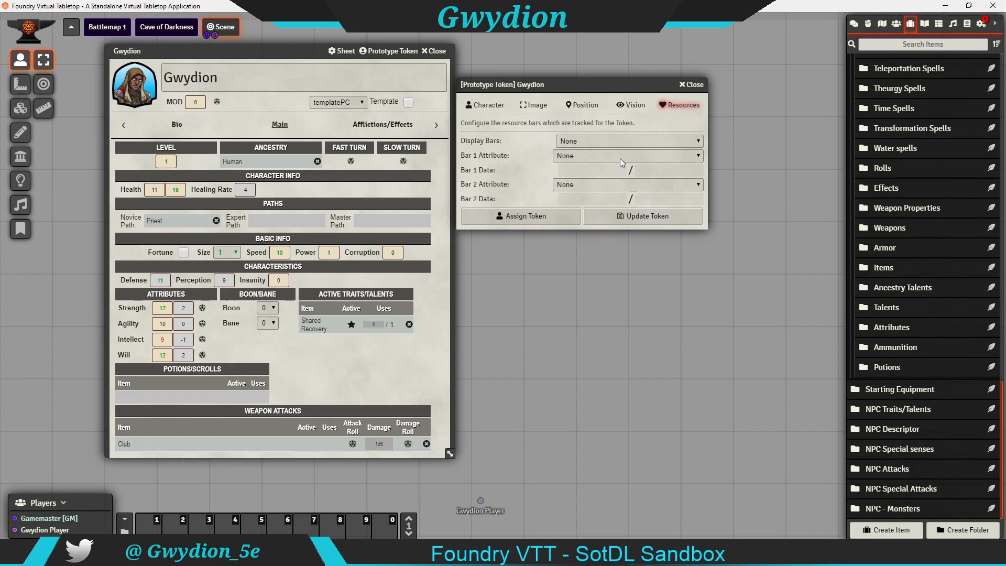
left_click(629, 139)
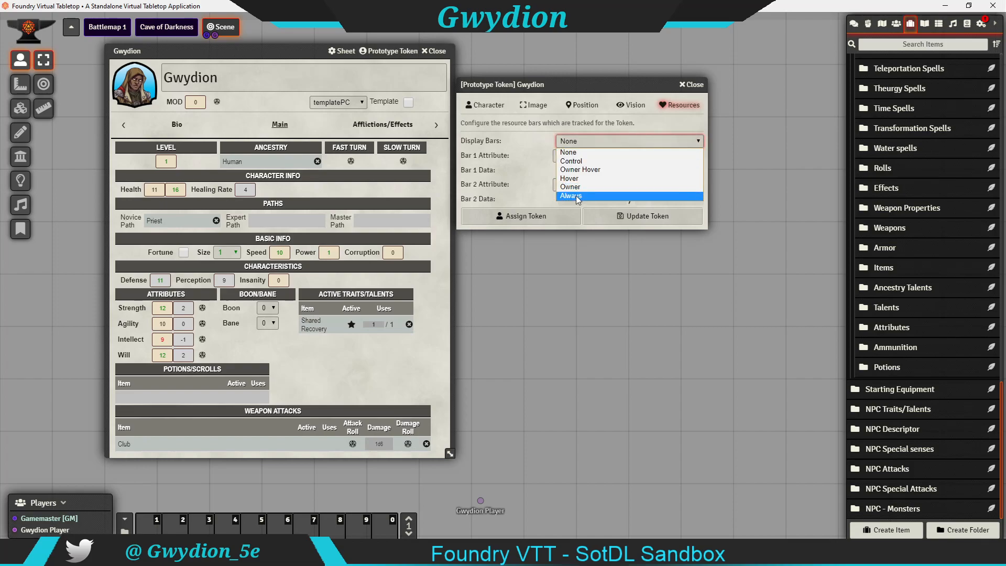
left_click(578, 198)
left_click(569, 158)
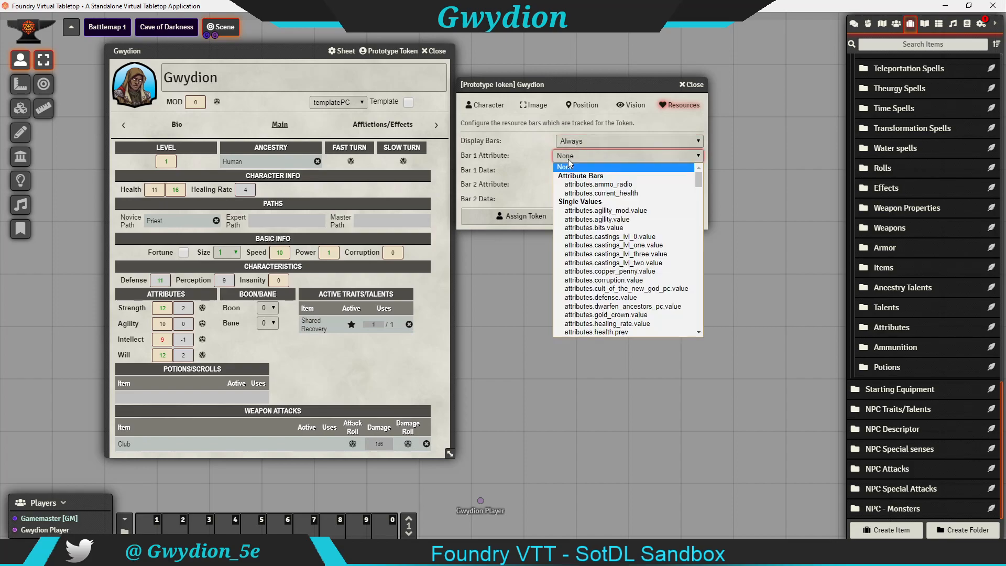
left_click(601, 193)
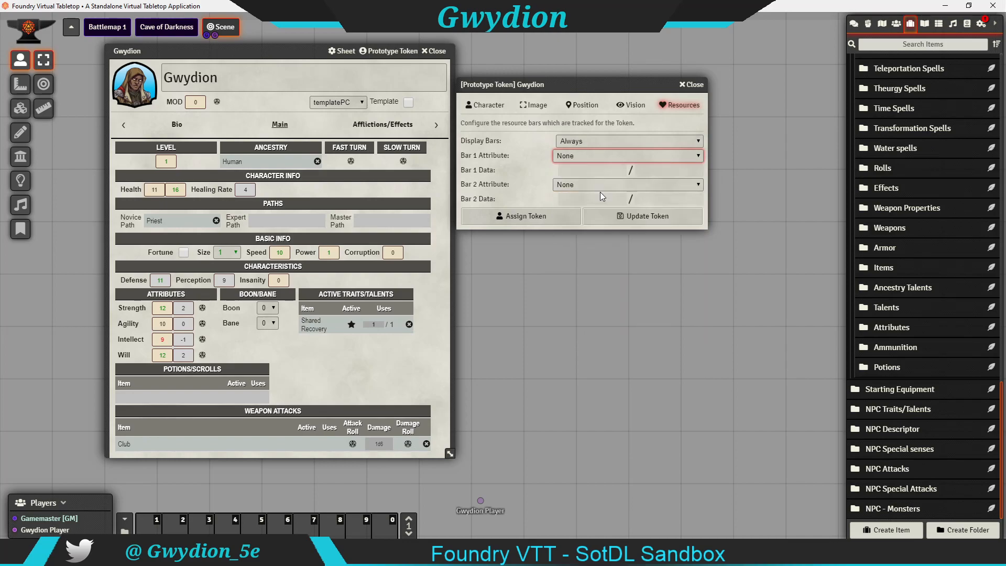
left_click(622, 217)
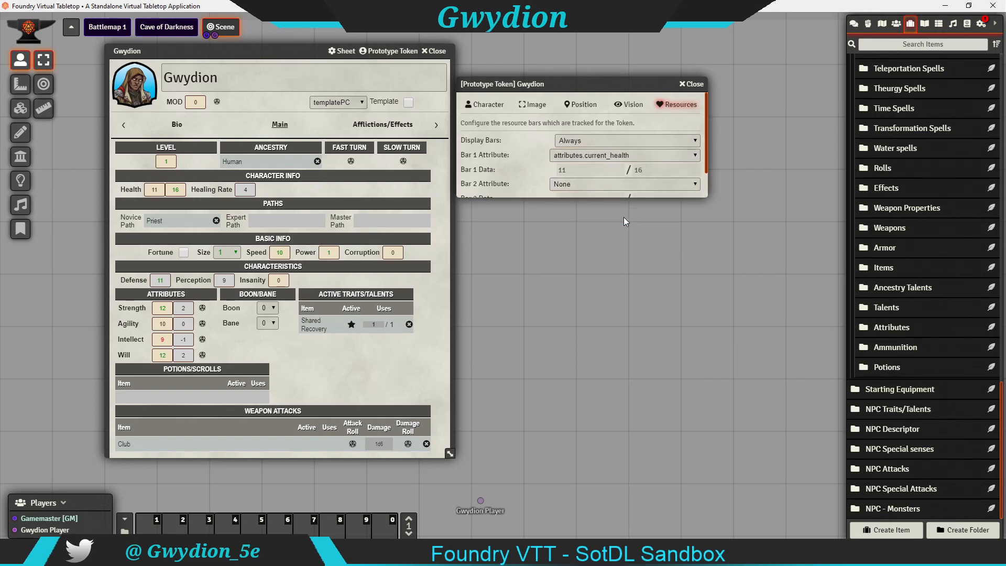
left_click(438, 51)
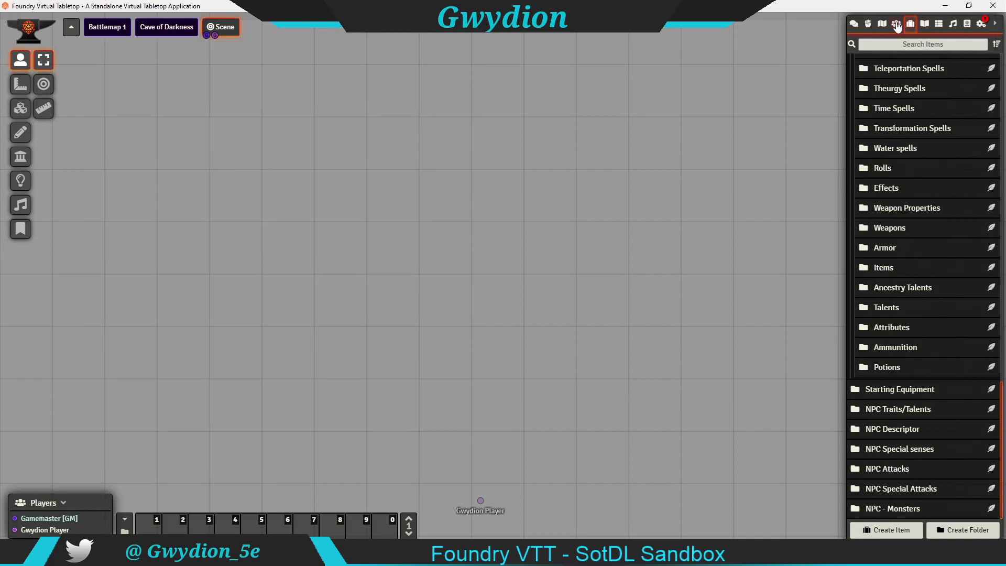
View the Cave of Darkness scene and place the priest character's token from the actor list at the cave's western entrance.
left_click(897, 24)
left_click(166, 26)
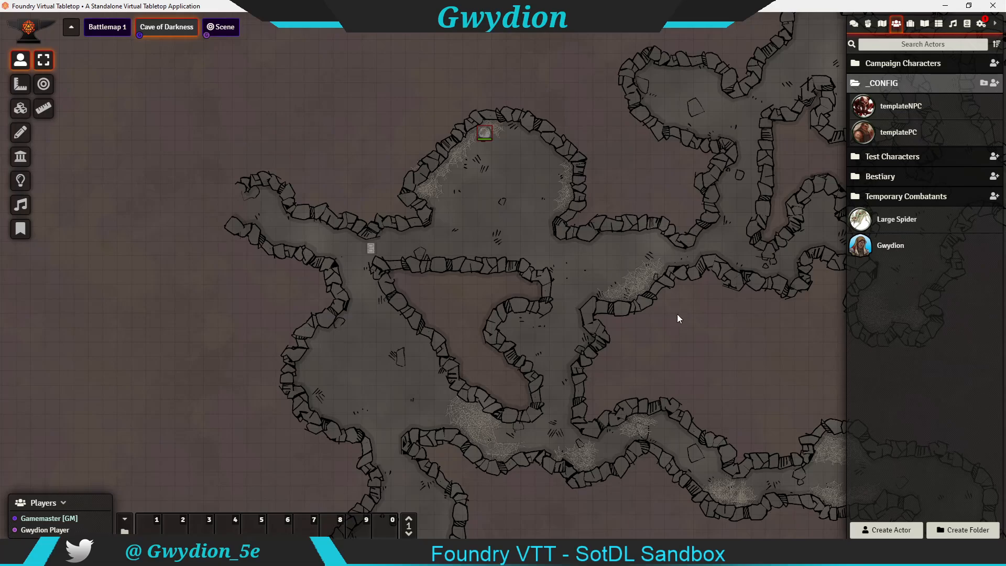
left_click_drag(694, 319, 624, 309)
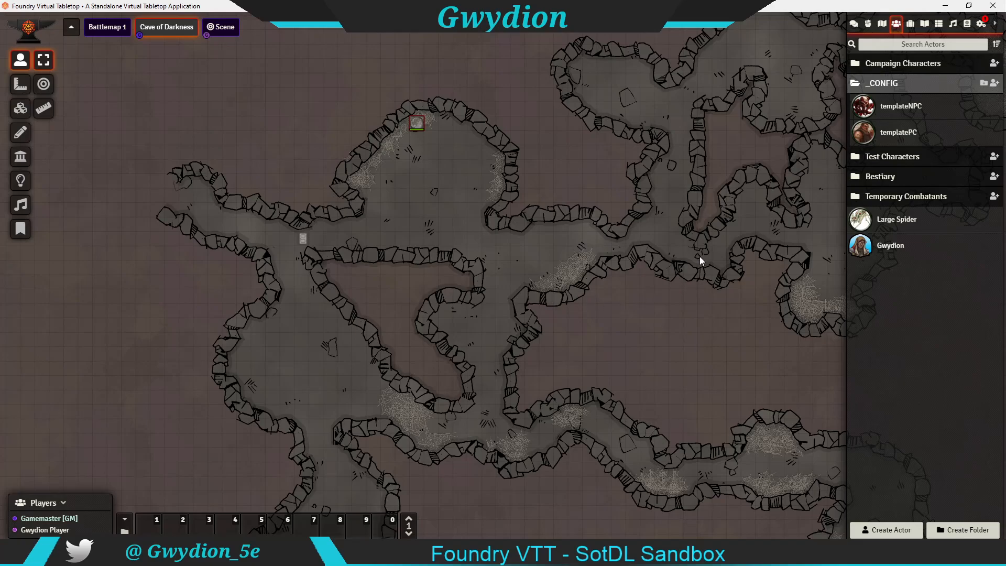
left_click_drag(706, 303, 612, 296)
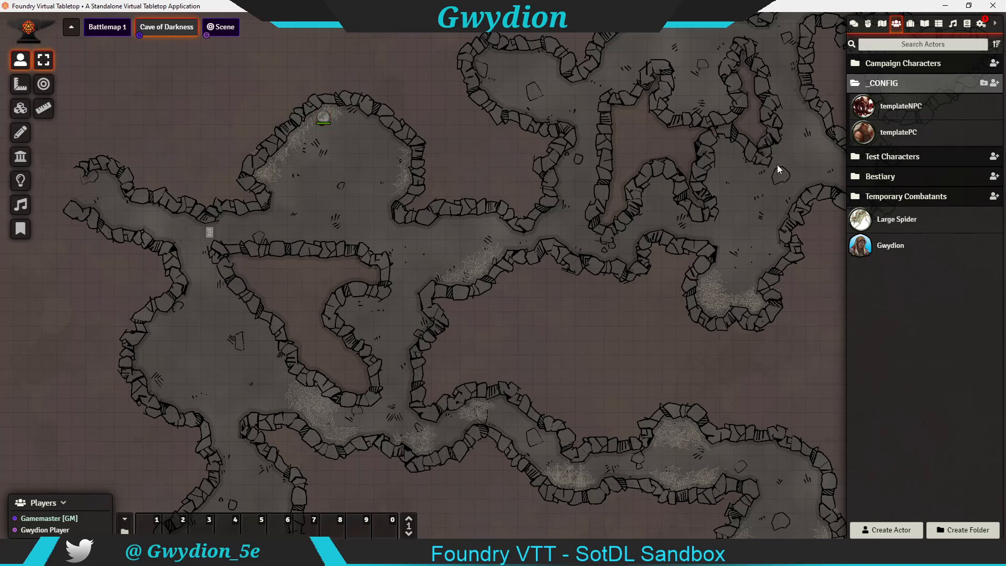
left_click_drag(868, 248, 847, 244)
left_click_drag(80, 195, 79, 194)
left_click(77, 190)
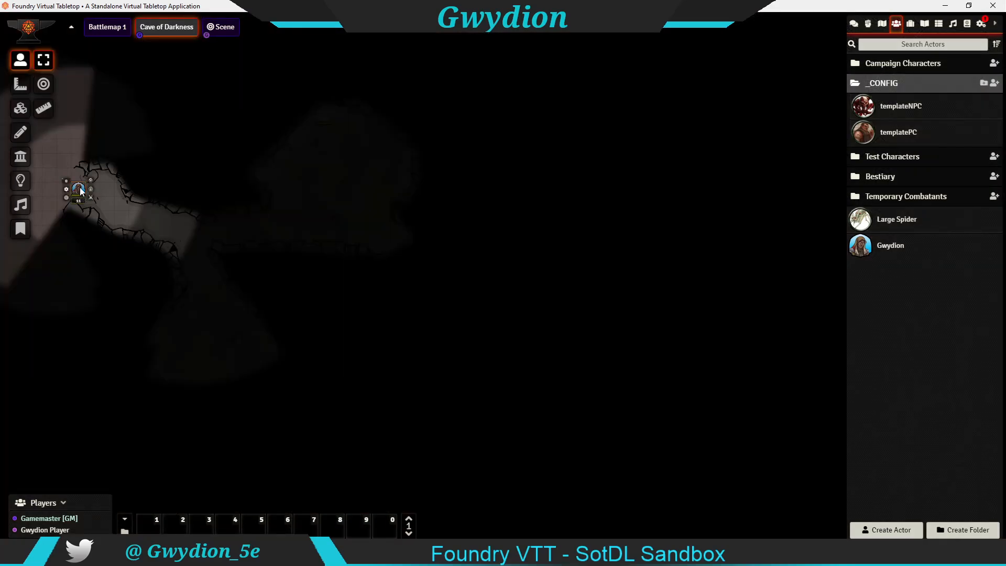
Check the resource bar settings in the placed token's configuration.
scroll(180, 167, "up", 4)
left_click_drag(351, 203, 542, 204)
scroll(287, 190, "up", 4)
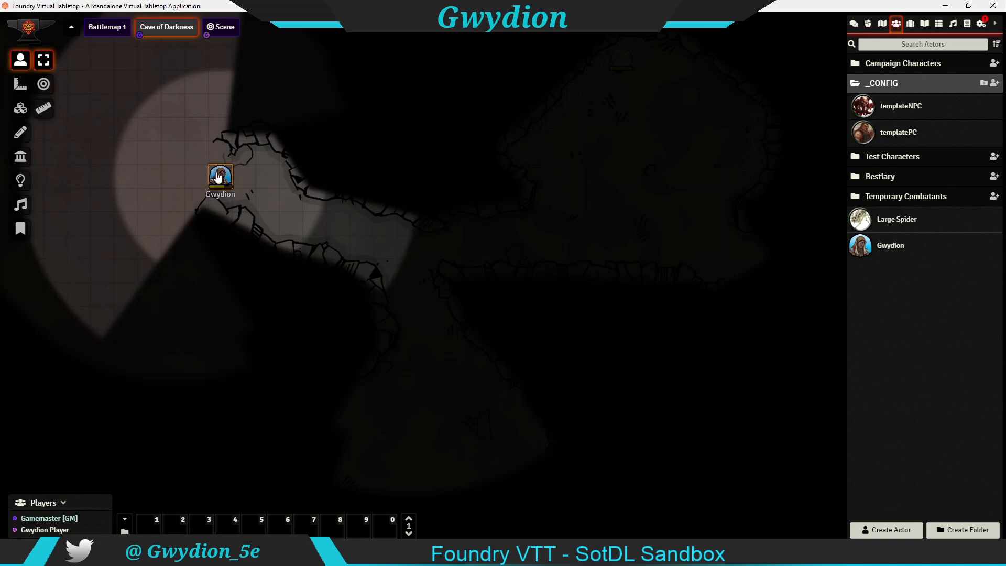
right_click(215, 179)
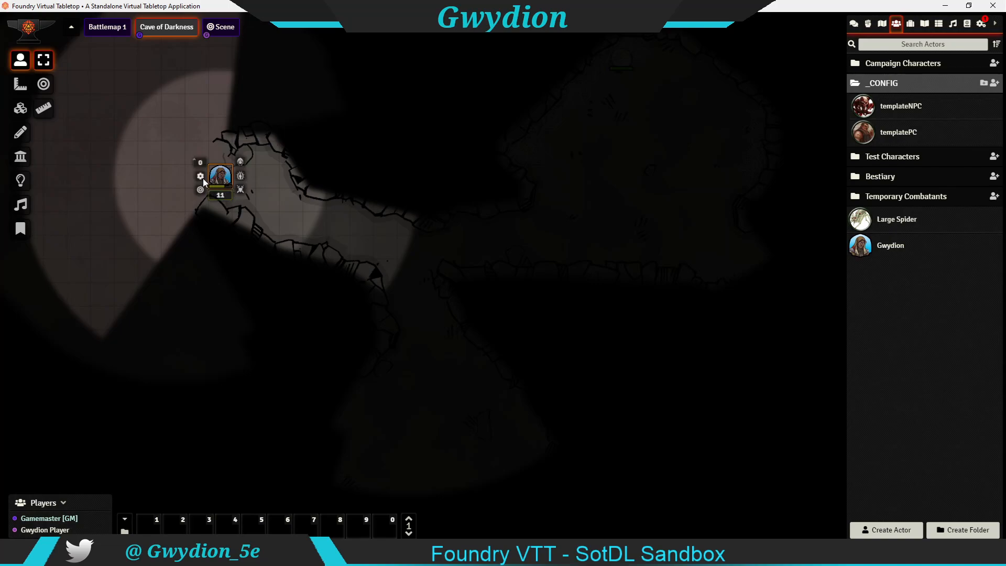
left_click(201, 177)
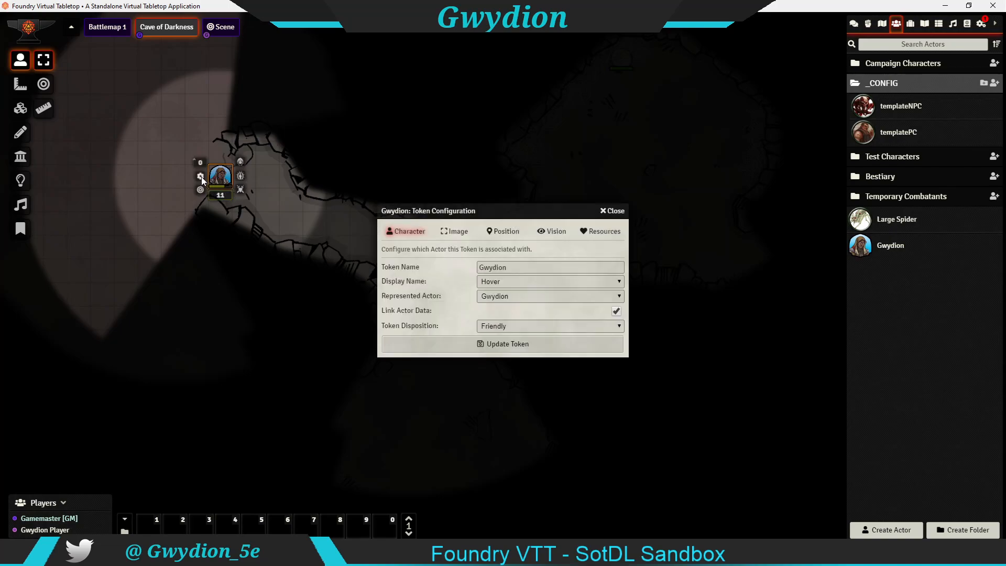
left_click(590, 232)
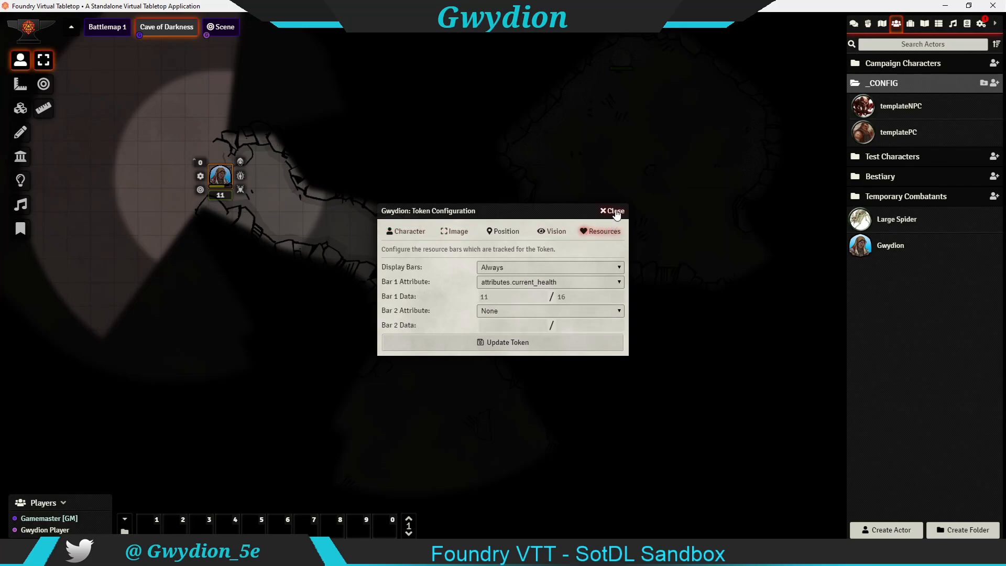
left_click(616, 213)
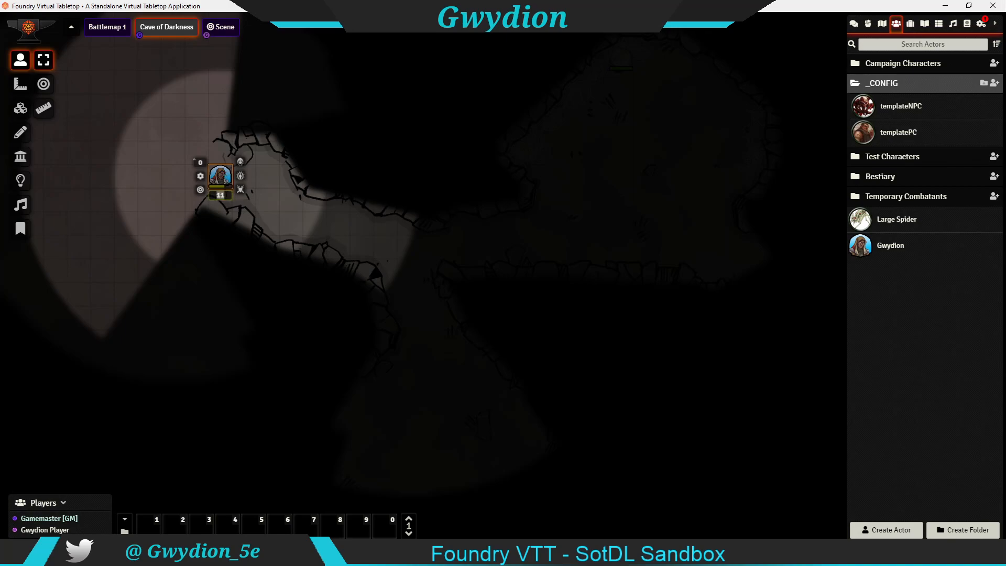
Open the character sheet from the placed token and set current health to 16.
double_click(219, 181)
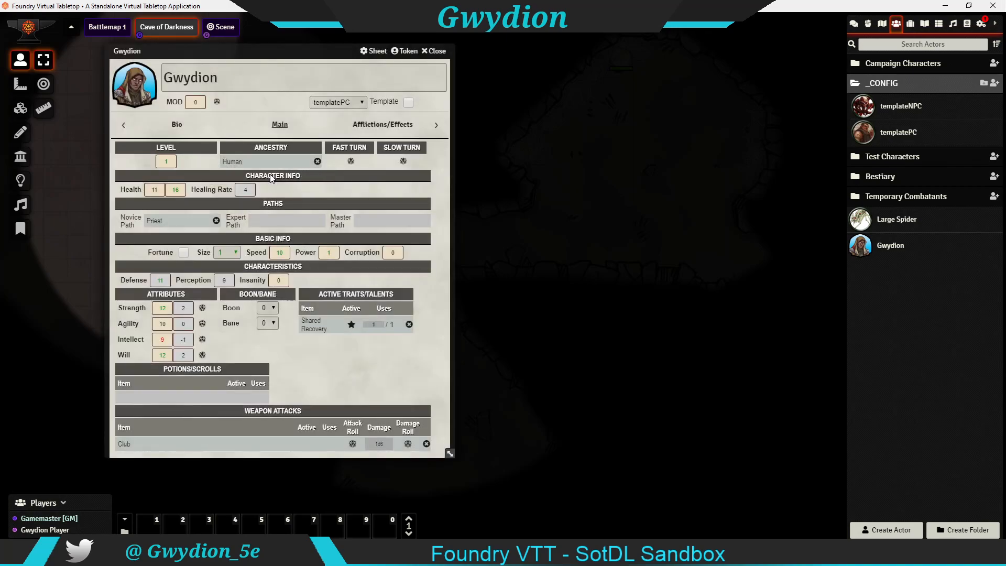
left_click_drag(275, 54, 619, 47)
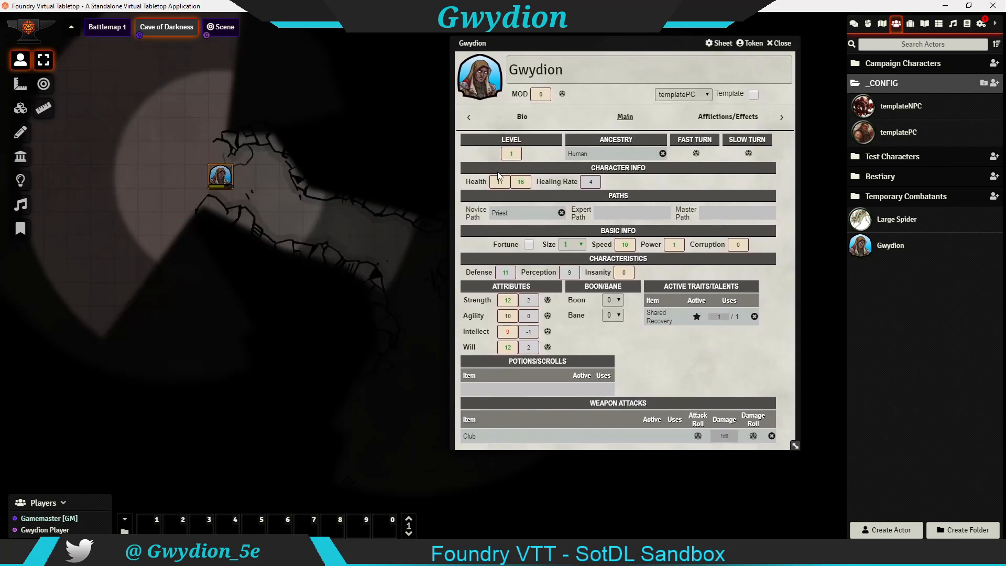
left_click(504, 181)
key("Tab")
left_click(779, 43)
right_click(222, 177)
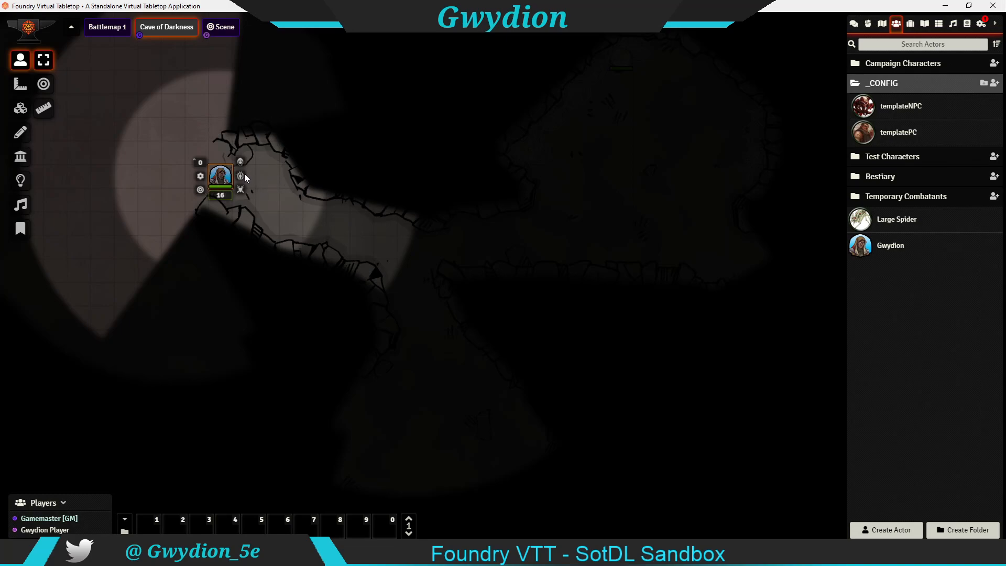
left_click(292, 189)
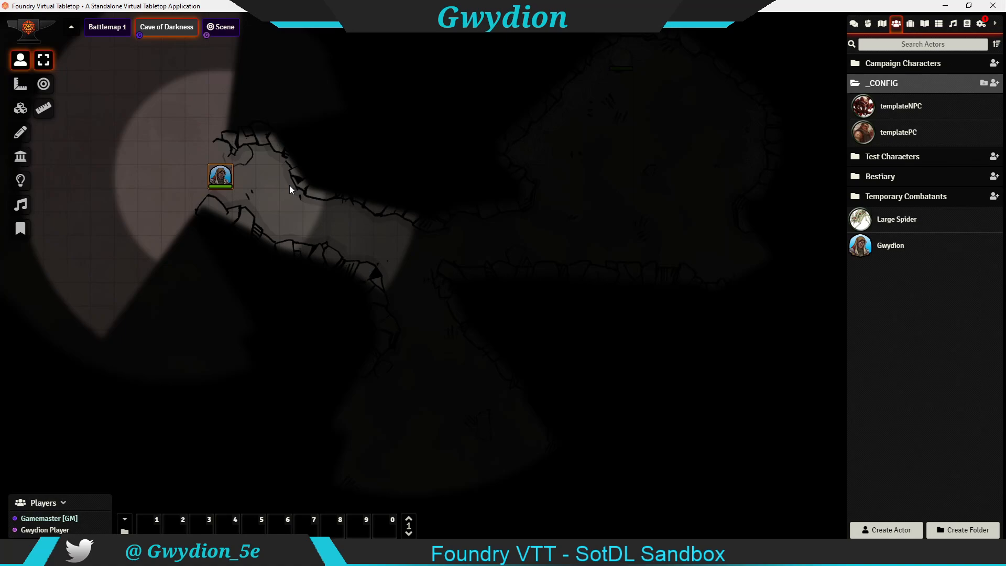
scroll(352, 142, "up", 2)
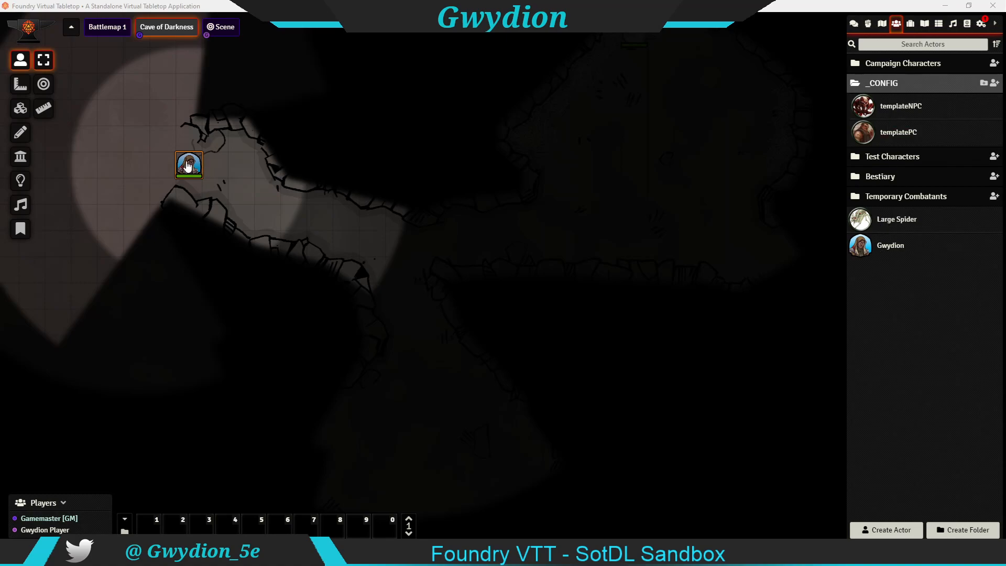
Set the priest actor's permission for All Players to Owner and save the changes.
right_click(898, 245)
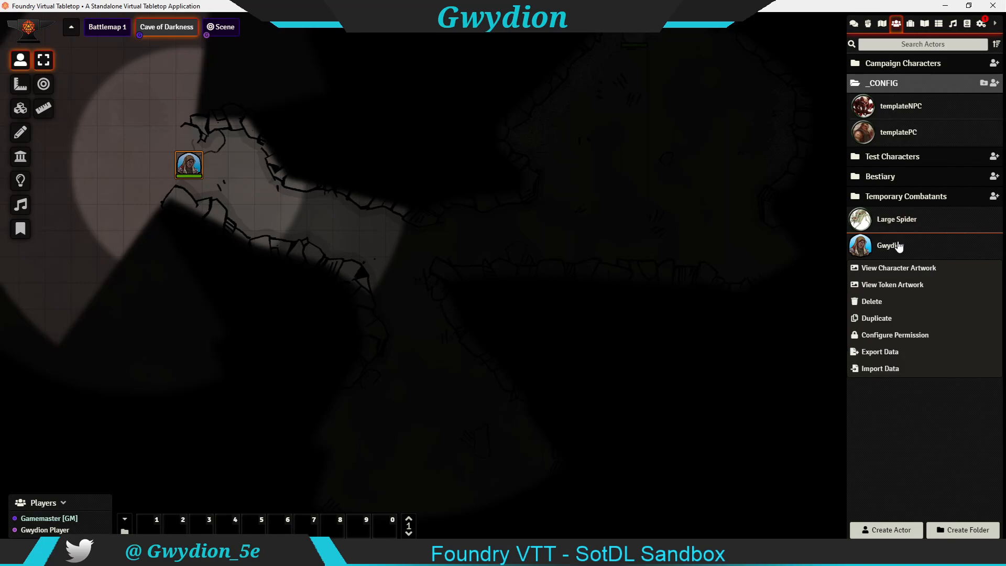
left_click(886, 335)
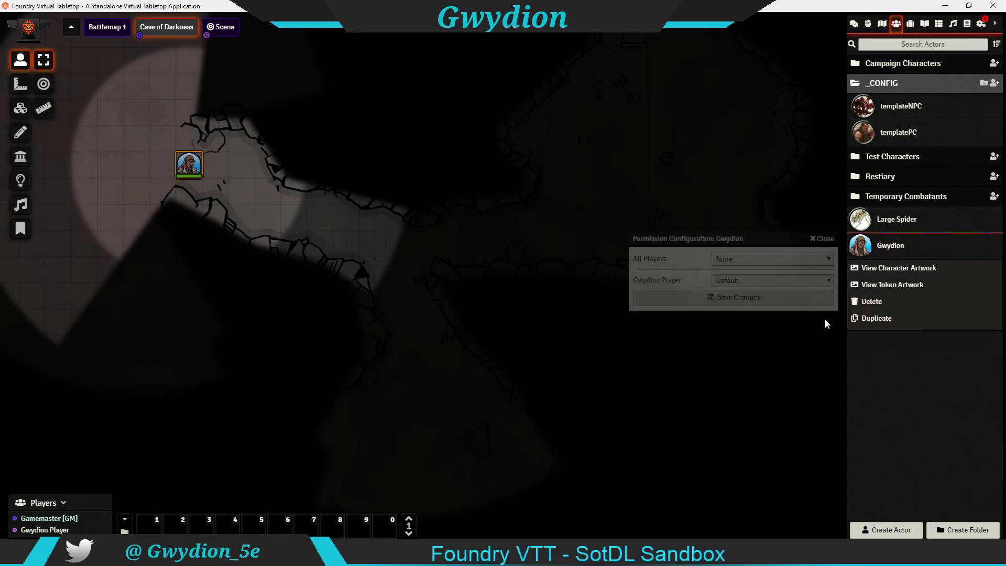
left_click(745, 258)
left_click(734, 296)
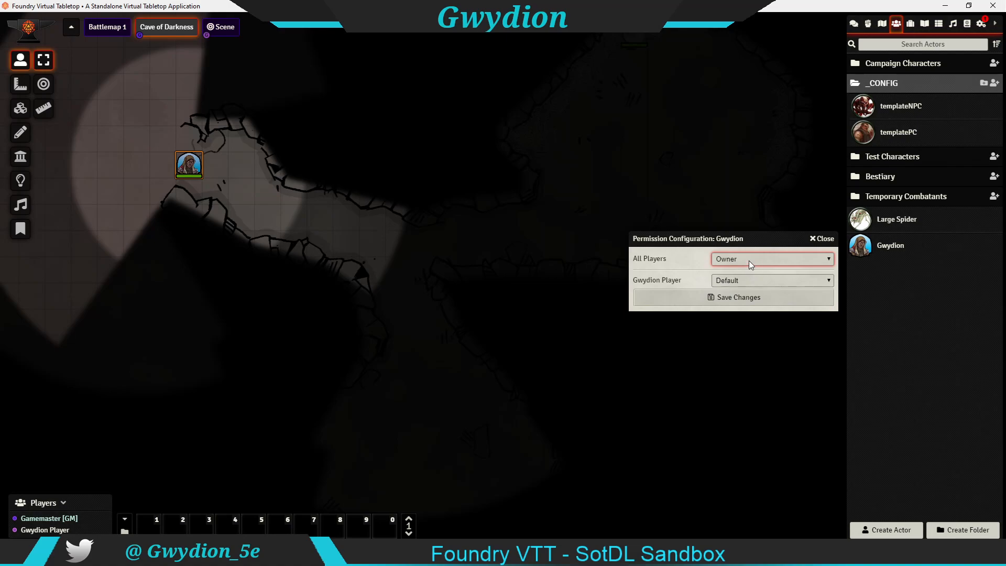
left_click(743, 296)
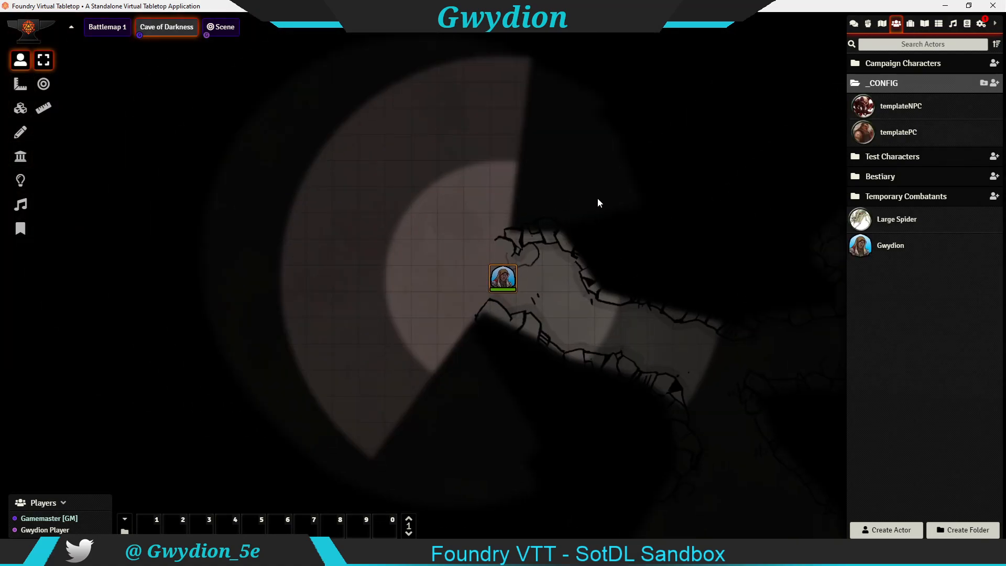
Activate the Cave of Darkness scene for the players.
left_click_drag(712, 204, 639, 205)
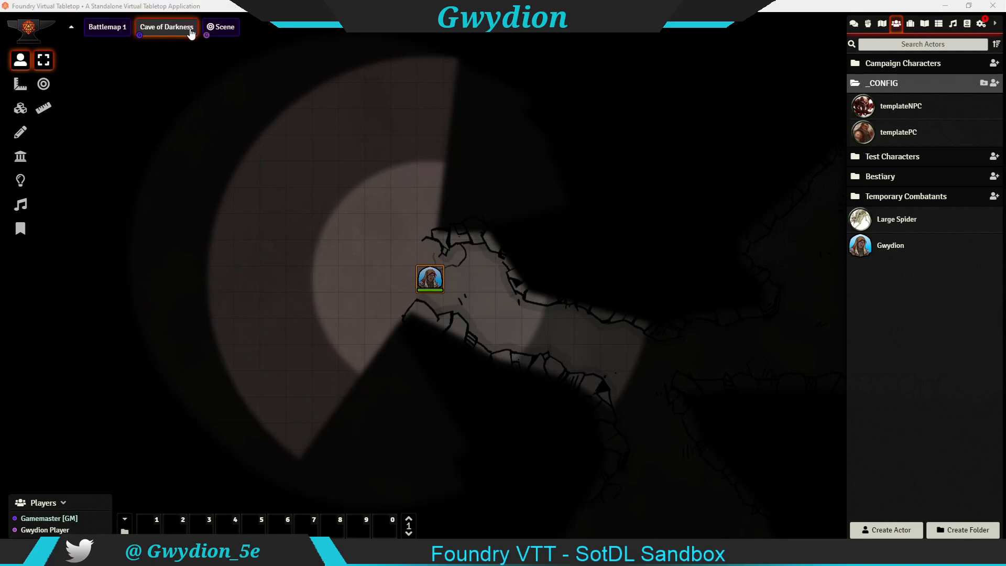
left_click(174, 27)
right_click(174, 26)
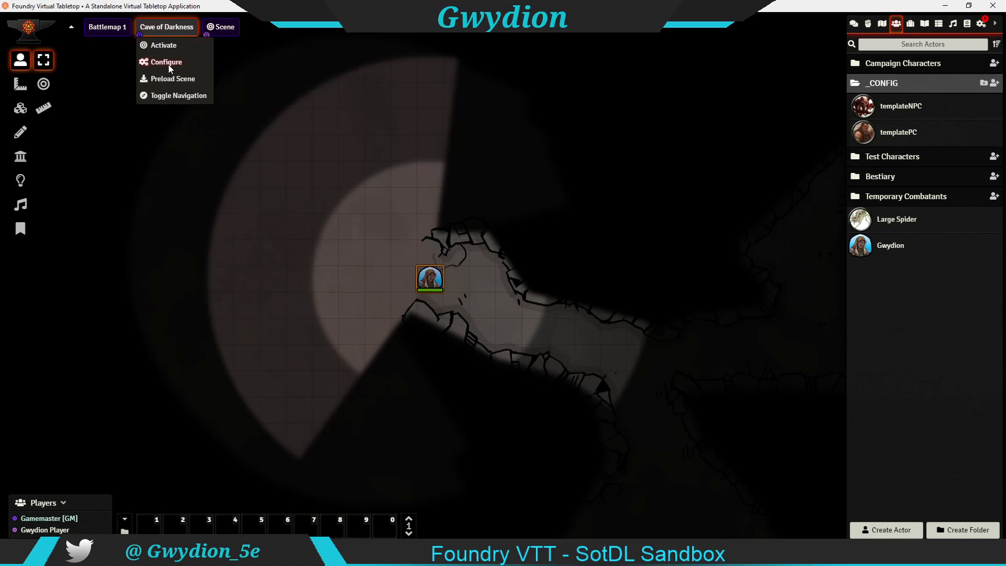
left_click(159, 45)
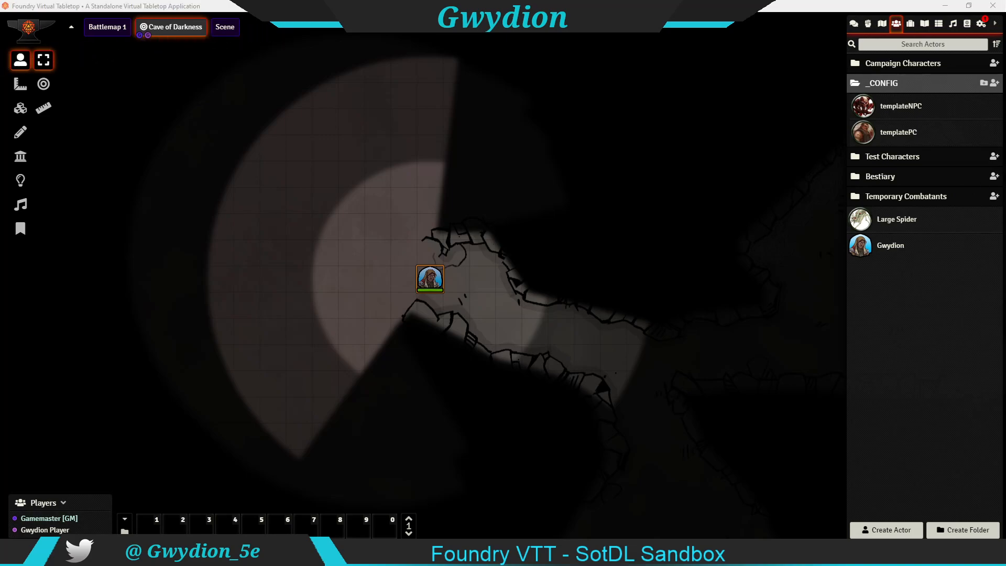
Switch to the player's Chrome session, maximize its window, and frame the character's token with the passage ahead.
left_click_drag(1005, 53, 399, 33)
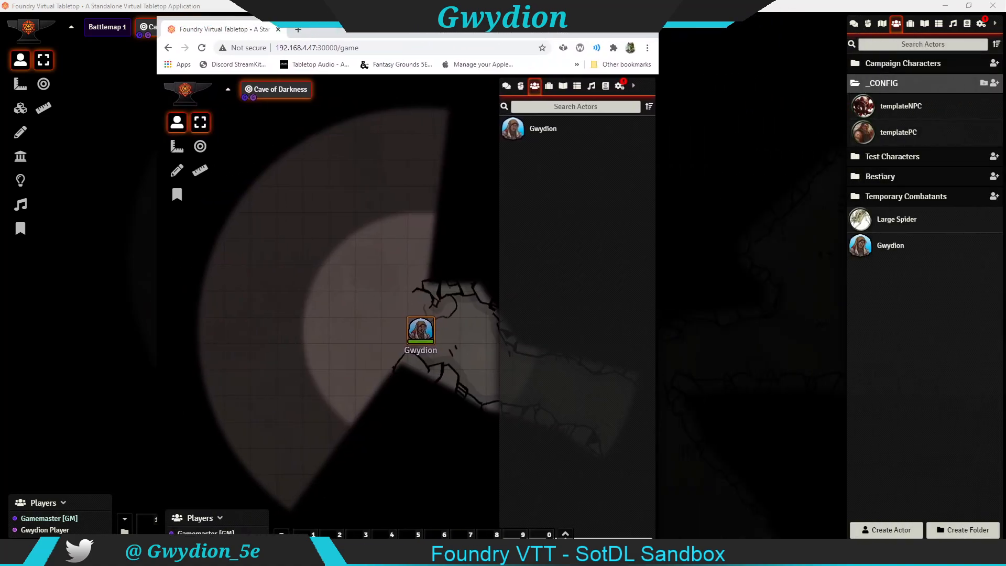
left_click(620, 30)
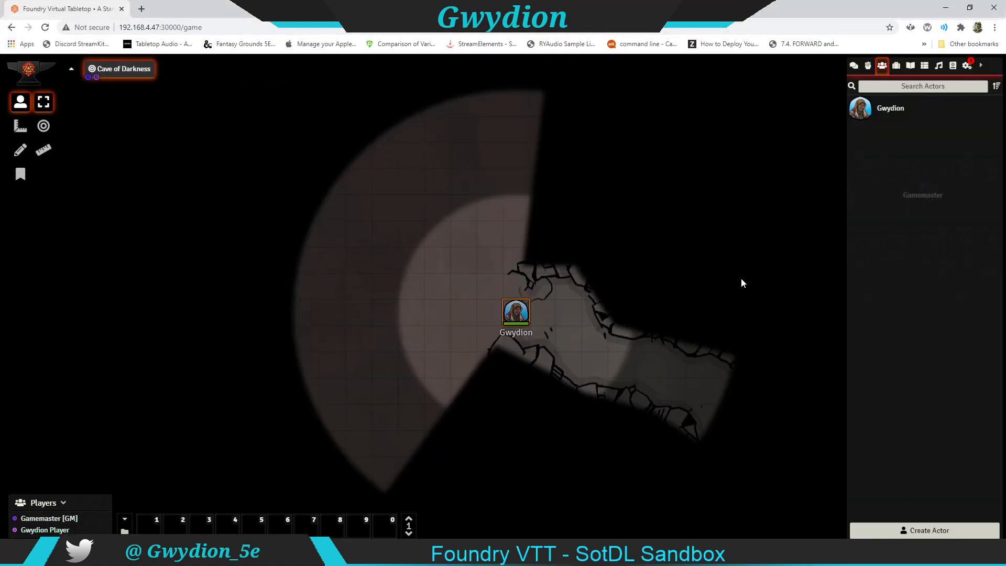
scroll(743, 277, "down", 1)
scroll(743, 276, "up", 2)
left_click_drag(757, 285, 539, 242)
left_click_drag(626, 241, 583, 245)
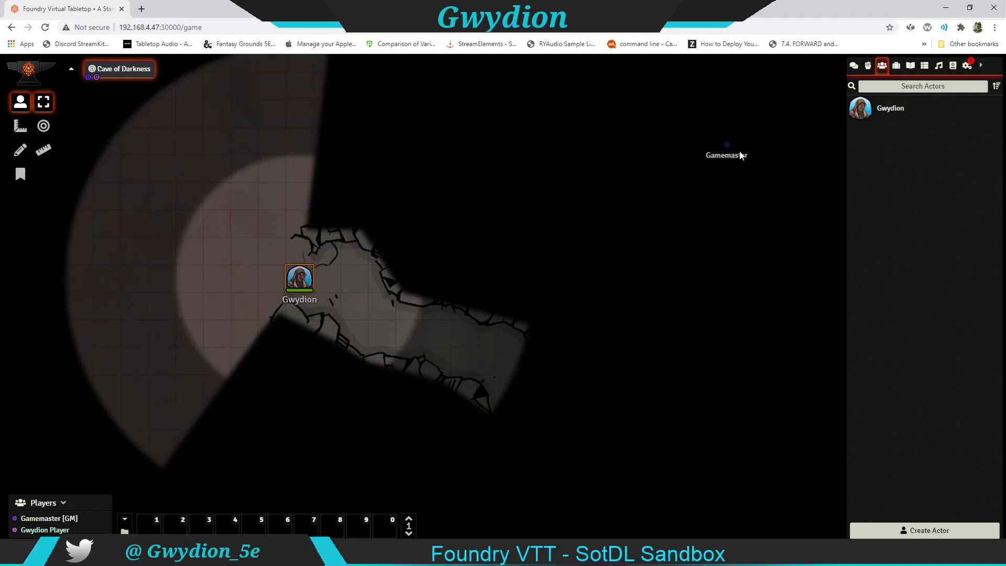
Move the character's token as the player from the cave entrance along the passage to the square beside the door.
left_click_drag(304, 283, 411, 339)
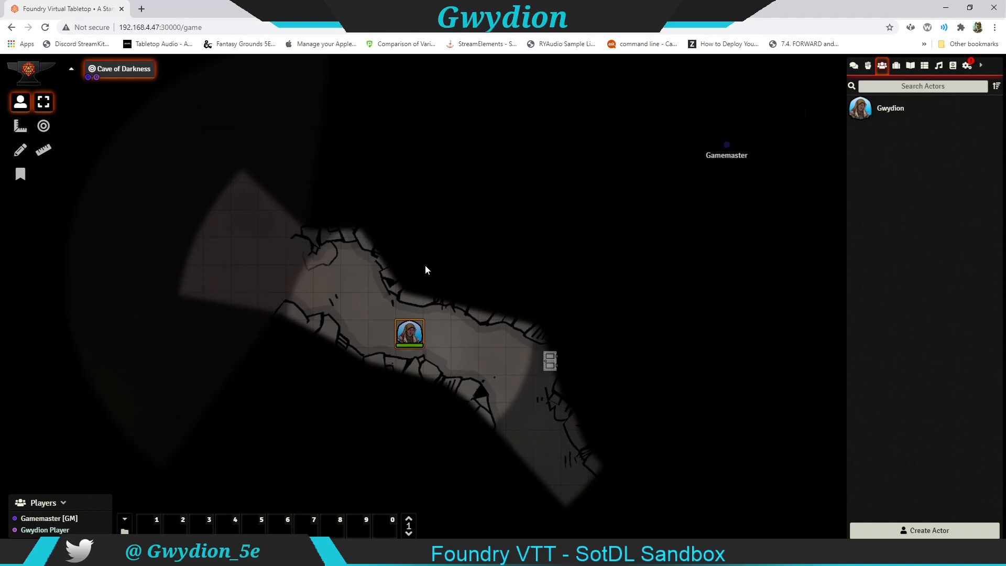
left_click_drag(414, 335, 475, 354)
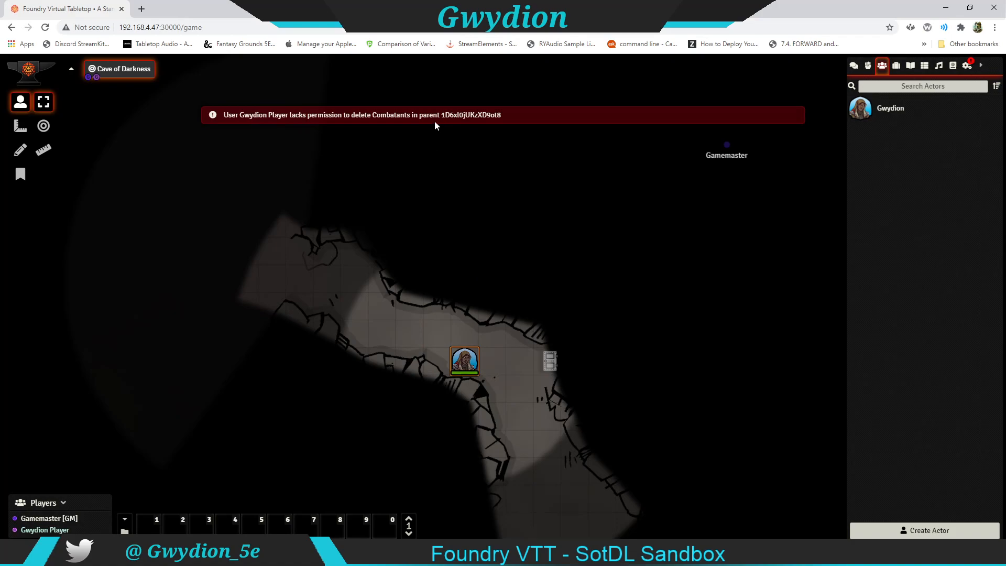
left_click_drag(687, 287, 533, 205)
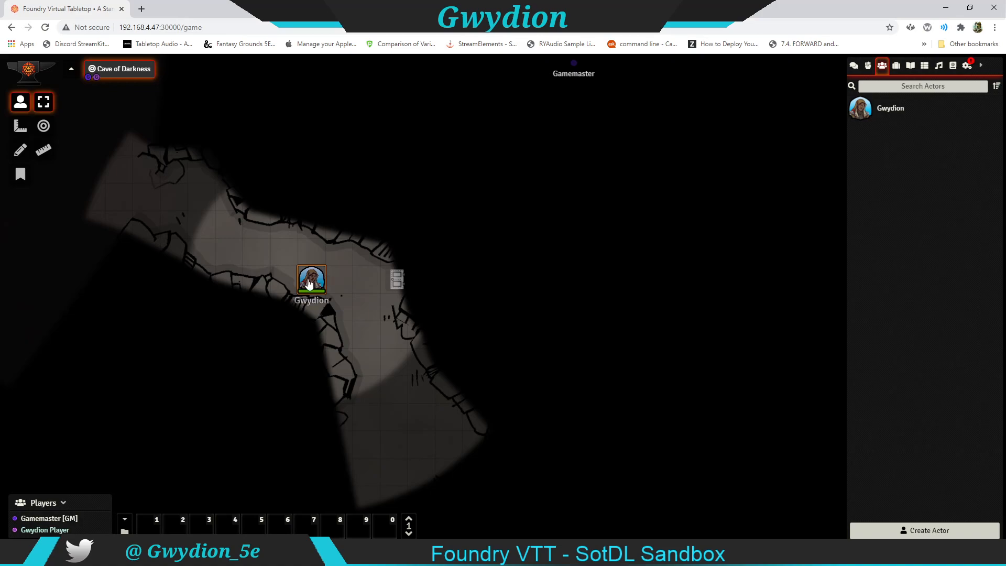
left_click_drag(312, 279, 371, 284)
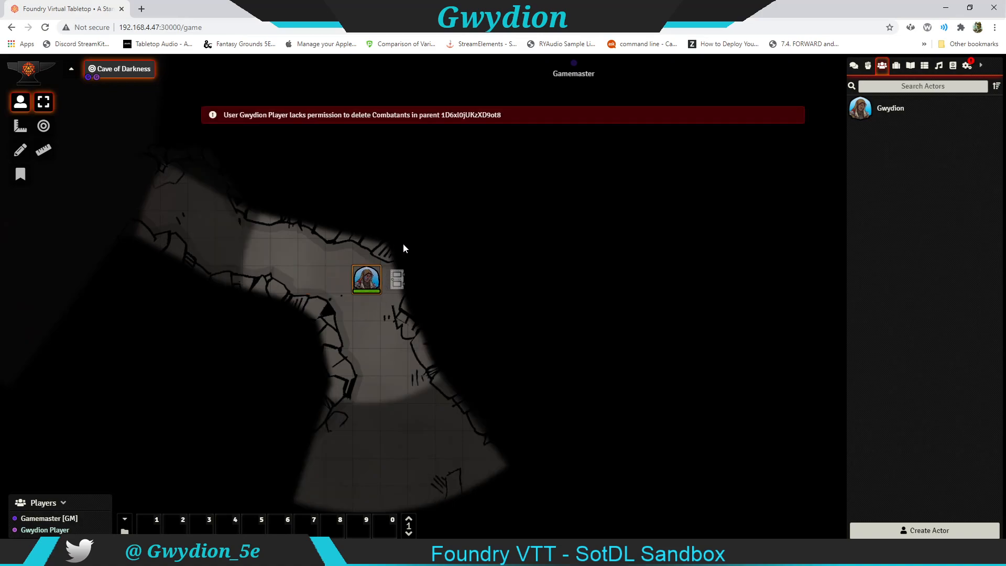
Open the door beside the character's token and move the token through to the passage beyond it.
left_click(397, 283)
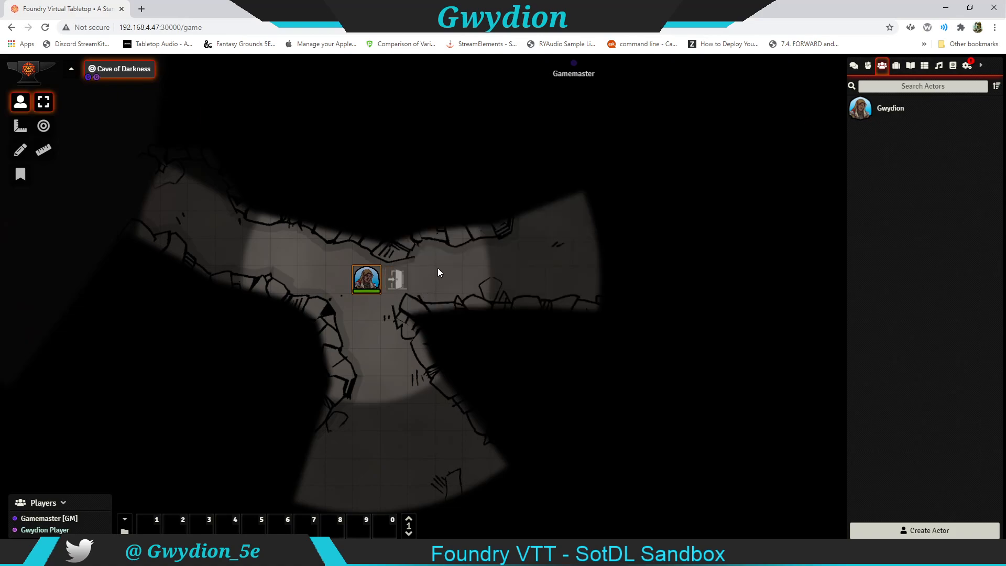
left_click_drag(528, 278, 421, 335)
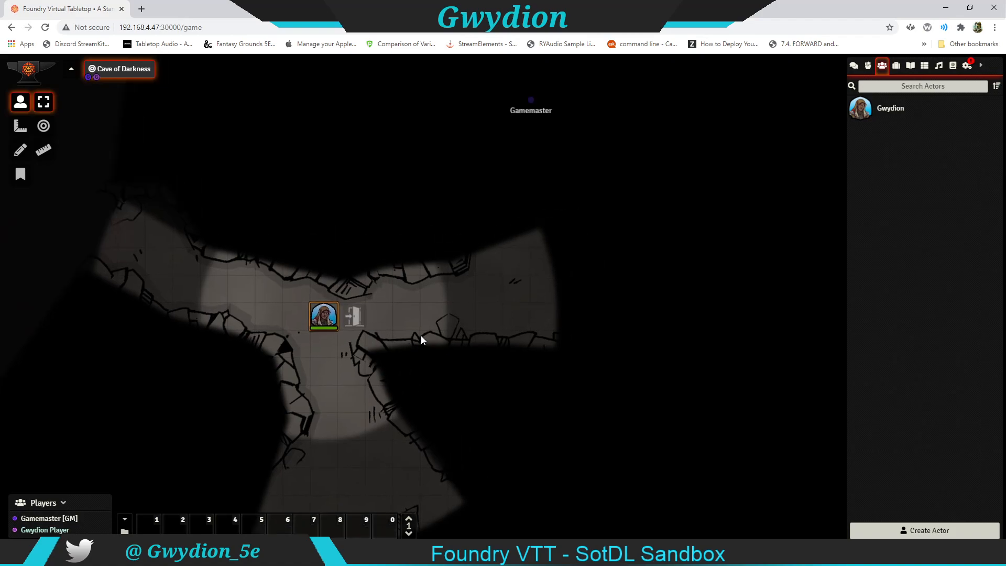
left_click_drag(264, 330, 351, 324)
left_click_drag(491, 302, 463, 314)
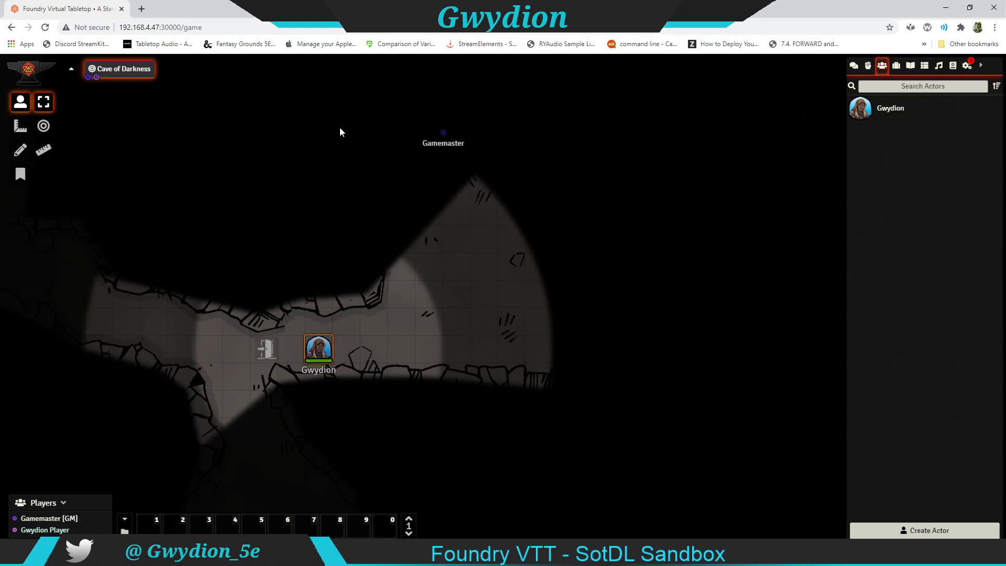
Move the character's token from the passage into the middle of the web-lined chamber.
left_click_drag(467, 301, 355, 296)
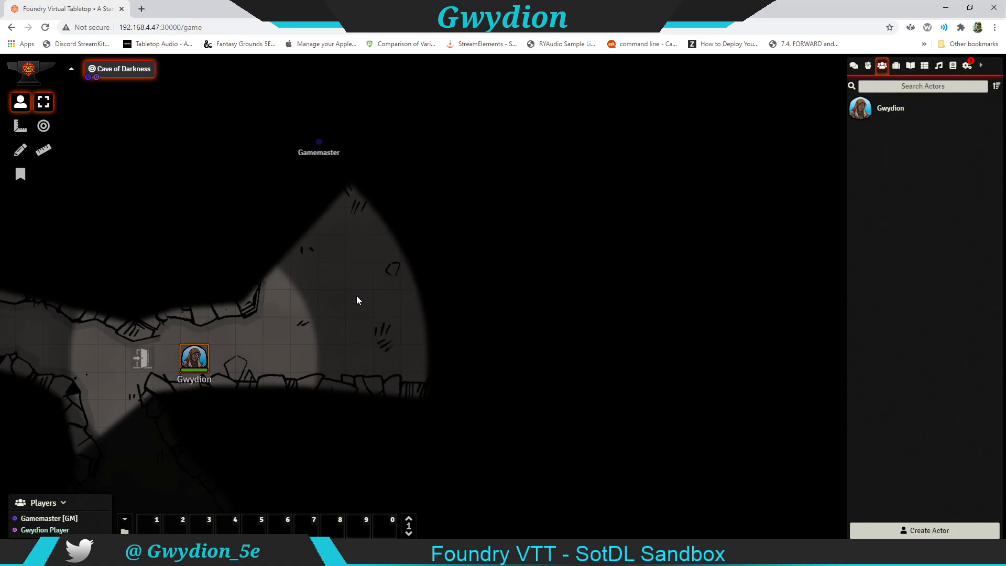
left_click_drag(195, 360, 359, 319)
left_click_drag(461, 273, 454, 343)
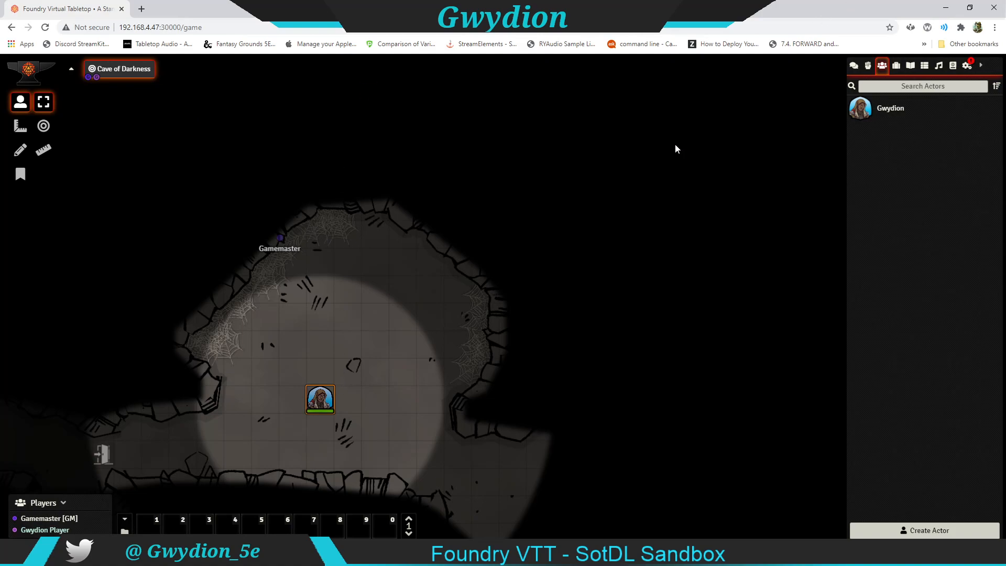
In the Gamemaster's session, reveal the hidden spider token in the chamber and move it to two squares from the character's token.
left_click_drag(681, 8, 1005, 118)
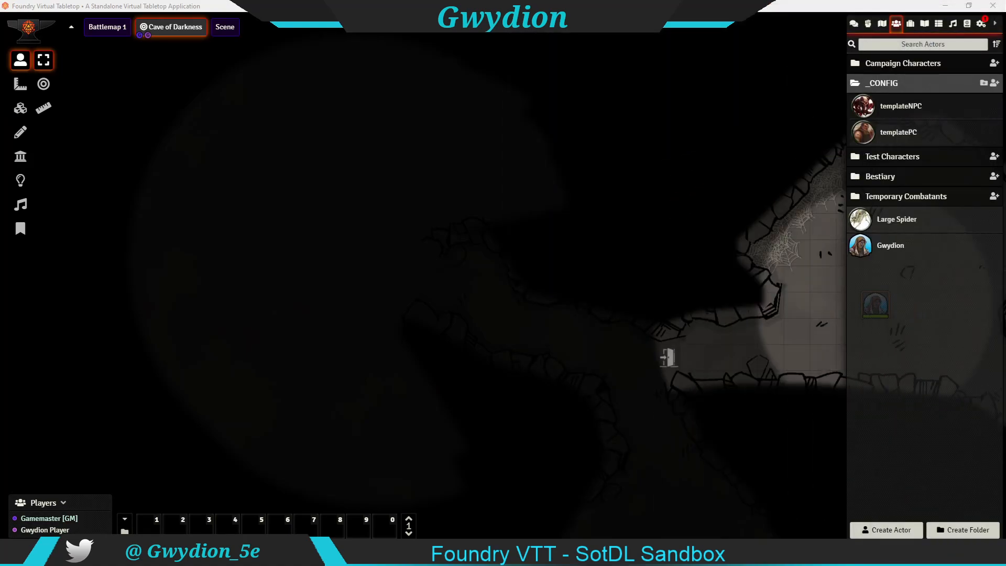
left_click(711, 214)
left_click_drag(487, 218, 281, 235)
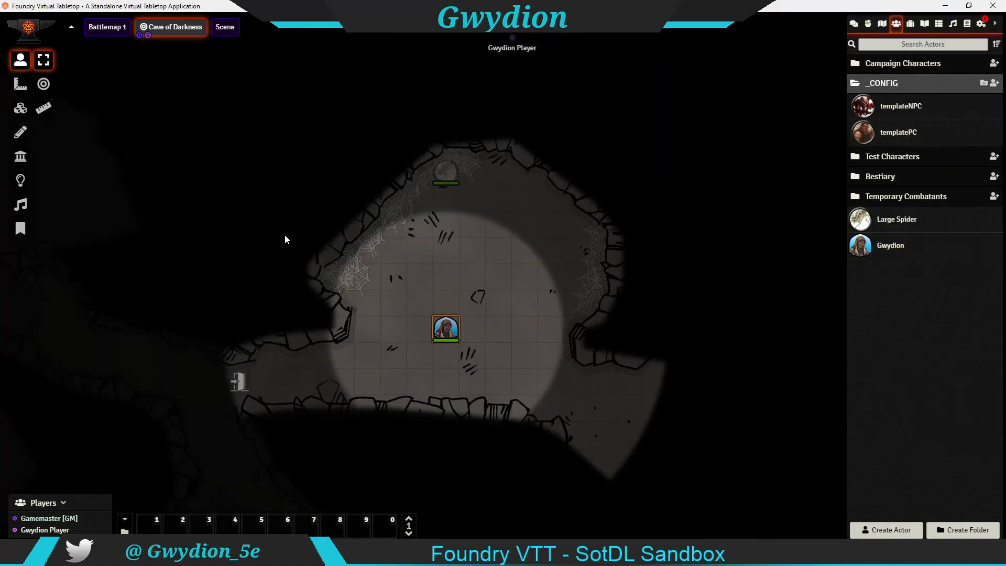
right_click(449, 174)
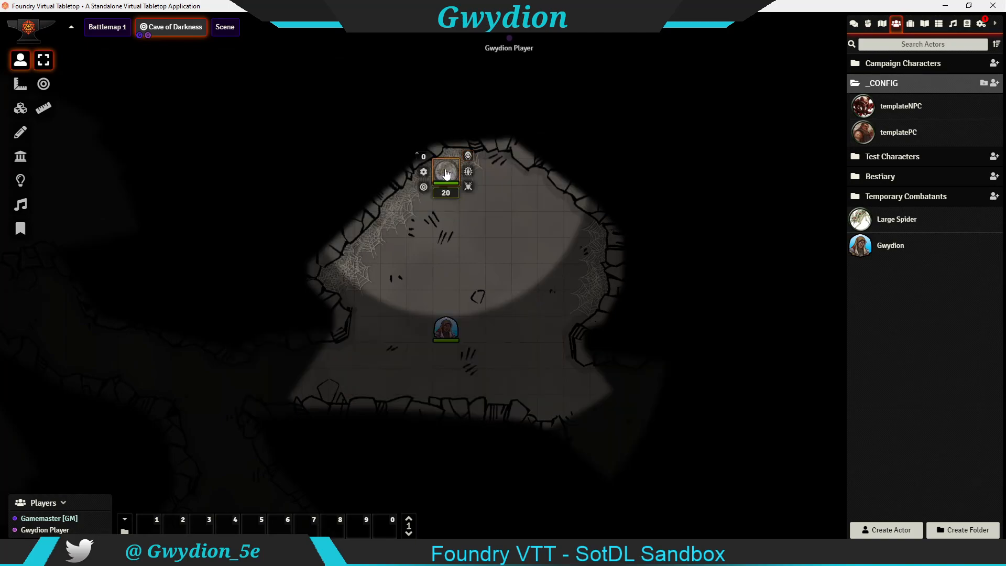
left_click(468, 156)
left_click_drag(452, 180, 444, 265)
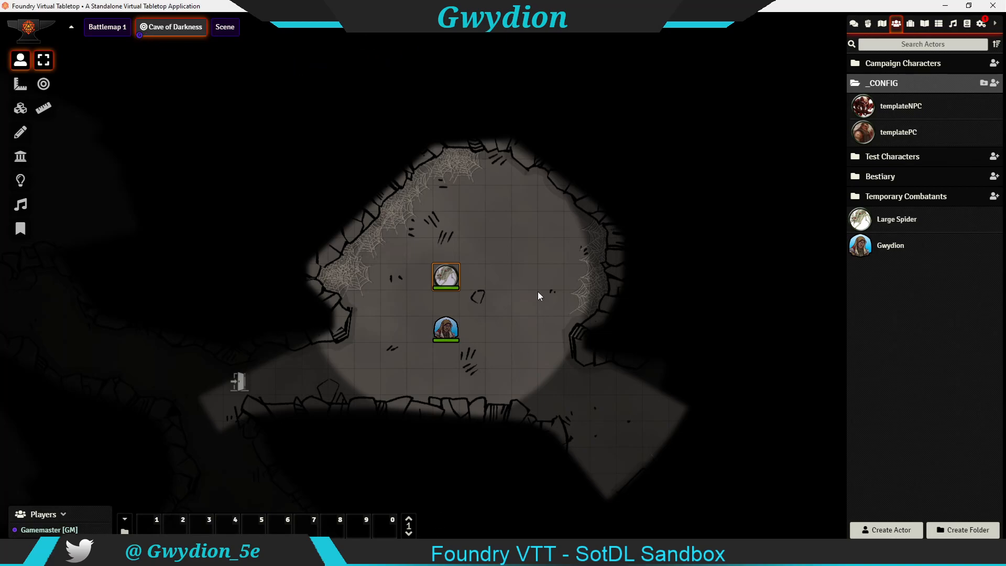
Open the spider token's configuration and check its resource bar and vision settings.
scroll(538, 296, "up", 5)
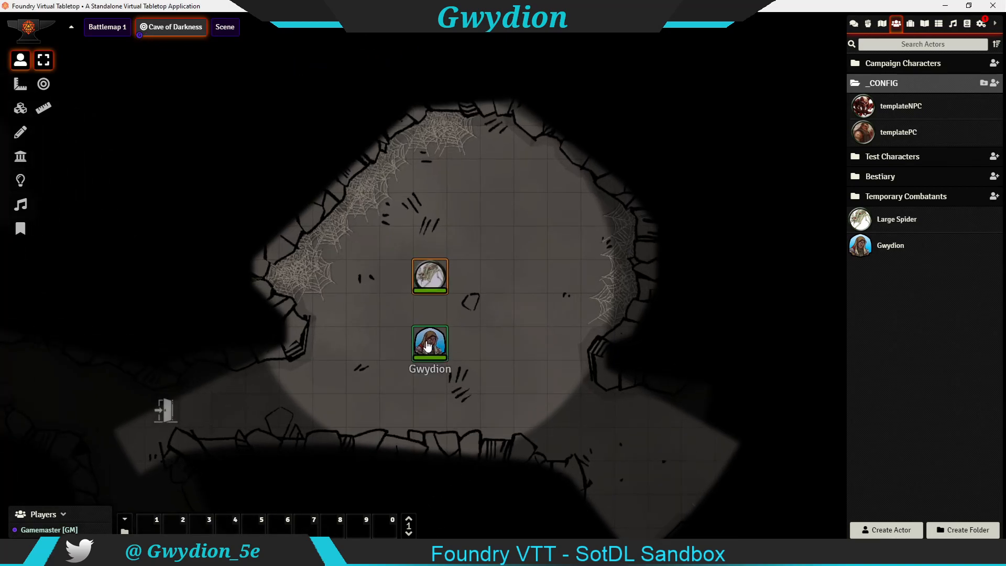
right_click(431, 277)
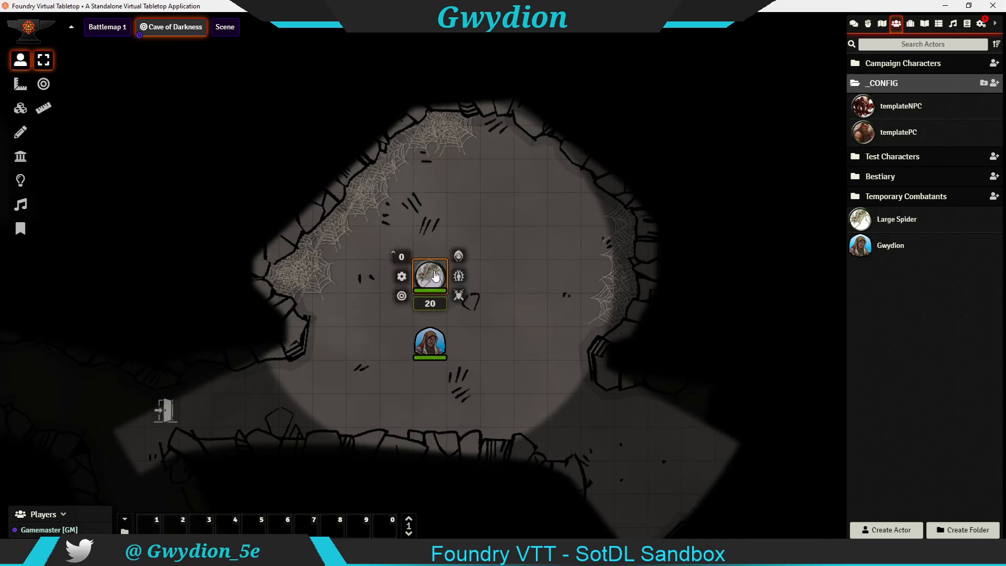
left_click(402, 277)
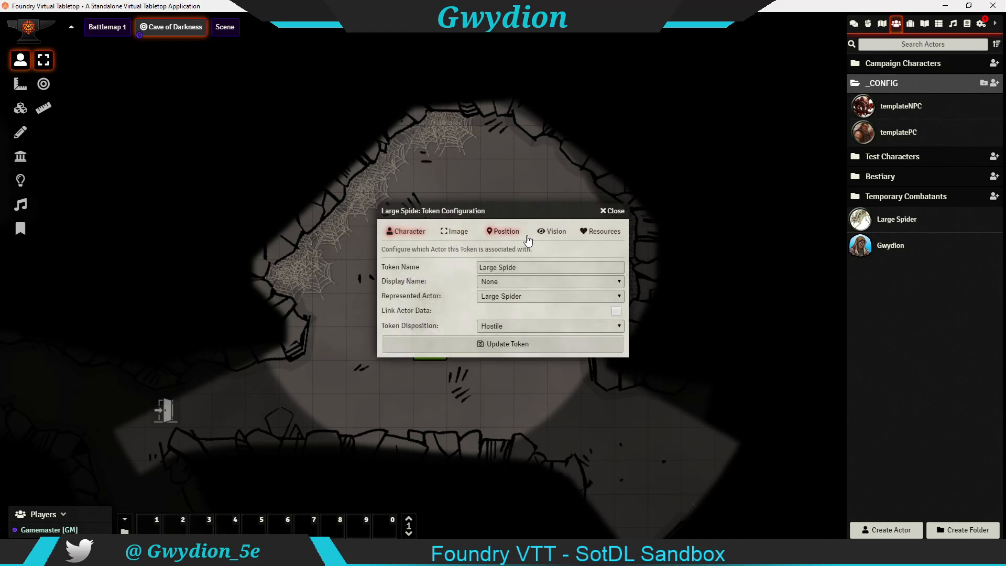
left_click(529, 269)
type("r")
left_click(600, 232)
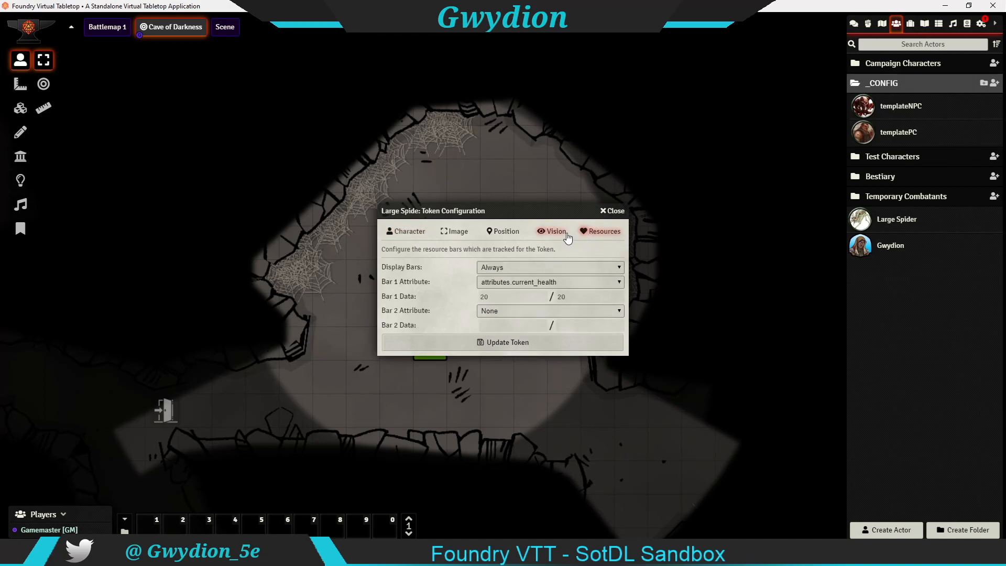
left_click(553, 234)
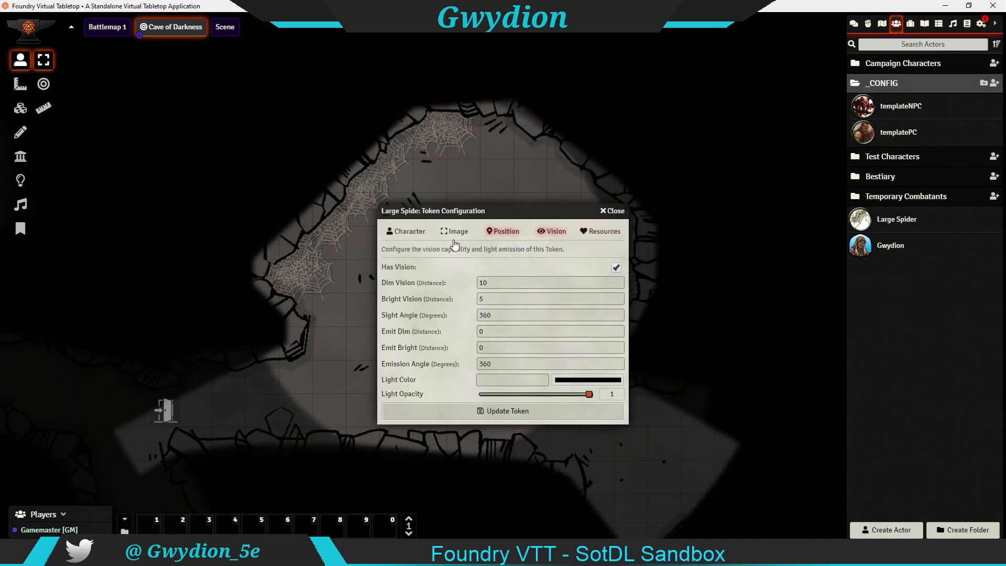
Correct the spider token's name to Large Spider, set its name display to Hover, and update the token.
left_click(412, 233)
left_click(539, 267)
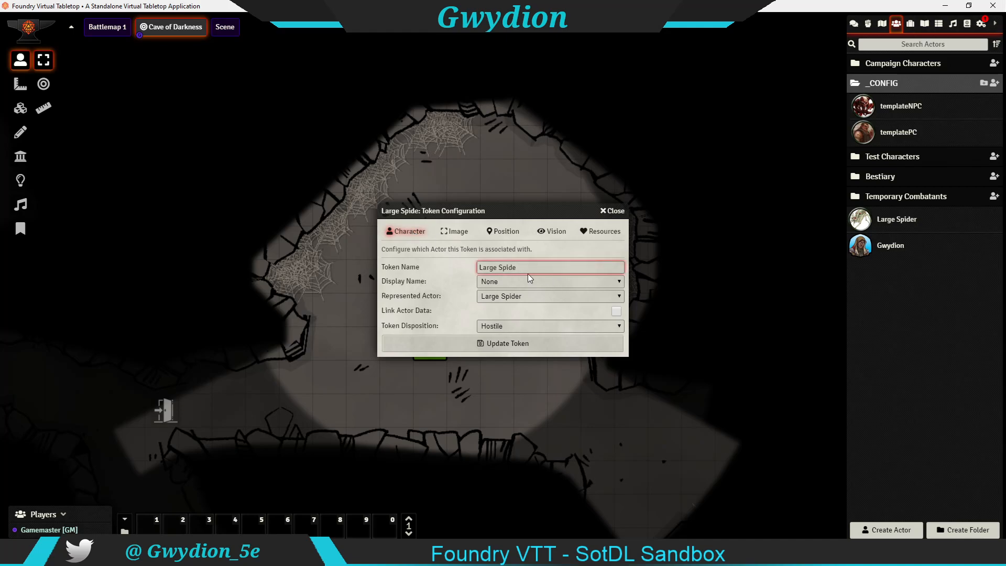
type("r")
left_click(548, 281)
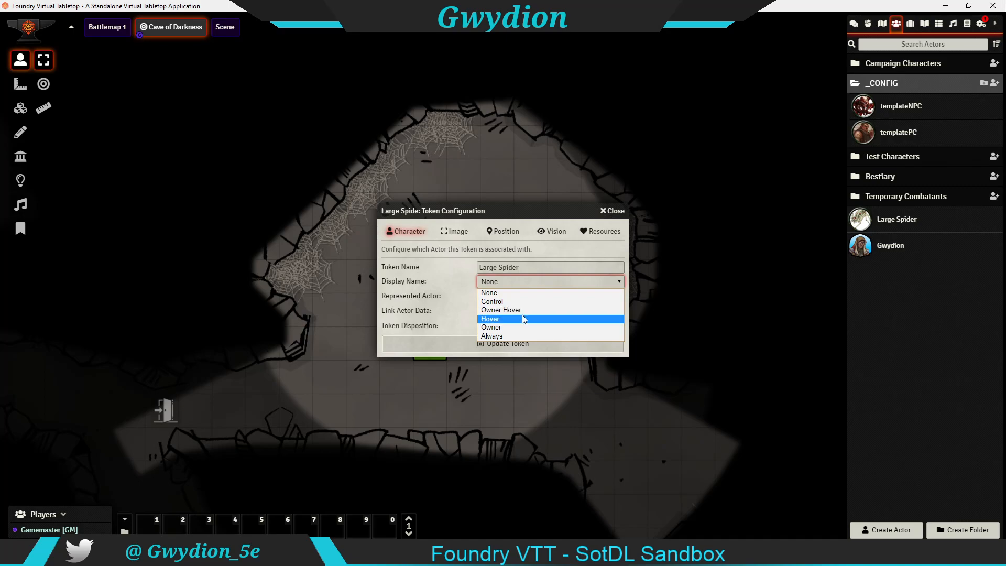
left_click(526, 320)
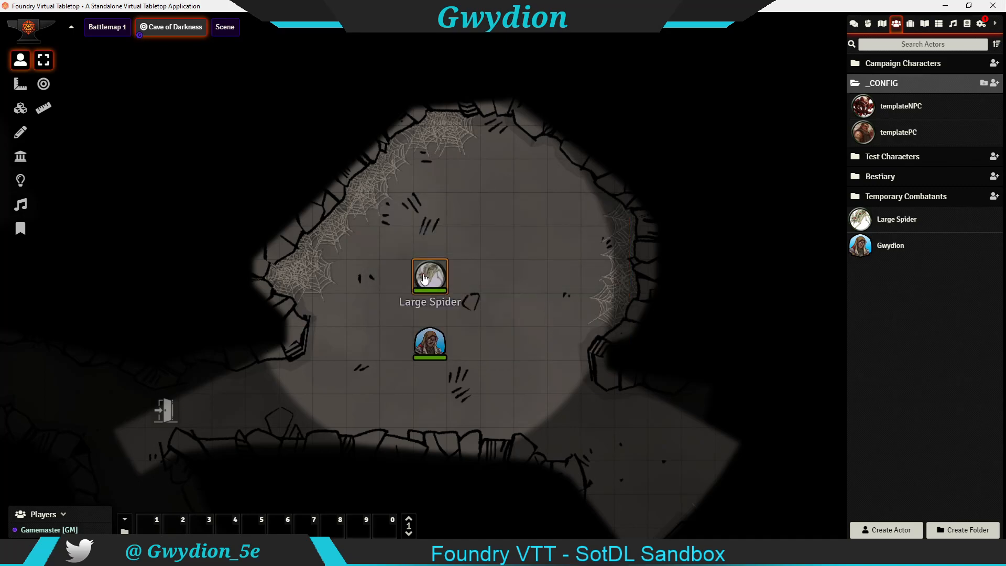
Select the spider and character tokens together, add both to combat, and show the combat tracker.
right_click(426, 273)
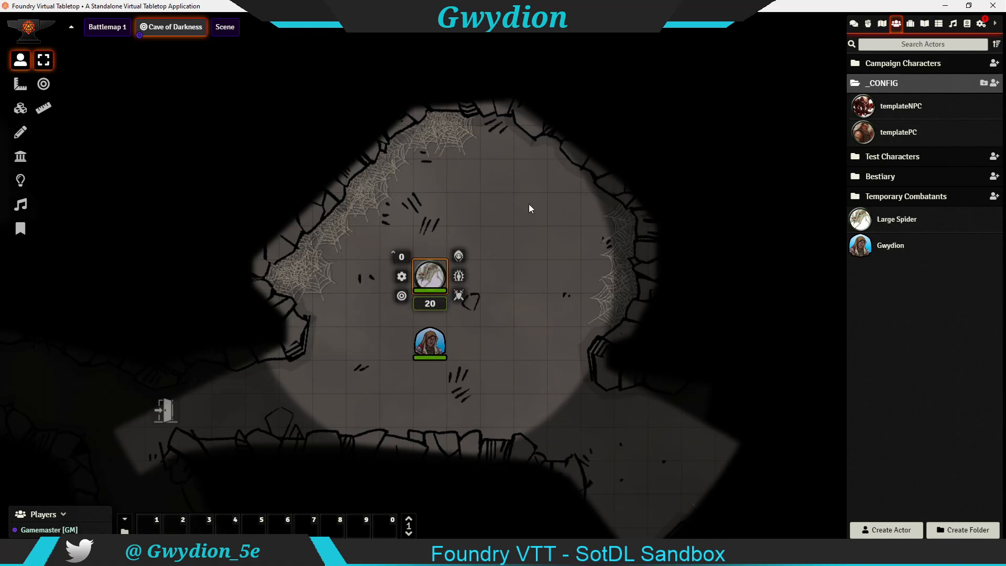
left_click_drag(355, 217, 490, 388)
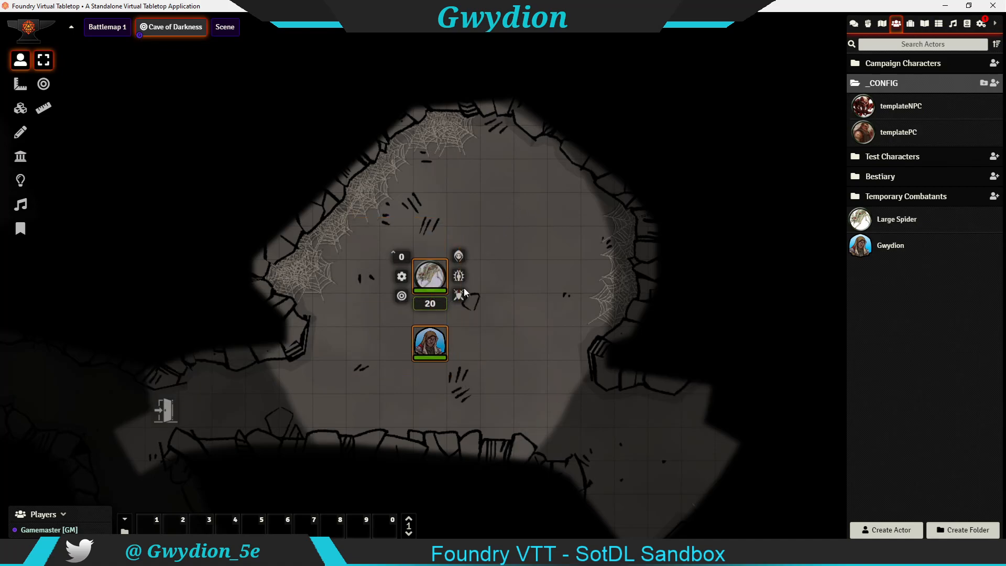
right_click(435, 280)
right_click(436, 280)
left_click(459, 296)
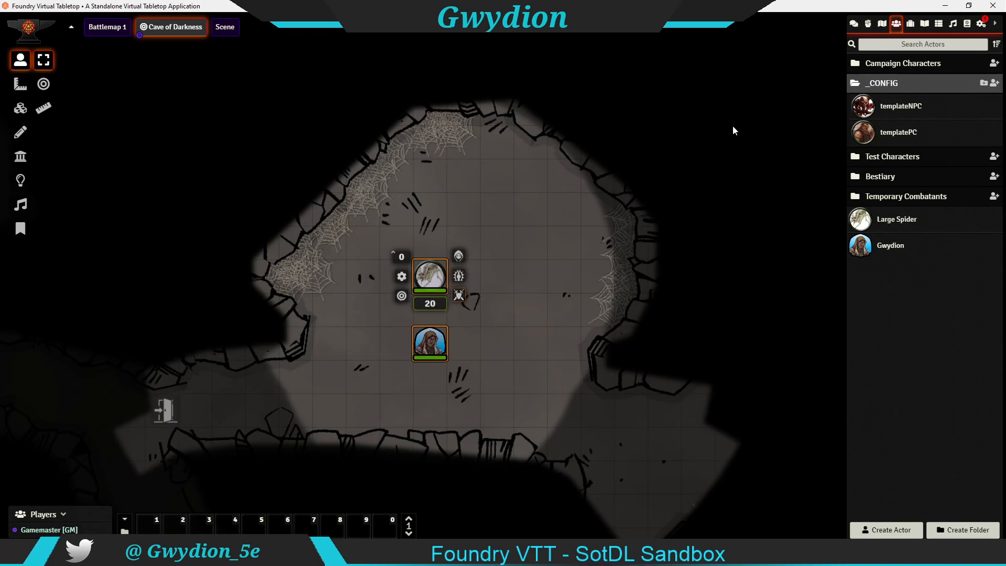
left_click(867, 25)
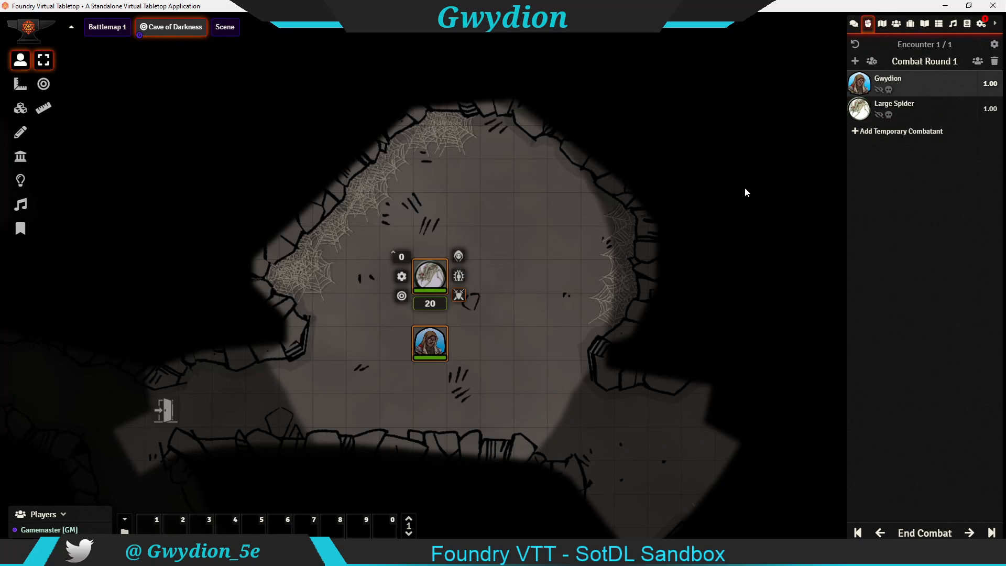
Reselect both tokens, remove them from the current combat encounter, and add them back.
left_click(442, 344)
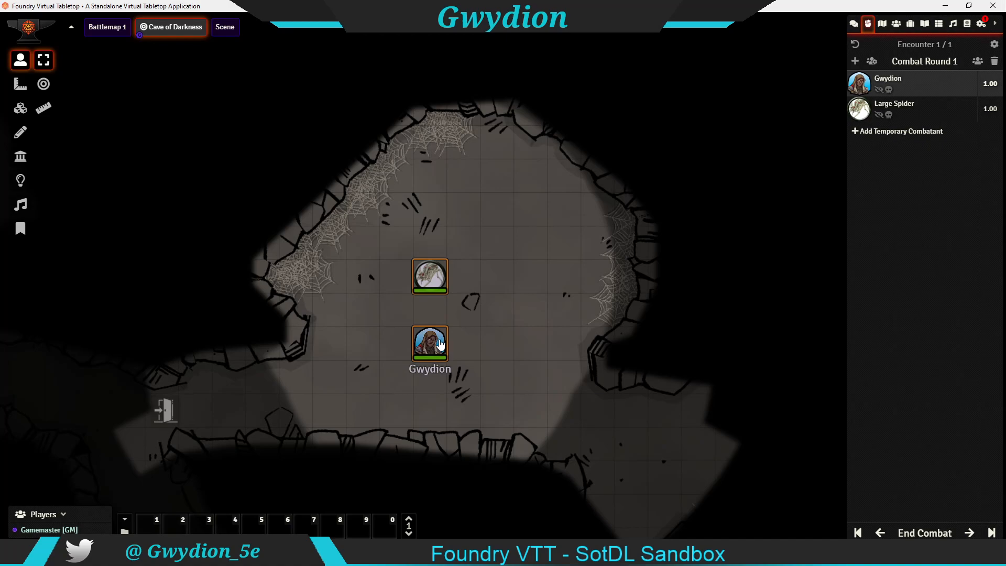
right_click(440, 344)
right_click(440, 344)
left_click_drag(539, 236, 405, 219)
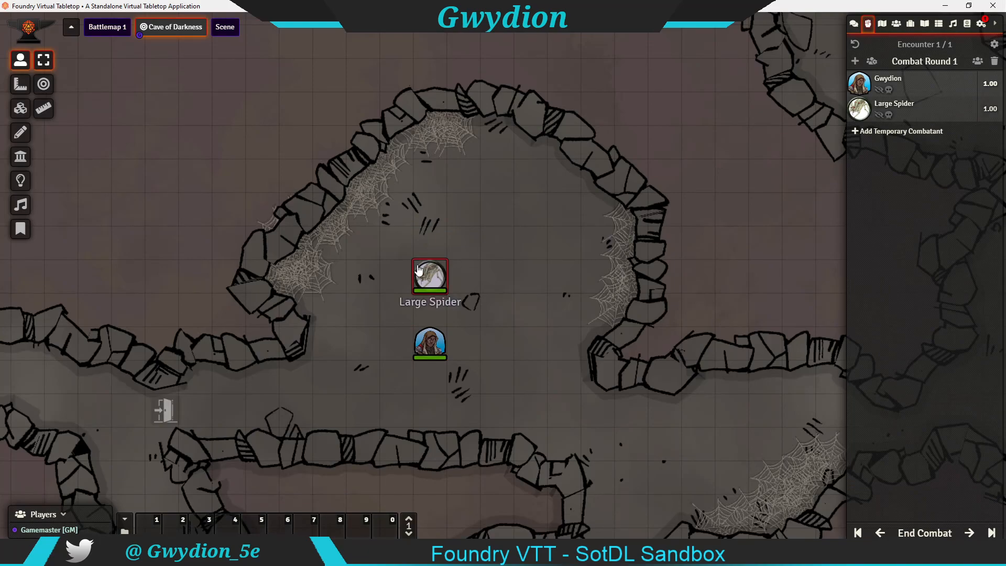
left_click(433, 283)
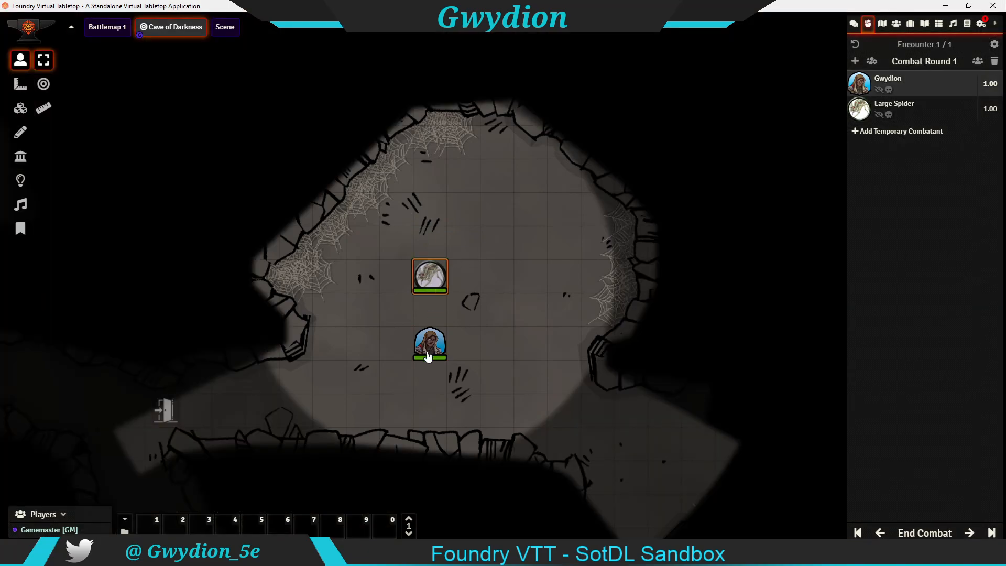
left_click(428, 354, "shift")
right_click(428, 354)
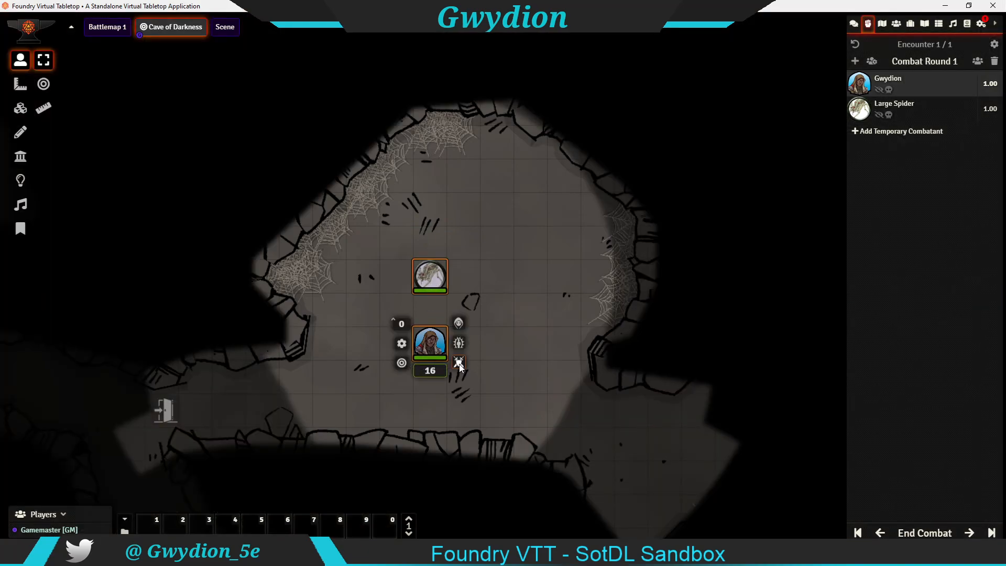
left_click(458, 362)
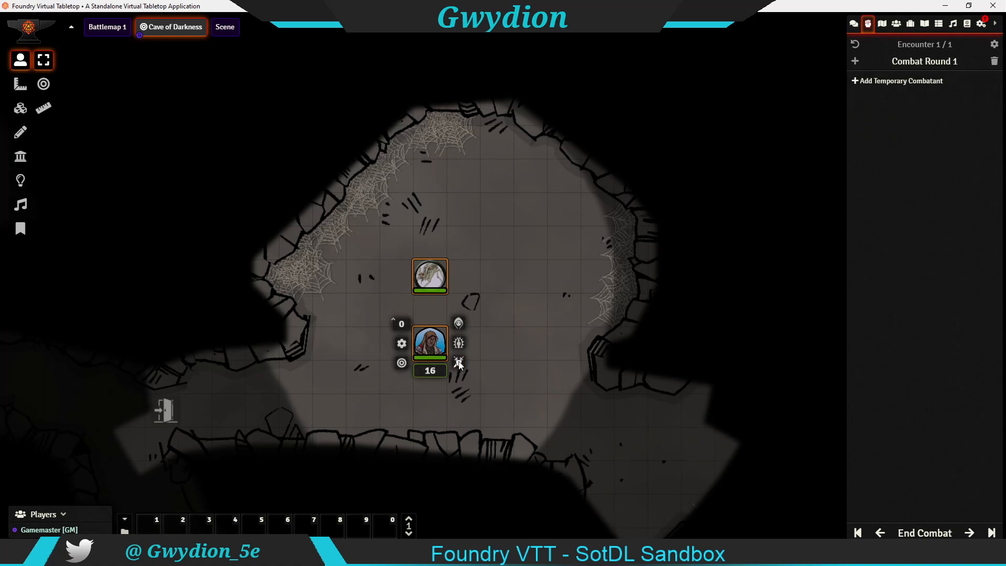
left_click(459, 365)
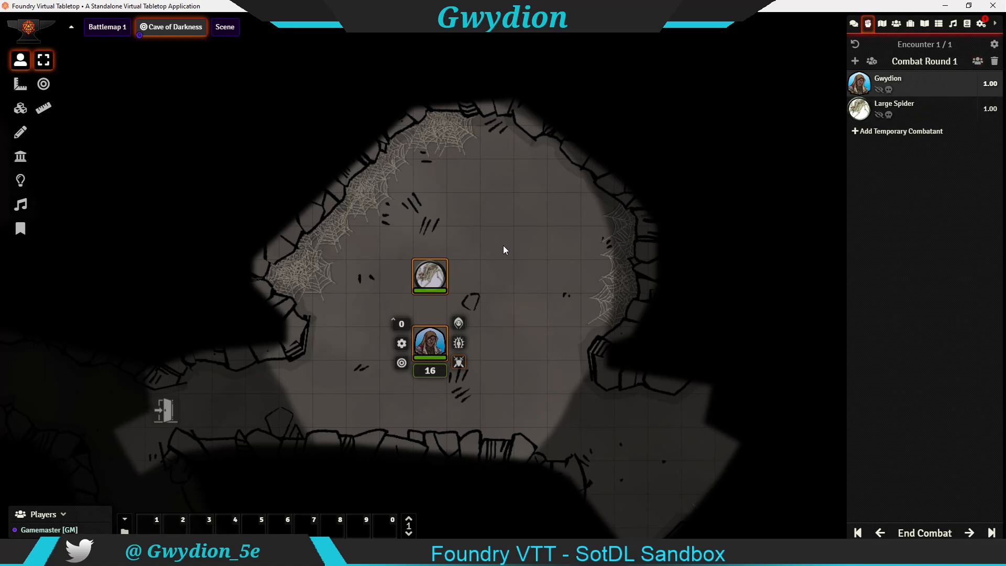
End the current combat encounter and add both selected tokens to a new one.
left_click(516, 295)
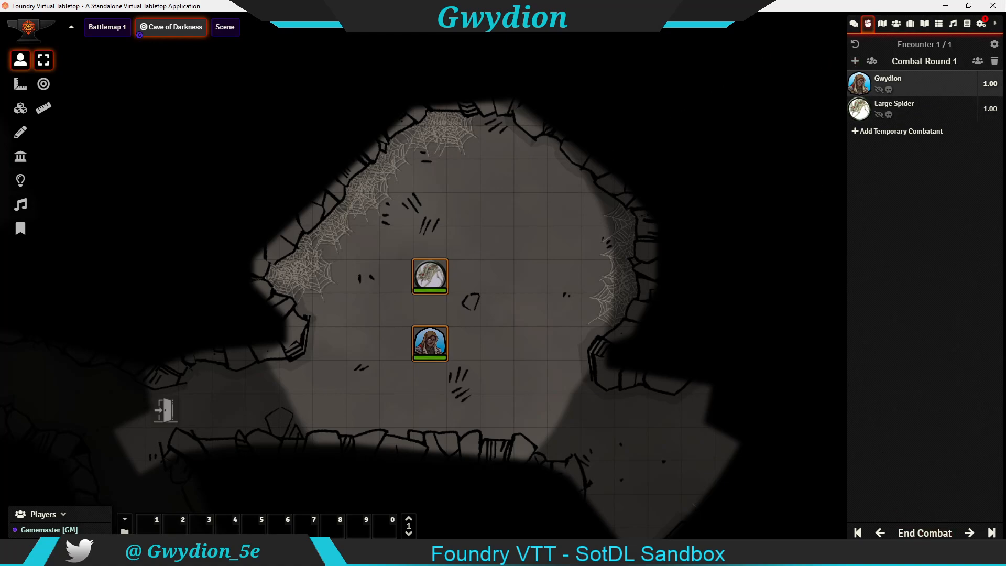
left_click(920, 534)
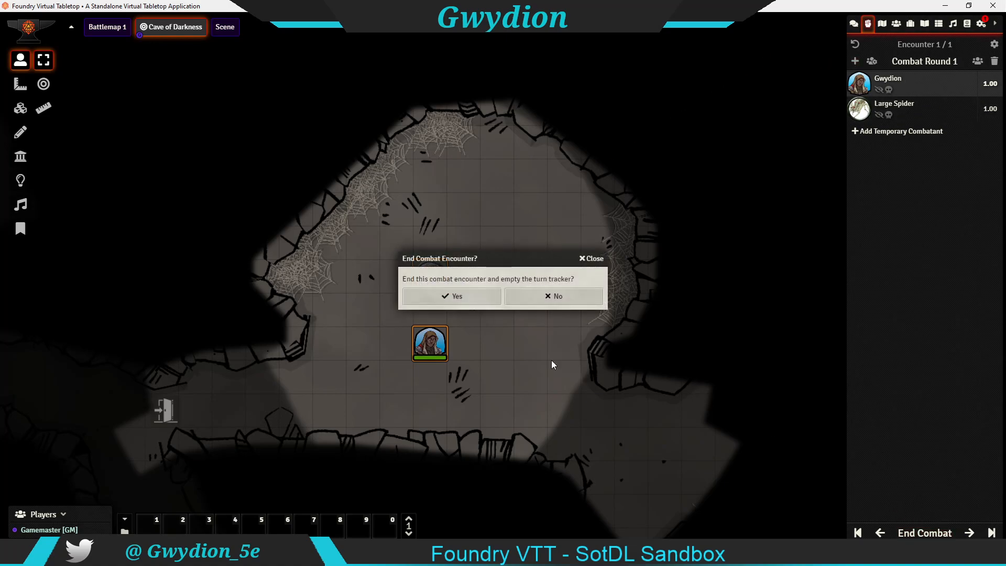
left_click(456, 296)
right_click(431, 280)
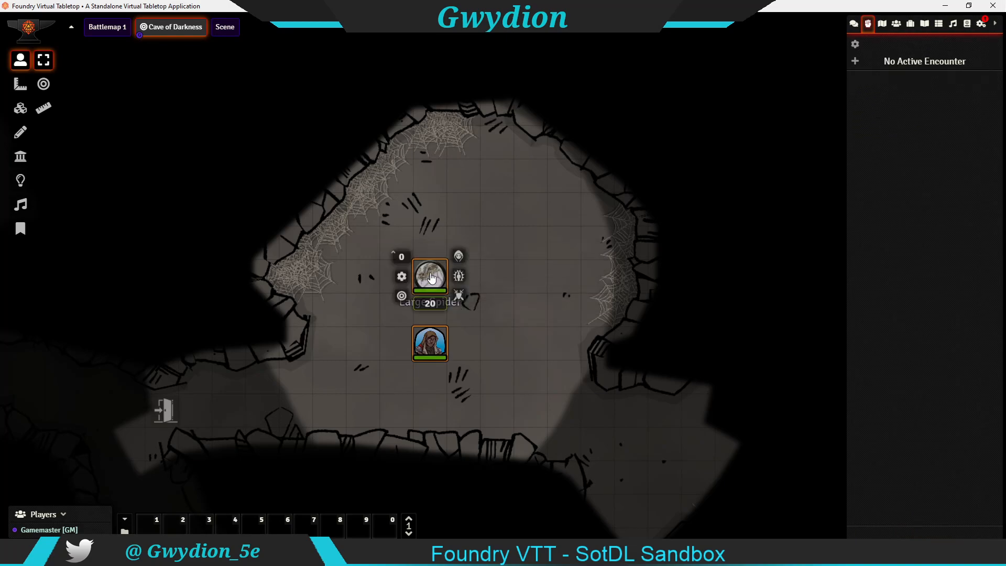
left_click(459, 296)
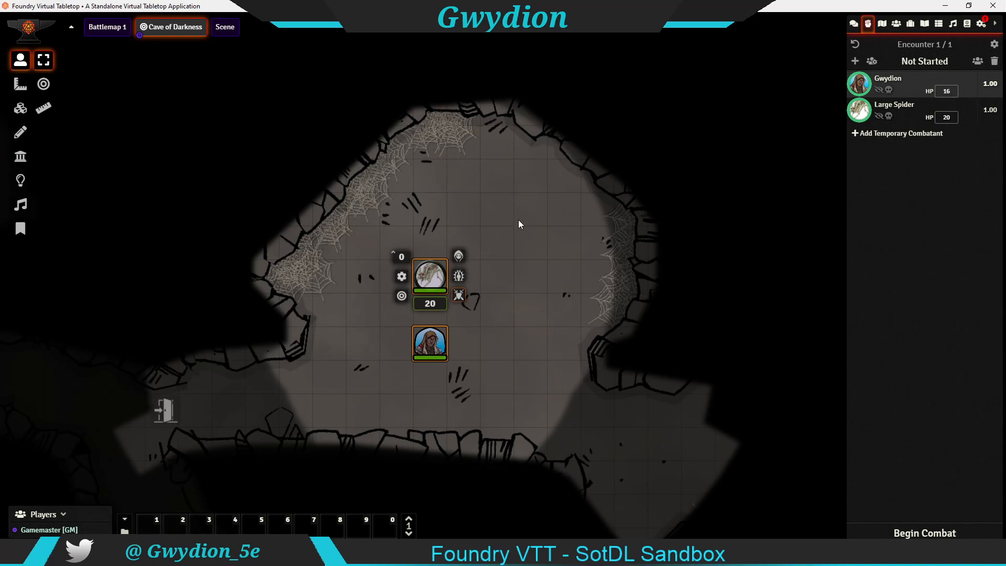
left_click(509, 247)
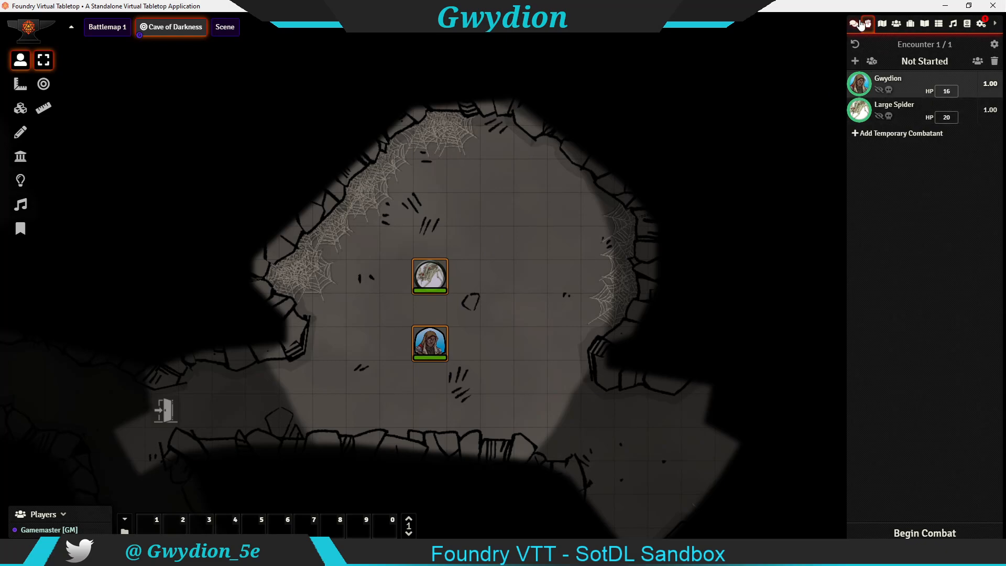
Roll a Fast Turn for the Large Spider from the main page of its sheet, and close the sheet.
double_click(431, 278)
left_click(498, 204)
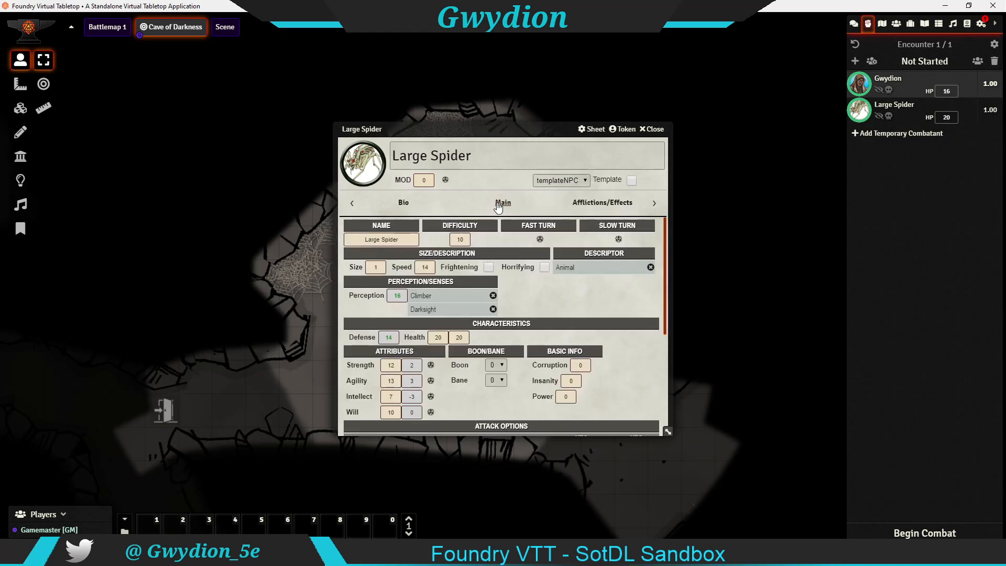
left_click(540, 239)
left_click(540, 239)
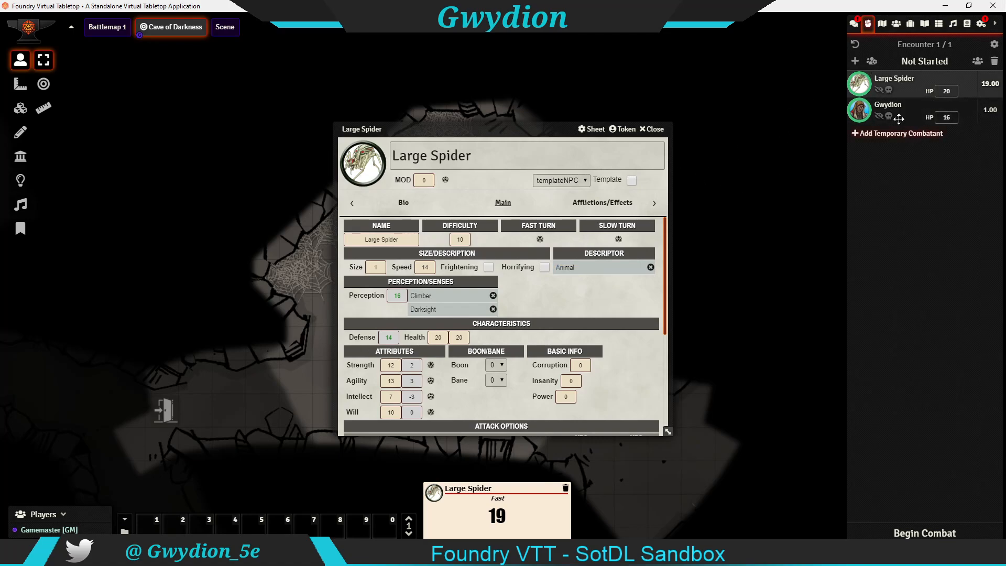
left_click(655, 129)
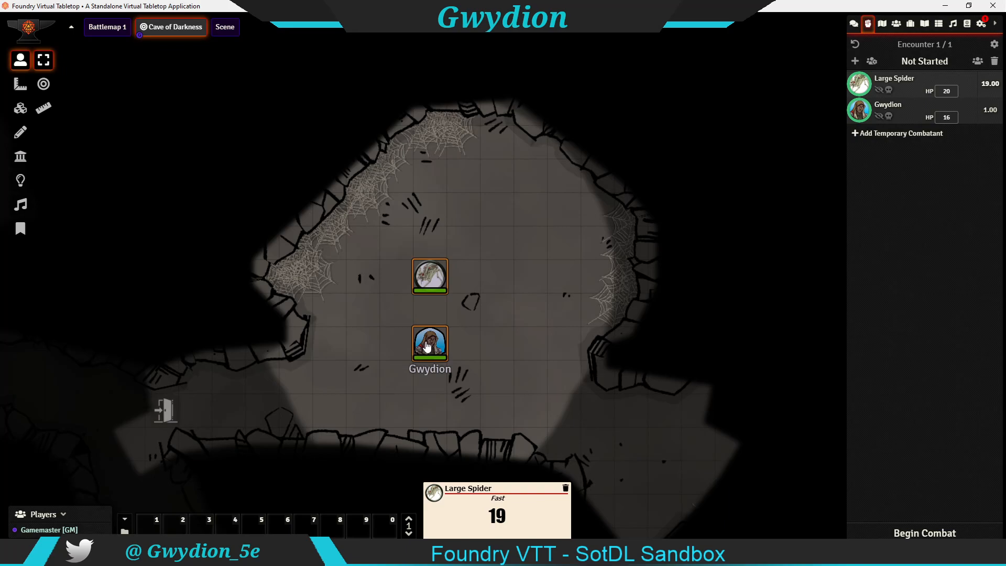
Roll a Fast Turn for the priest character from the main page of the character's sheet, and close the sheet.
double_click(428, 346)
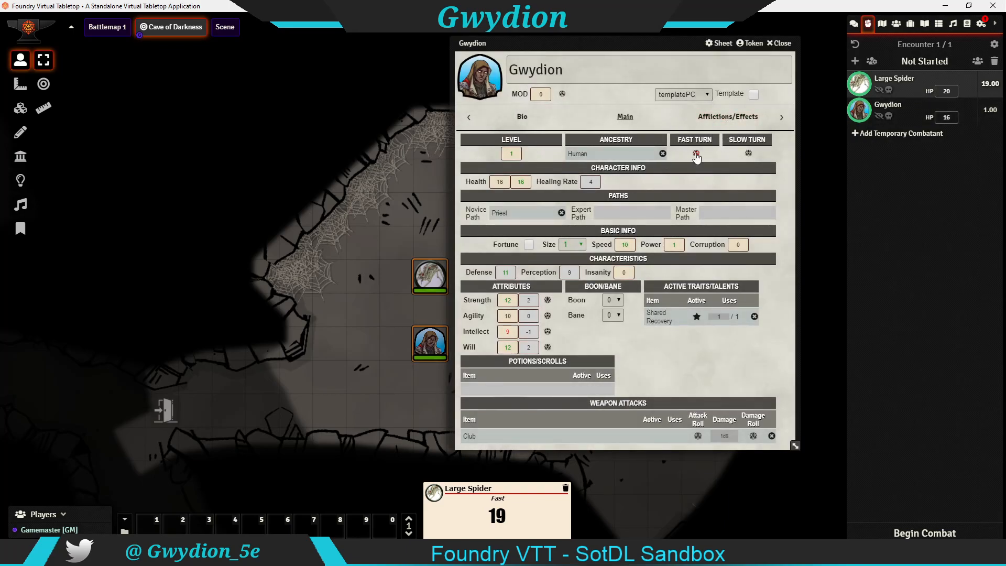
left_click(697, 154)
key("Escape")
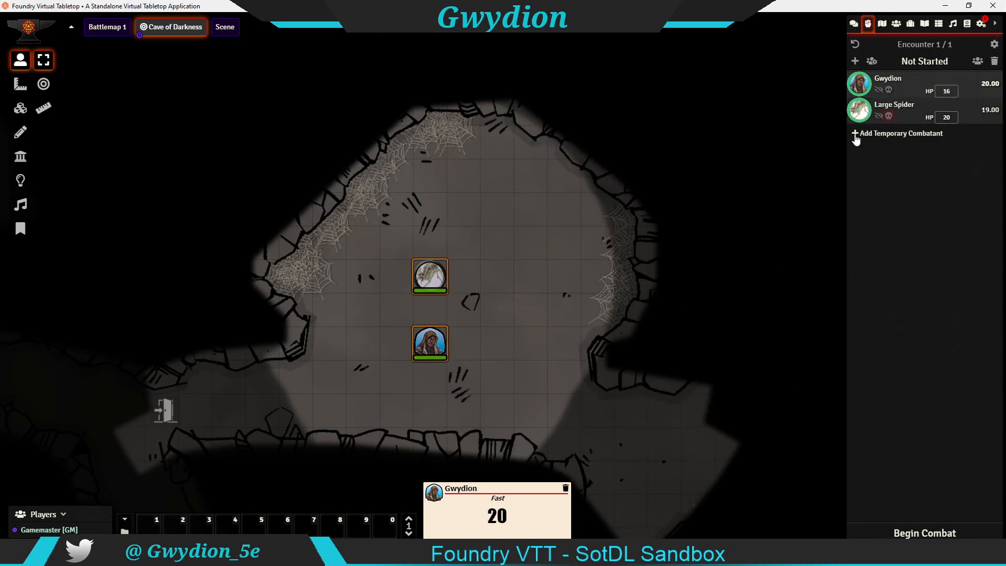
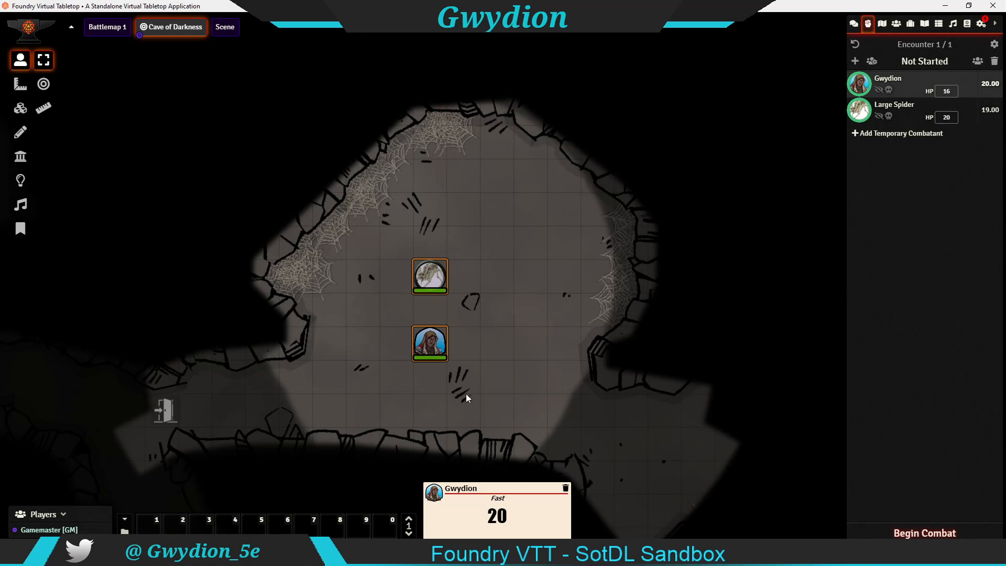
Check the Large Spider's token controls and begin the combat encounter.
right_click(429, 276)
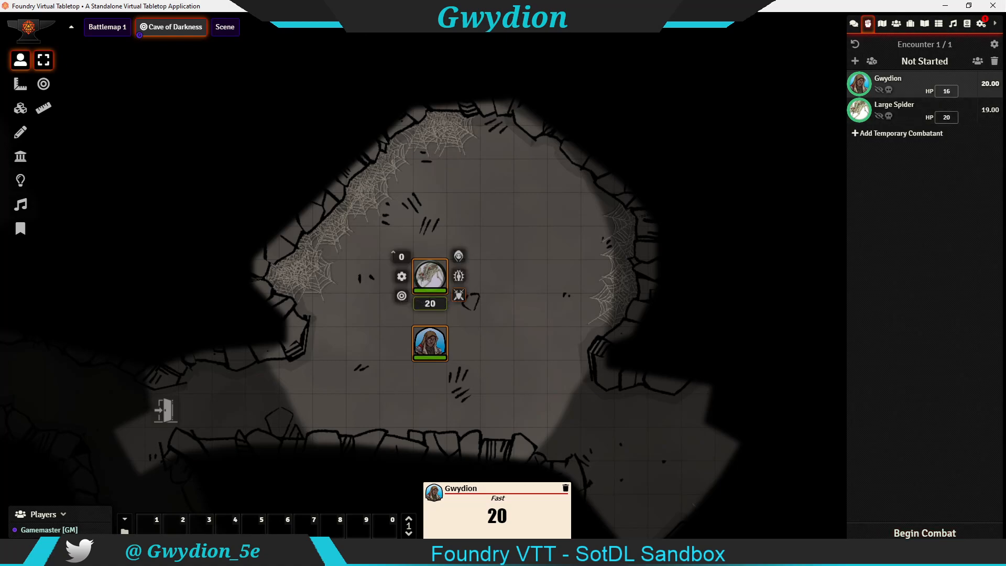
left_click(530, 263)
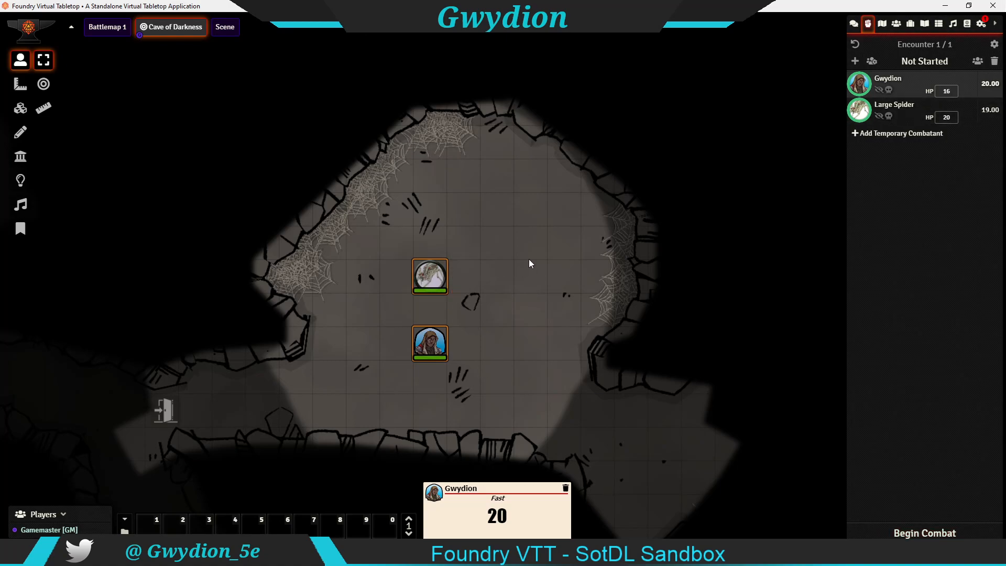
left_click(915, 533)
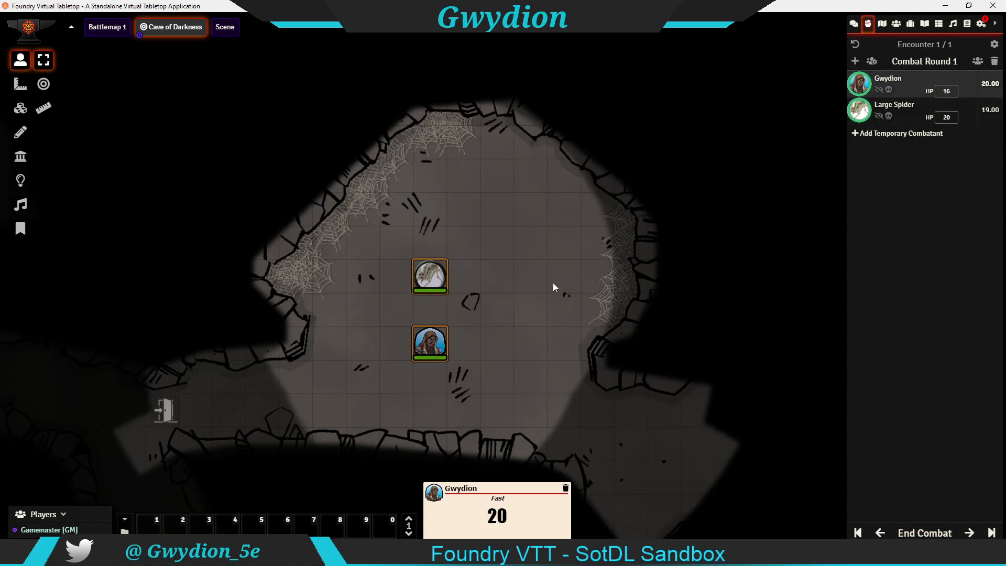
right_click(433, 284)
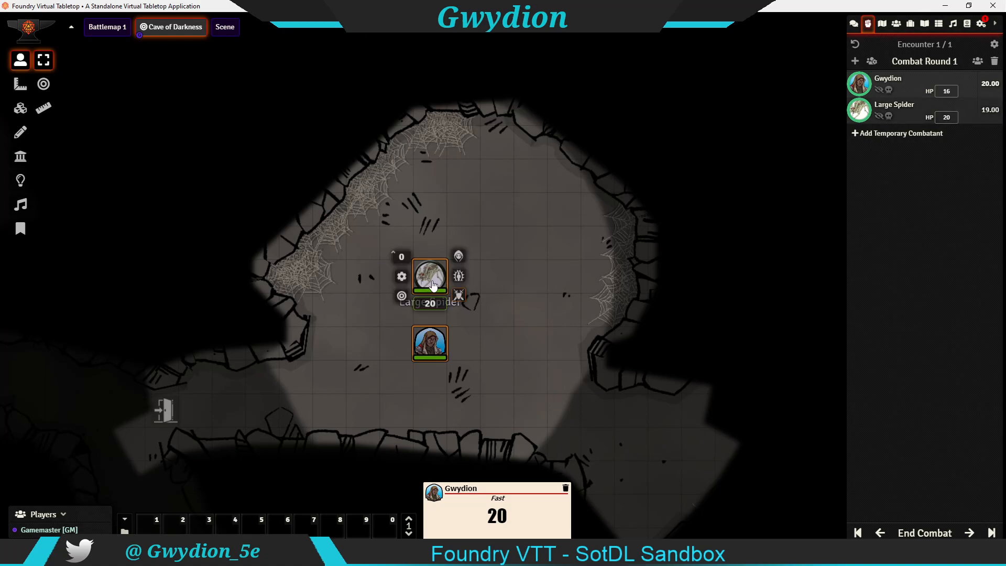
left_click(448, 345)
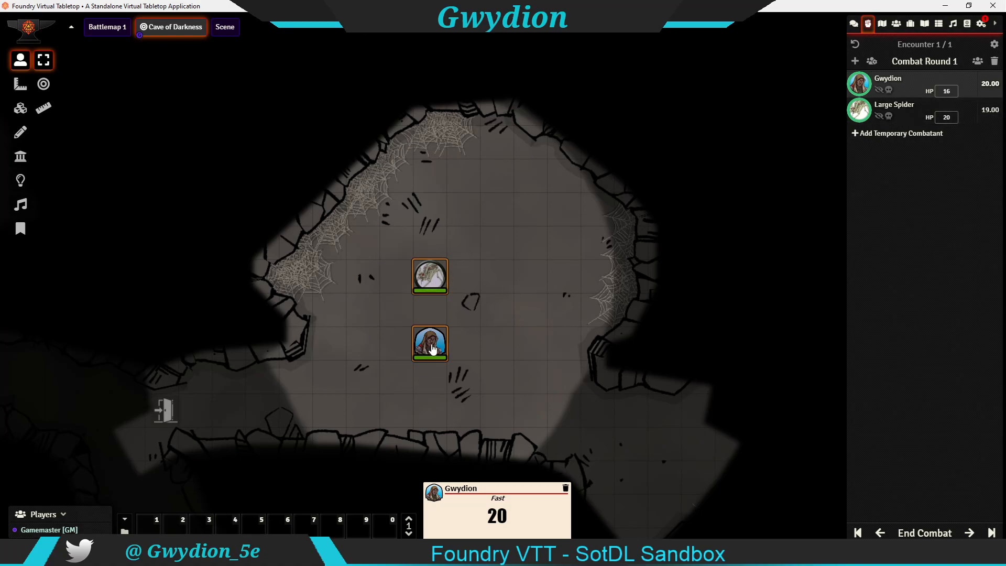
double_click(433, 348)
key("Escape")
Activate target selection and target the Large Spider, and open and close the priest's sheet.
left_click(44, 84)
left_click(428, 273)
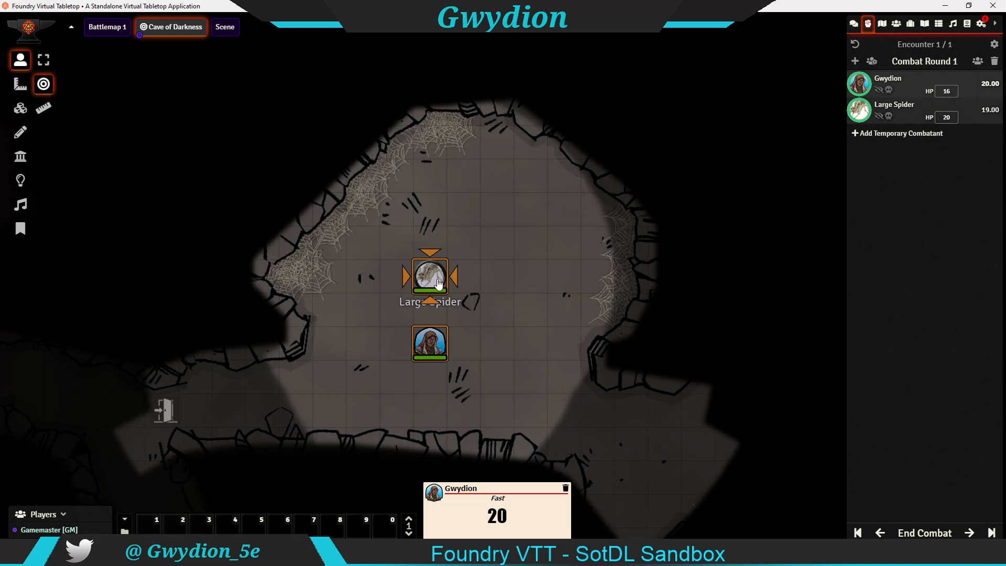
double_click(428, 346)
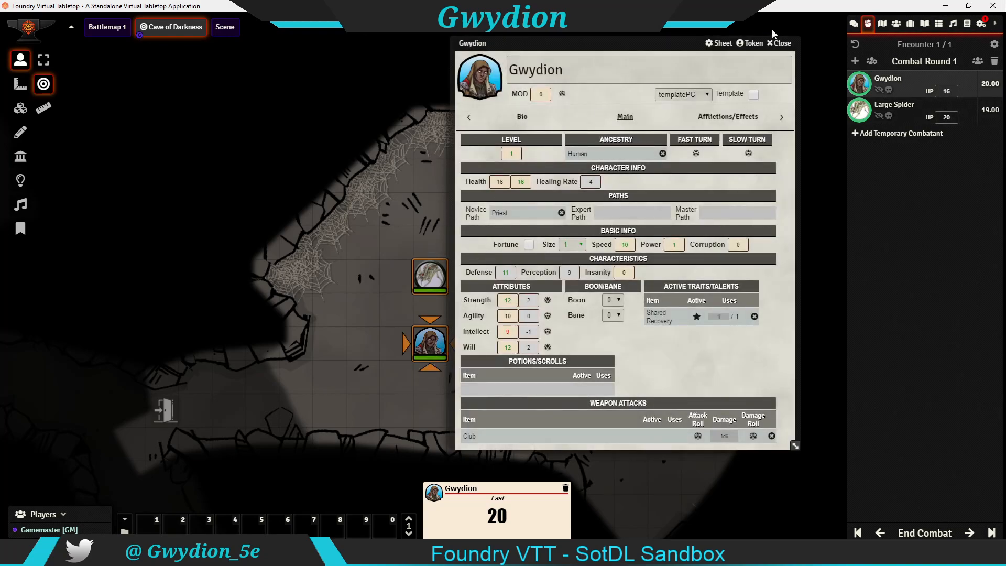
left_click(779, 44)
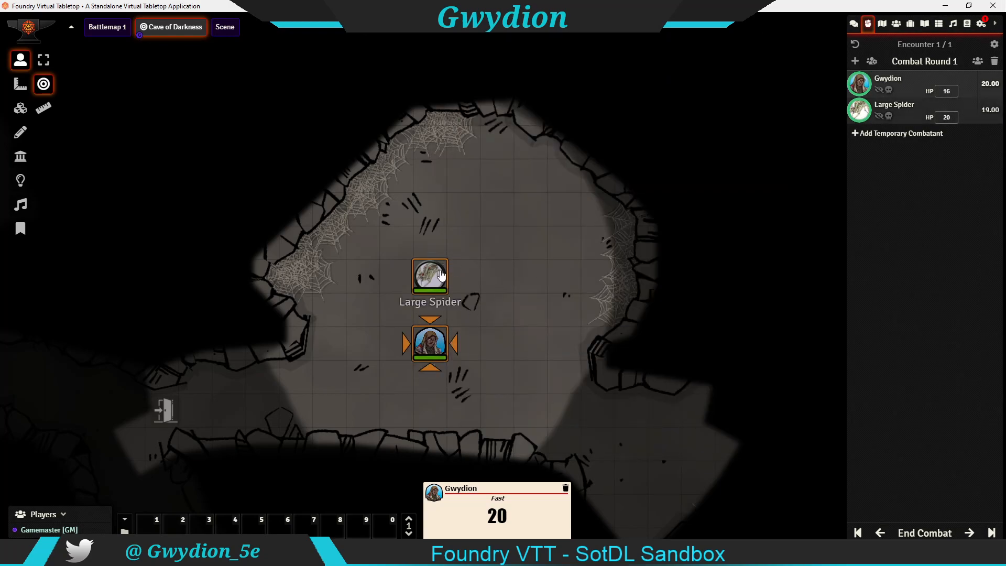
Clear the token selection and toggle the target marker on the Large Spider.
right_click(441, 273)
left_click(350, 226)
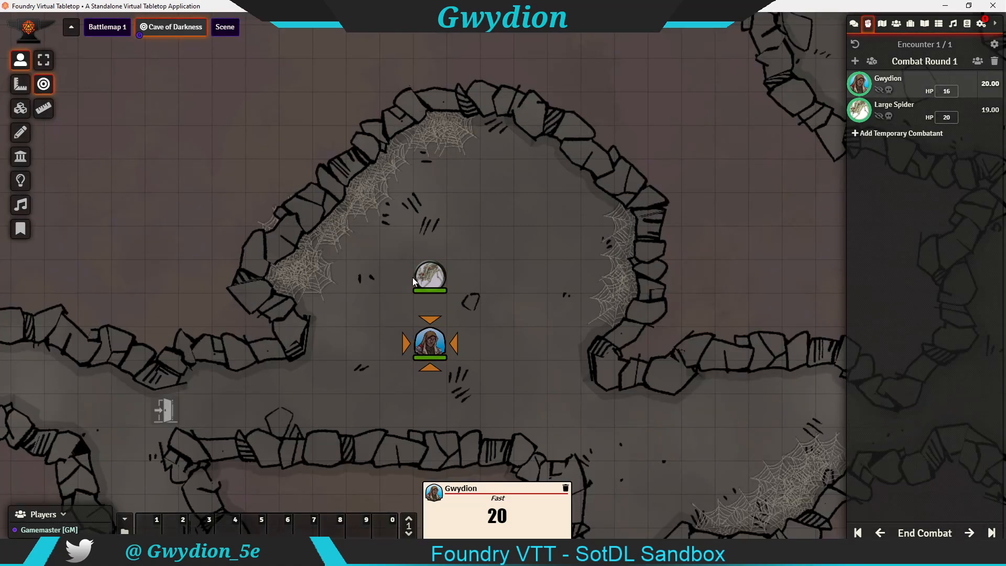
key("t")
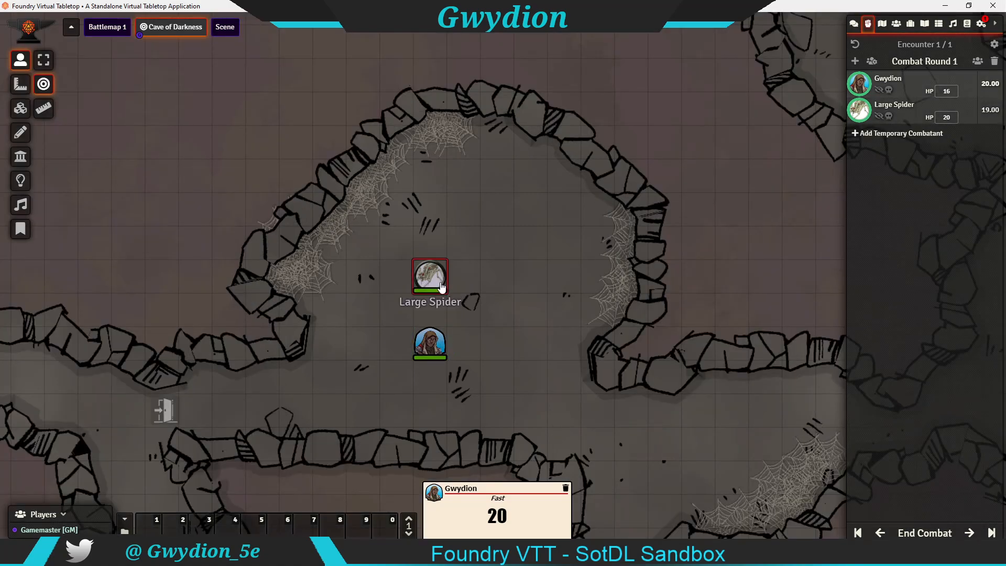
key("t")
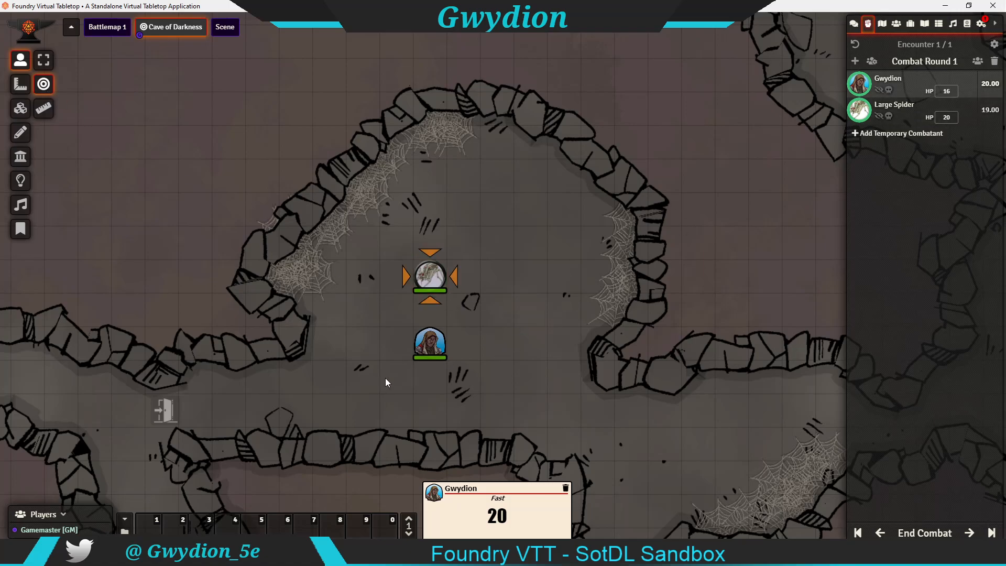
key("t")
Open the priest's sheet, place it beside the tokens, and target the Large Spider.
double_click(427, 350)
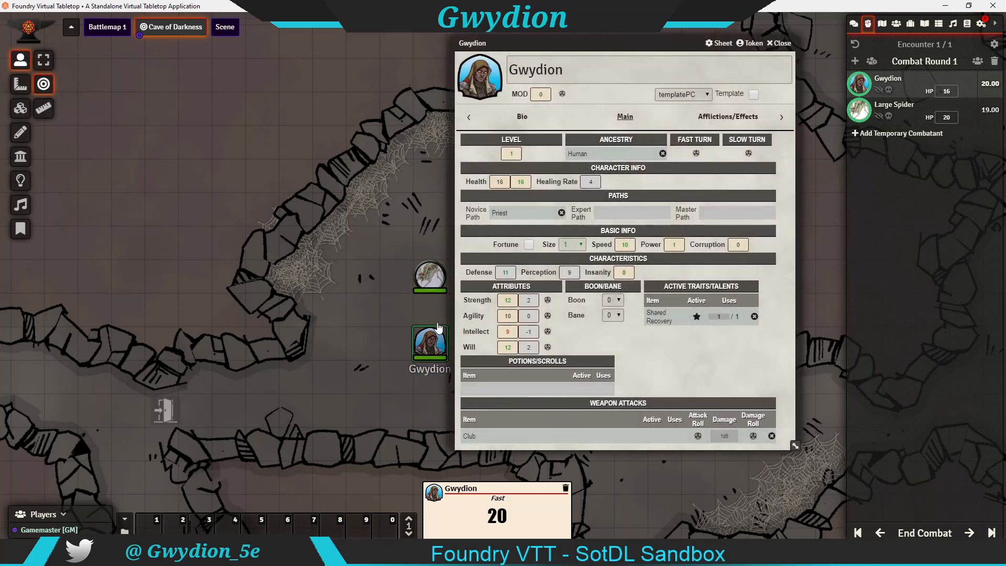
left_click_drag(576, 41, 205, 160)
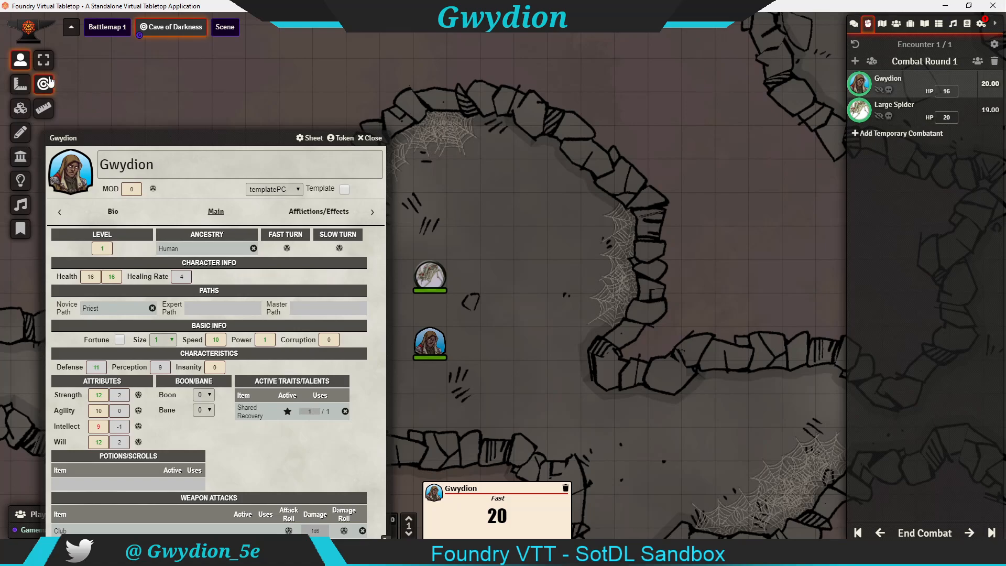
left_click(430, 275)
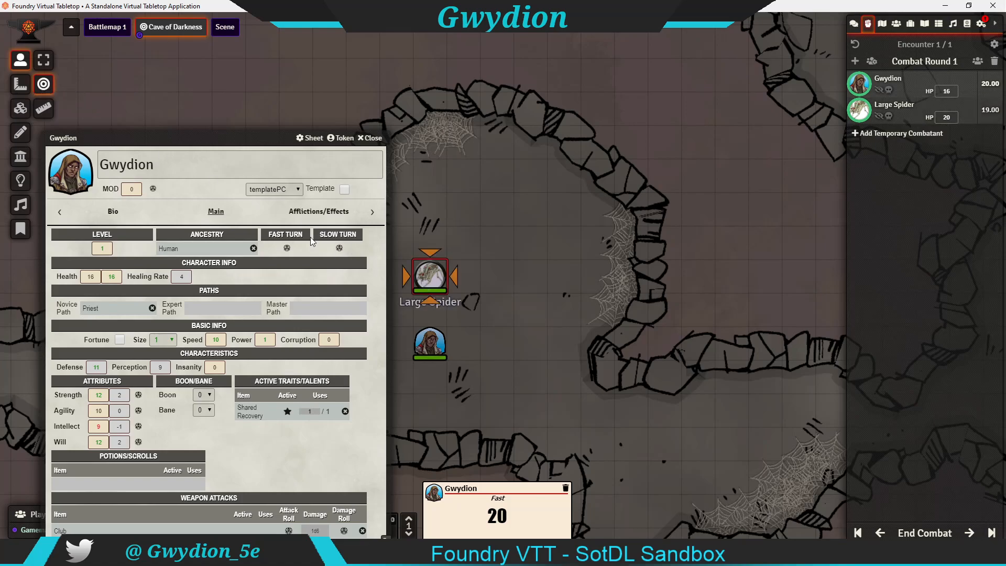
left_click_drag(225, 134, 214, 106)
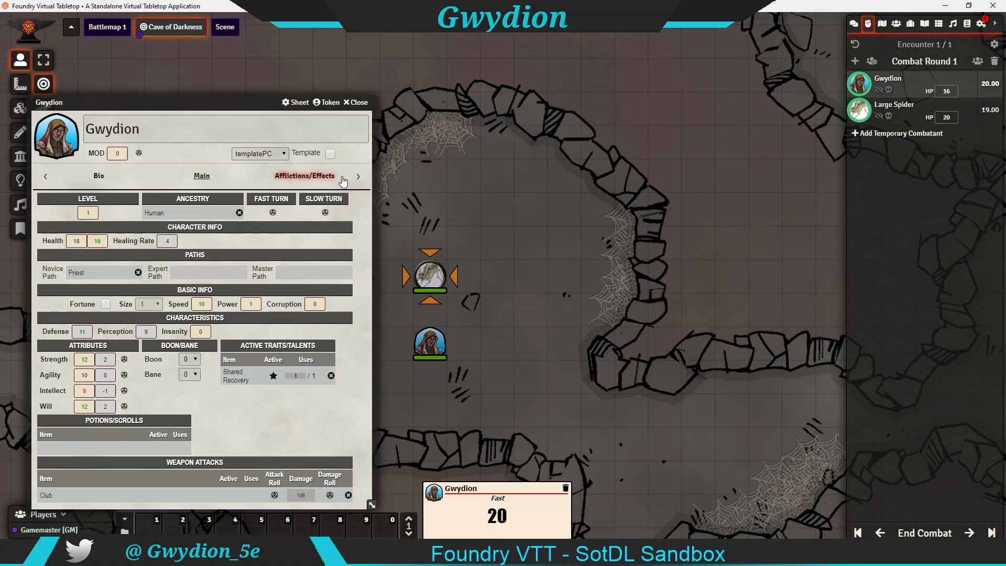
Show the Magic page of the priest's sheet, and read and close the Burning Beam spell's description.
left_click(356, 178)
left_click(359, 178)
left_click(306, 176)
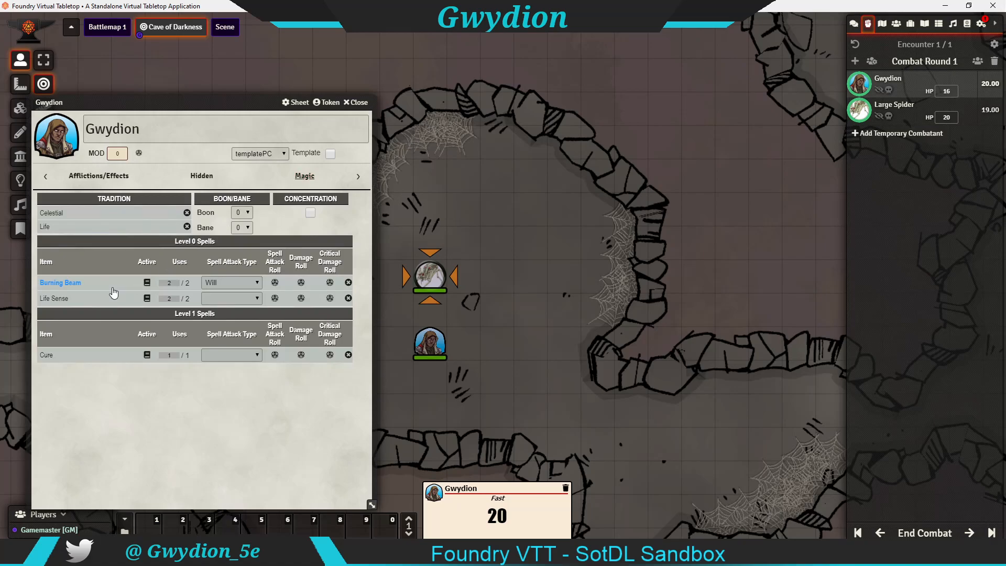
left_click(78, 284)
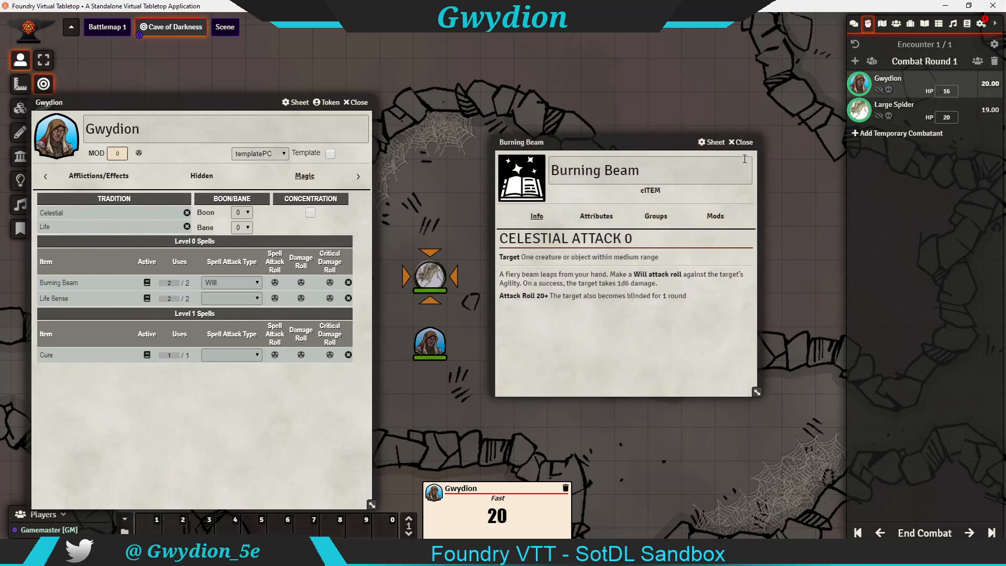
left_click(744, 143)
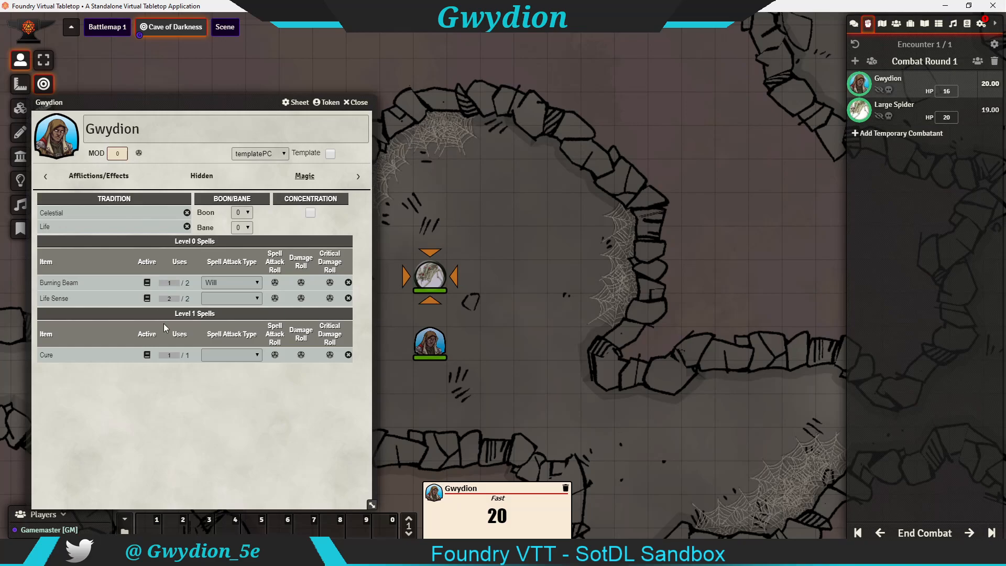
Cast Burning Beam with a Will spell attack roll, and check the chat log result against the Large Spider's sheet.
left_click(275, 283)
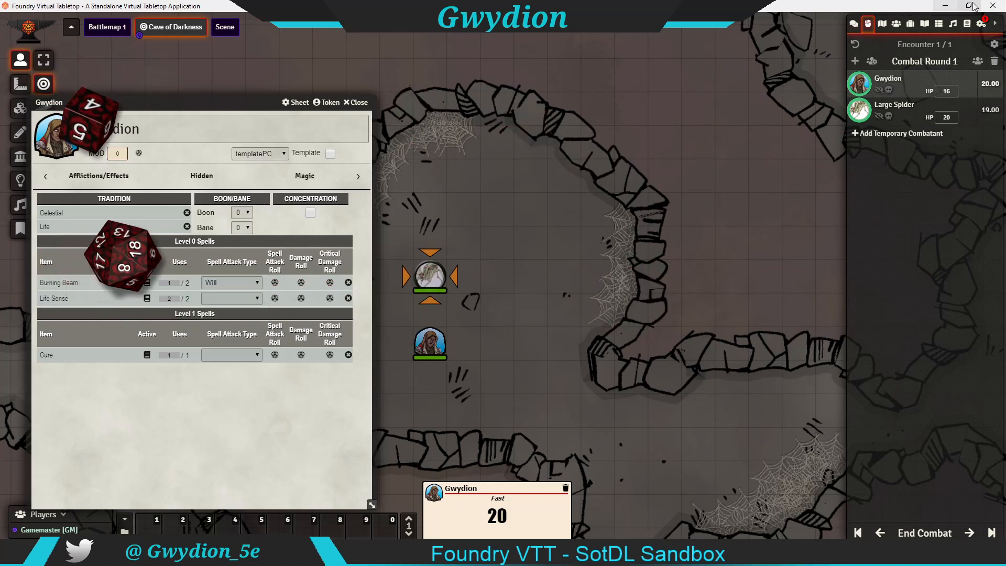
left_click(851, 25)
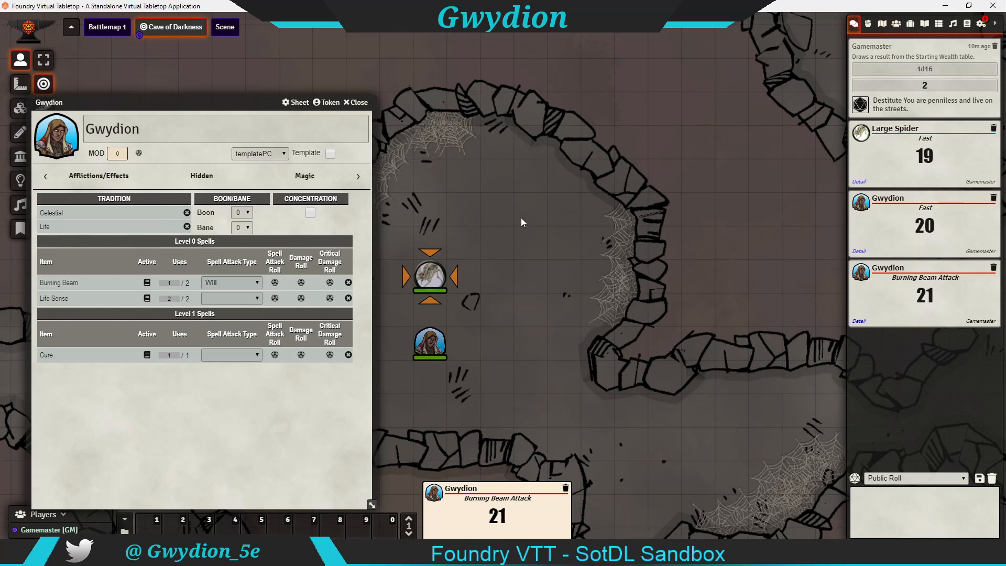
double_click(432, 274)
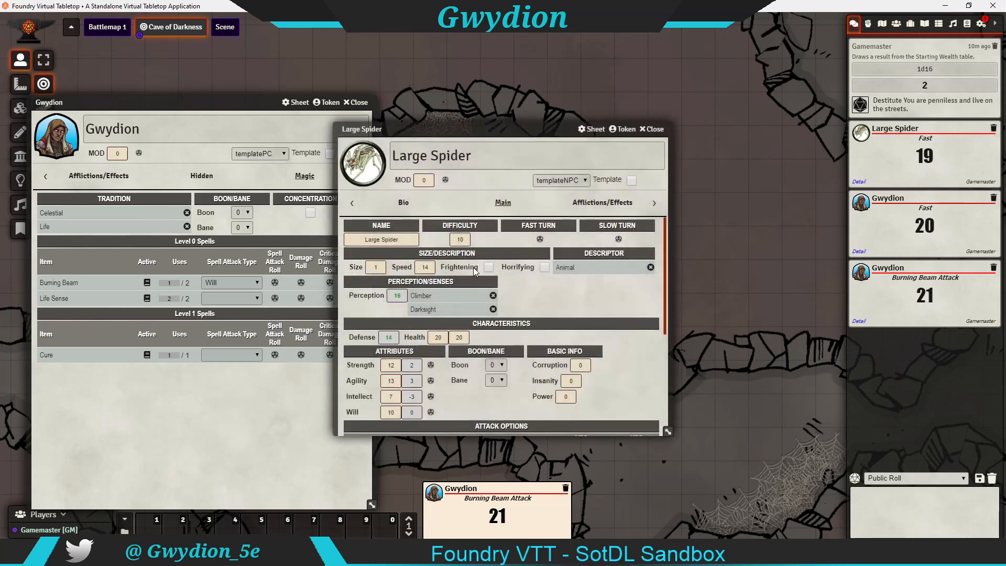
left_click(655, 129)
Reread the Burning Beam description, and roll the spell's damage.
left_click(74, 283)
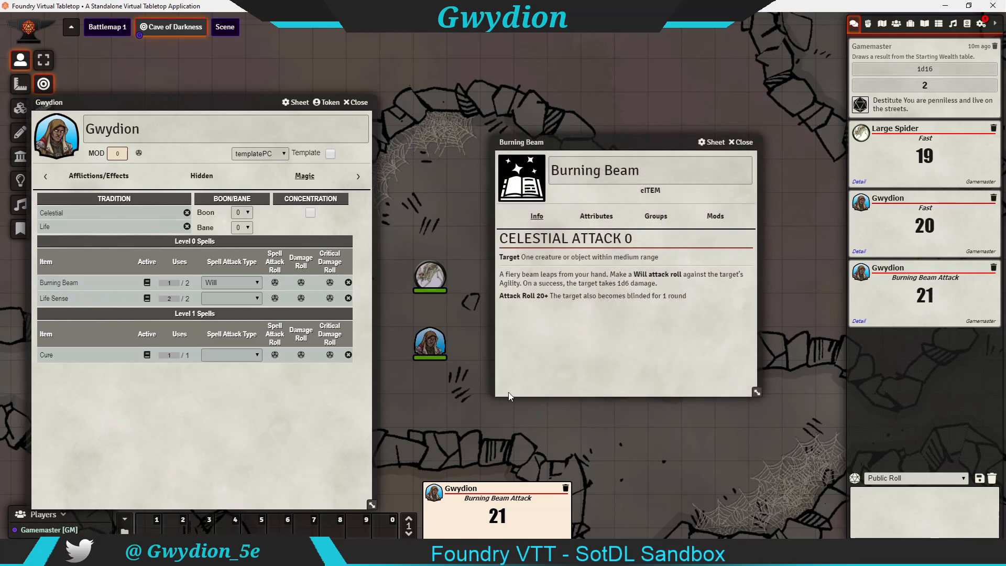
left_click(744, 142)
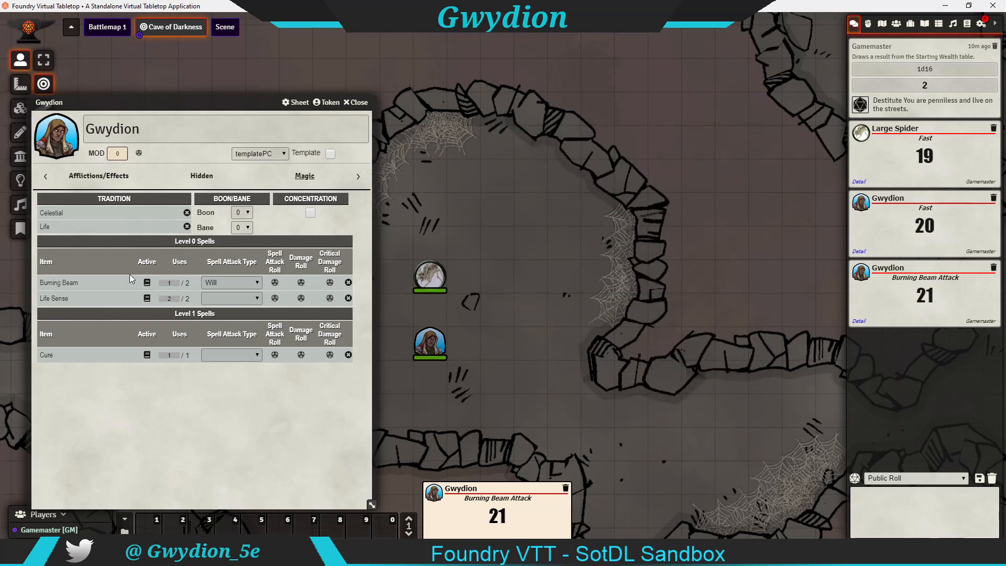
left_click(301, 283)
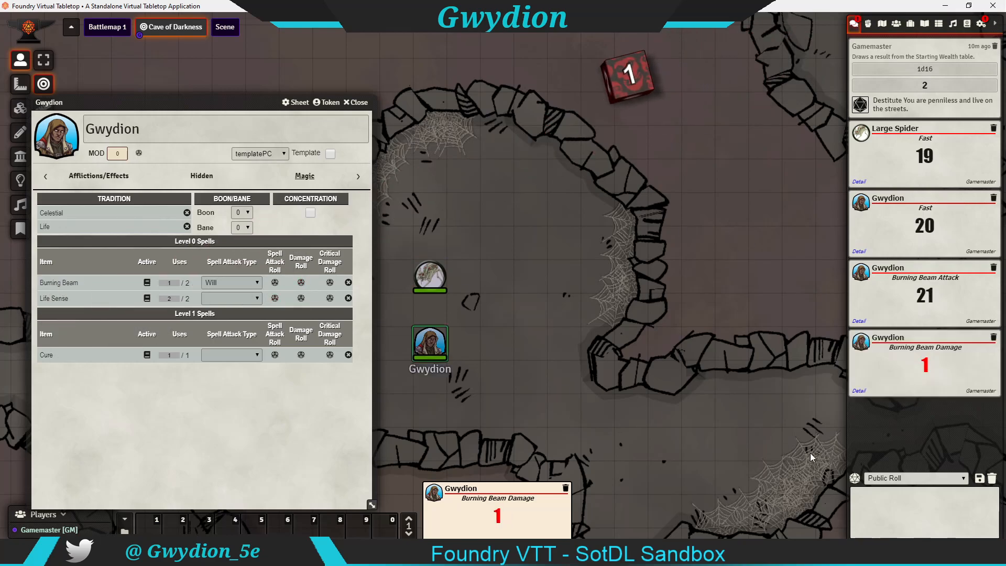
Deal 1 point of damage to the Large Spider's token.
right_click(430, 282)
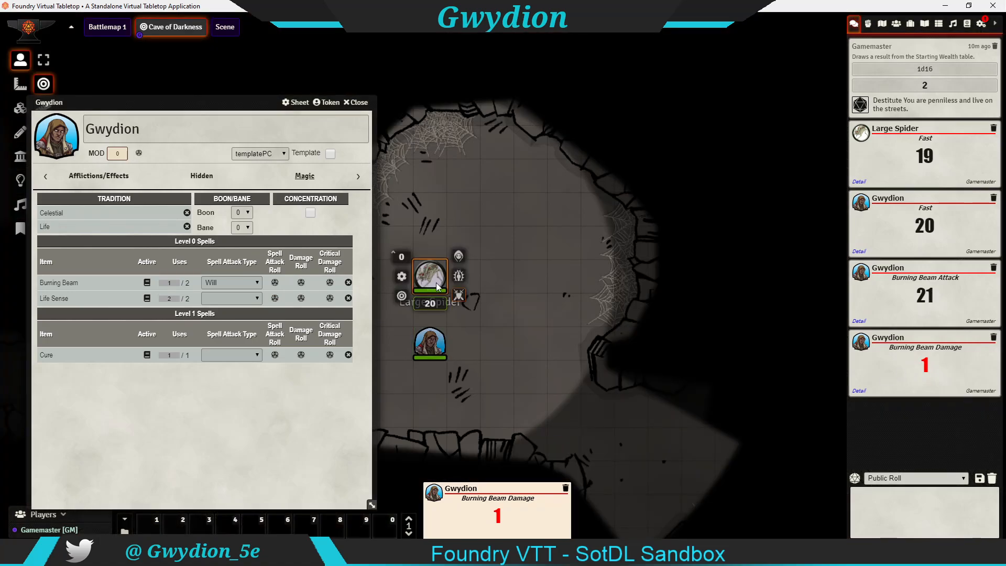
key("Return")
type("1")
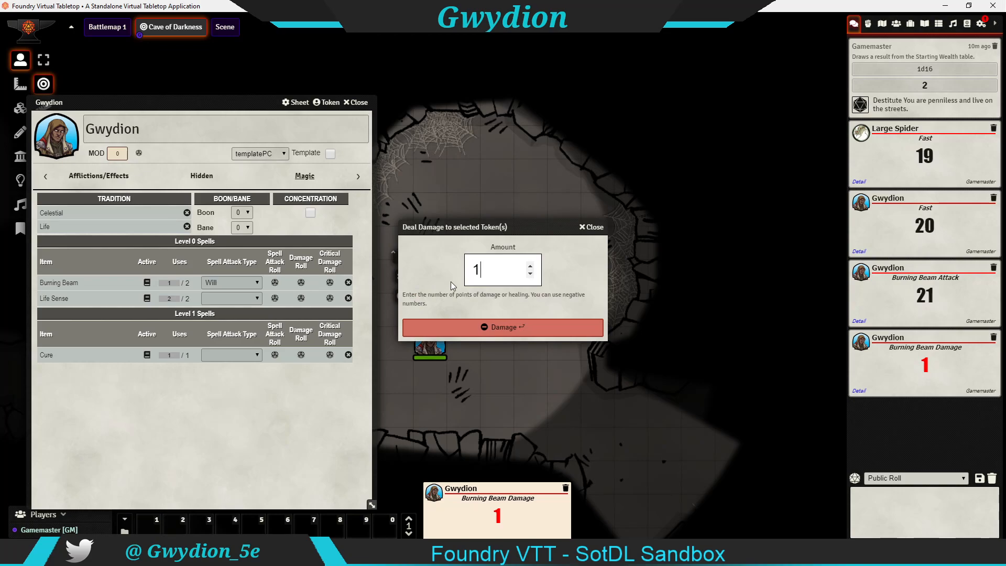
left_click(472, 326)
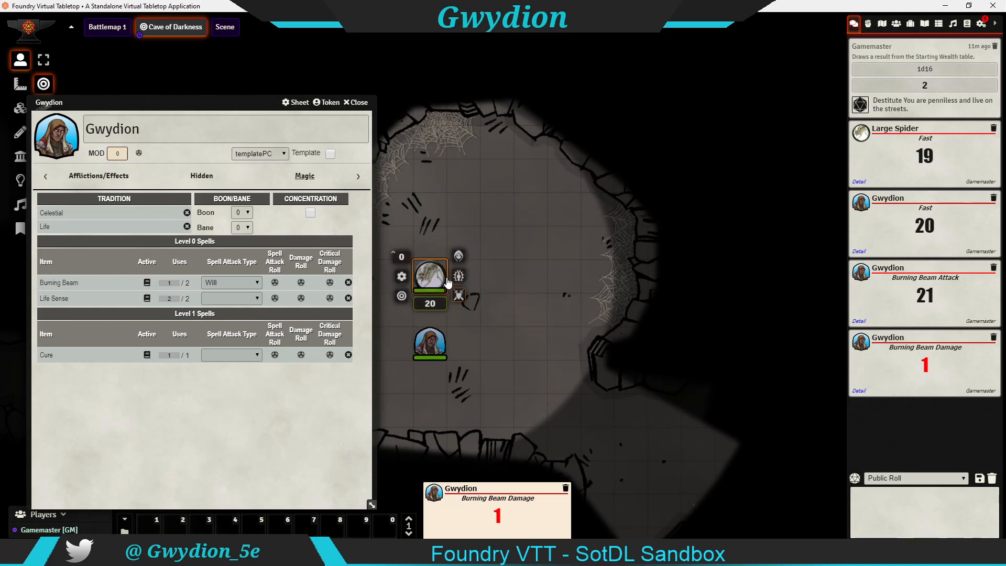
Check the Large Spider's remaining health on its token and in the combat tracker.
left_click(502, 292)
left_click(428, 274)
right_click(429, 274)
left_click(868, 24)
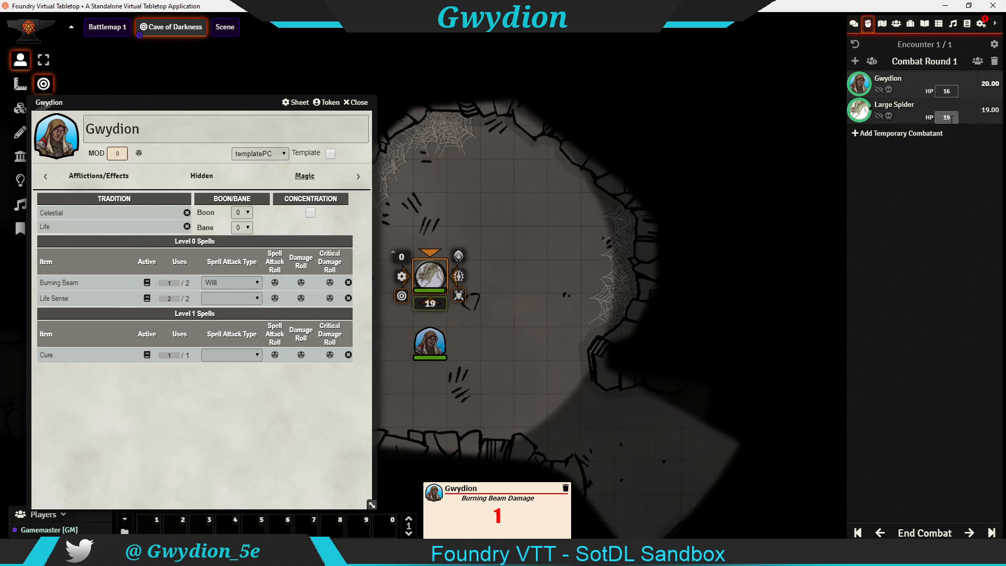
Return to the chat log and flush all of its messages.
left_click(855, 24)
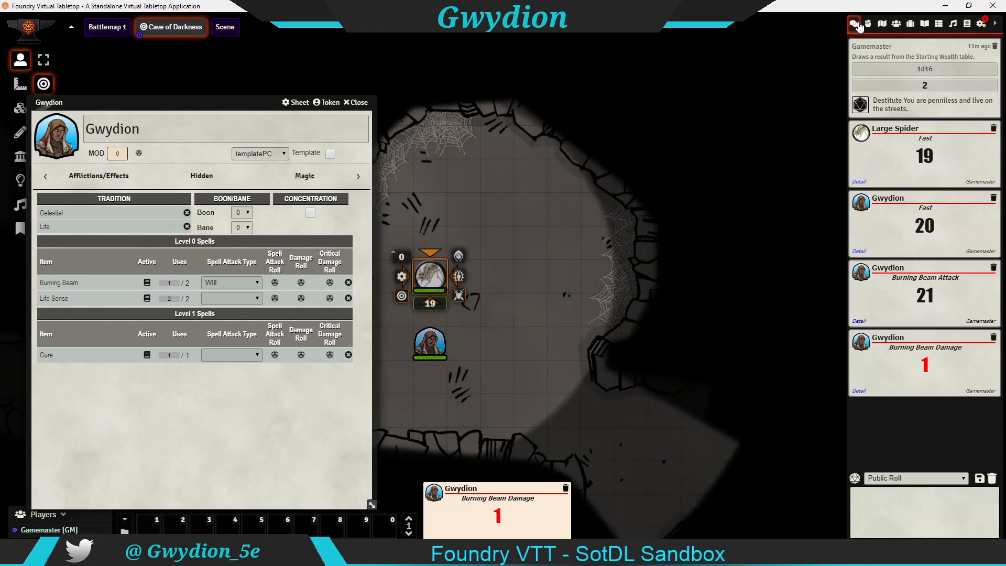
left_click(992, 479)
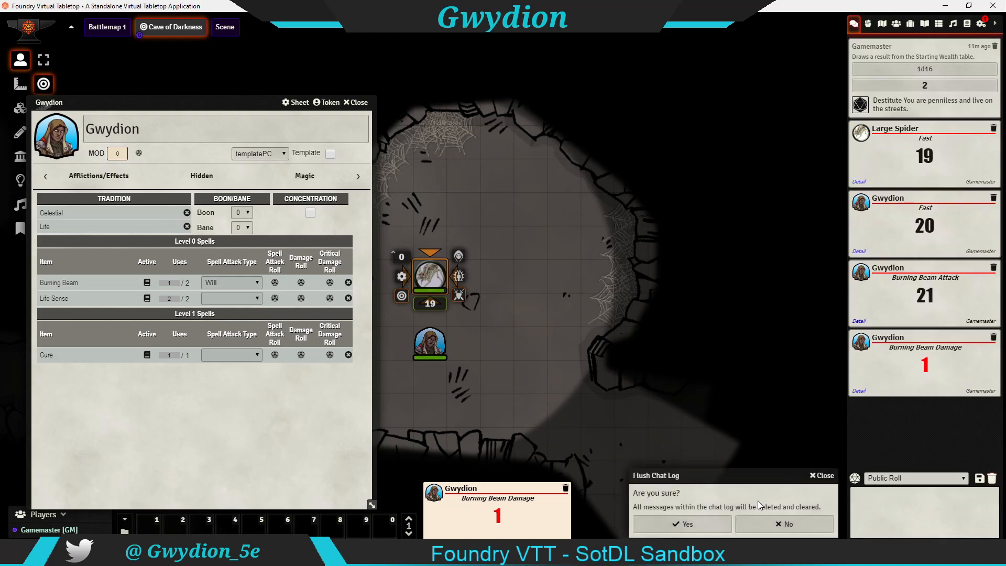
left_click(681, 525)
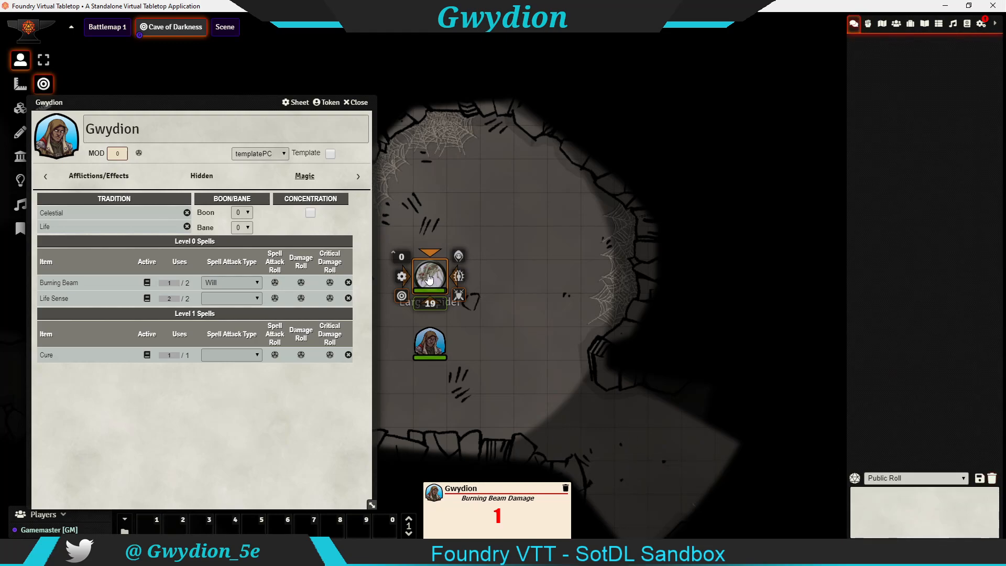
Apply the Blinded status effect to the Large Spider's token and read the condition's description from the chat log.
left_click(459, 278)
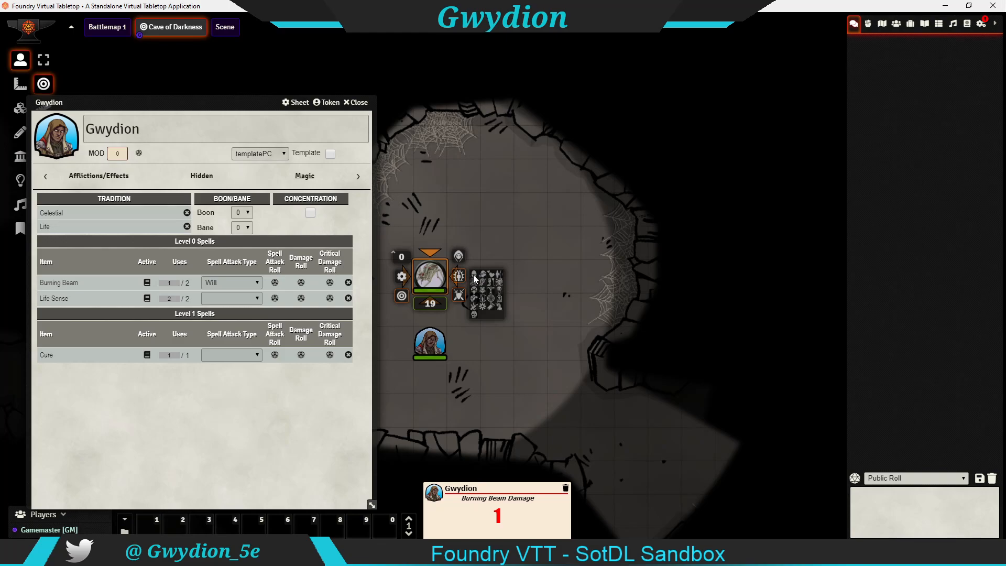
left_click(483, 276)
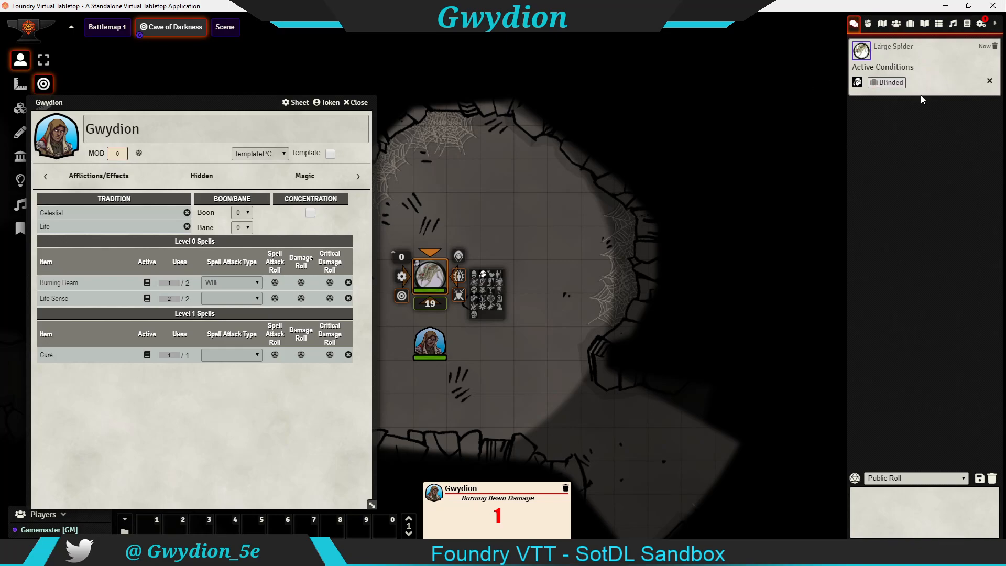
left_click(886, 82)
left_click_drag(443, 150, 619, 75)
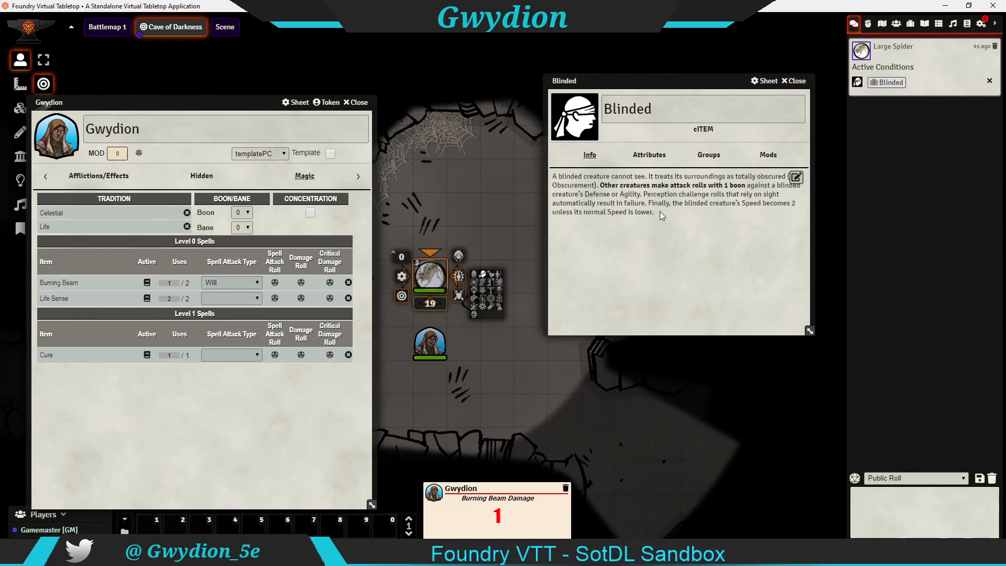
left_click(794, 81)
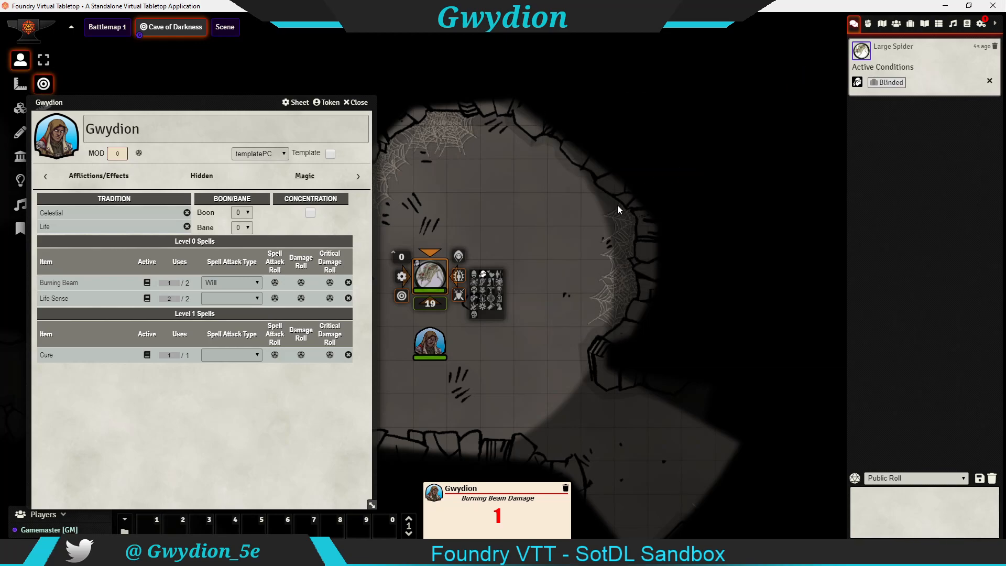
Add the Blinded affliction from the Afflictions item folder to the Large Spider's Afflictions/Effects sheet.
double_click(430, 275)
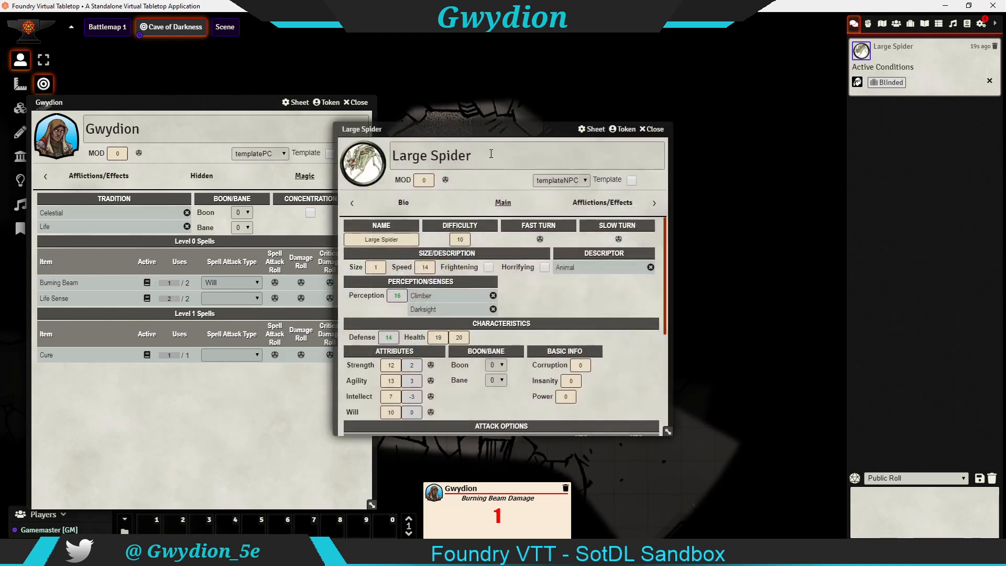
left_click_drag(492, 137, 639, 105)
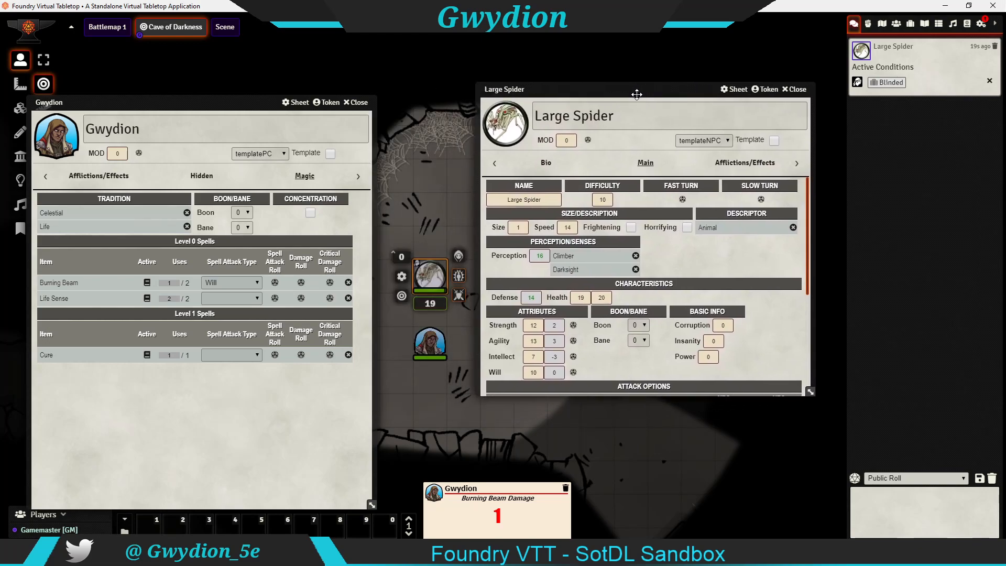
left_click(746, 176)
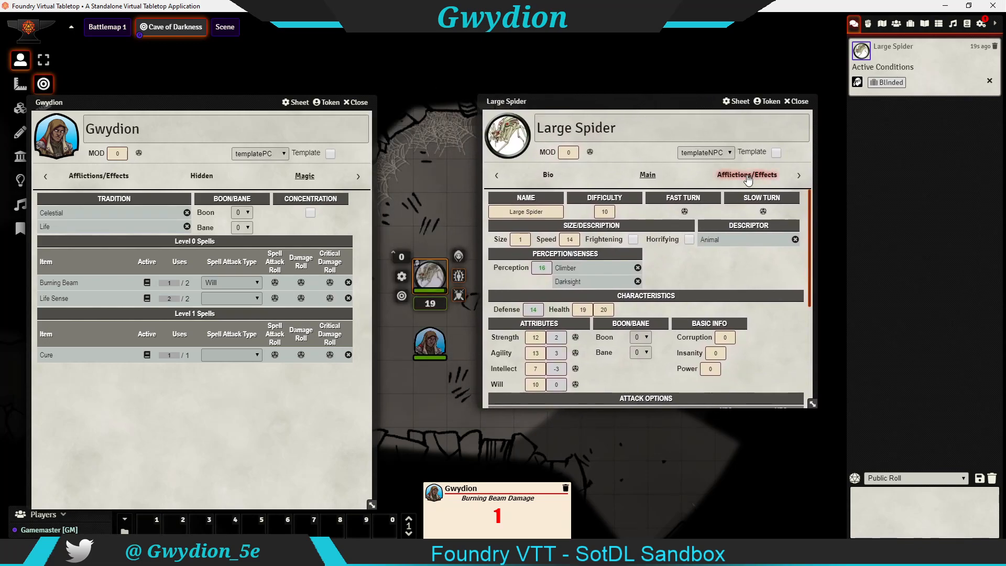
left_click(882, 23)
left_click(910, 24)
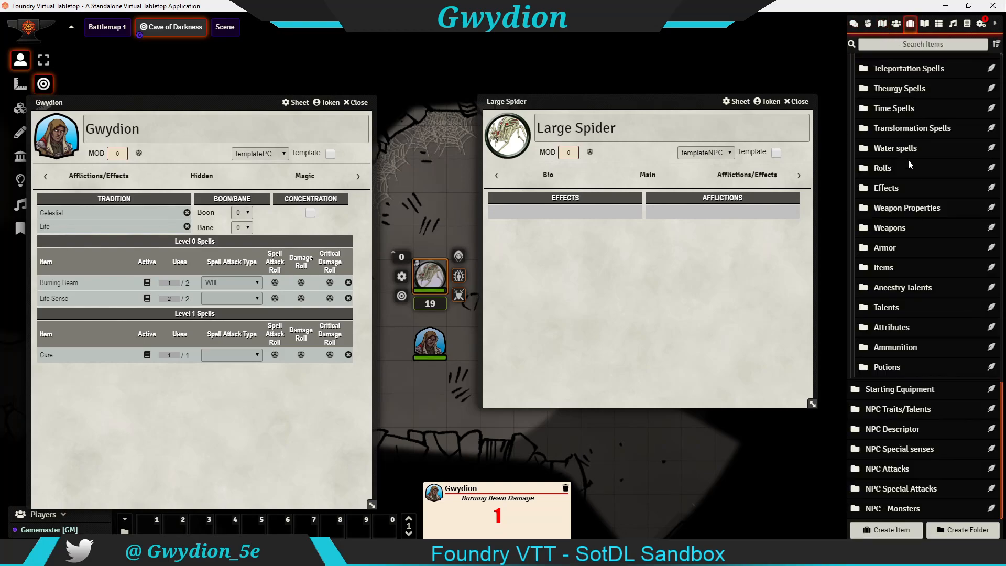
scroll(905, 314, "up", 10)
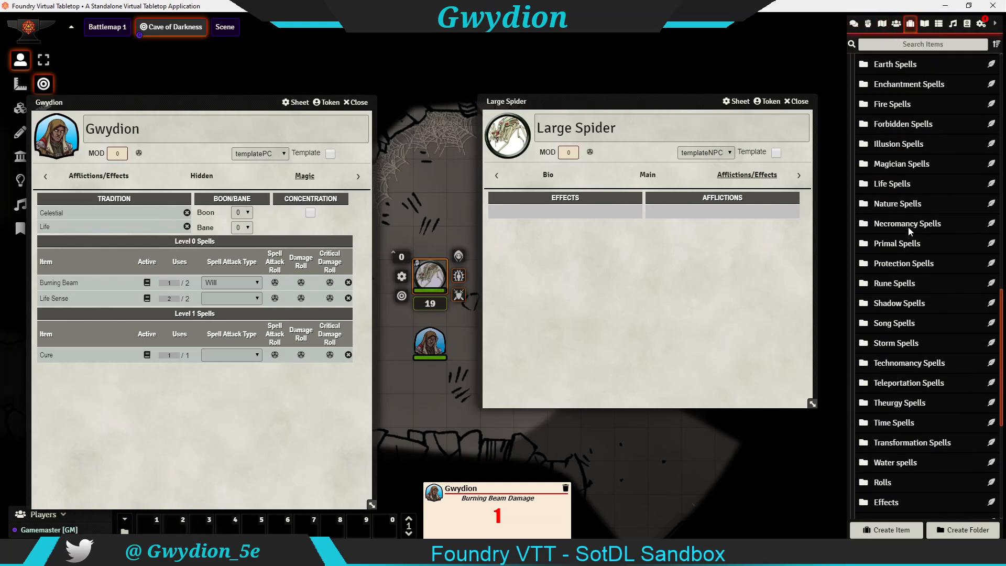
scroll(916, 173, "up", 7)
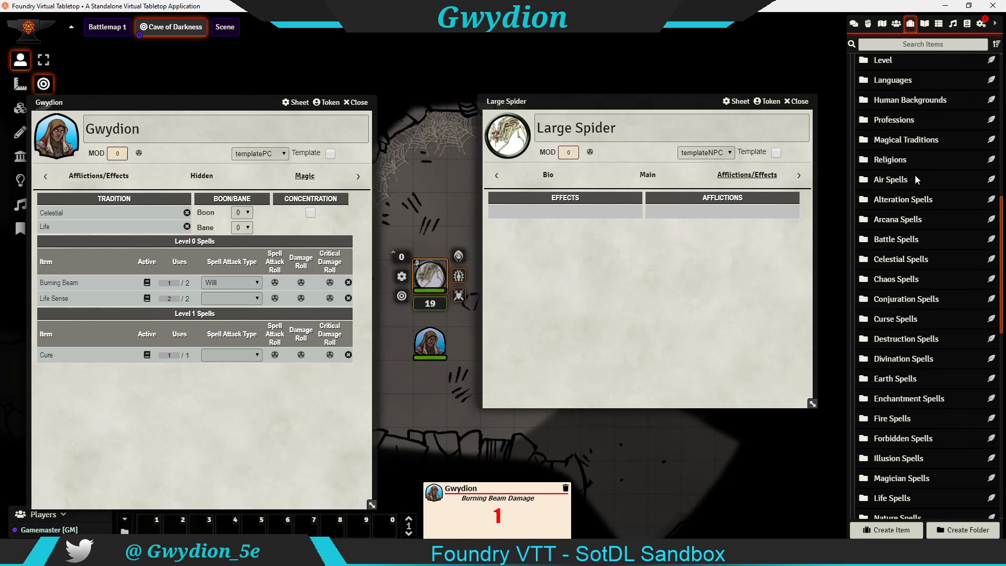
scroll(915, 176, "up", 2)
left_click(895, 238)
left_click_drag(901, 292, 681, 220)
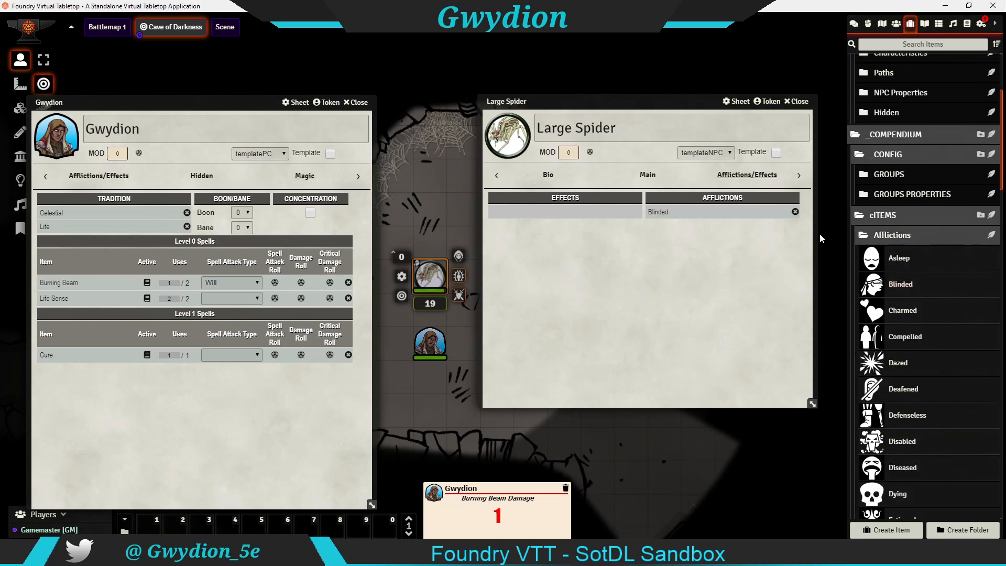
Review the Blinded affliction's description and mods, and check its effect on the Large Spider's Speed.
left_click(666, 214)
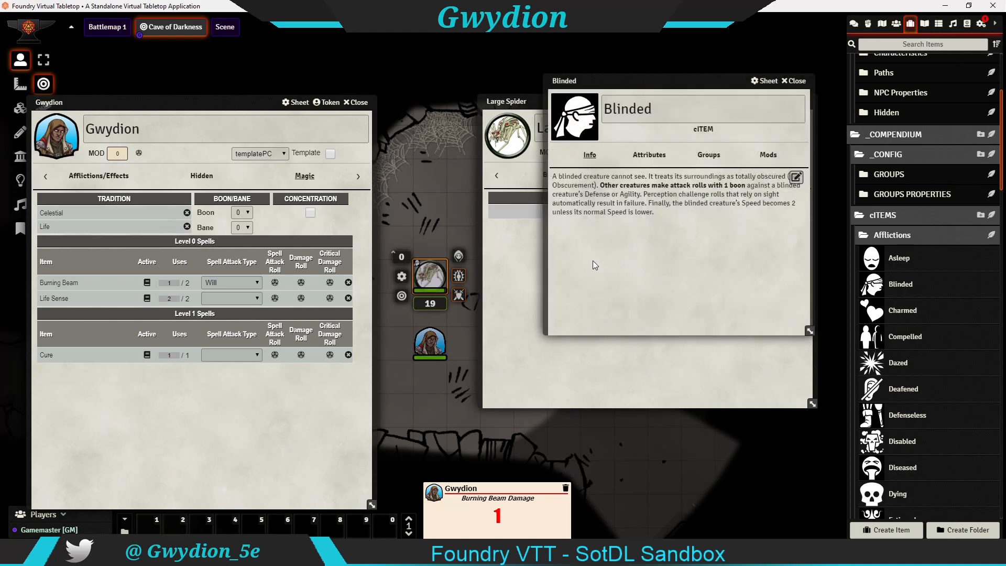
left_click(768, 156)
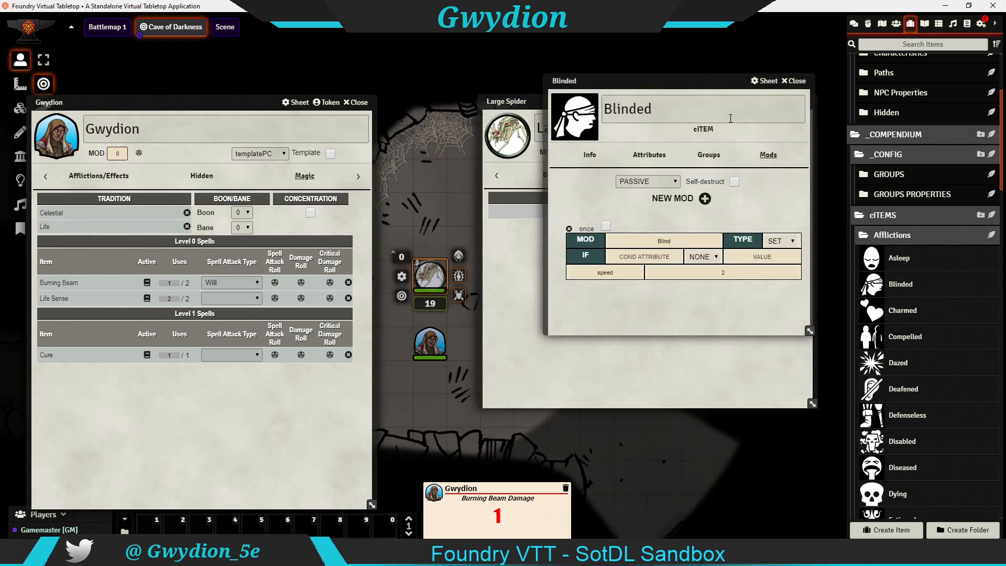
left_click(795, 81)
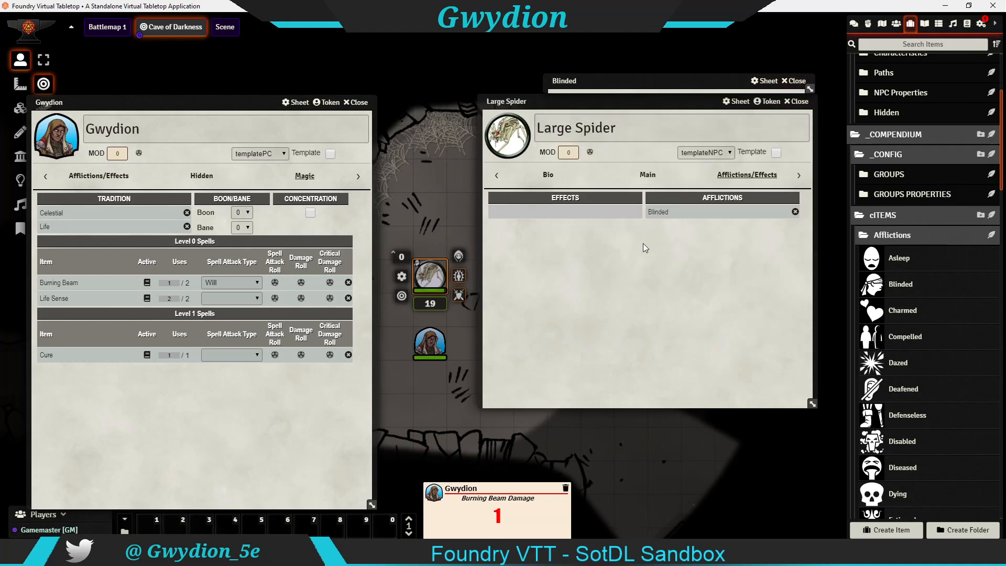
left_click(647, 176)
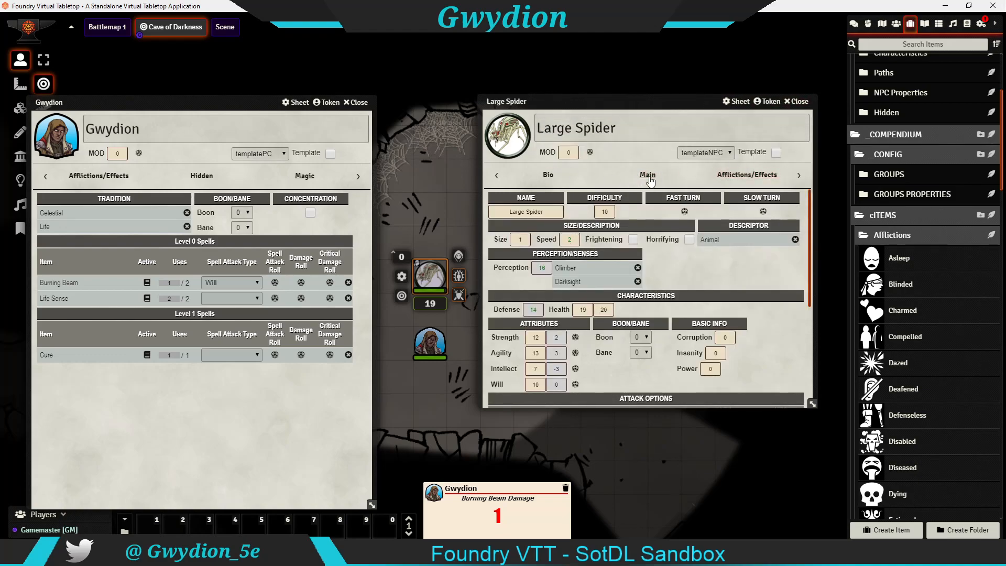
left_click(797, 101)
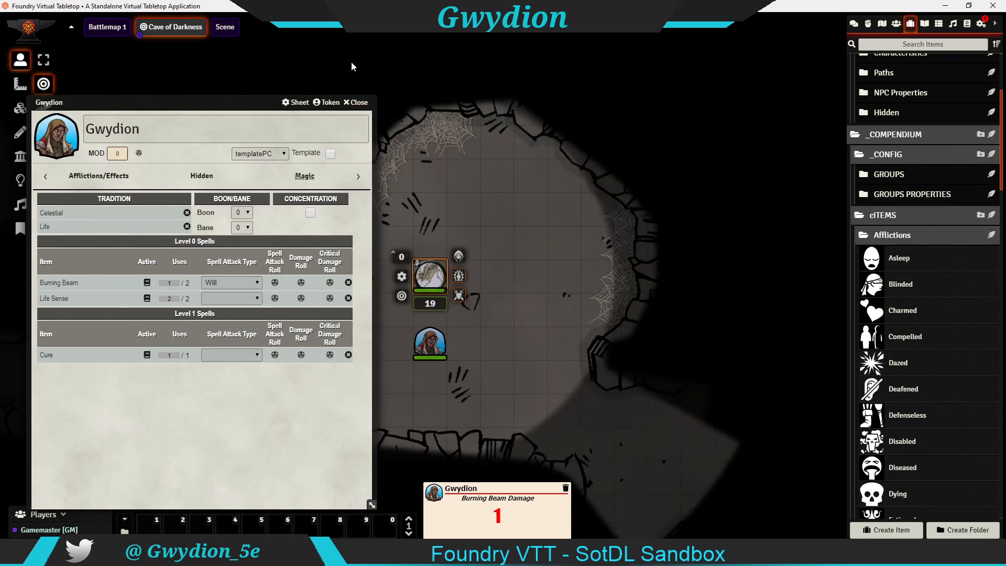
Minimize the Priest's character sheet and advance the combat tracker to the Large Spider's turn.
double_click(181, 102)
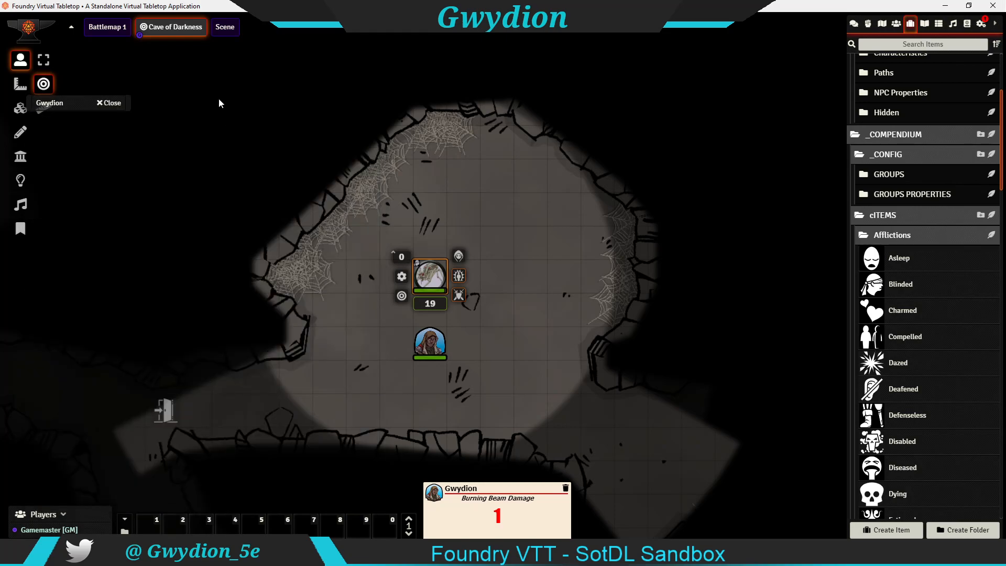
left_click_drag(71, 105, 141, 78)
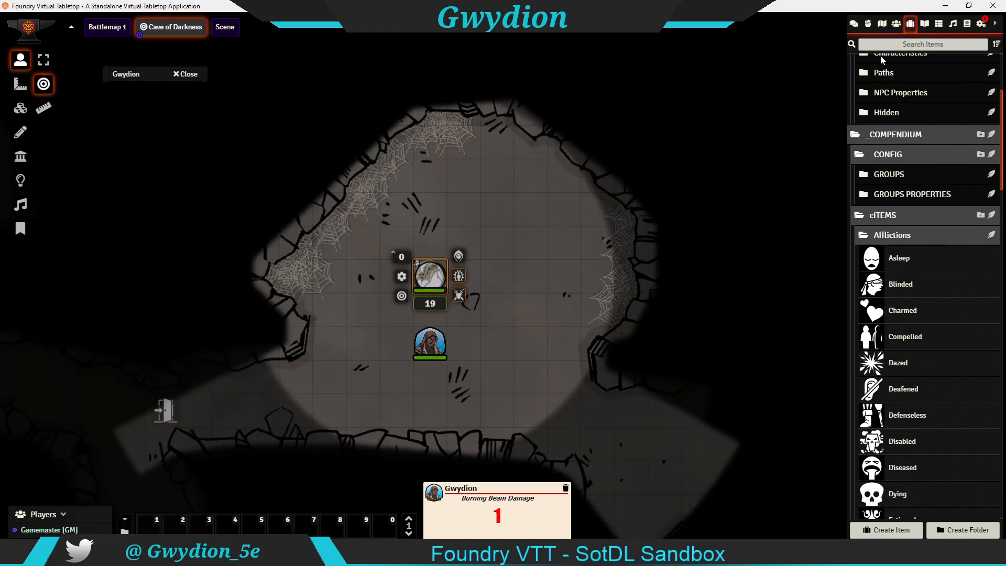
left_click(897, 26)
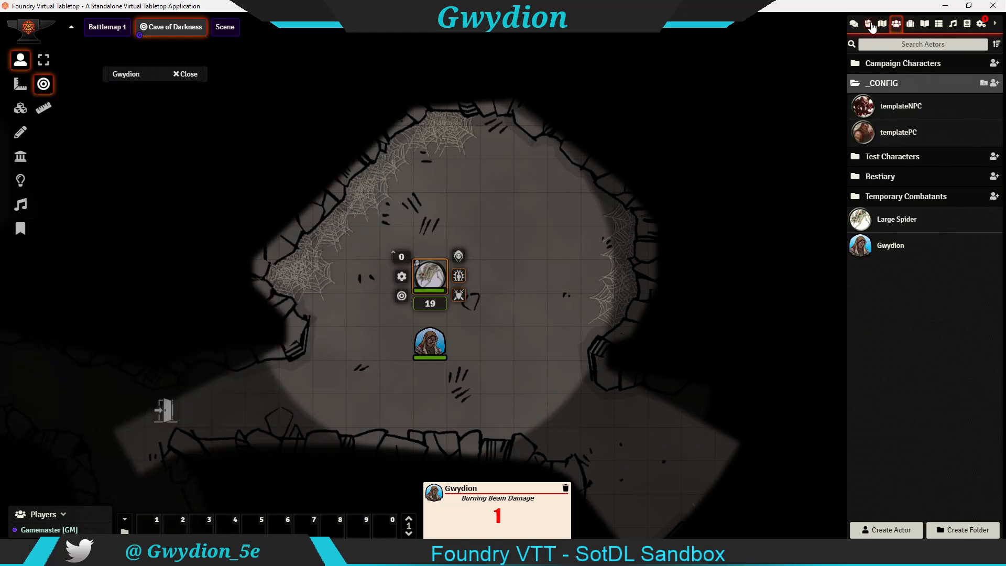
left_click(867, 23)
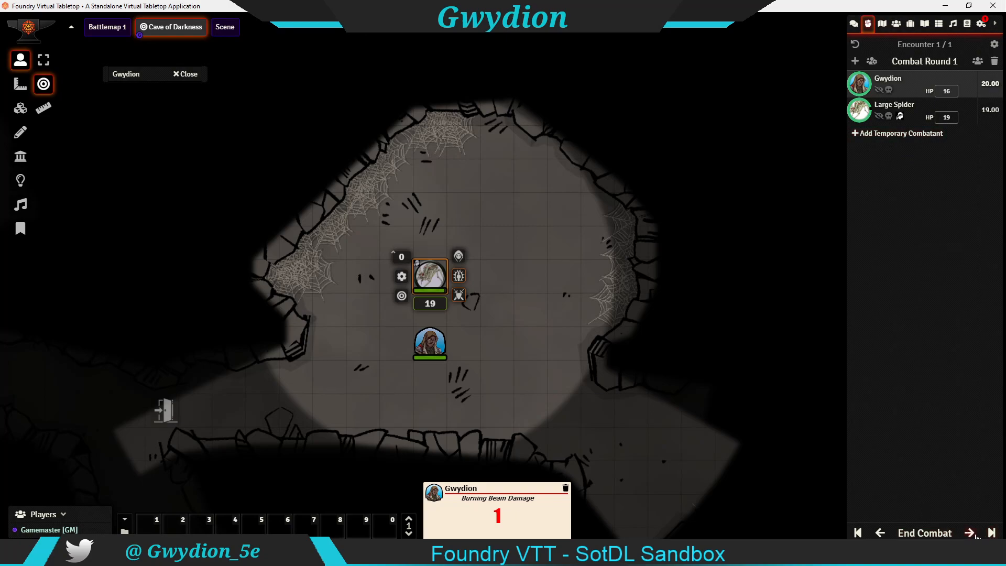
left_click(973, 534)
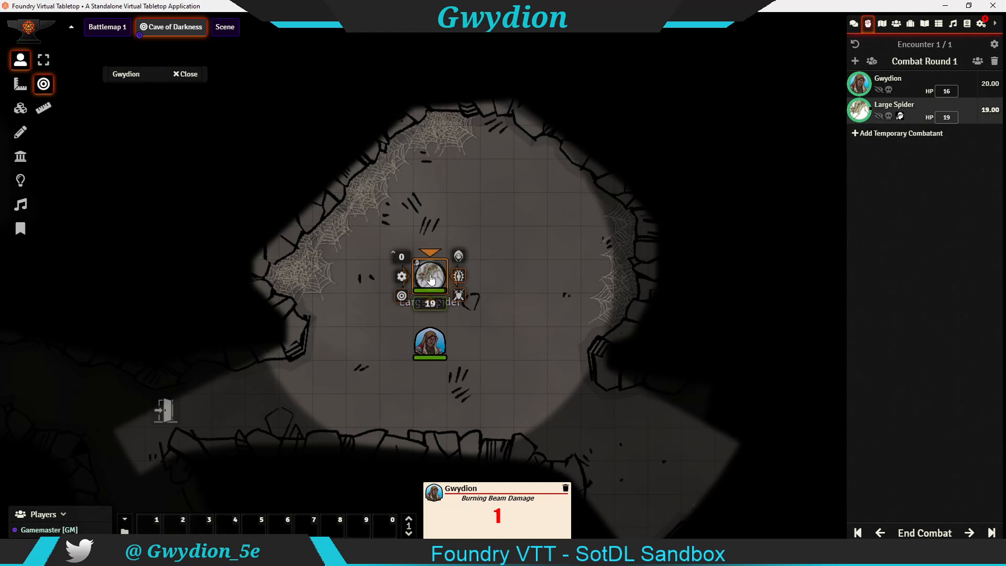
Review the attack options and special actions on the Large Spider's sheet.
double_click(434, 276)
scroll(619, 314, "down", 4)
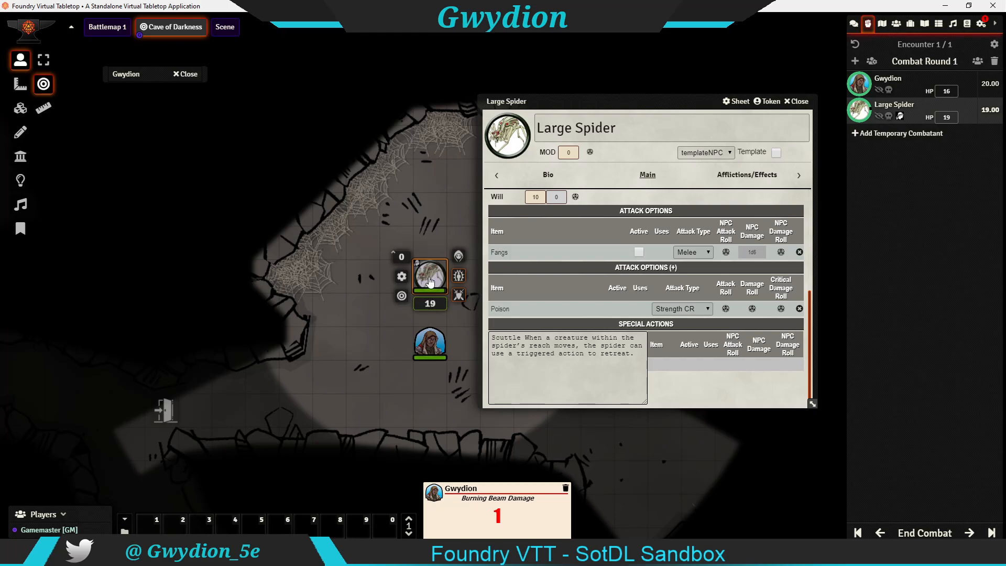
left_click(800, 102)
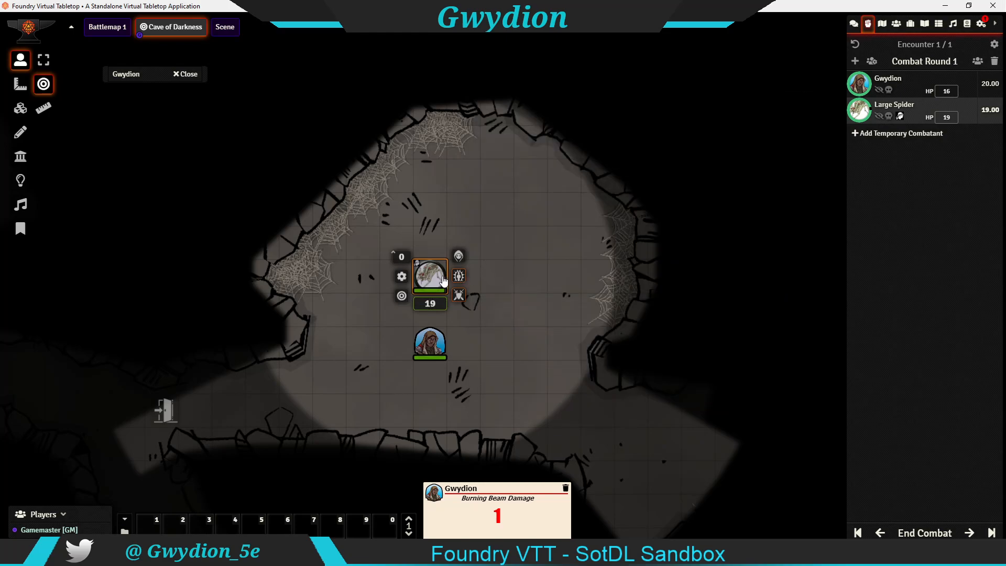
Switch the target from the Large Spider to the Priest's token, and move the spider directly next to it.
left_click(494, 264)
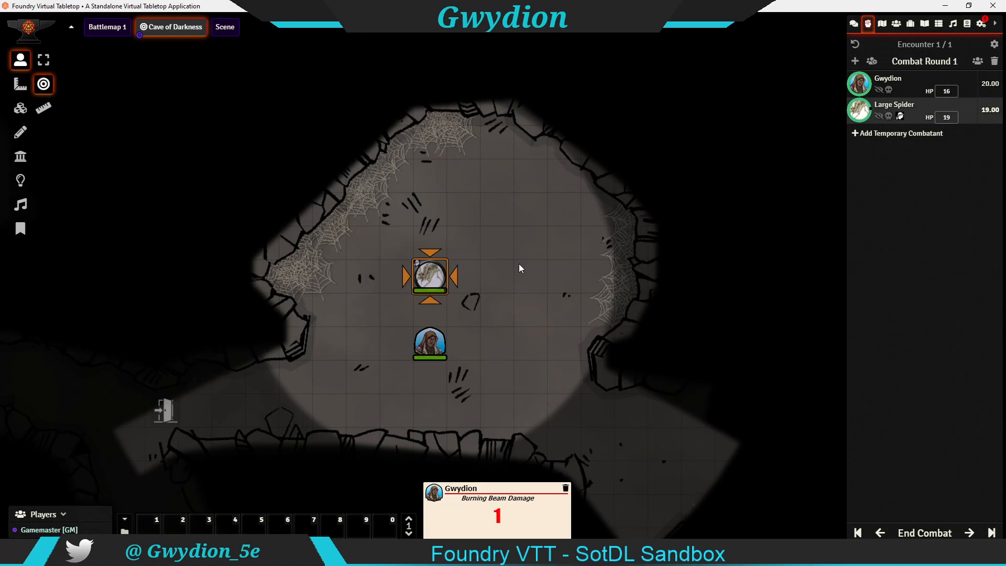
left_click(429, 276)
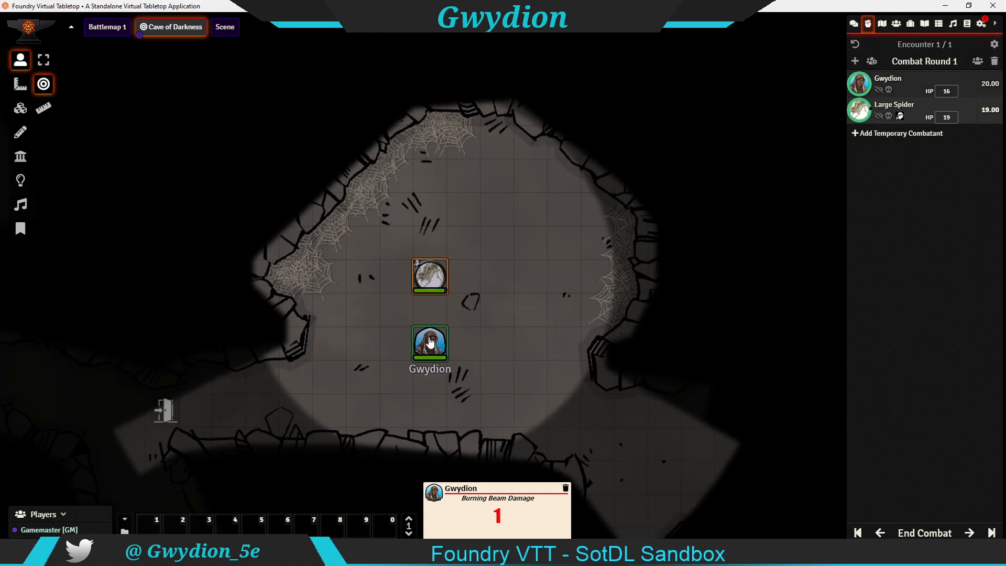
left_click(430, 341)
left_click(24, 68)
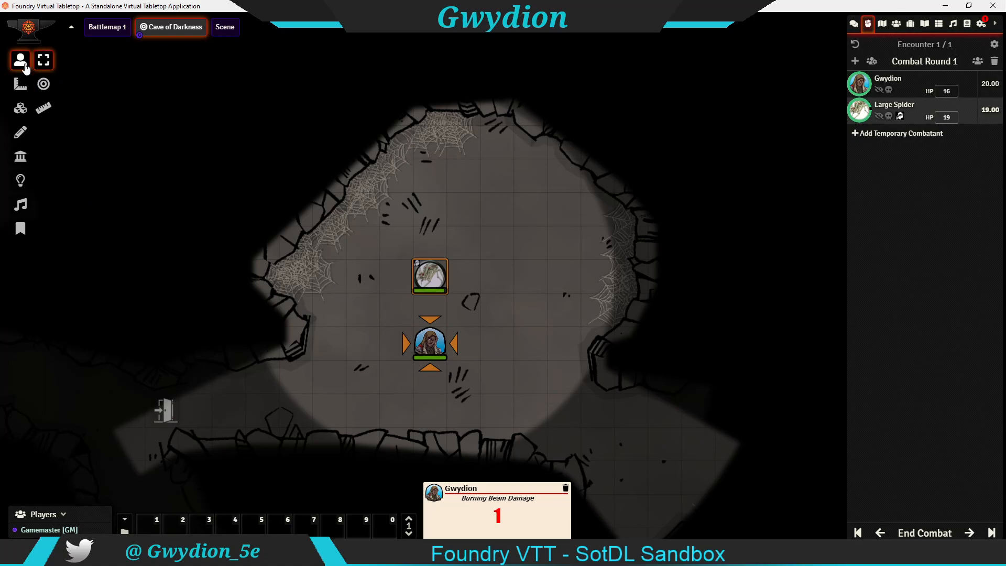
left_click_drag(430, 276, 430, 310)
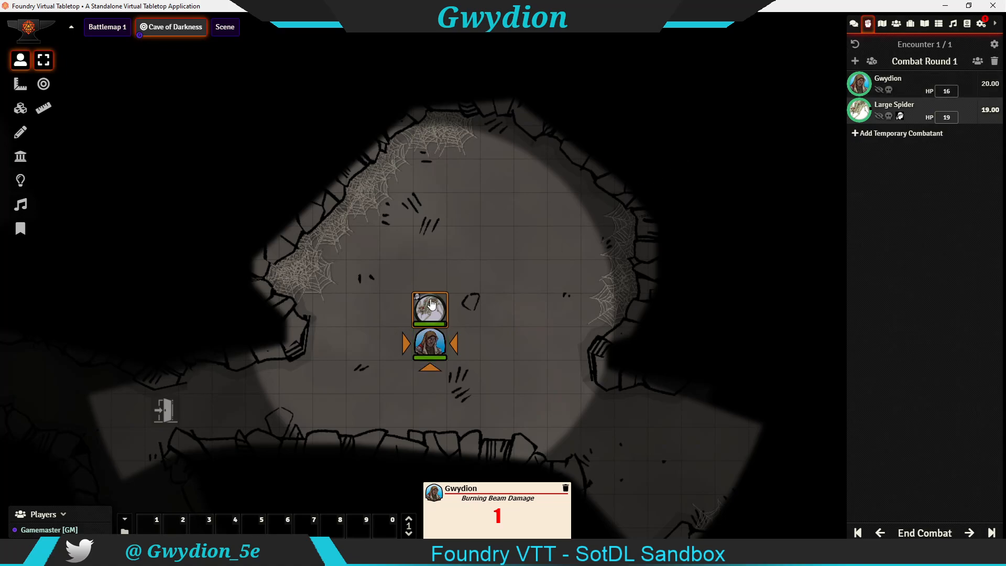
Reopen the Large Spider's sheet alongside the chat log, and start flushing the log's messages.
double_click(432, 303)
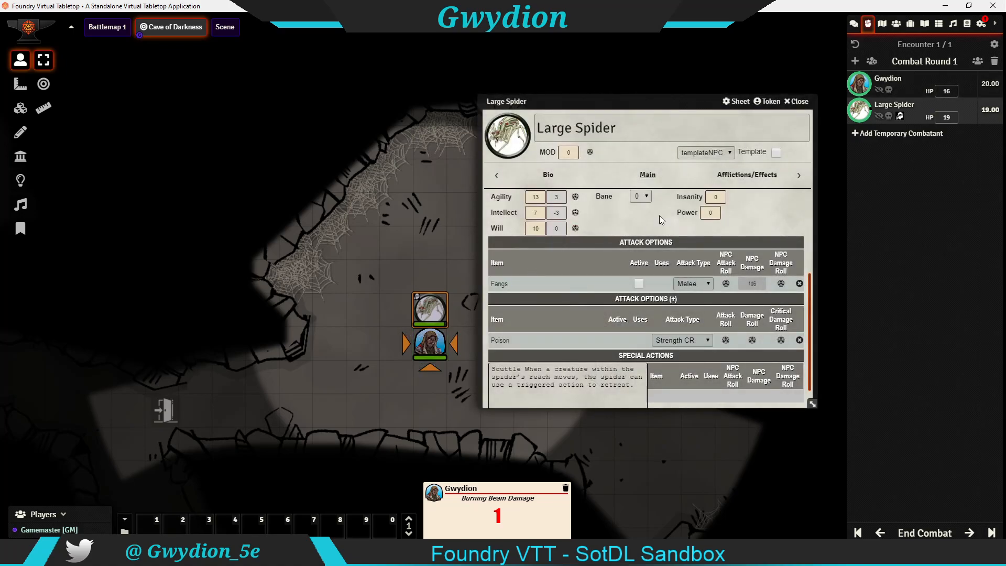
left_click(854, 24)
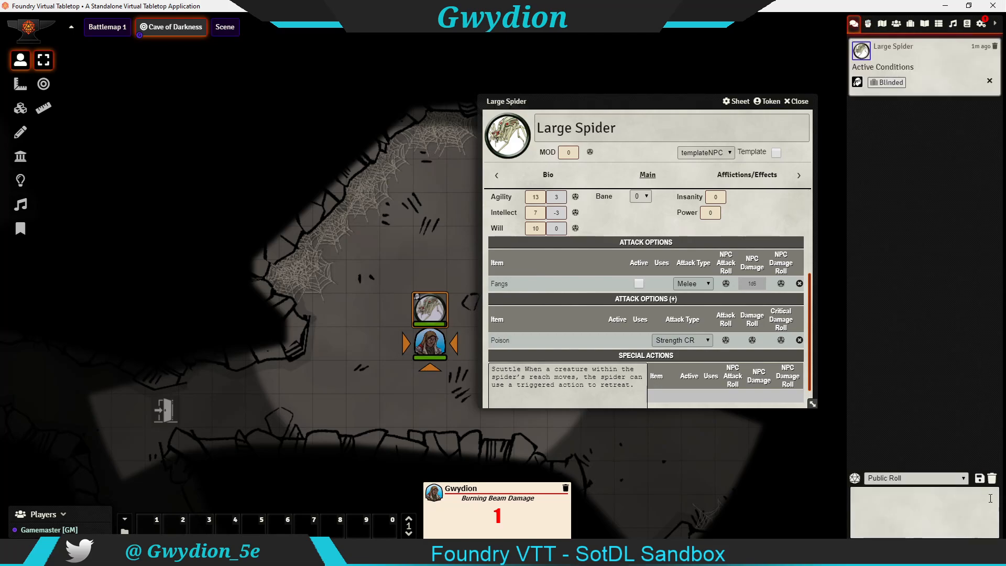
left_click(992, 478)
left_click_drag(592, 108, 589, 19)
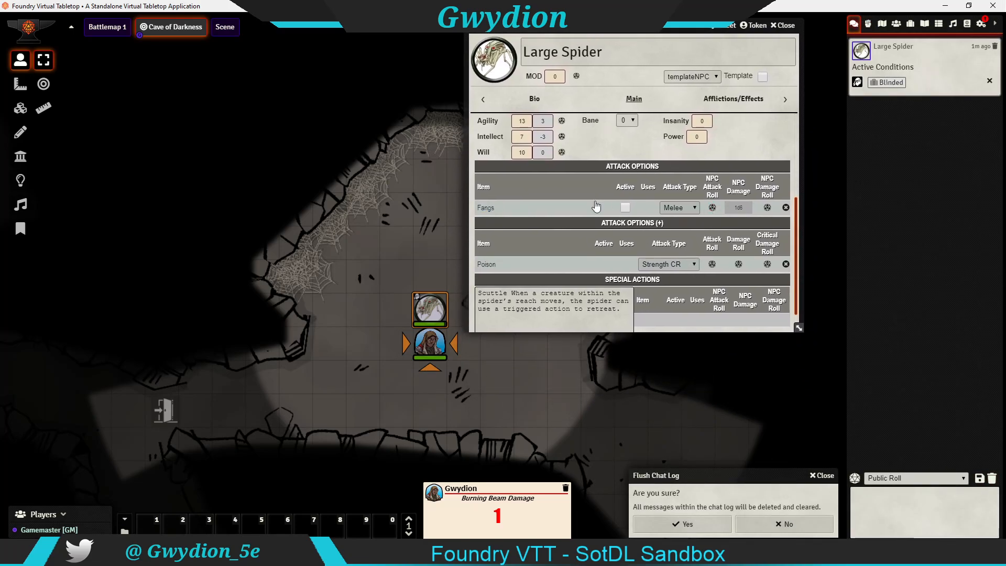
Set the Large Spider's Bane to 1 and activate its Fangs attack.
scroll(629, 207, "up", 2)
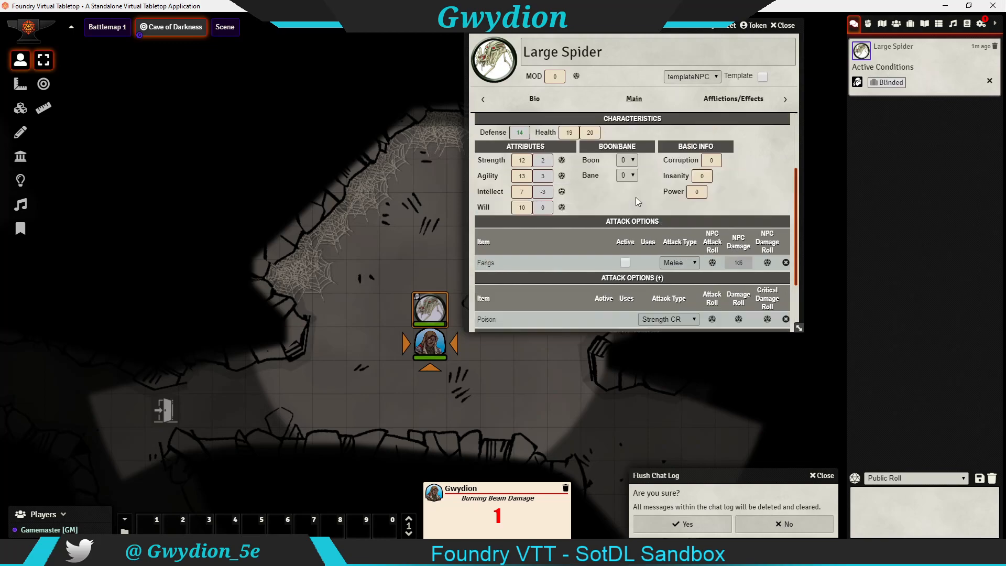
left_click(634, 225)
left_click(626, 241)
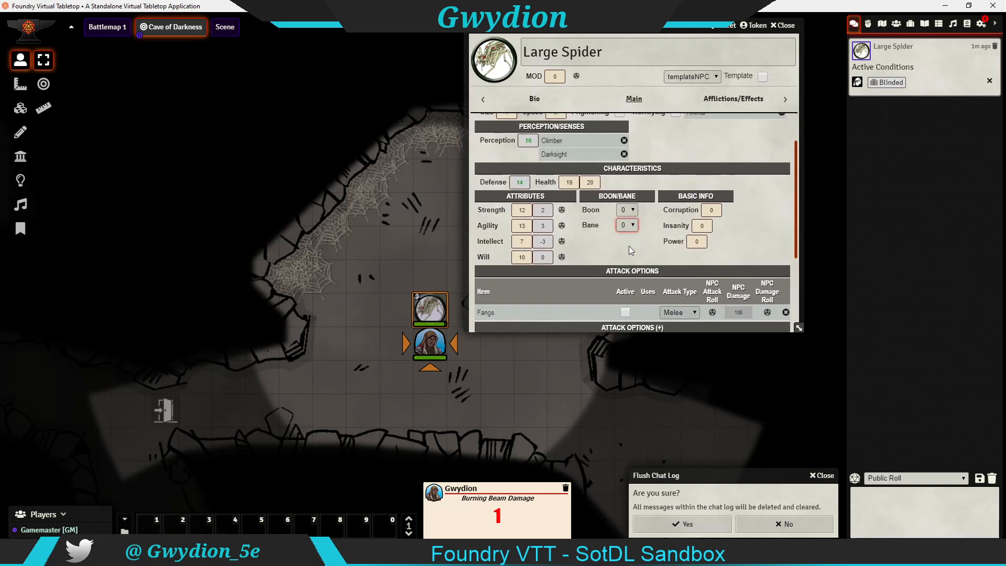
scroll(611, 246, "down", 2)
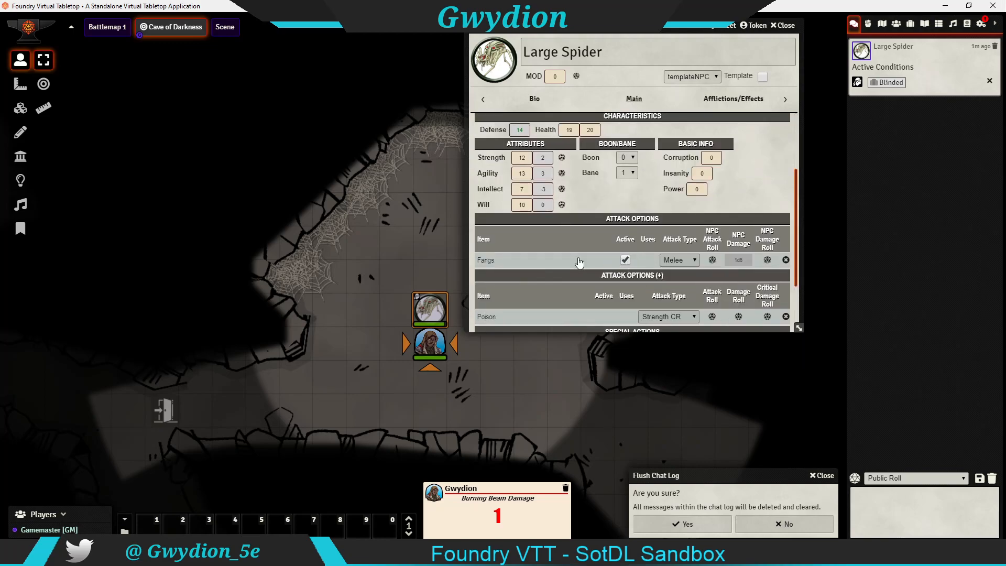
Read the Fangs item's details, and roll the Large Spider's Fangs attack against the targeted Priest.
left_click(487, 260)
left_click_drag(523, 154, 242, 141)
left_click(338, 143)
left_click(712, 260)
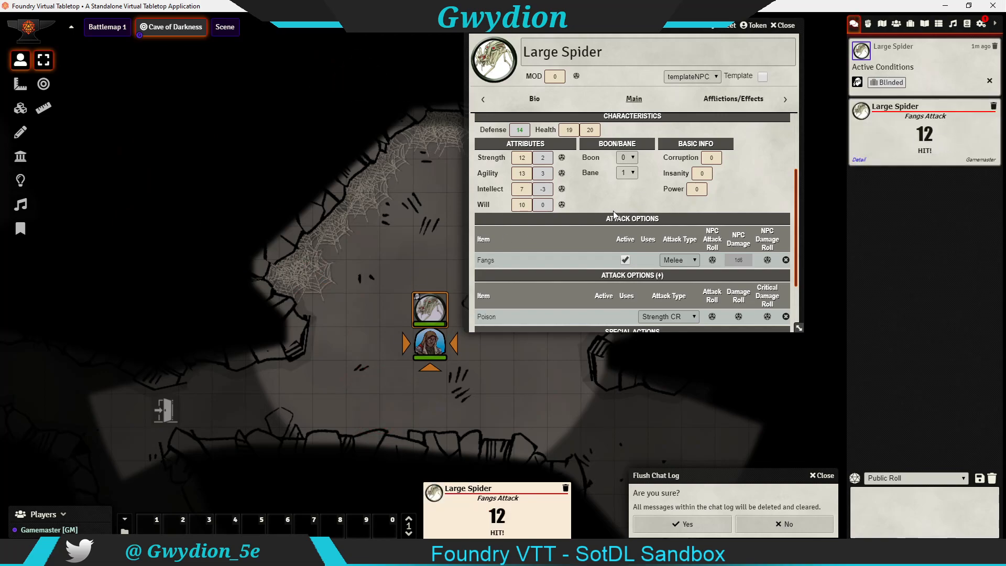
Open the Priest's character sheet on its Main page and place it beside the Large Spider's sheet.
double_click(421, 344)
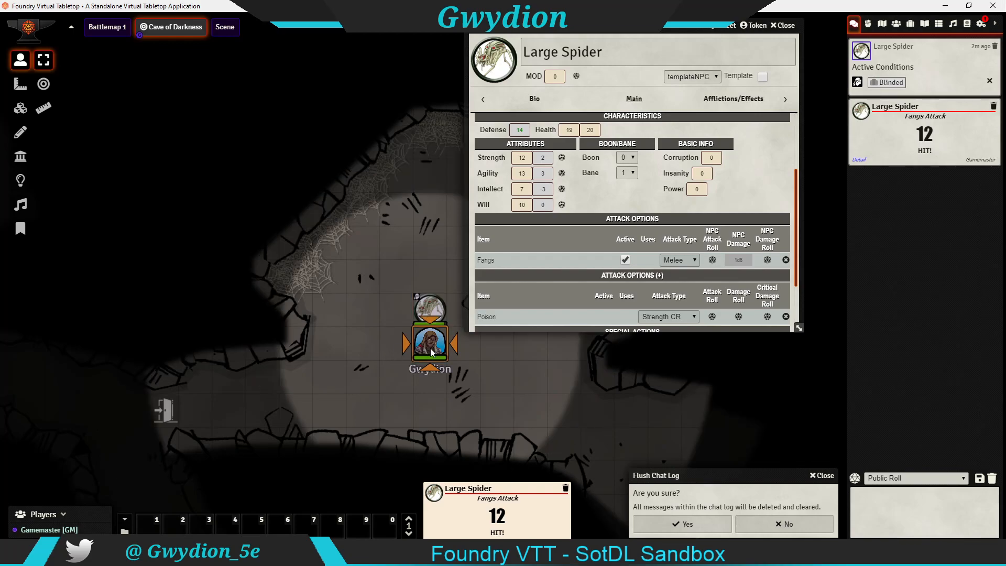
left_click(124, 150)
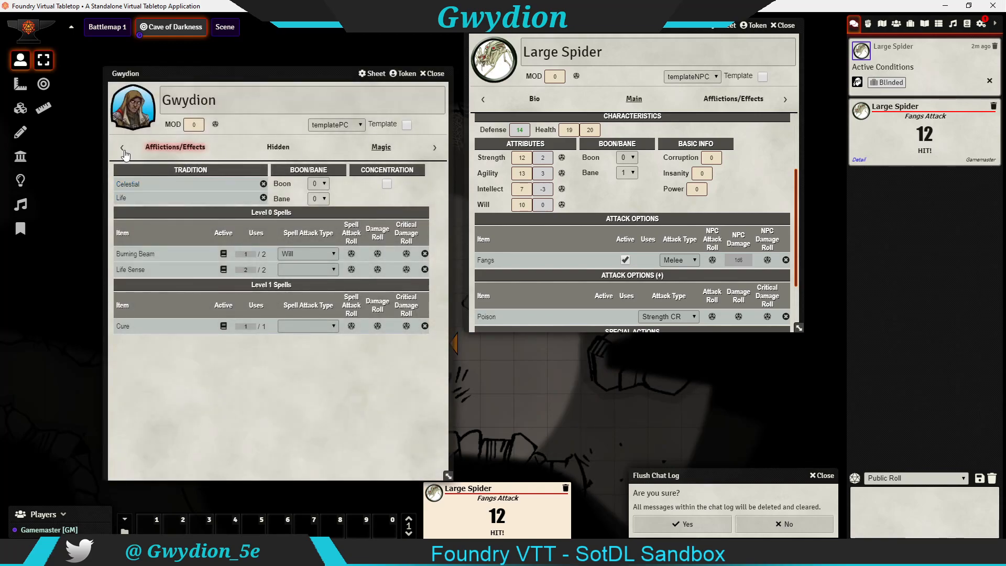
left_click(122, 149)
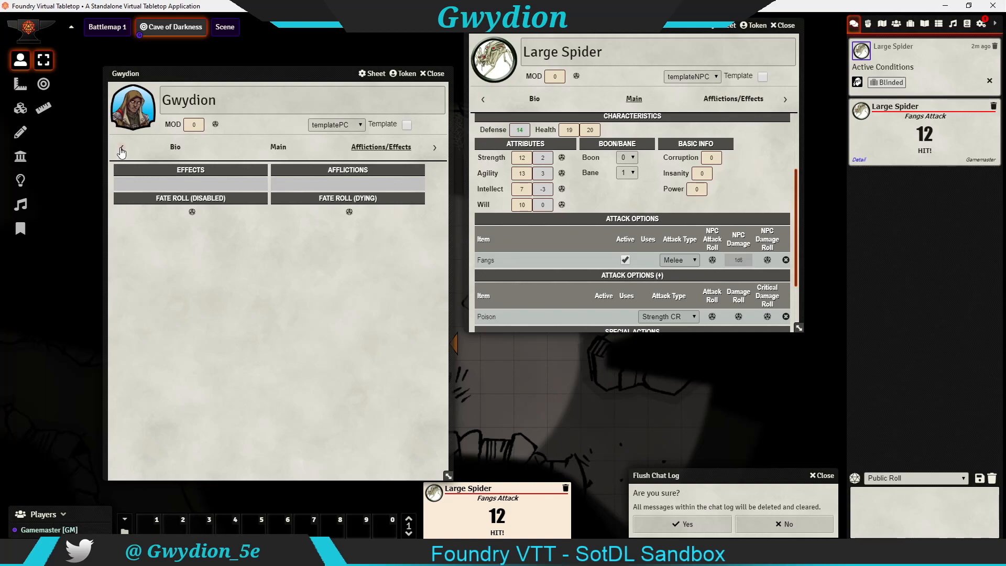
left_click(275, 148)
left_click_drag(265, 75, 163, 44)
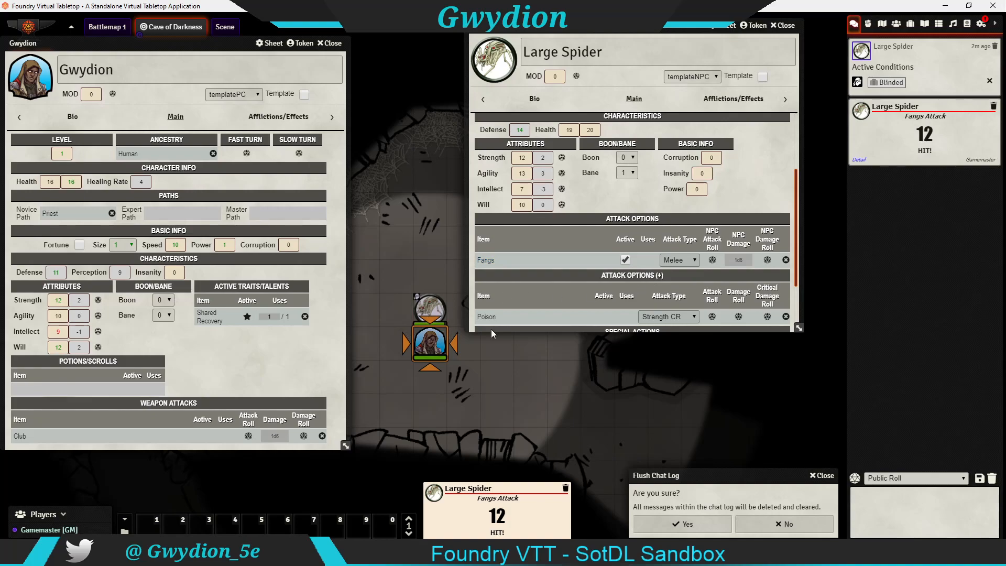
Roll damage for the Large Spider's Fangs and deactivate the Fangs attack.
left_click(767, 259)
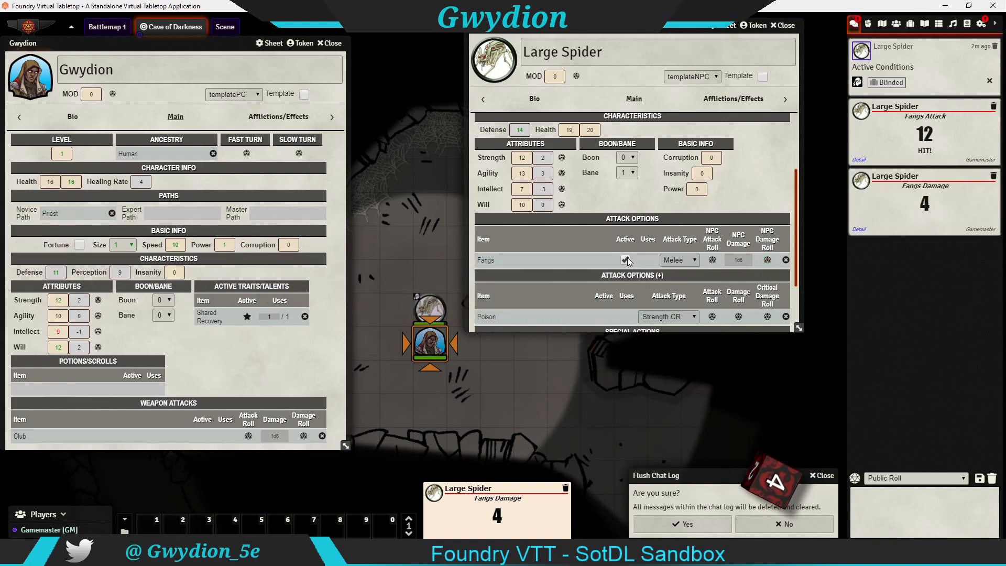
left_click(628, 261)
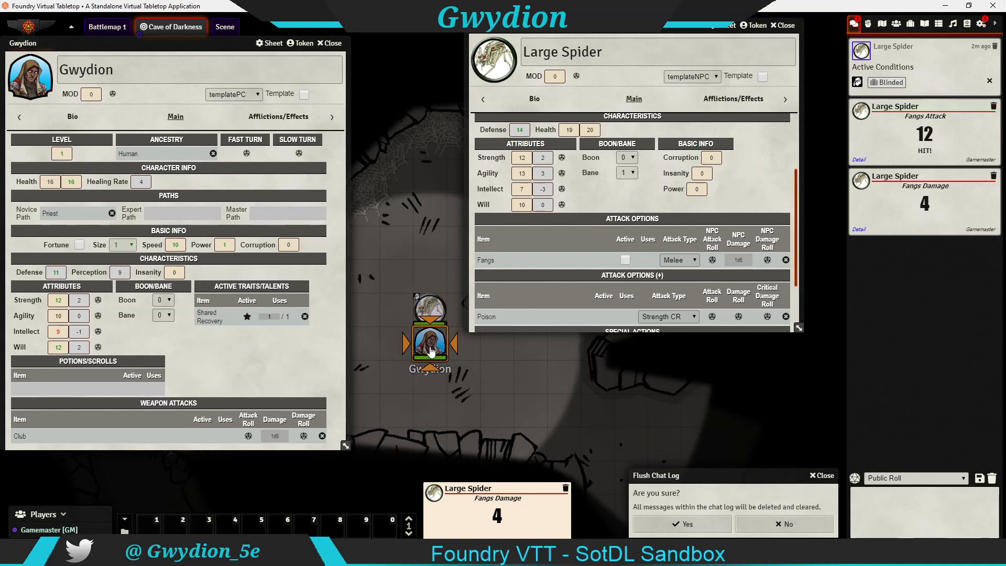
Finish flushing the chat log, and deal 4 damage to the Priest's token.
key("Return")
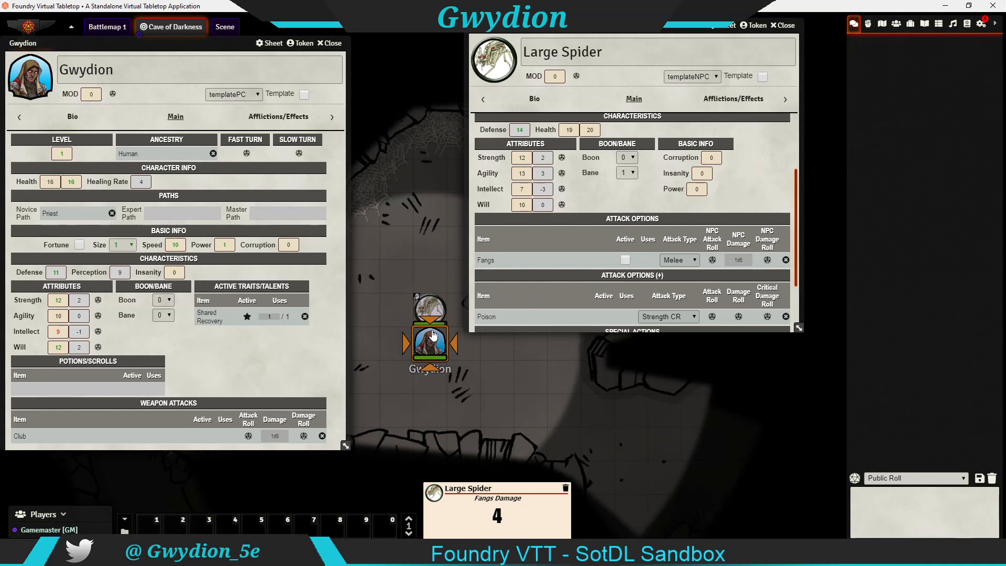
key("Return")
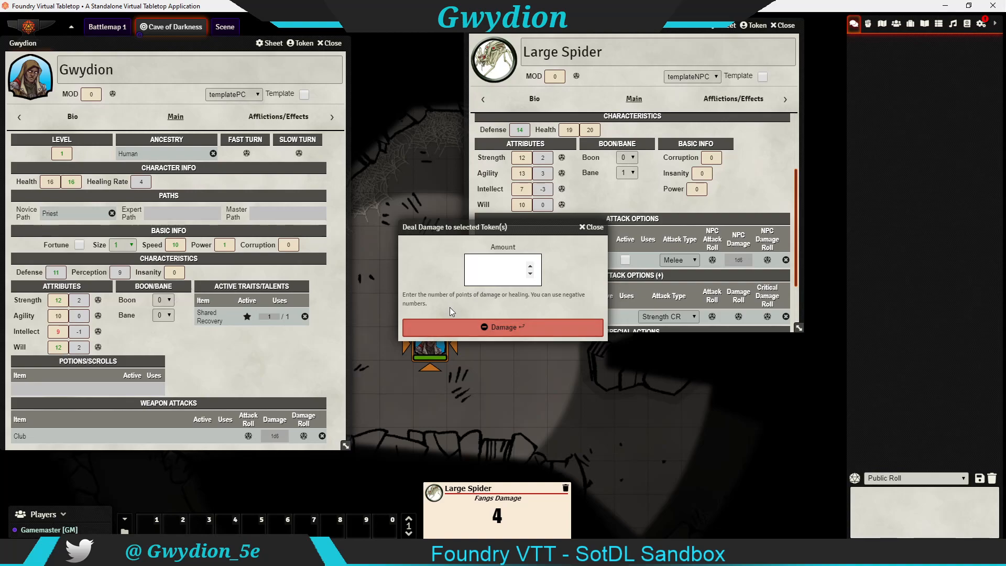
left_click(519, 327)
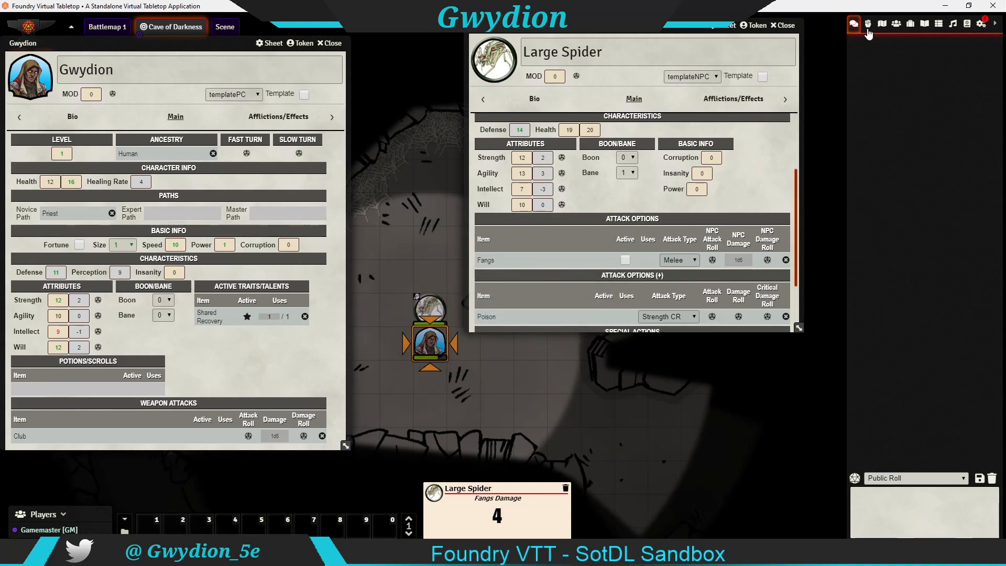
left_click(868, 25)
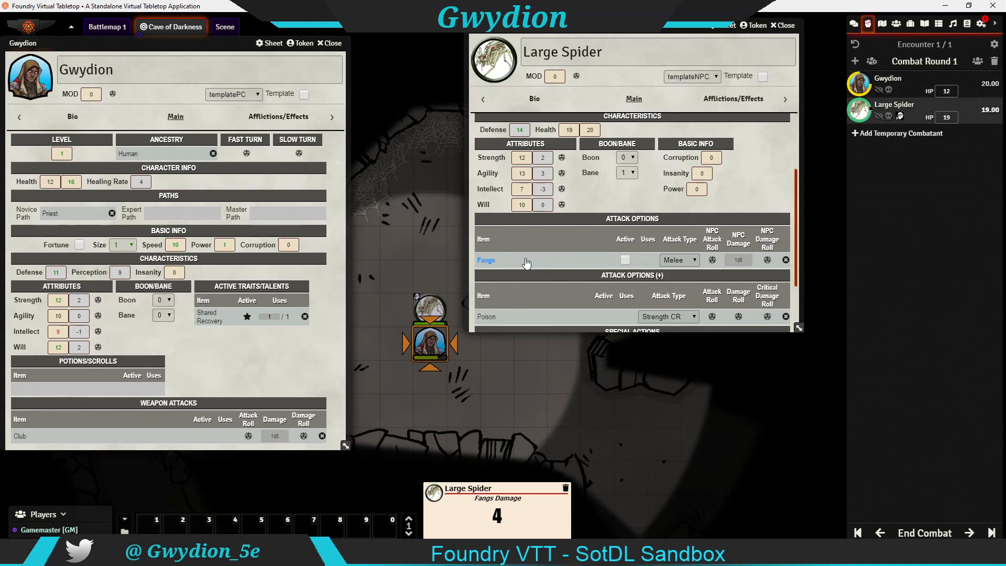
left_click(330, 44)
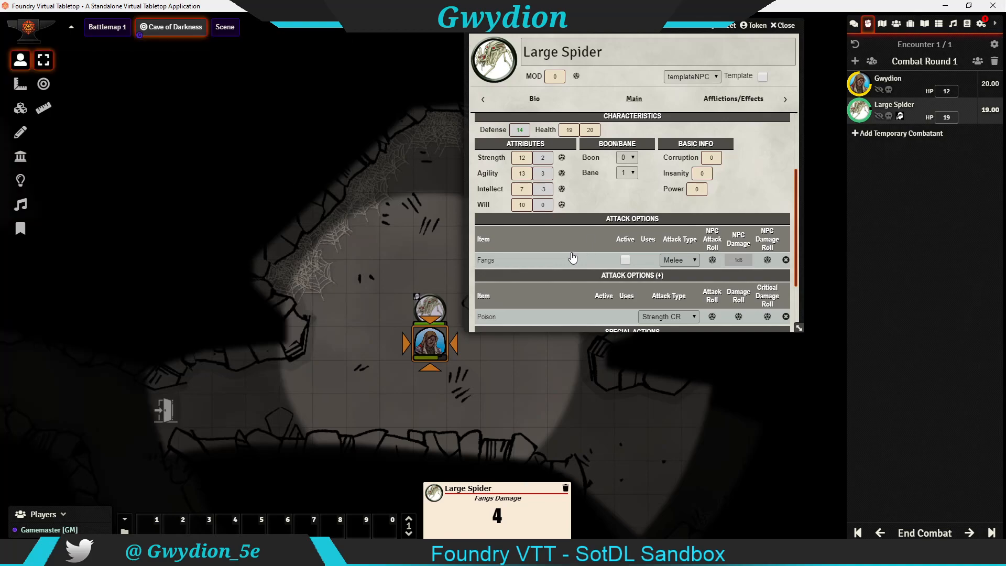
Read the Large Spider's Fangs and Poison item details, keeping the Poison description open clear of the spider's sheet.
left_click(486, 260)
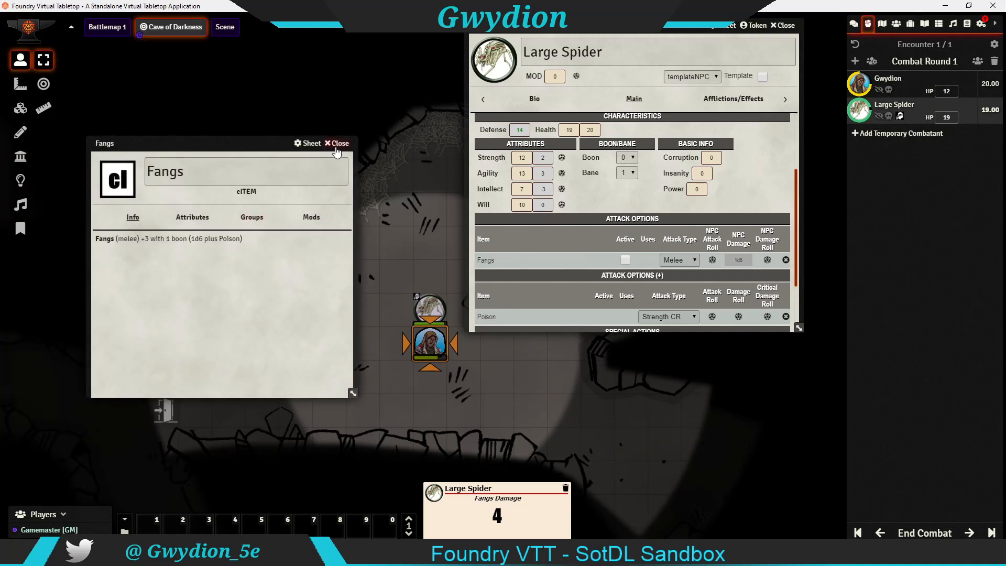
left_click(337, 143)
left_click(483, 317)
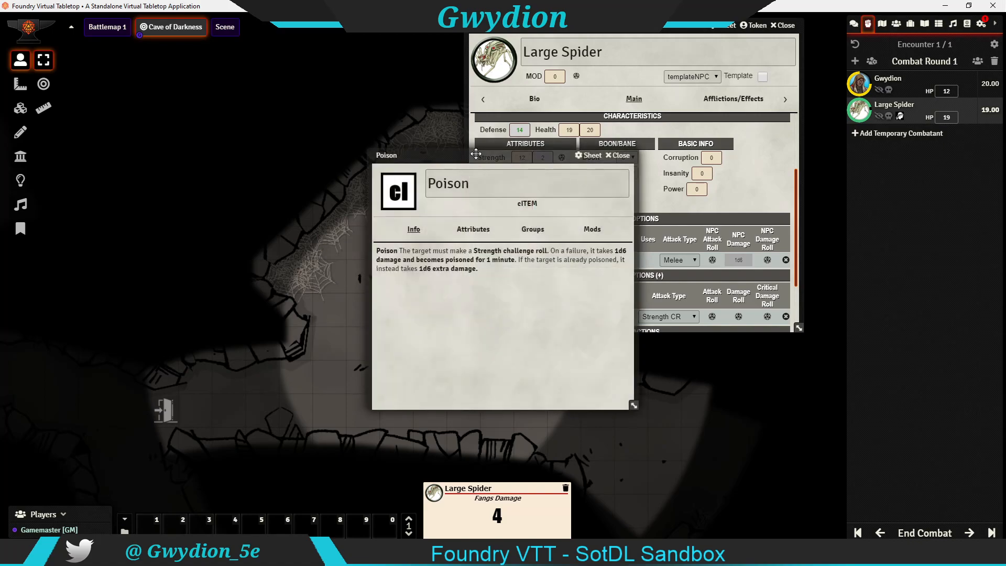
left_click_drag(489, 157, 228, 143)
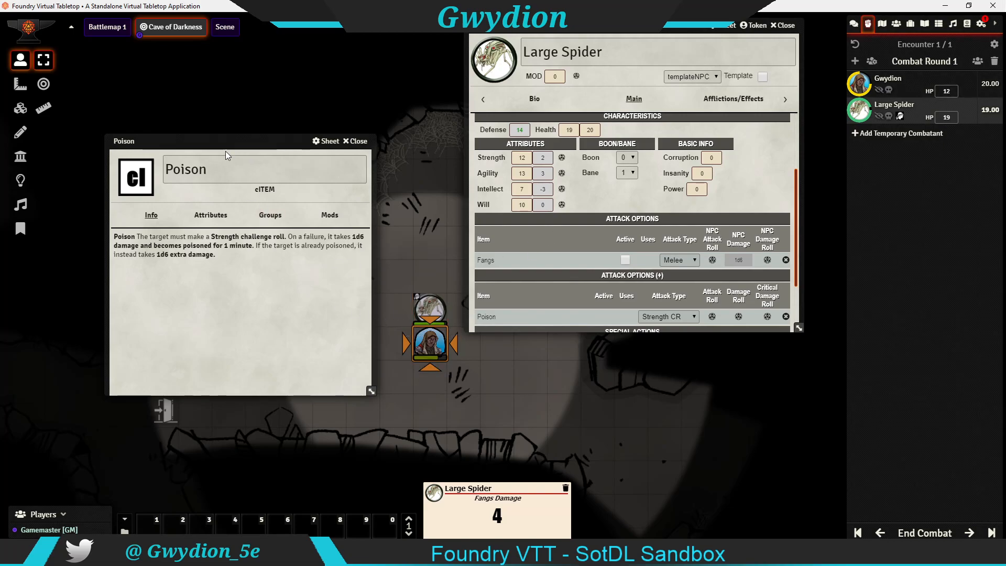
left_click_drag(223, 140, 176, 48)
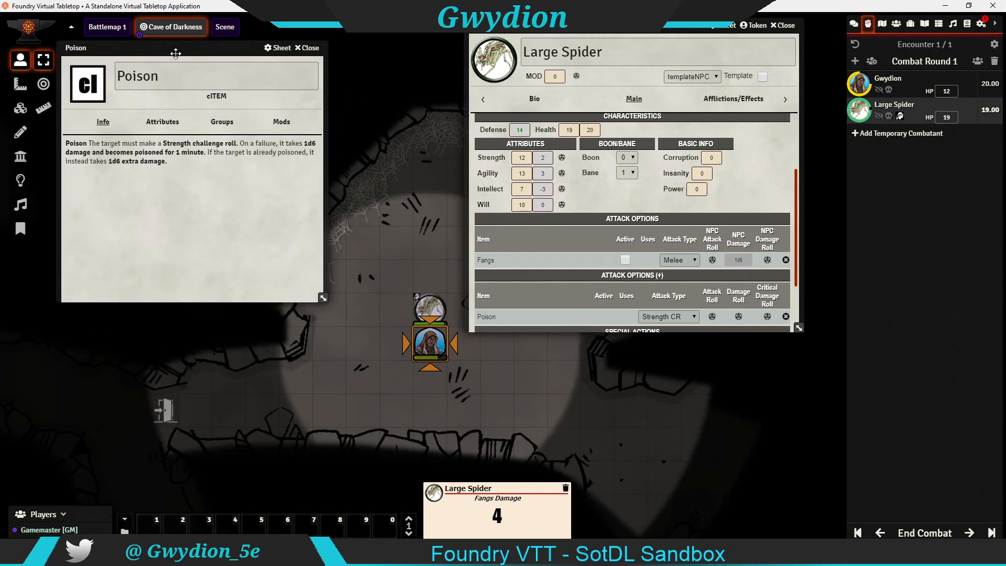
Reopen the Priest's sheet beside the Poison description, and make a Strength challenge roll for the Priest with the chat log showing.
double_click(439, 343)
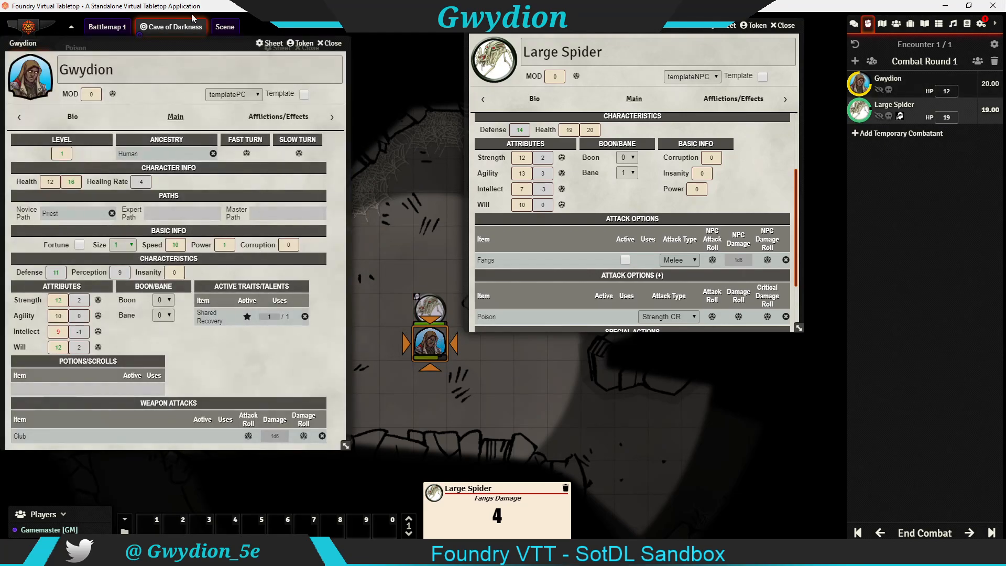
left_click_drag(194, 39, 660, 25)
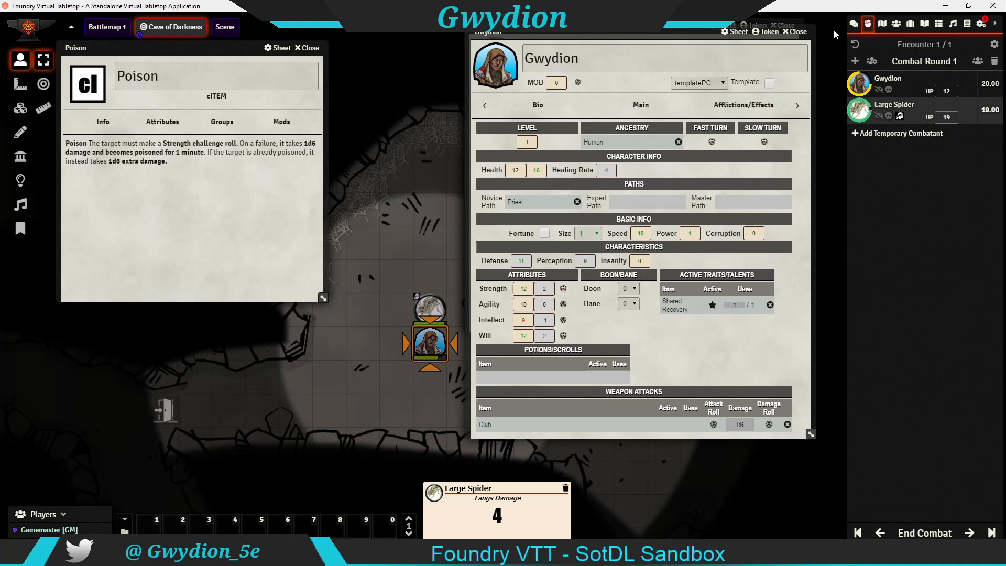
left_click(854, 23)
left_click(564, 289)
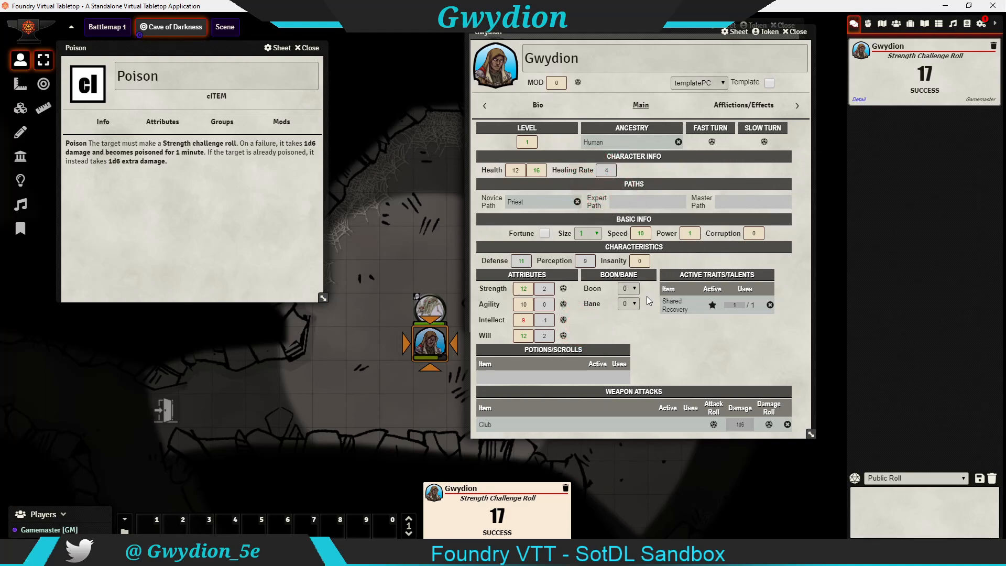
Examine the formula and dice details of the Priest's Strength challenge roll, and return to its result view.
left_click(859, 100)
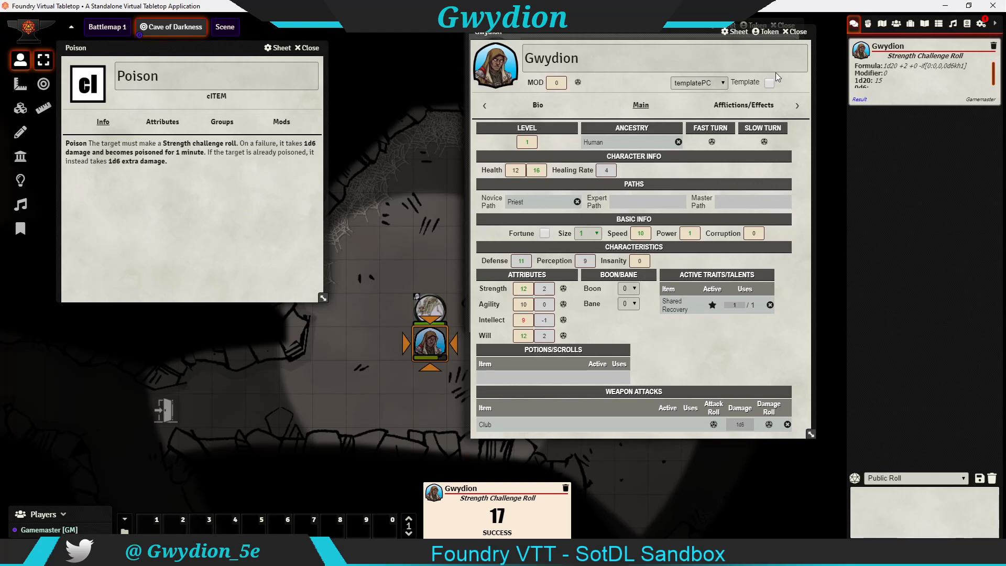
left_click(862, 99)
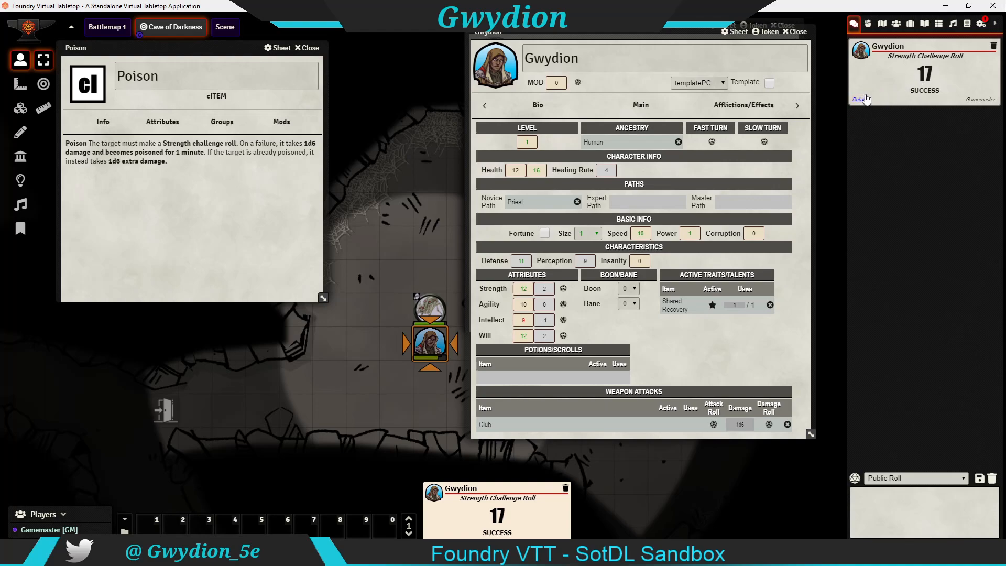
left_click(859, 100)
left_click(858, 100)
Make another Strength challenge roll and an Agility challenge roll for the Priest, showing the formula details of both.
left_click(564, 288)
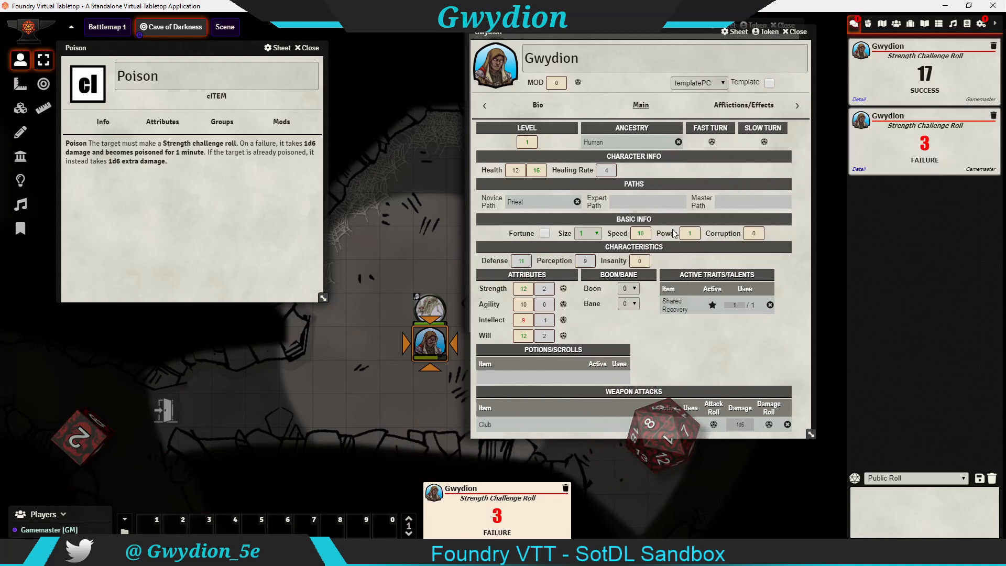
left_click(862, 169)
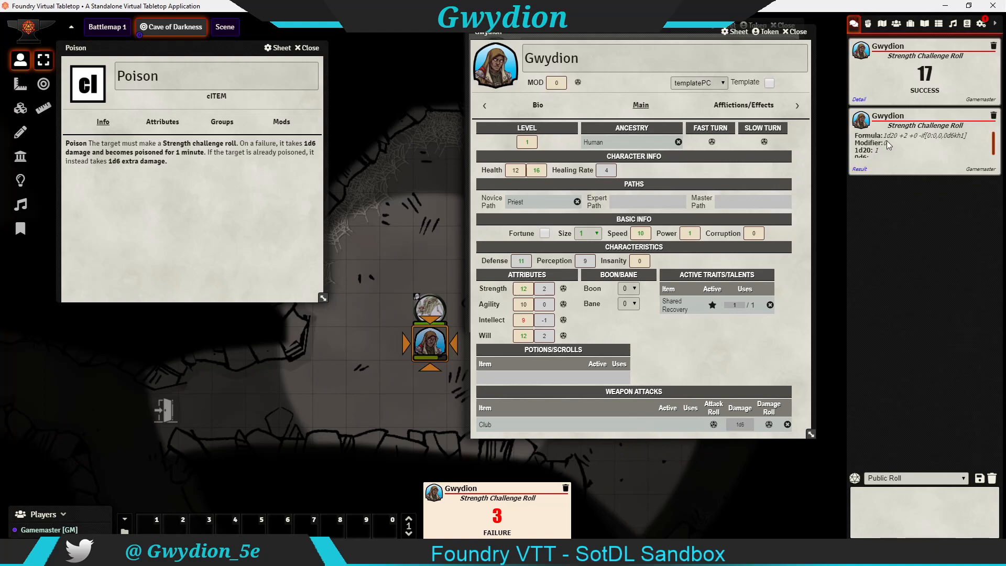
left_click(563, 304)
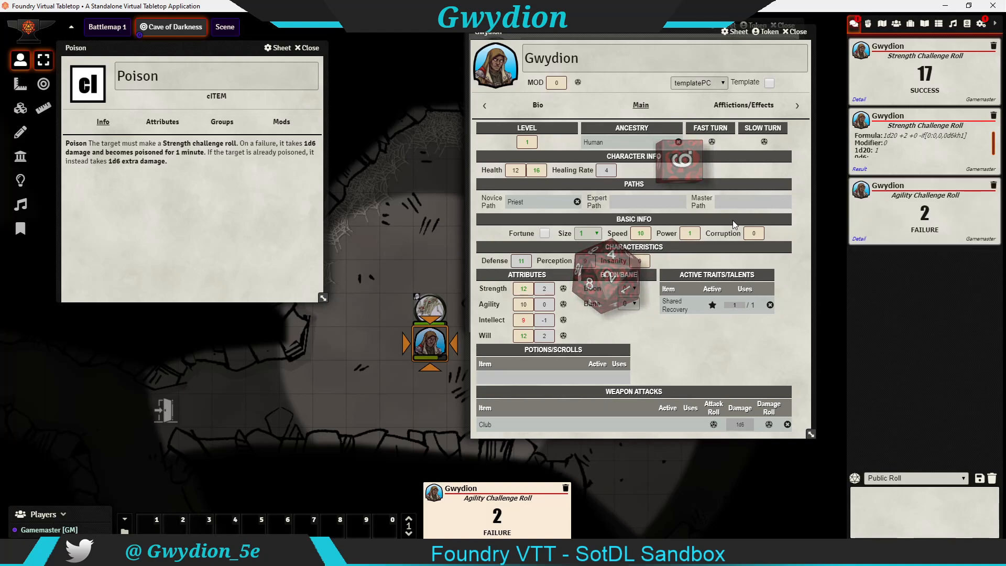
left_click(860, 239)
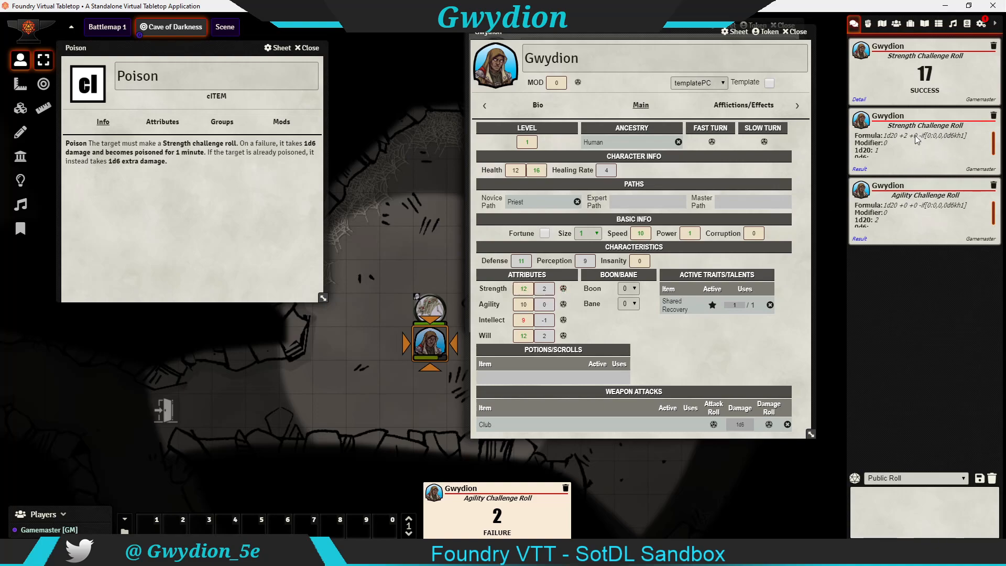
scroll(917, 146, "down", 1)
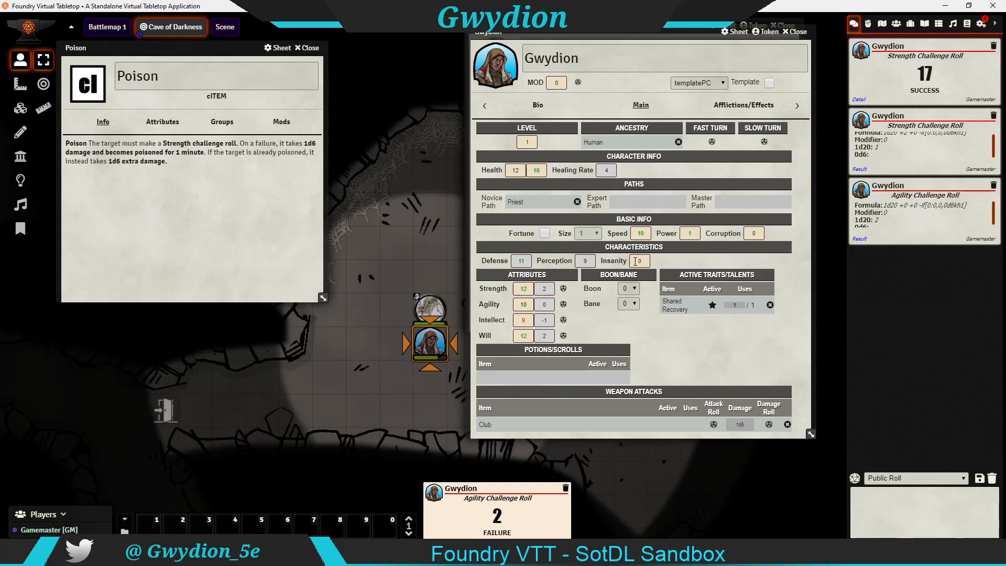
Check the Priest's Boon and Bane options and the dice breakdown of the Agility challenge roll.
left_click(631, 288)
left_click(630, 288)
left_click(630, 303)
left_click(630, 303)
scroll(888, 222, "down", 1)
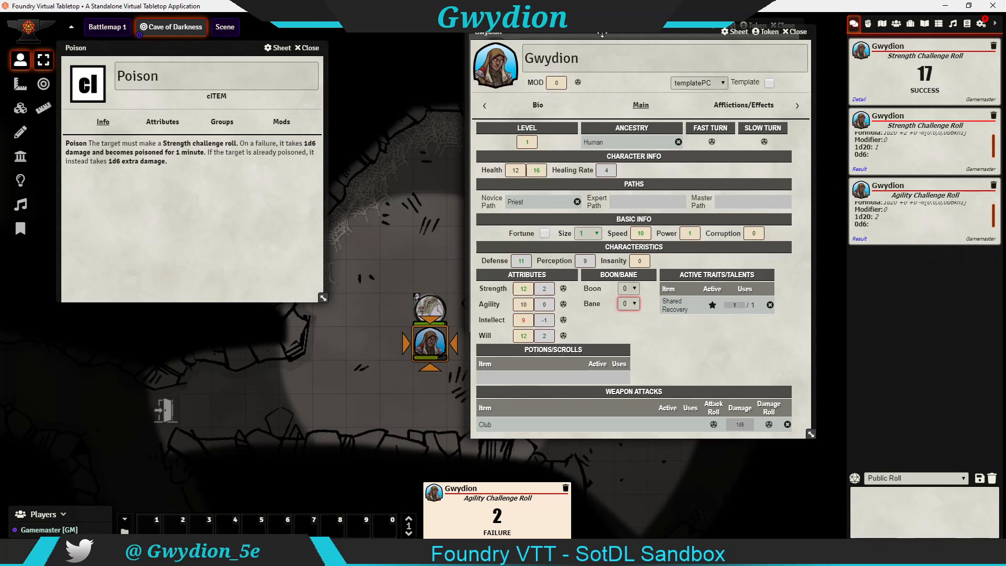
Make the Disabled and Dying fate rolls from the Priest's Afflictions/Effects page.
left_click_drag(599, 32, 439, 34)
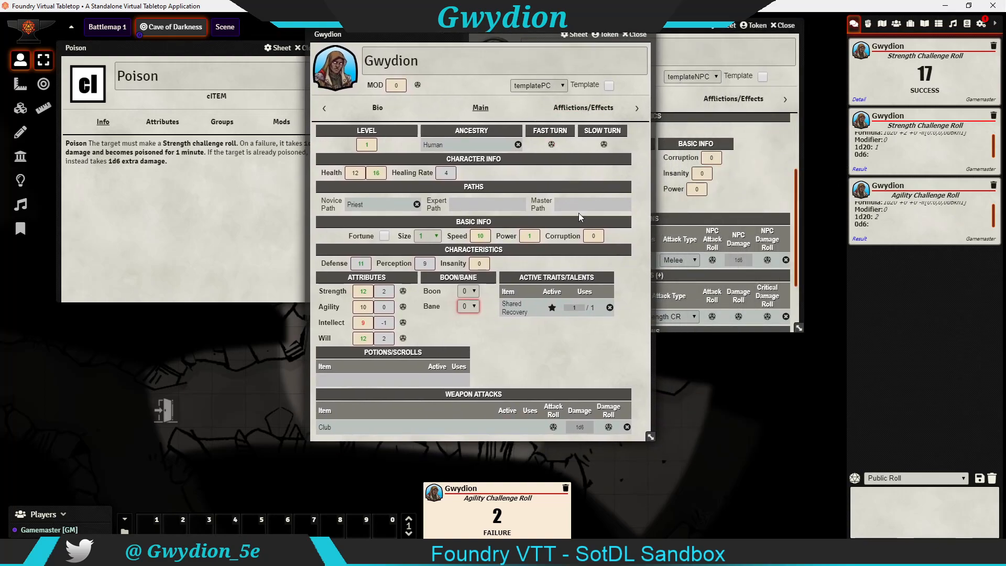
left_click(579, 110)
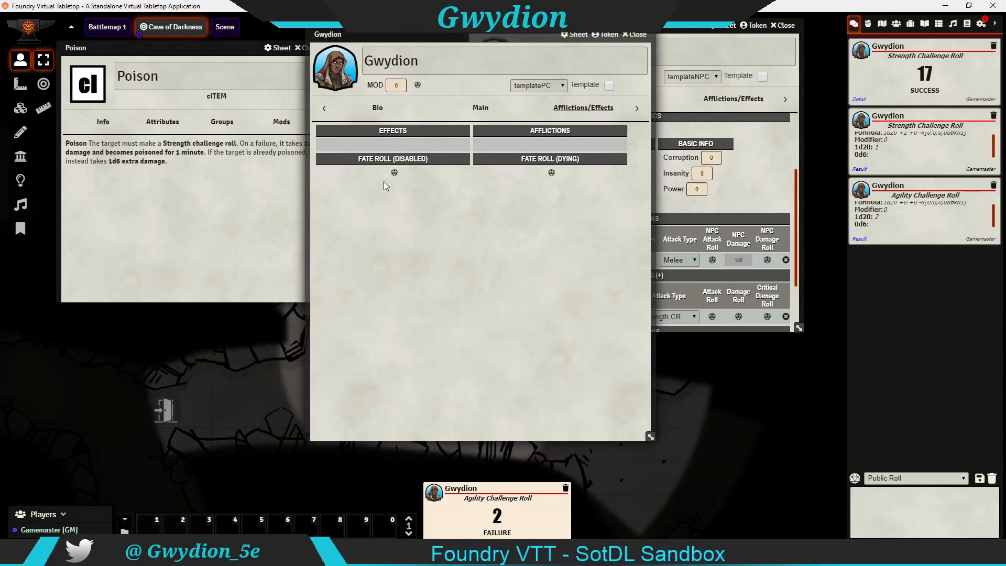
left_click(396, 172)
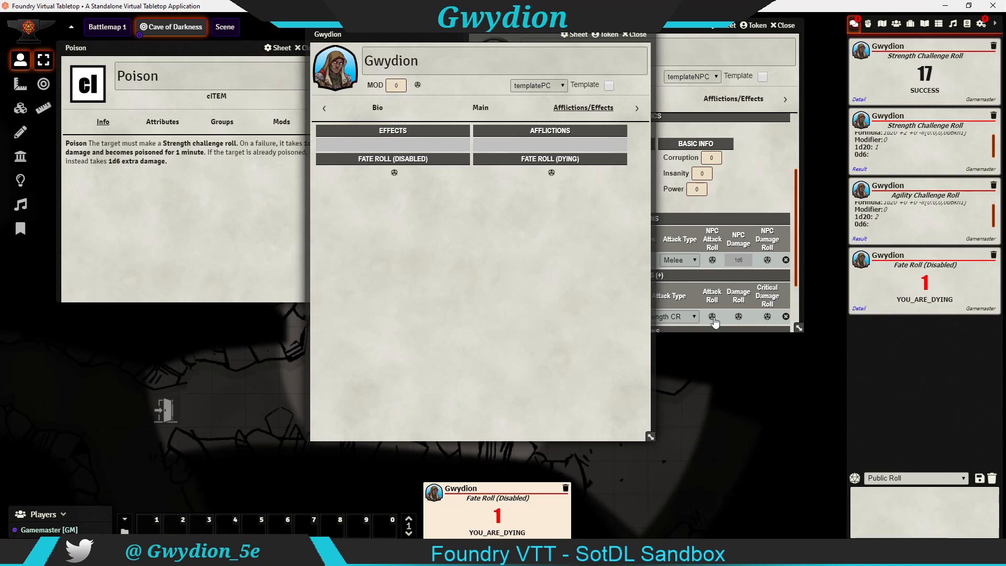
left_click(551, 172)
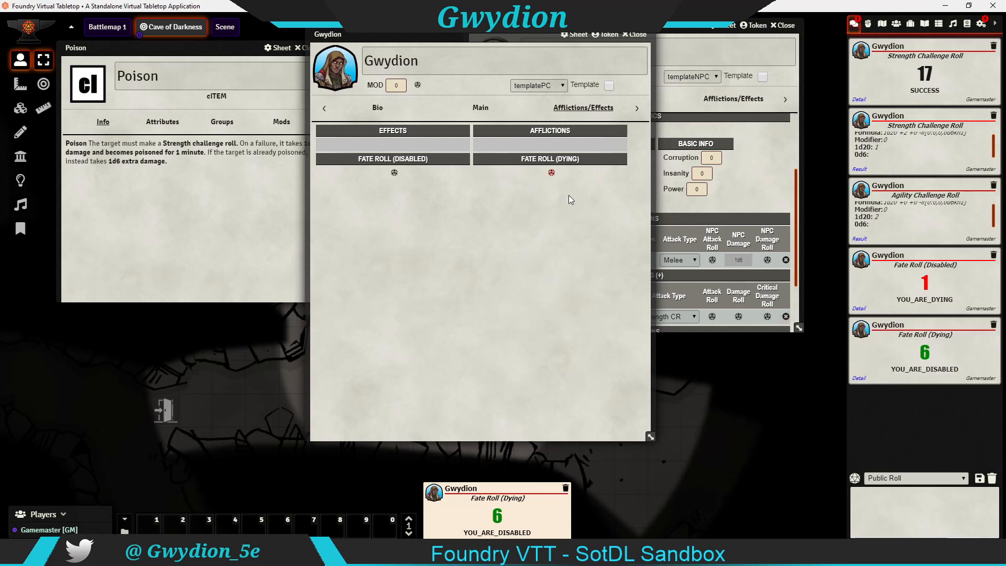
View the Priest's Magic page with its traditions and spells, and close both the Priest's and the Large Spider's sheets.
left_click(637, 107)
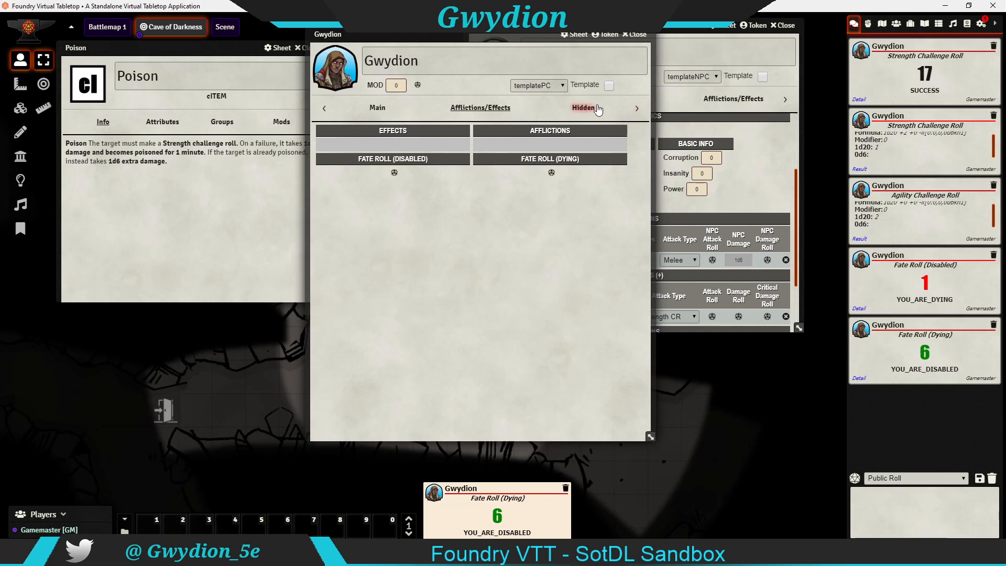
left_click(637, 108)
left_click(637, 110)
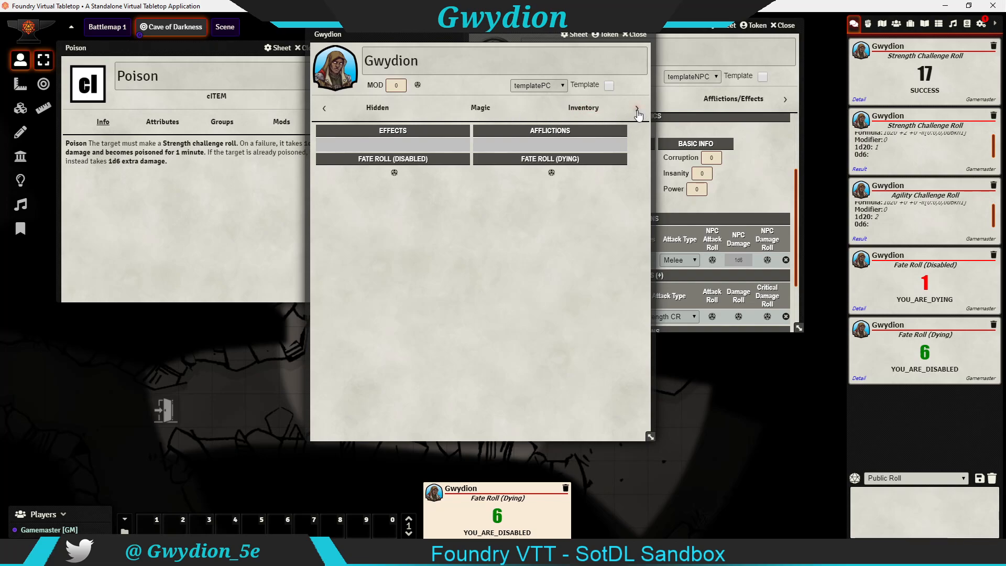
left_click(480, 109)
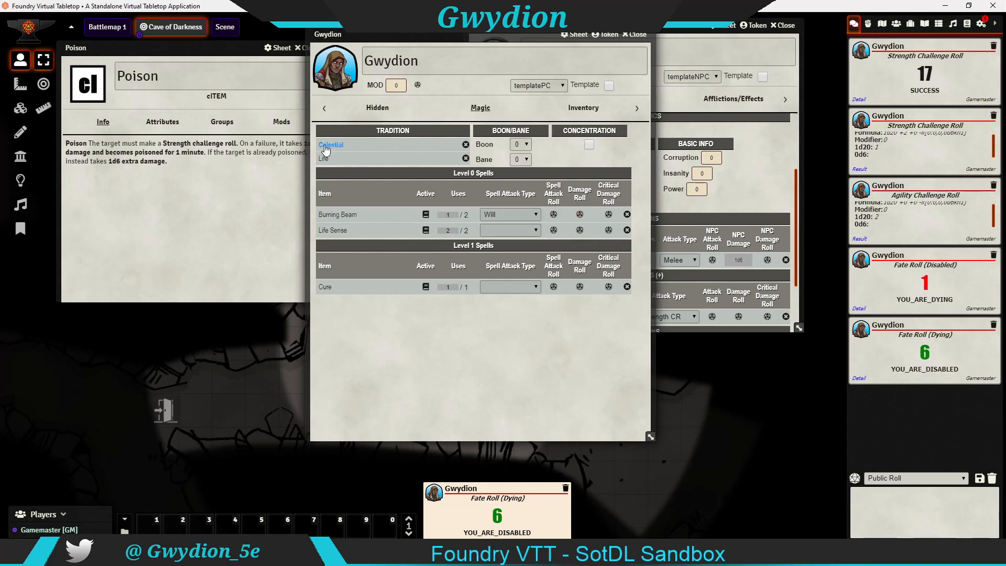
left_click(639, 35)
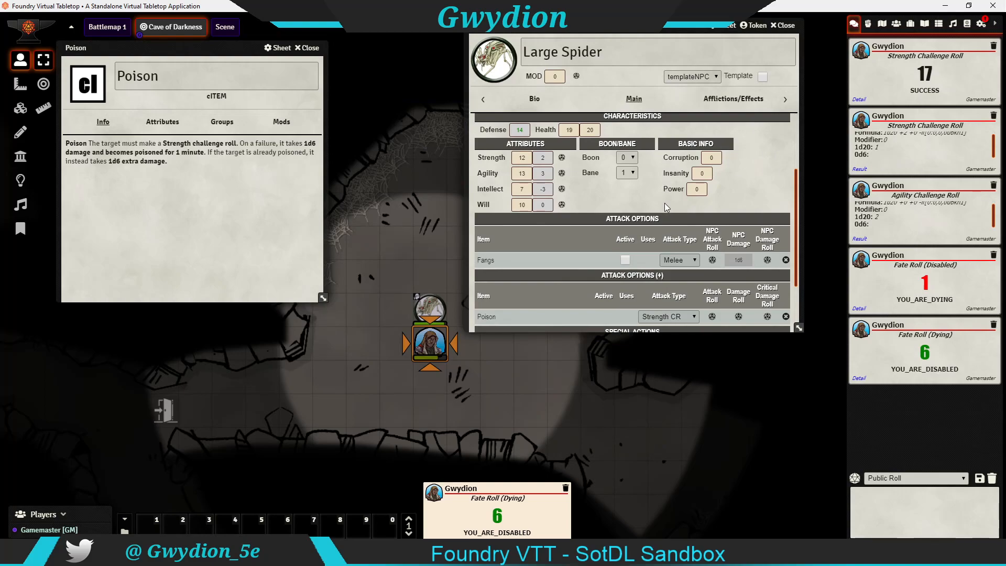
left_click(784, 25)
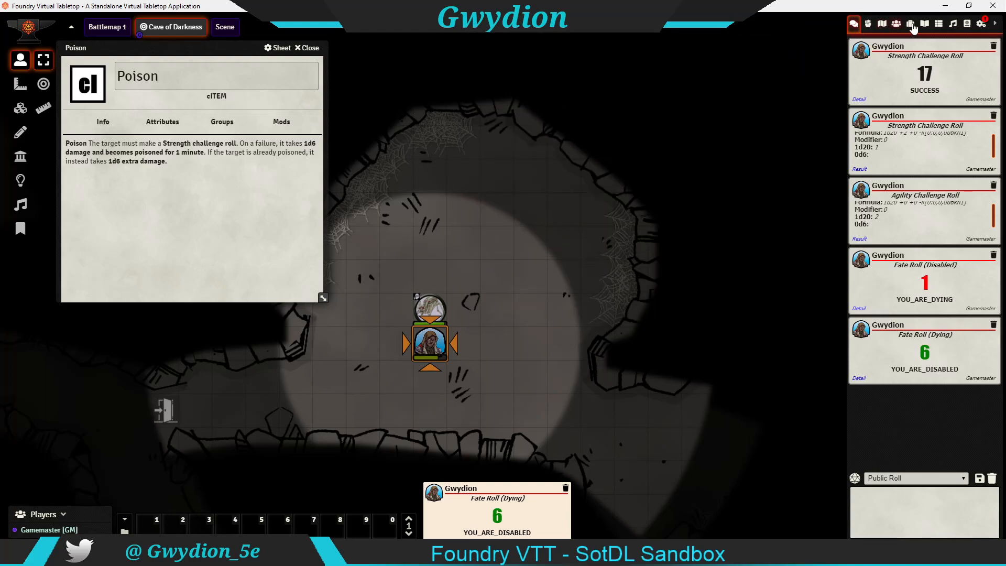
Open the Large Spider actor's sheet and review its attack options and special actions on the Main page.
left_click(896, 24)
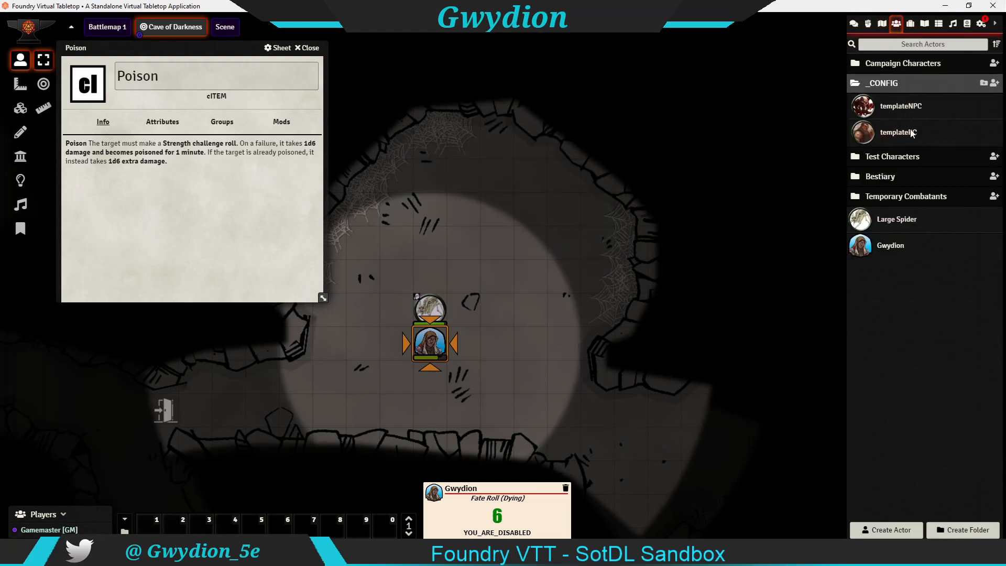
left_click(896, 230)
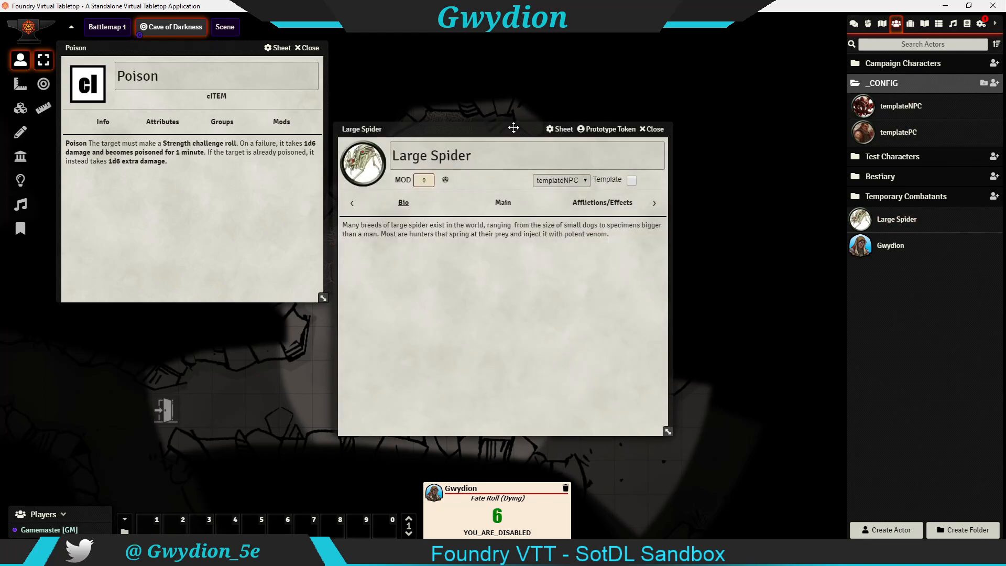
left_click(398, 163)
scroll(500, 324, "down", 5)
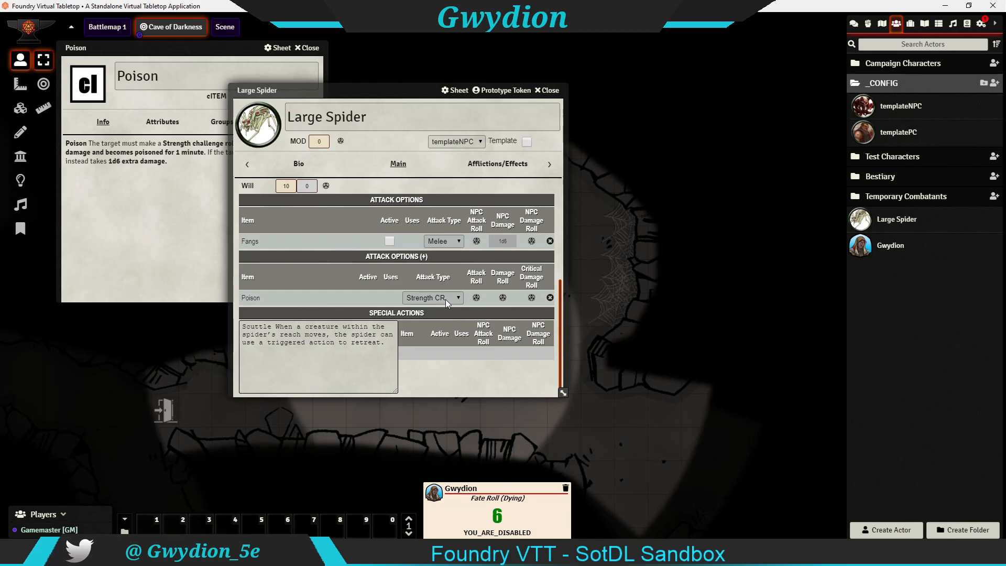
scroll(472, 262, "up", 5)
Check the descriptor settings on the Large Spider's Hidden page, and look through its Main page again.
left_click(549, 165)
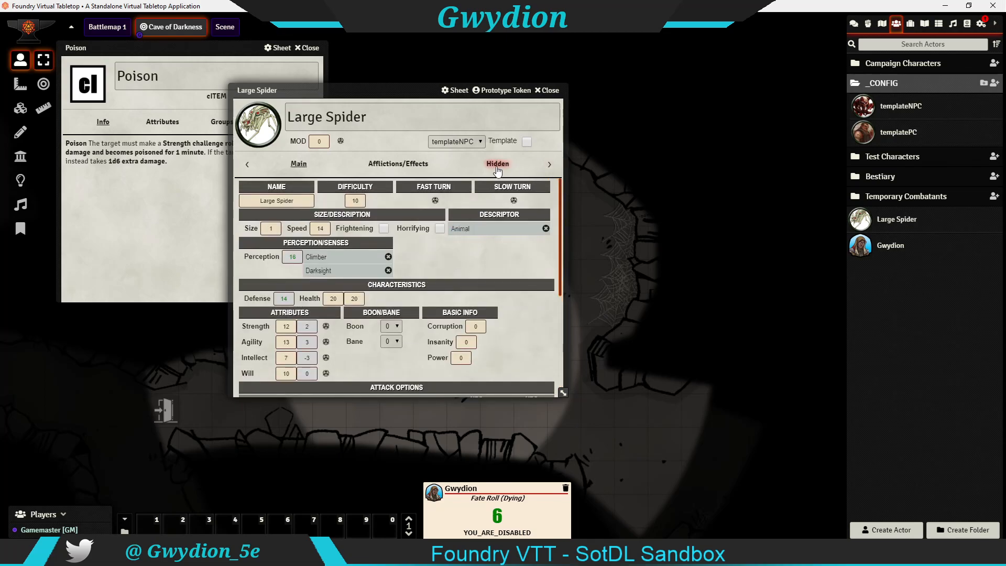
left_click(497, 163)
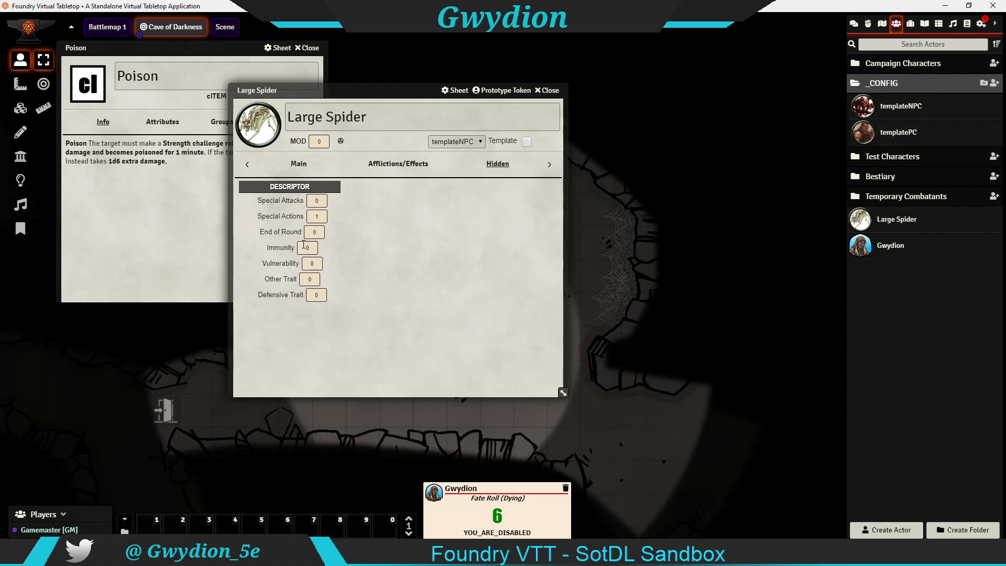
left_click(299, 164)
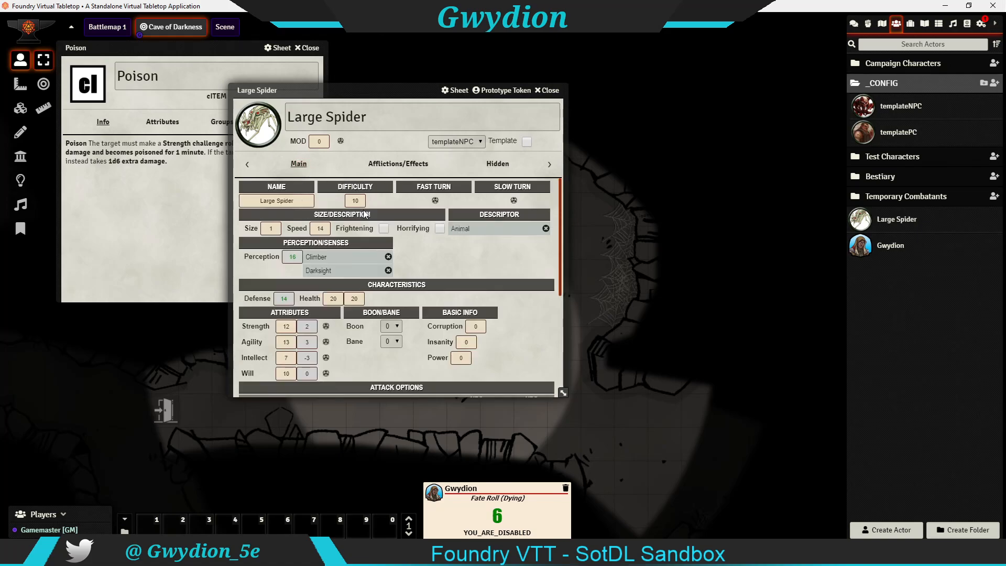
scroll(363, 207, "down", 3)
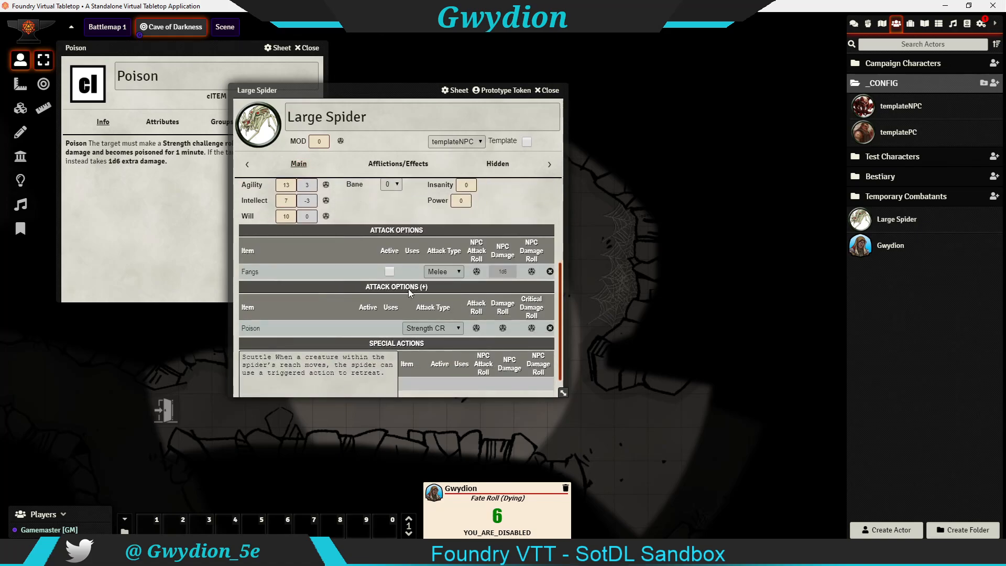
scroll(408, 288, "up", 3)
scroll(381, 244, "down", 2)
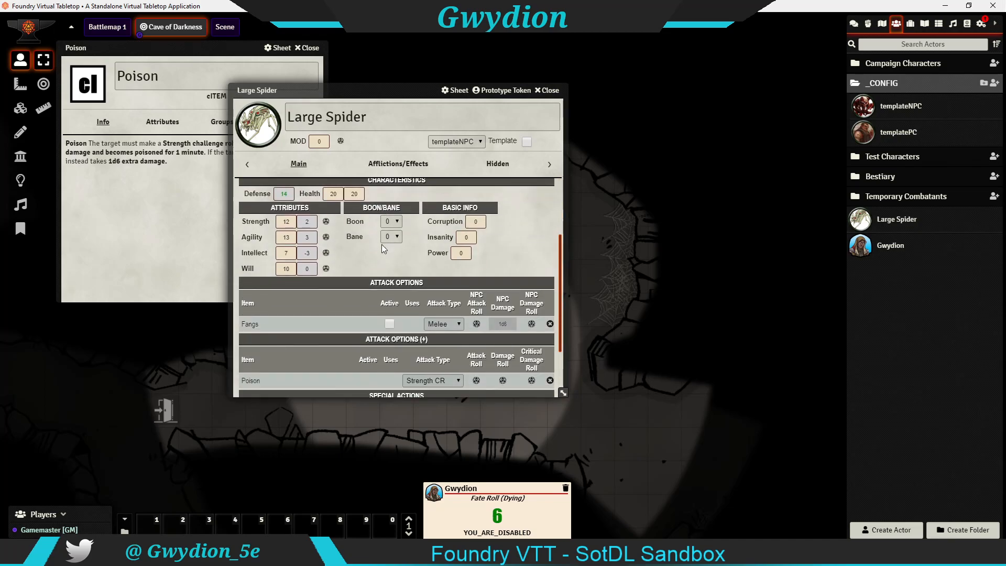
scroll(380, 239, "down", 2)
scroll(433, 204, "up", 4)
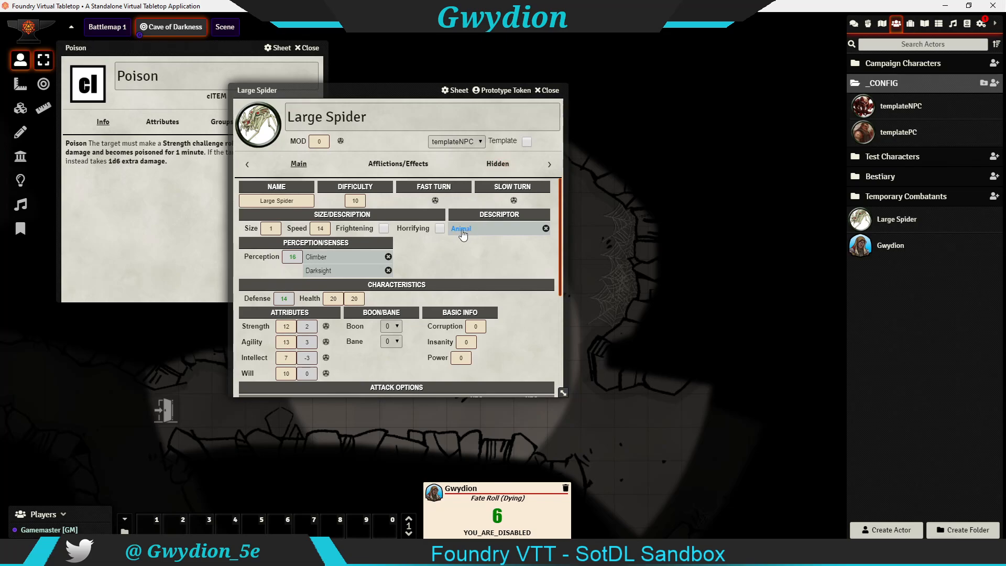
Read the Large Spider's Animal descriptor description, and close both the descriptor and the spider's sheet.
left_click(470, 230)
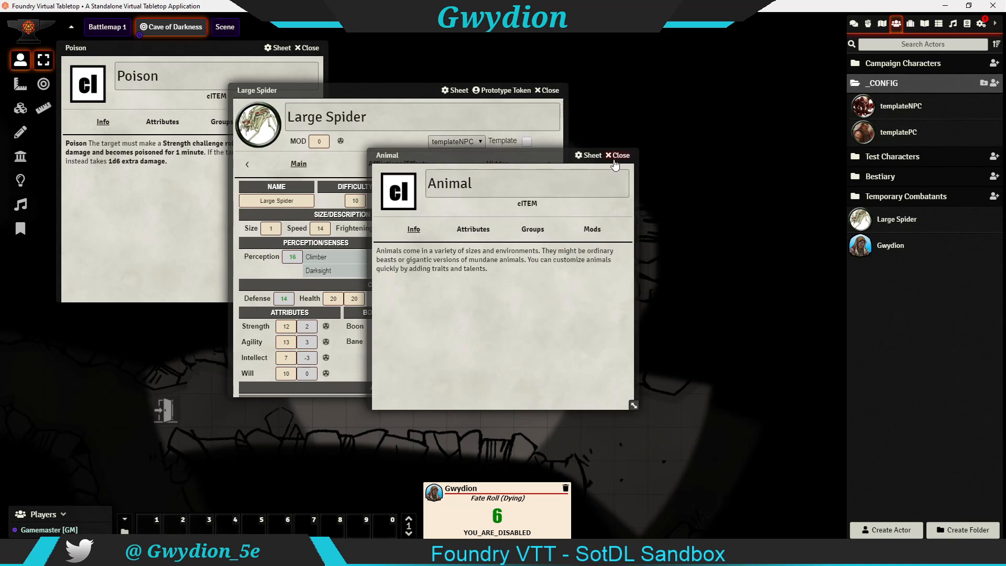
double_click(539, 155)
left_click(549, 167)
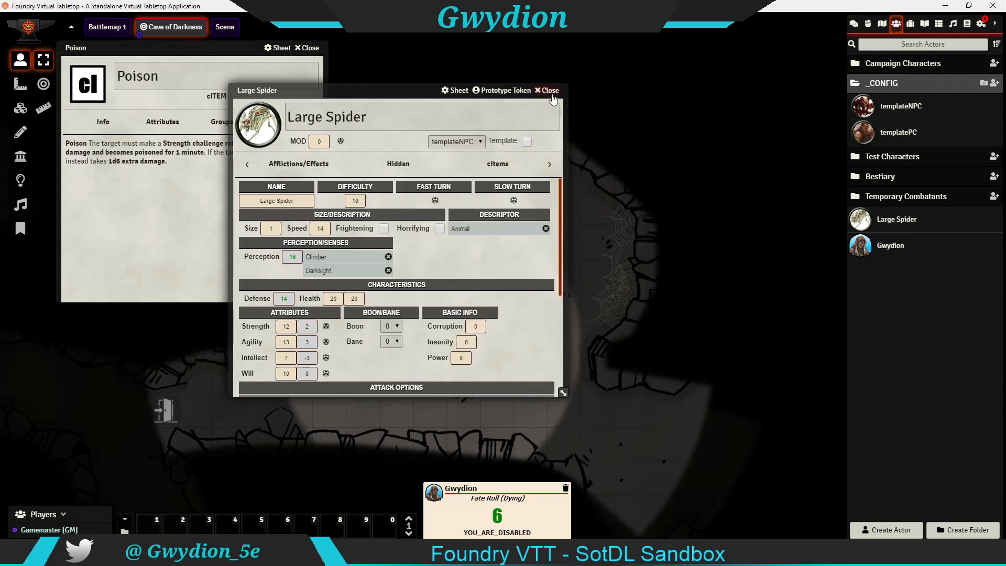
left_click(549, 90)
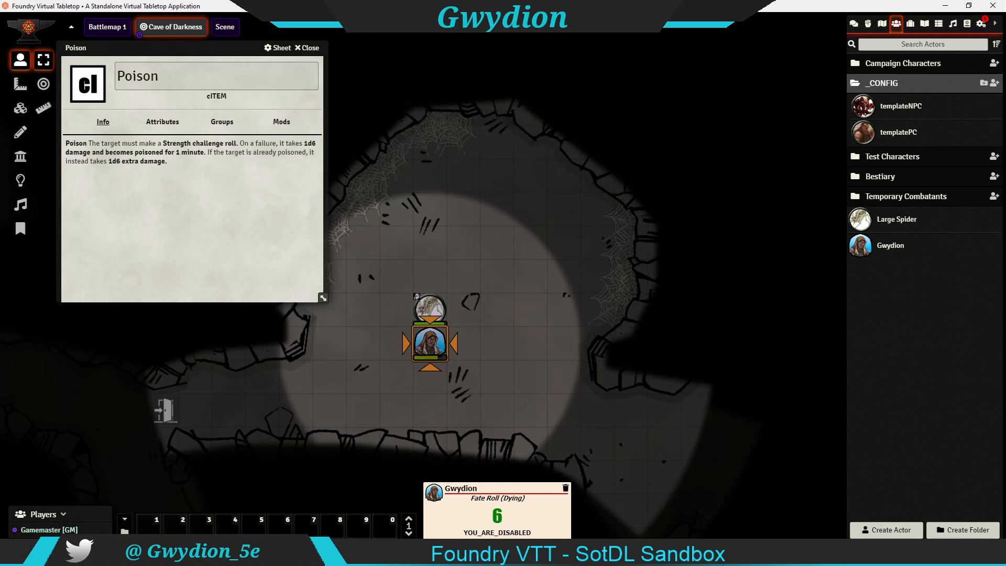